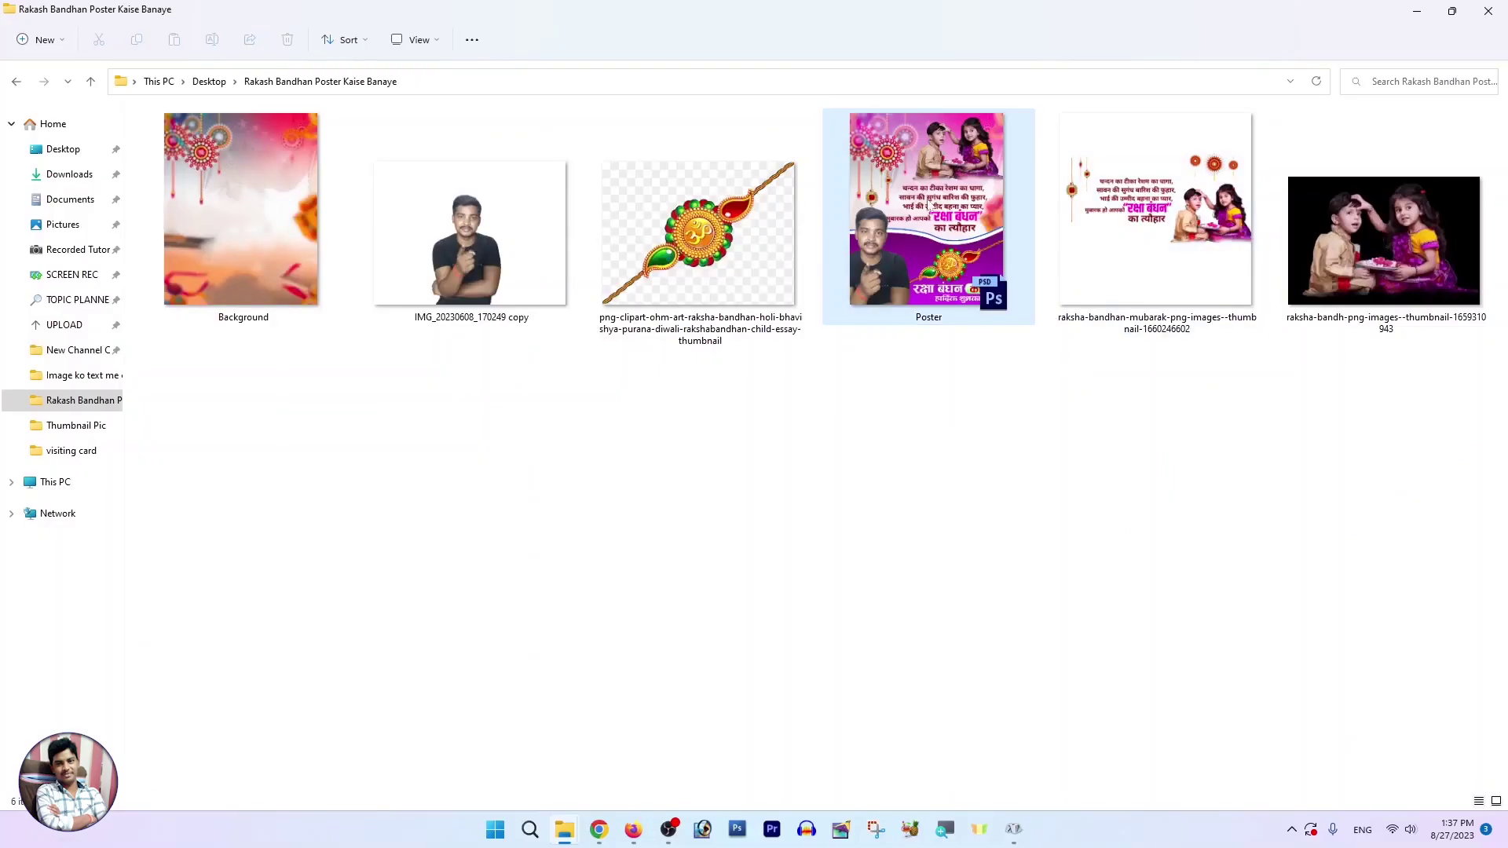
Preview the Poster reference image in the photo viewer, then close it.
{"action": "right_click", "coordinate": [935, 206]}
{"action": "left_click", "coordinate": [969, 249]}
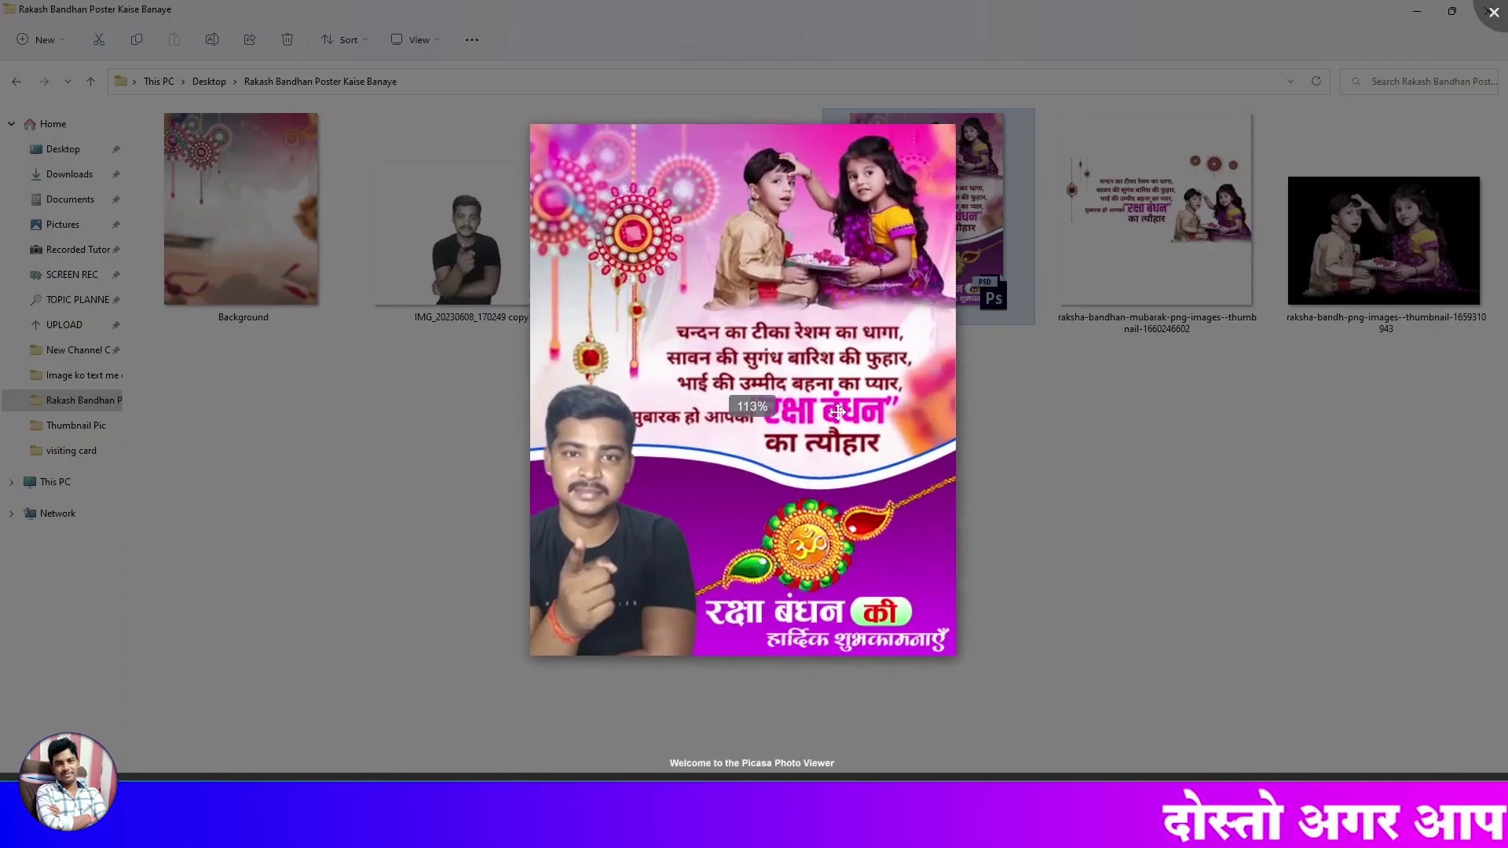
{"action": "scroll", "coordinate": [837, 411], "scroll_direction": "up", "scroll_amount": 2}
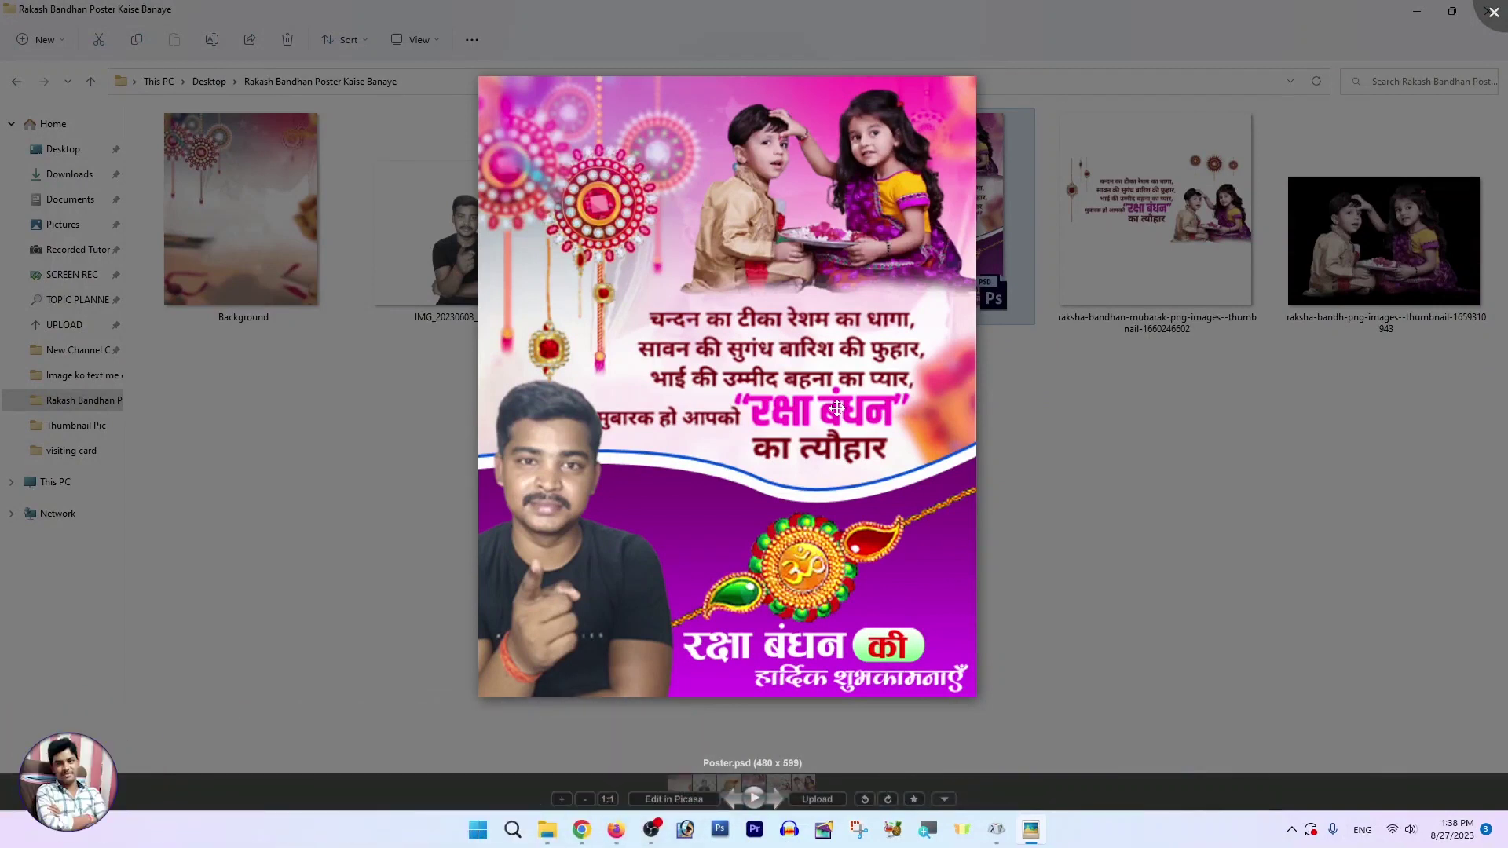
{"action": "key", "text": "Escape"}
Inspect the Background, rakhi clipart and Raksha Bandhan mubarak images, then bring up Photoshop.
{"action": "left_click", "coordinate": [235, 285]}
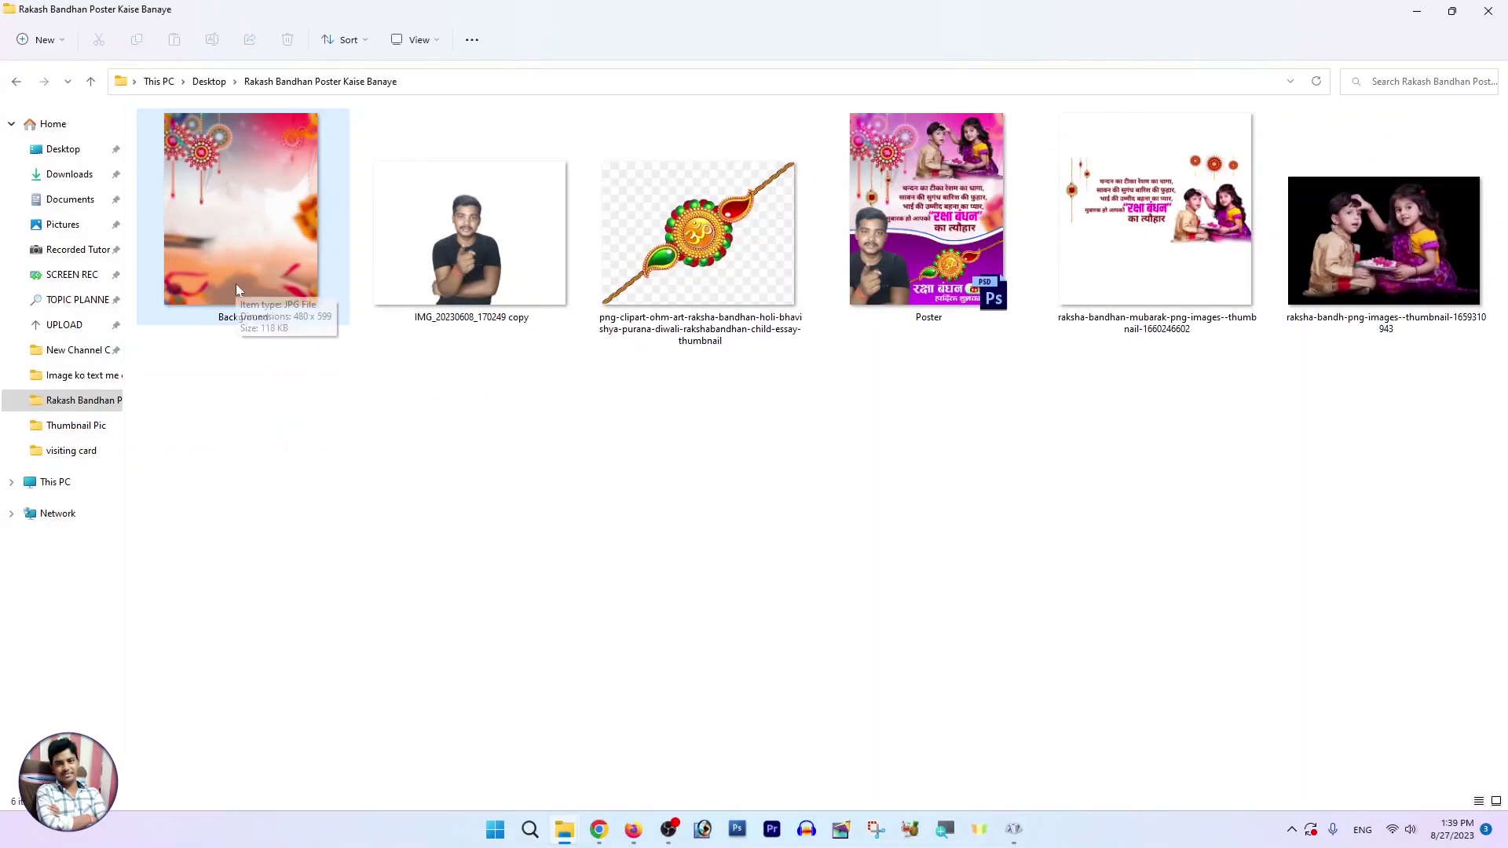
{"action": "left_click", "coordinate": [236, 284]}
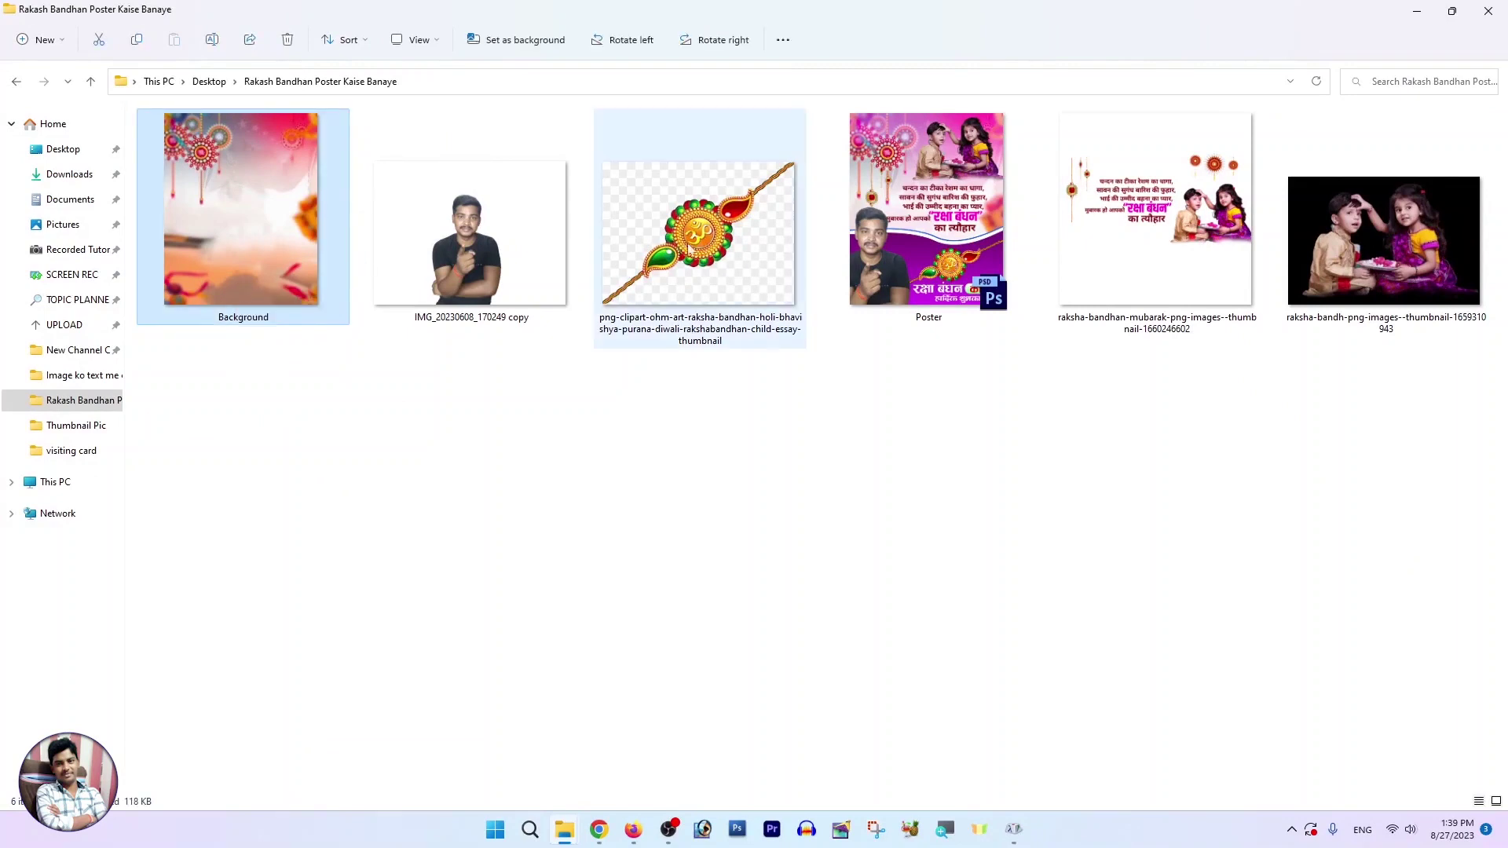
{"action": "left_click", "coordinate": [785, 245]}
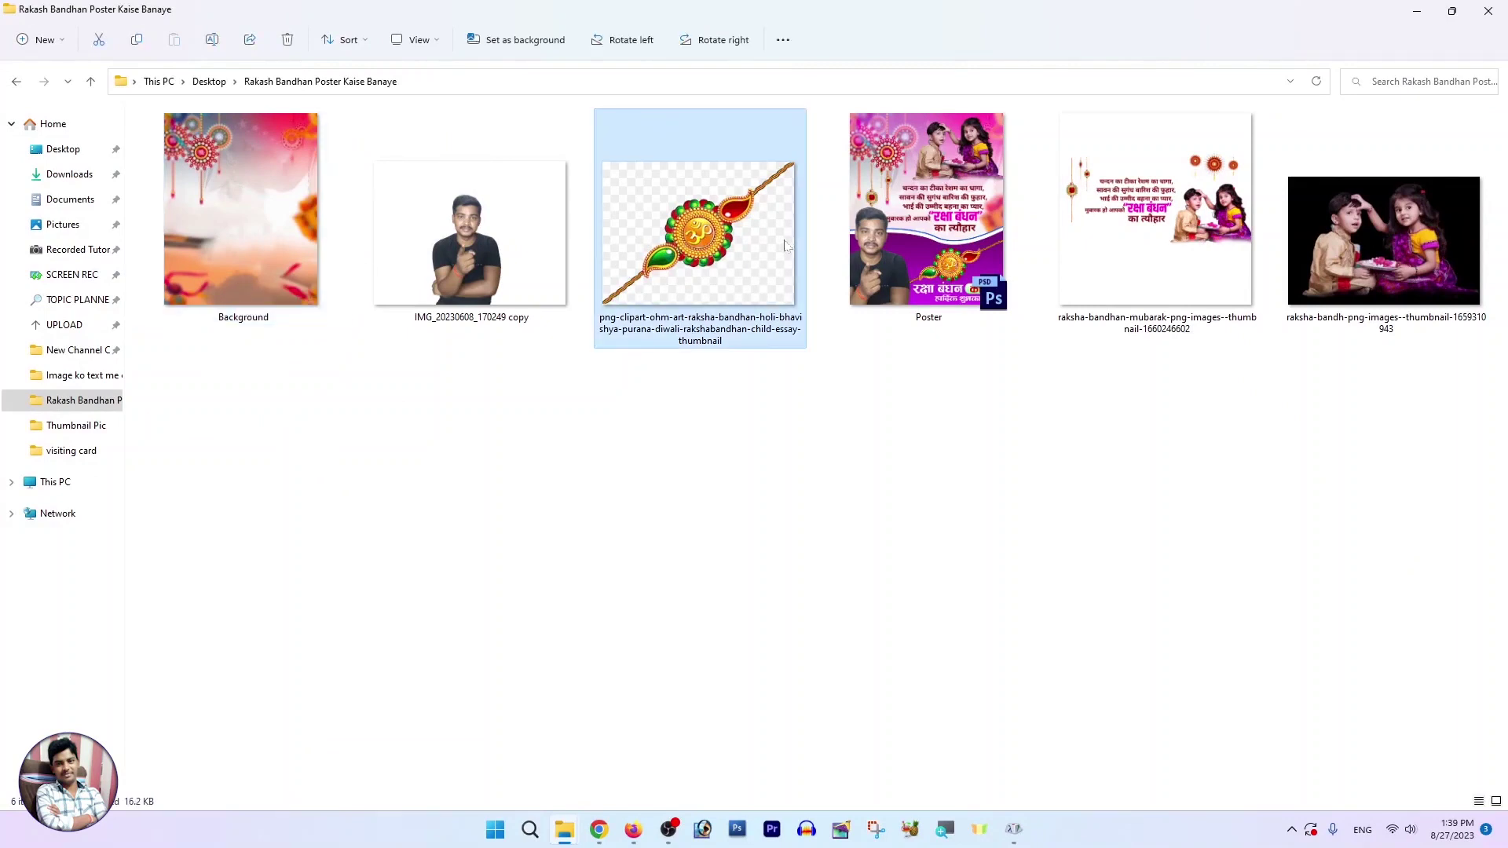
{"action": "left_click", "coordinate": [1200, 208]}
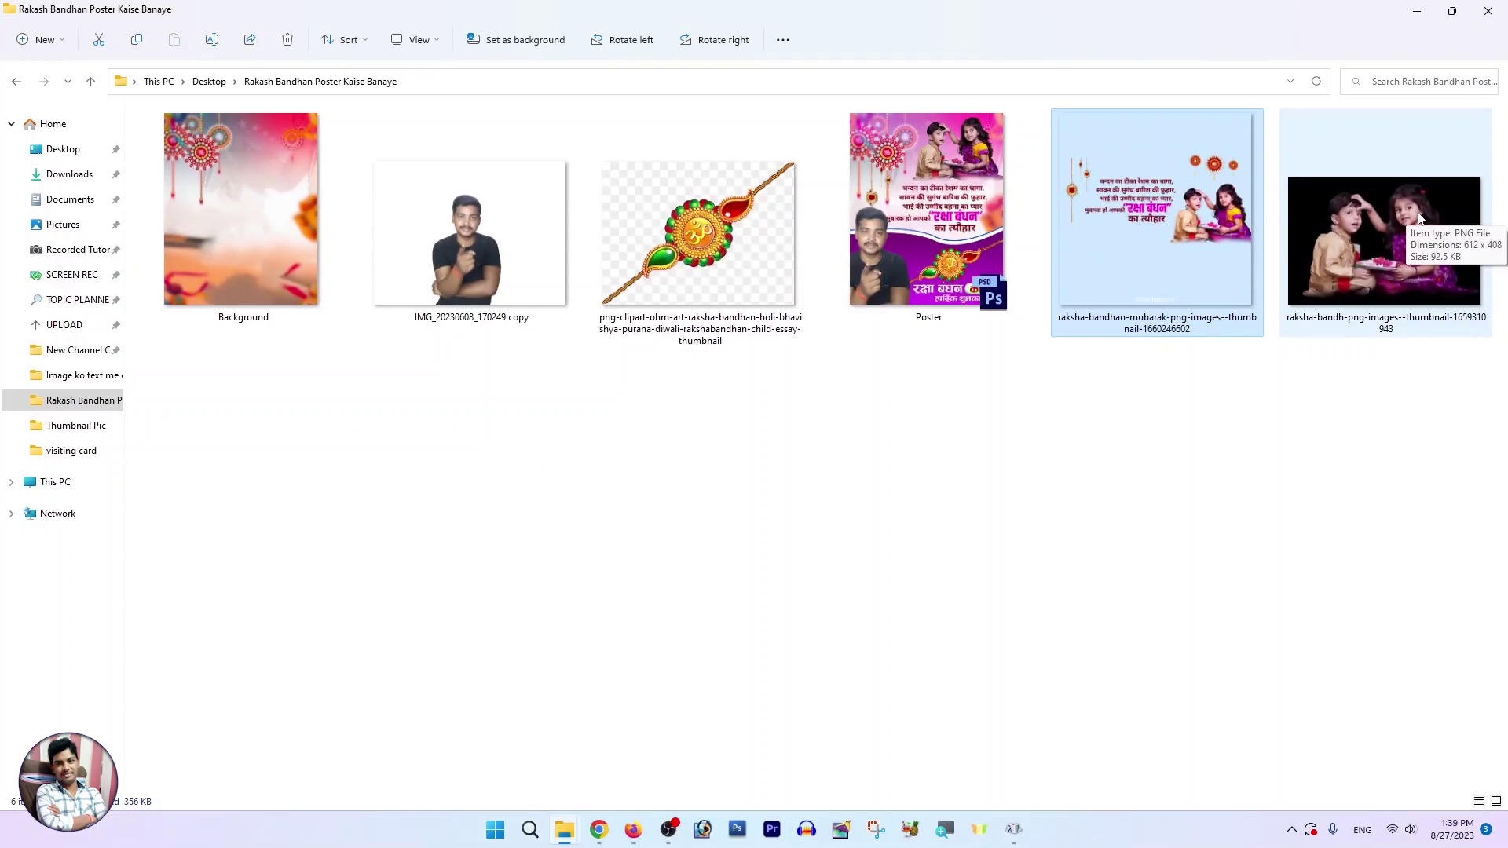
{"action": "left_click", "coordinate": [703, 829]}
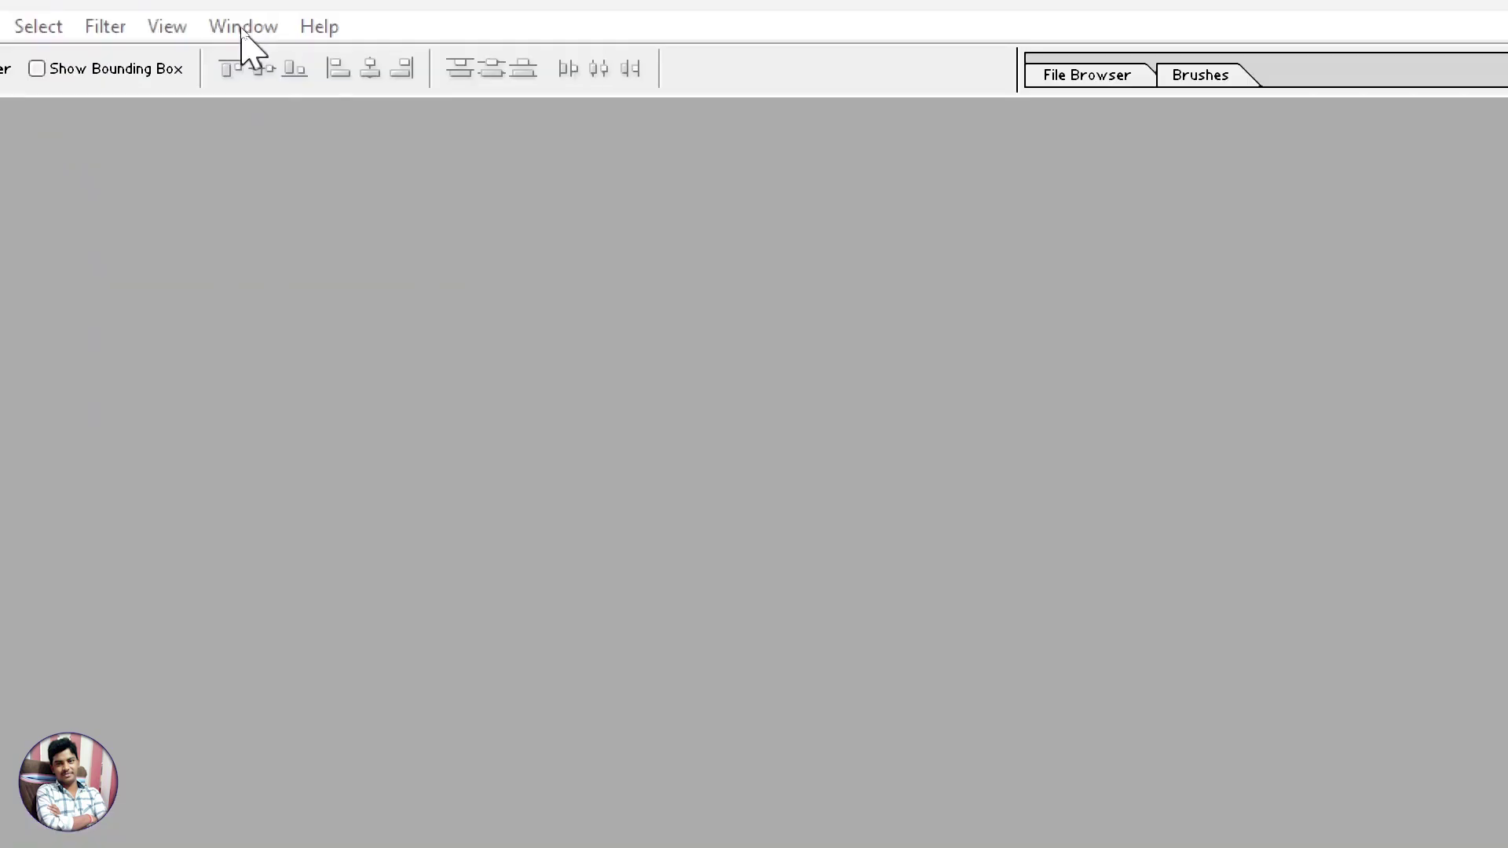
Show the Layers panel and open the File > New document dialog.
{"action": "left_click", "coordinate": [243, 26]}
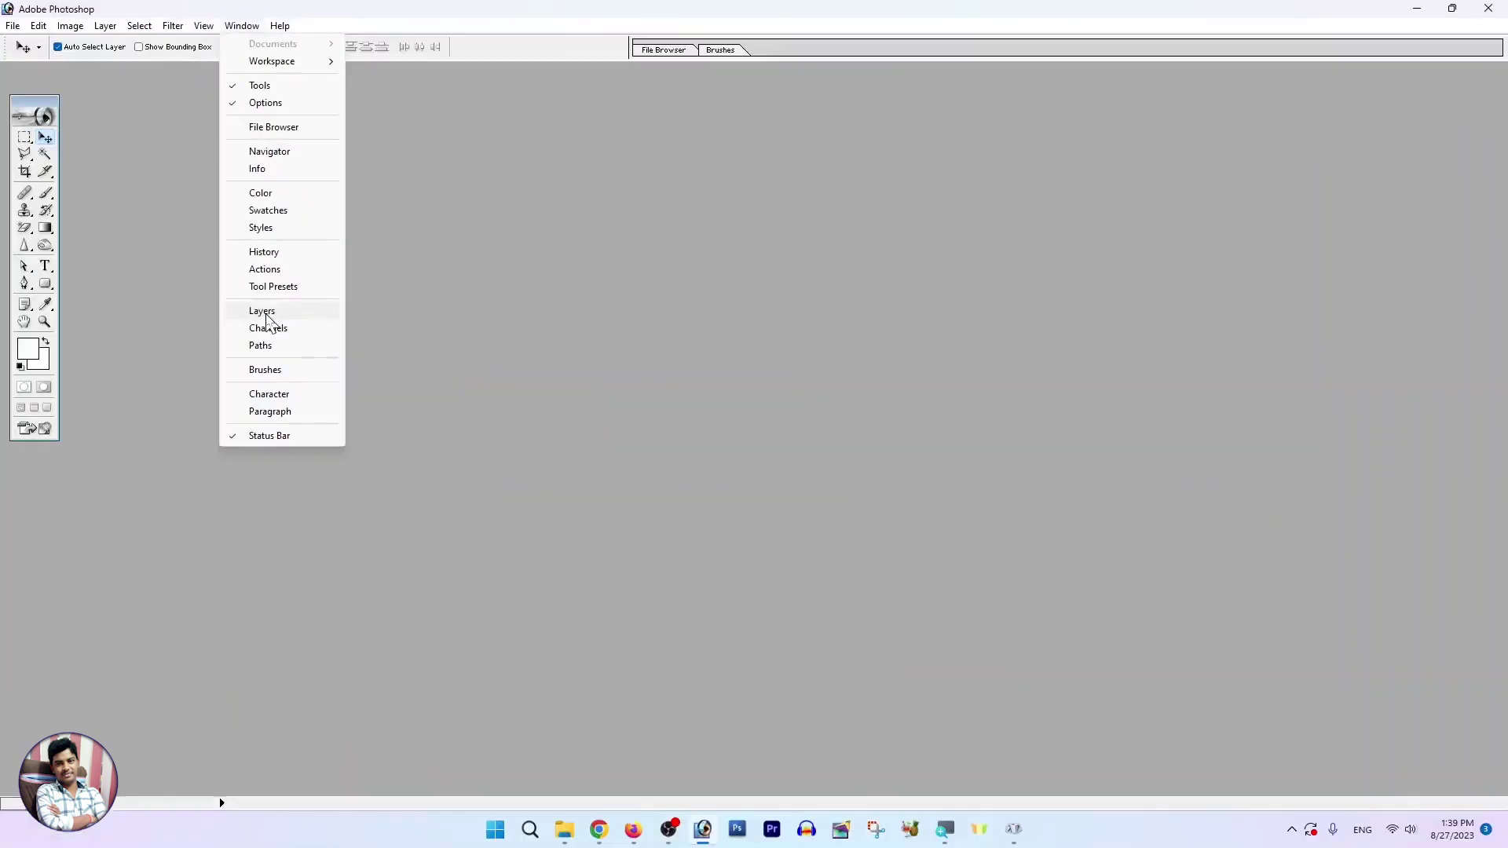
{"action": "left_click", "coordinate": [262, 312]}
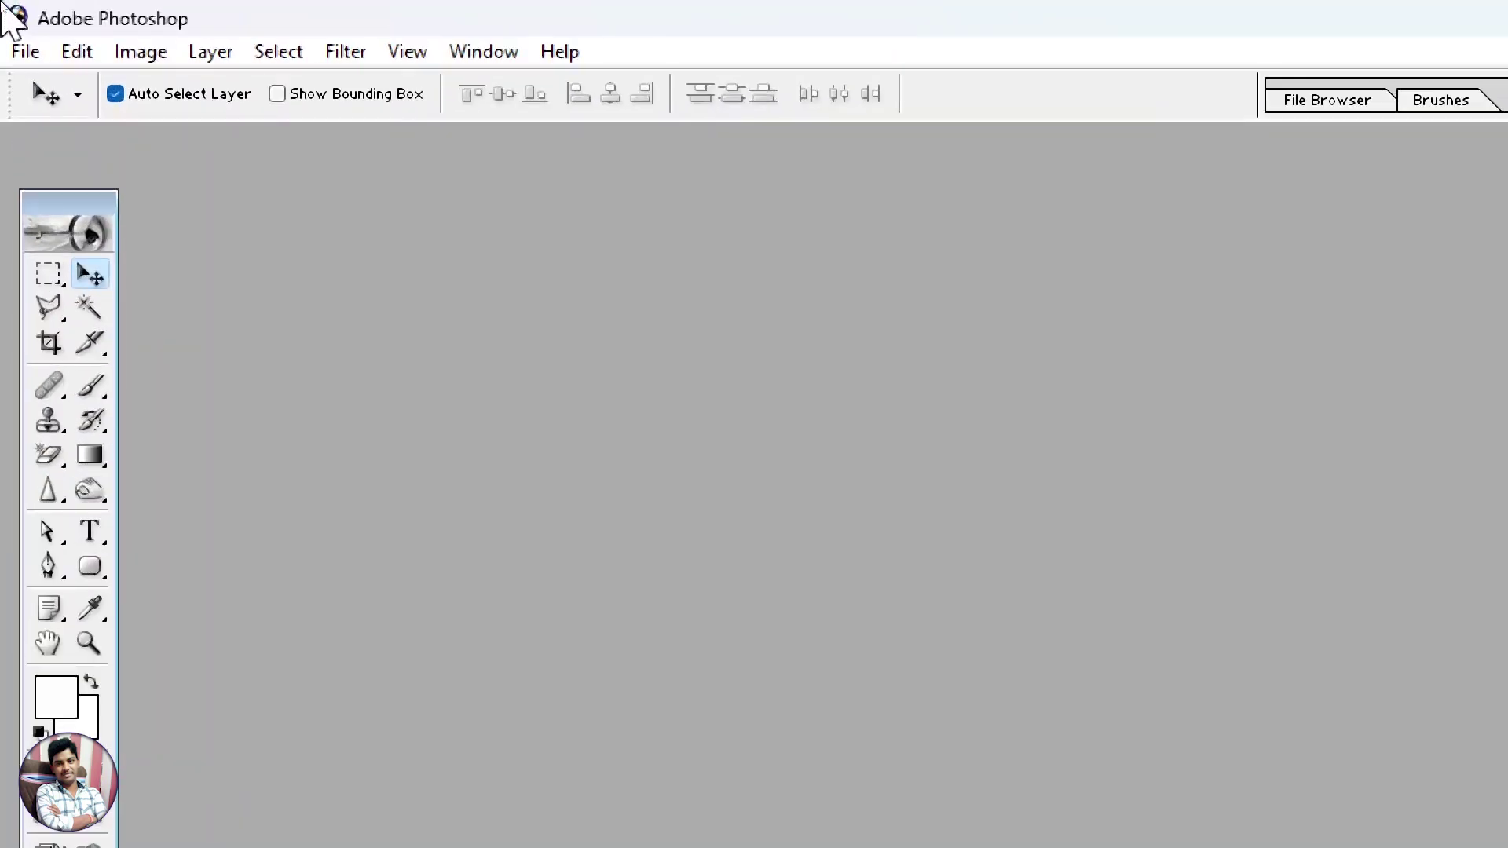
{"action": "left_click", "coordinate": [9, 26]}
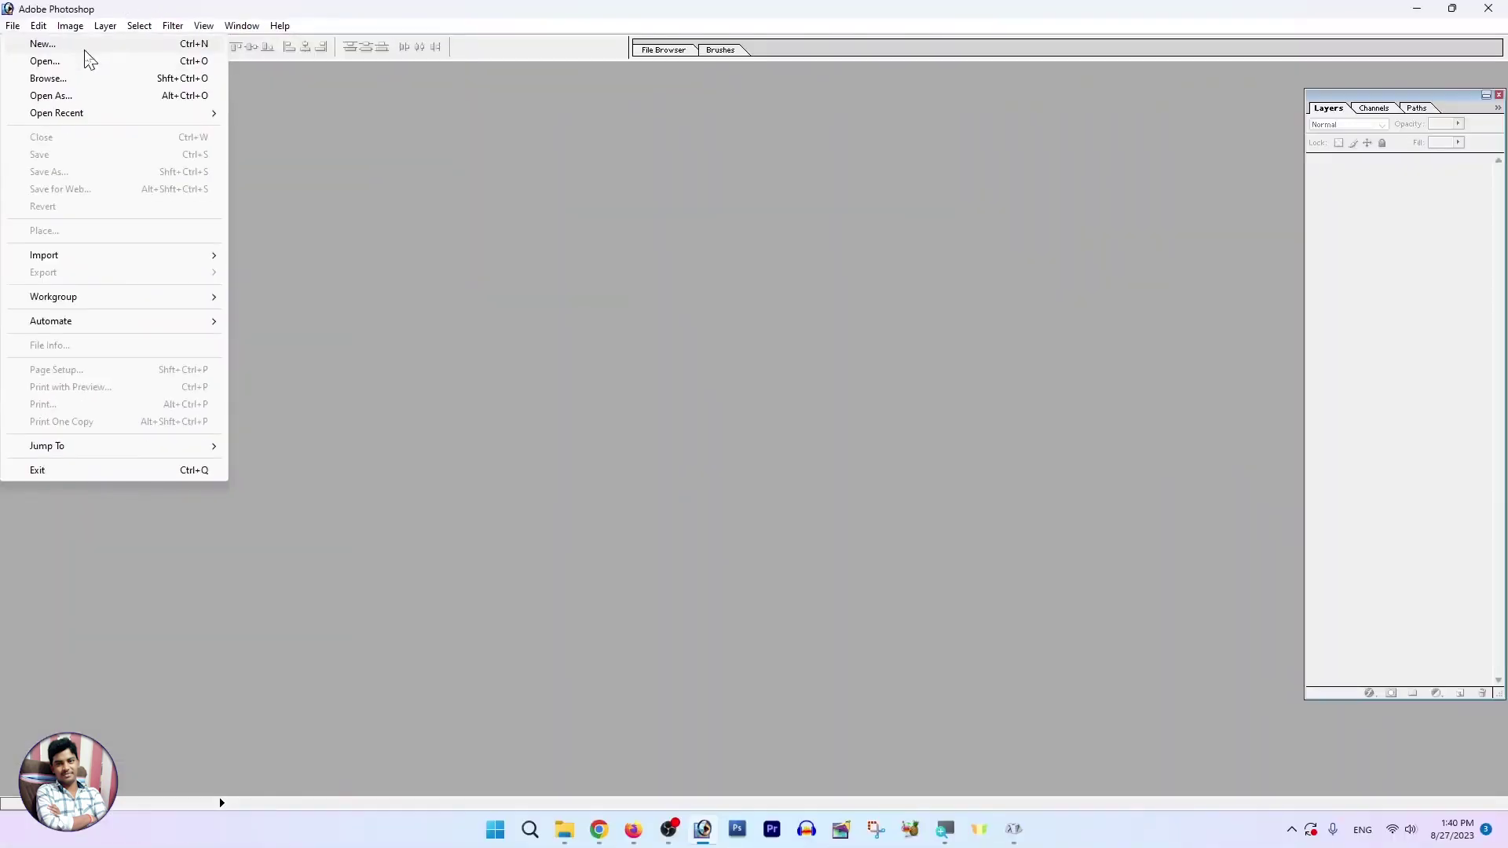
{"action": "left_click", "coordinate": [85, 49]}
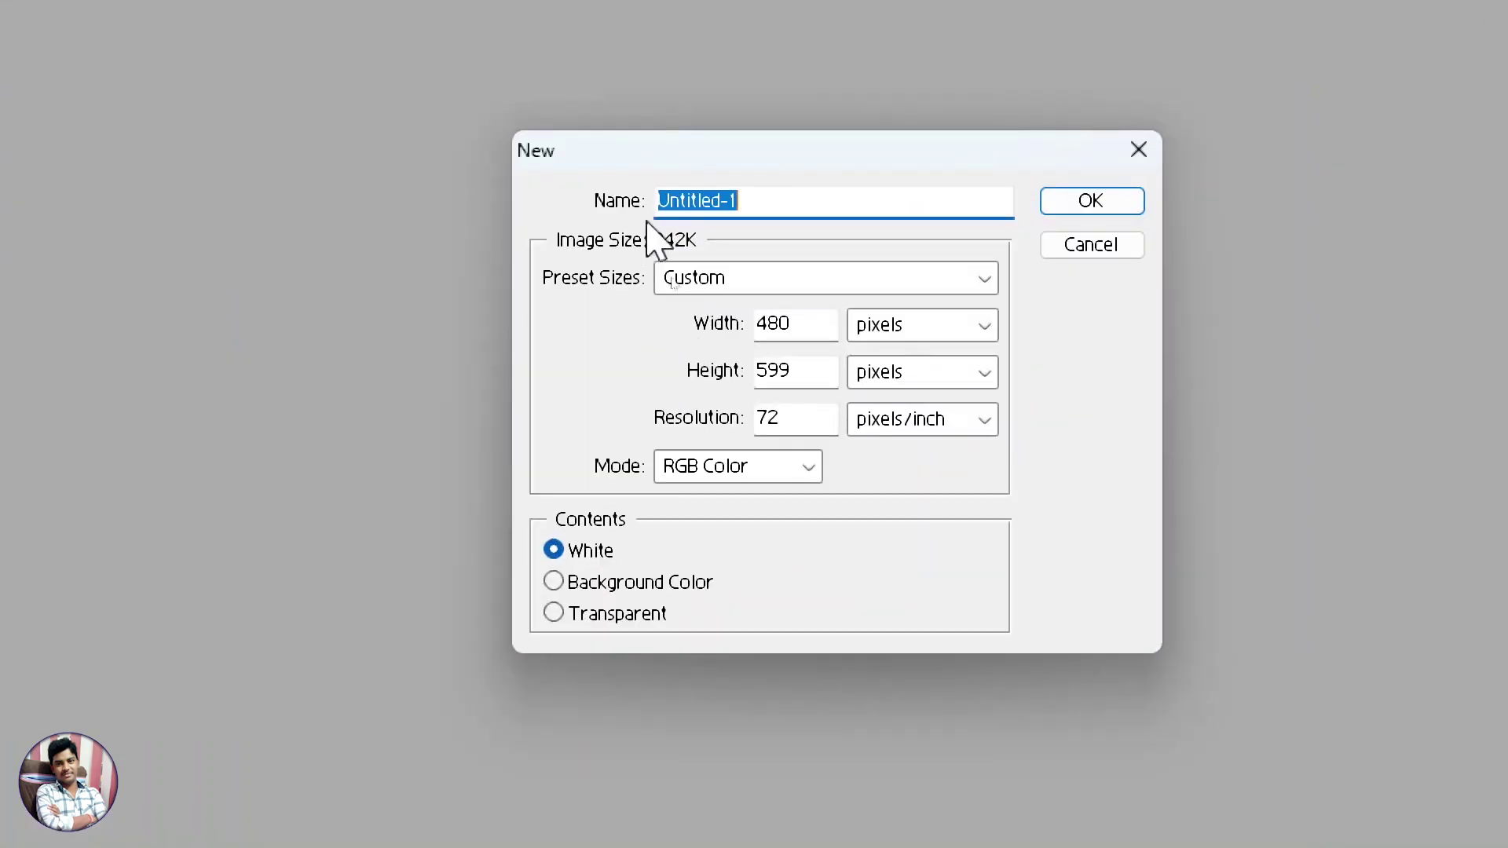
Create a 4.3 × 6 inch, 300 pixels/inch RGB Color document with White contents.
{"action": "left_click", "coordinate": [787, 281]}
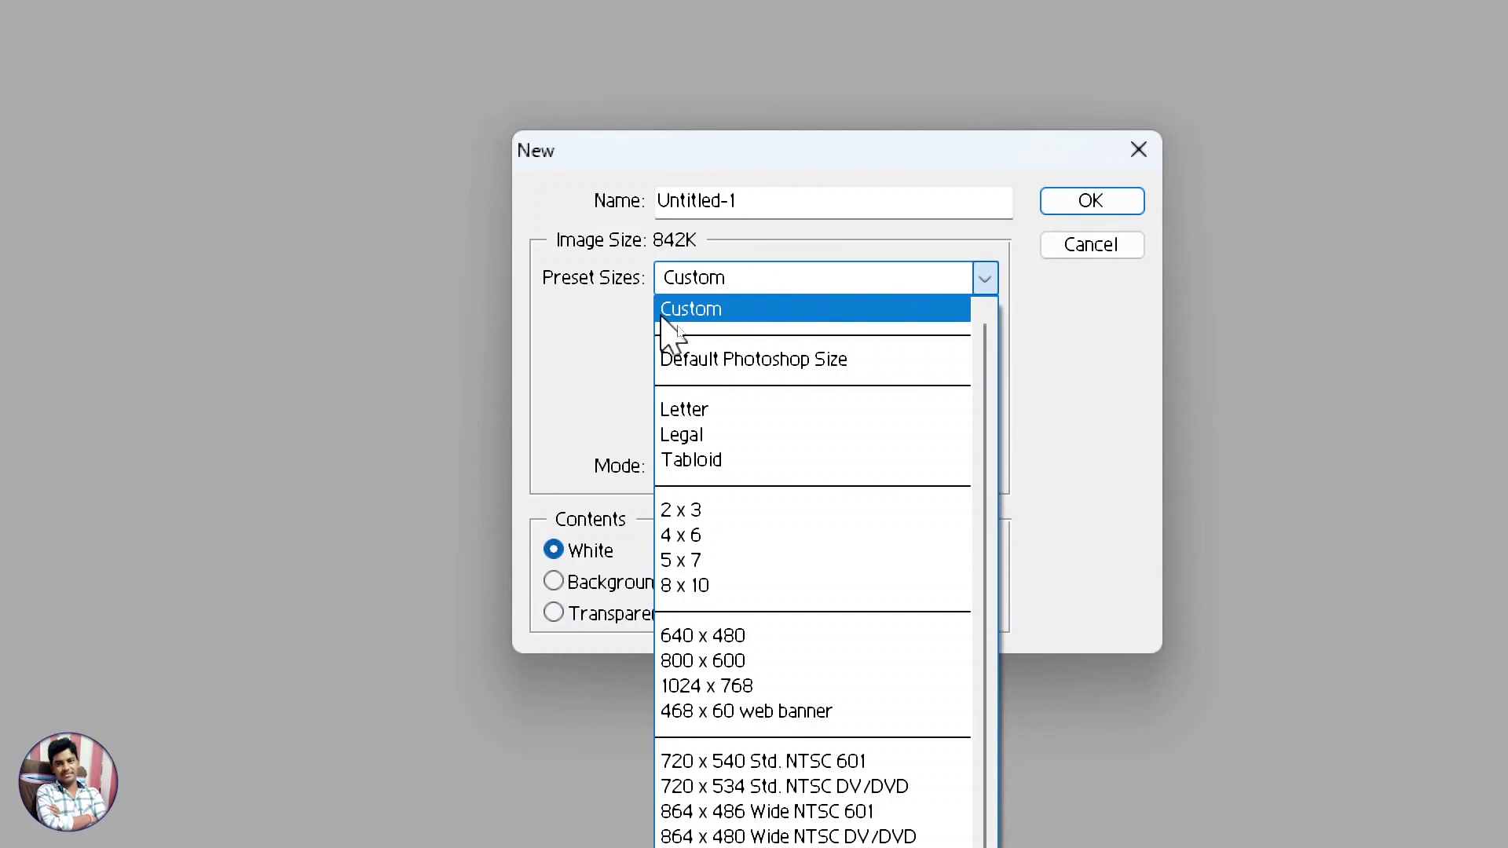
{"action": "left_click", "coordinate": [675, 310]}
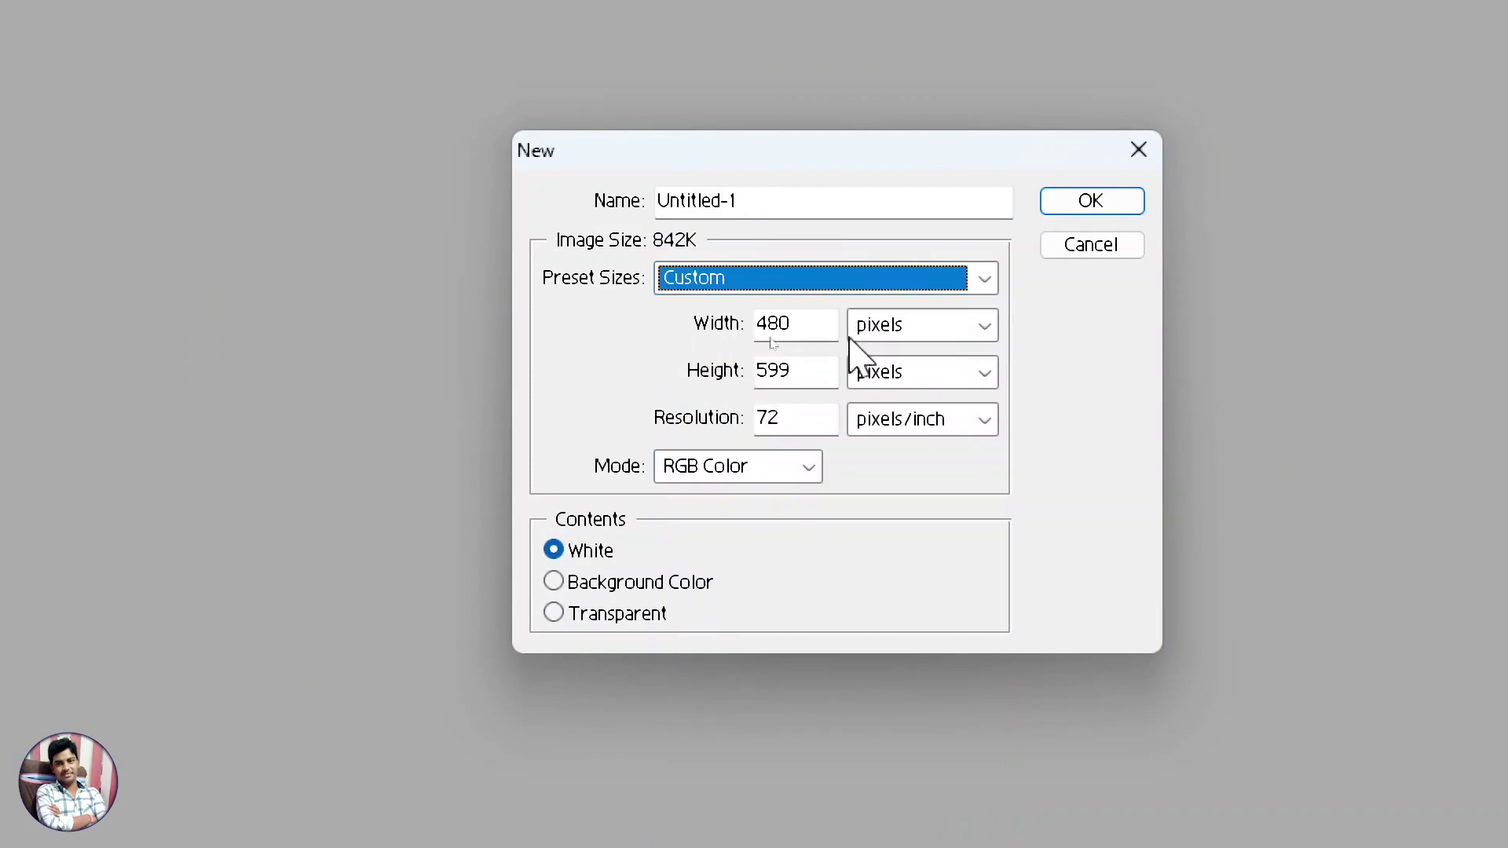
{"action": "left_click_drag", "start_coordinate": [797, 326], "coordinate": [747, 327]}
{"action": "left_click_drag", "start_coordinate": [802, 380], "coordinate": [739, 383]}
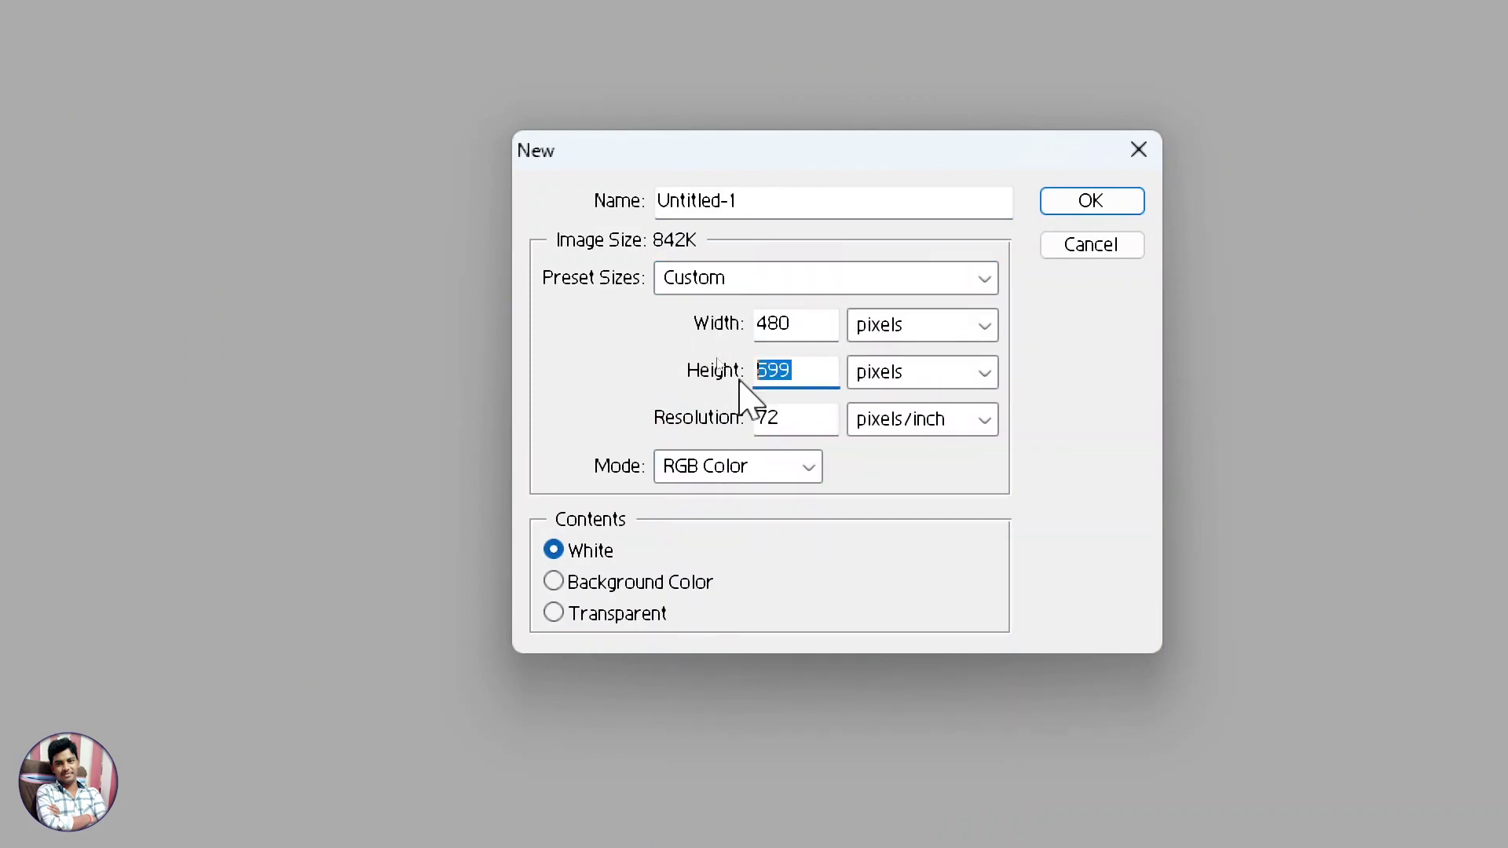
{"action": "left_click", "coordinate": [896, 333]}
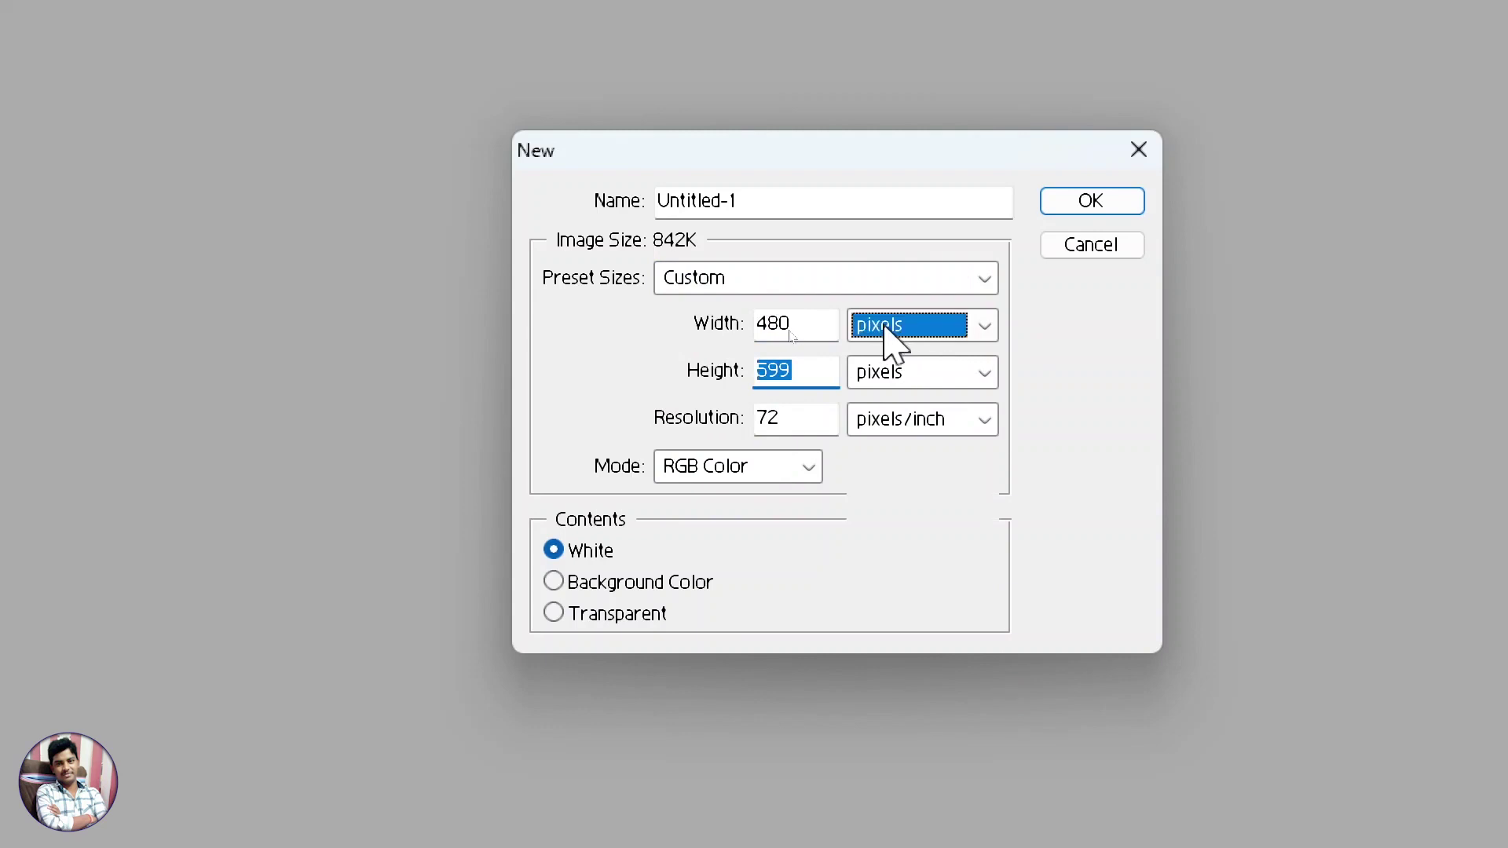
{"action": "left_click", "coordinate": [885, 381]}
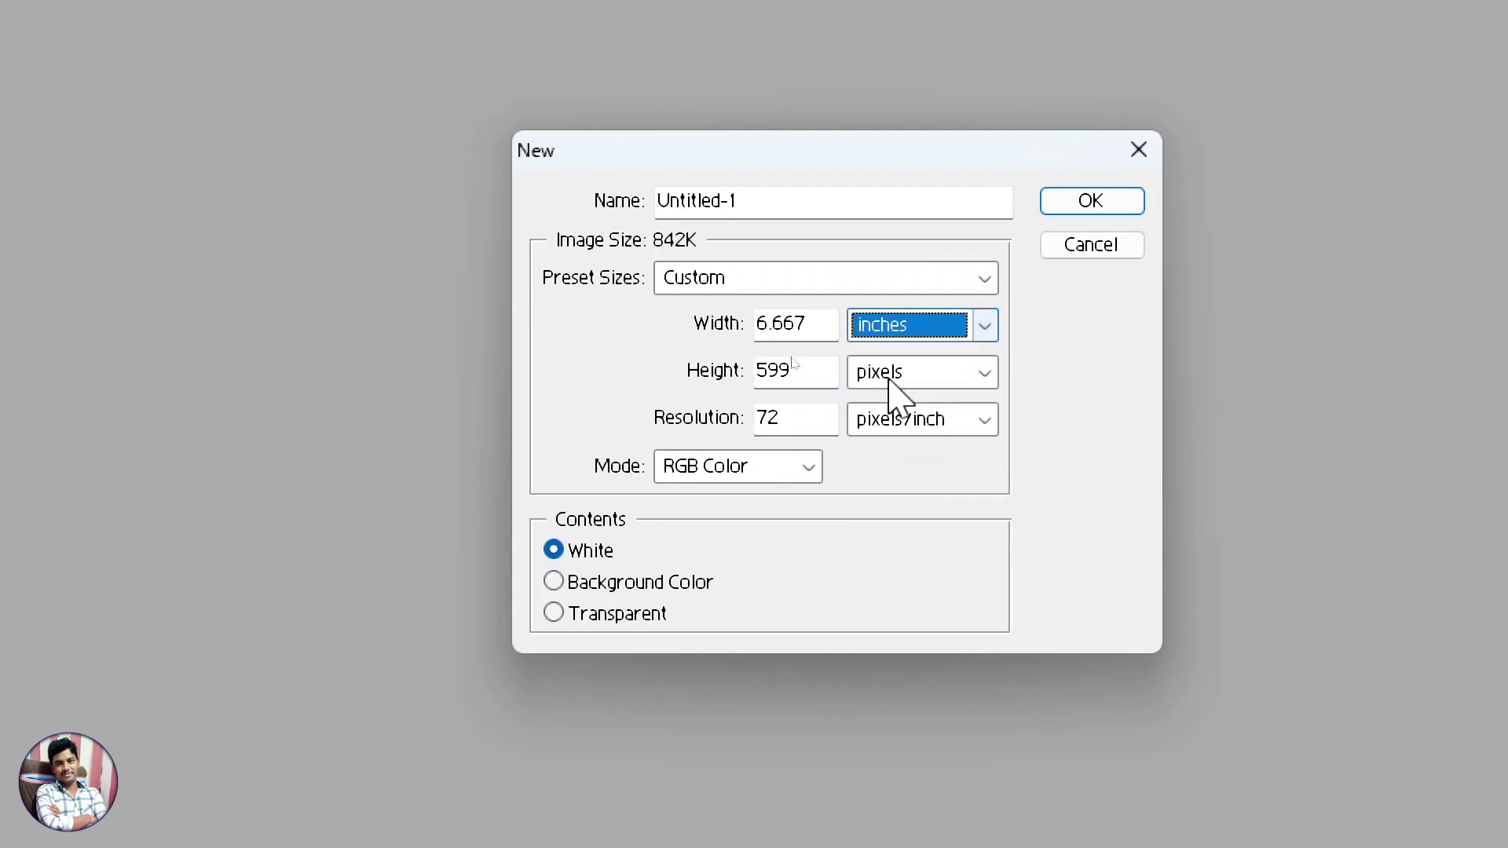
{"action": "left_click", "coordinate": [878, 429]}
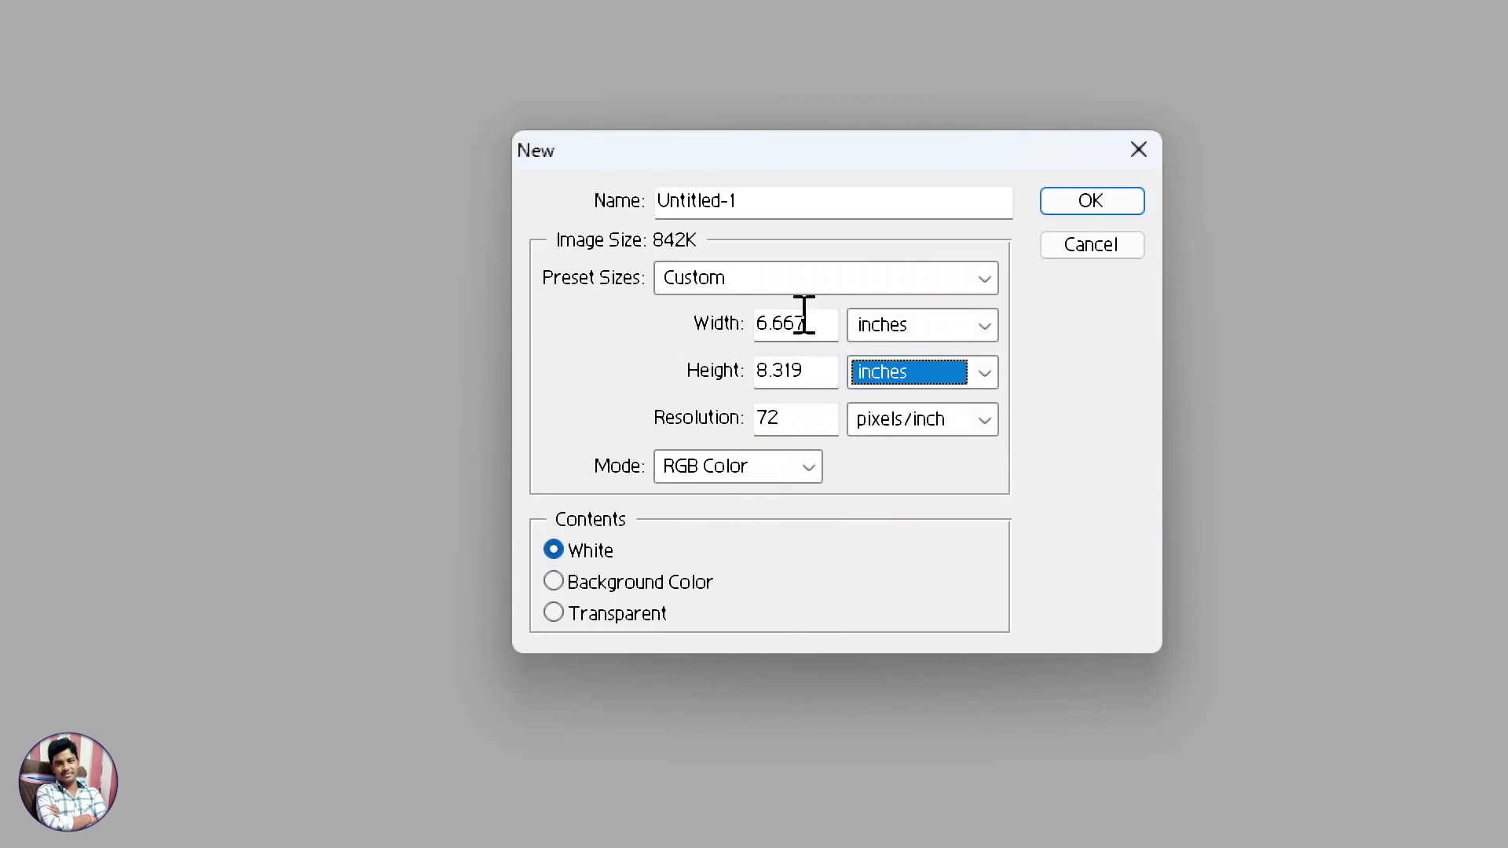
{"action": "type", "text": "4.3"}
{"action": "left_click_drag", "start_coordinate": [771, 369], "coordinate": [606, 375]}
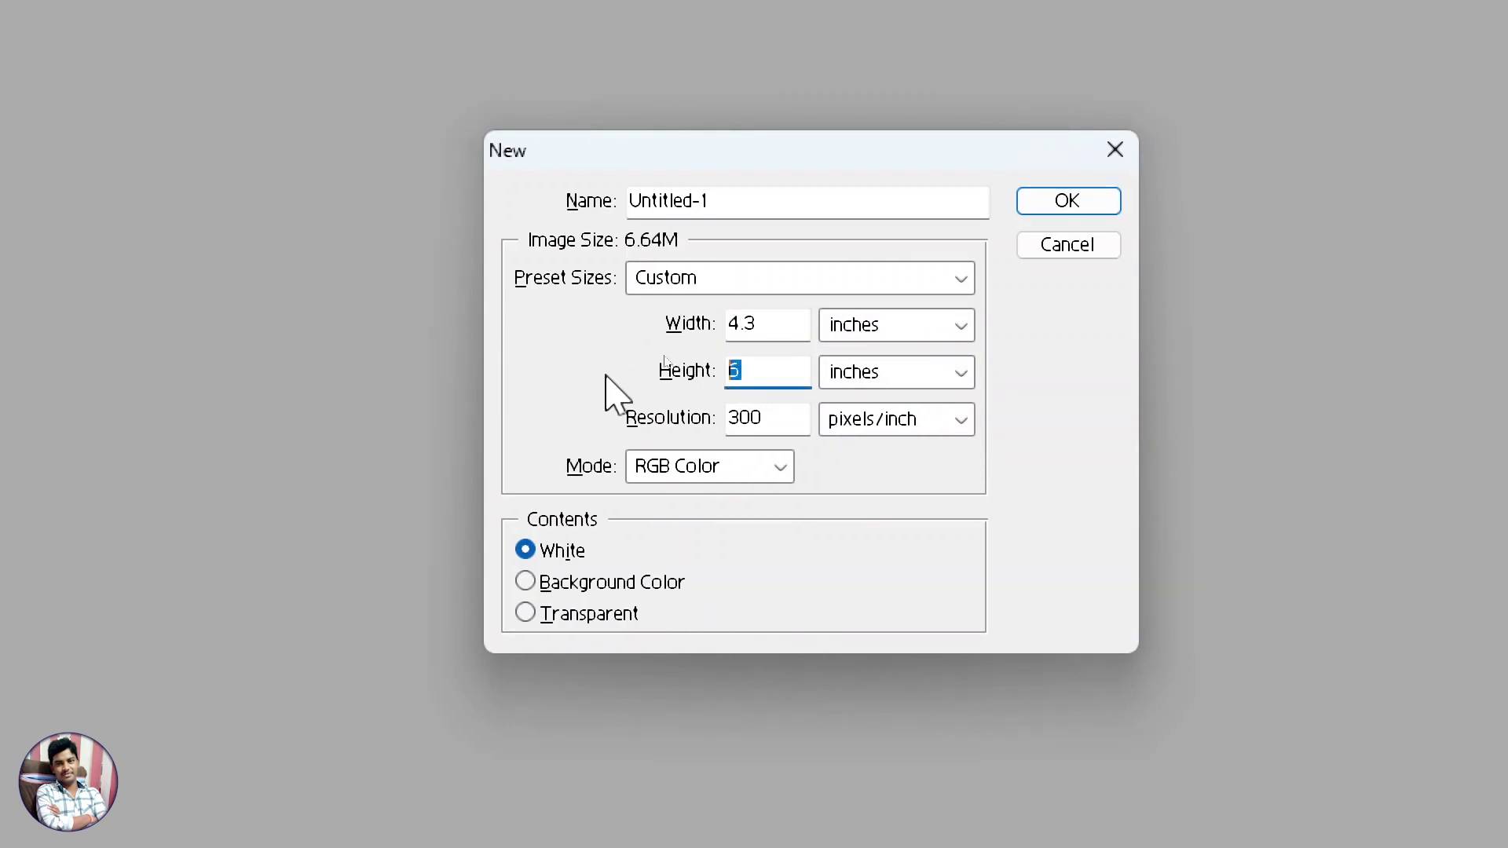
{"action": "type", "text": "6"}
{"action": "left_click_drag", "start_coordinate": [801, 418], "coordinate": [524, 425]}
{"action": "type", "text": "300"}
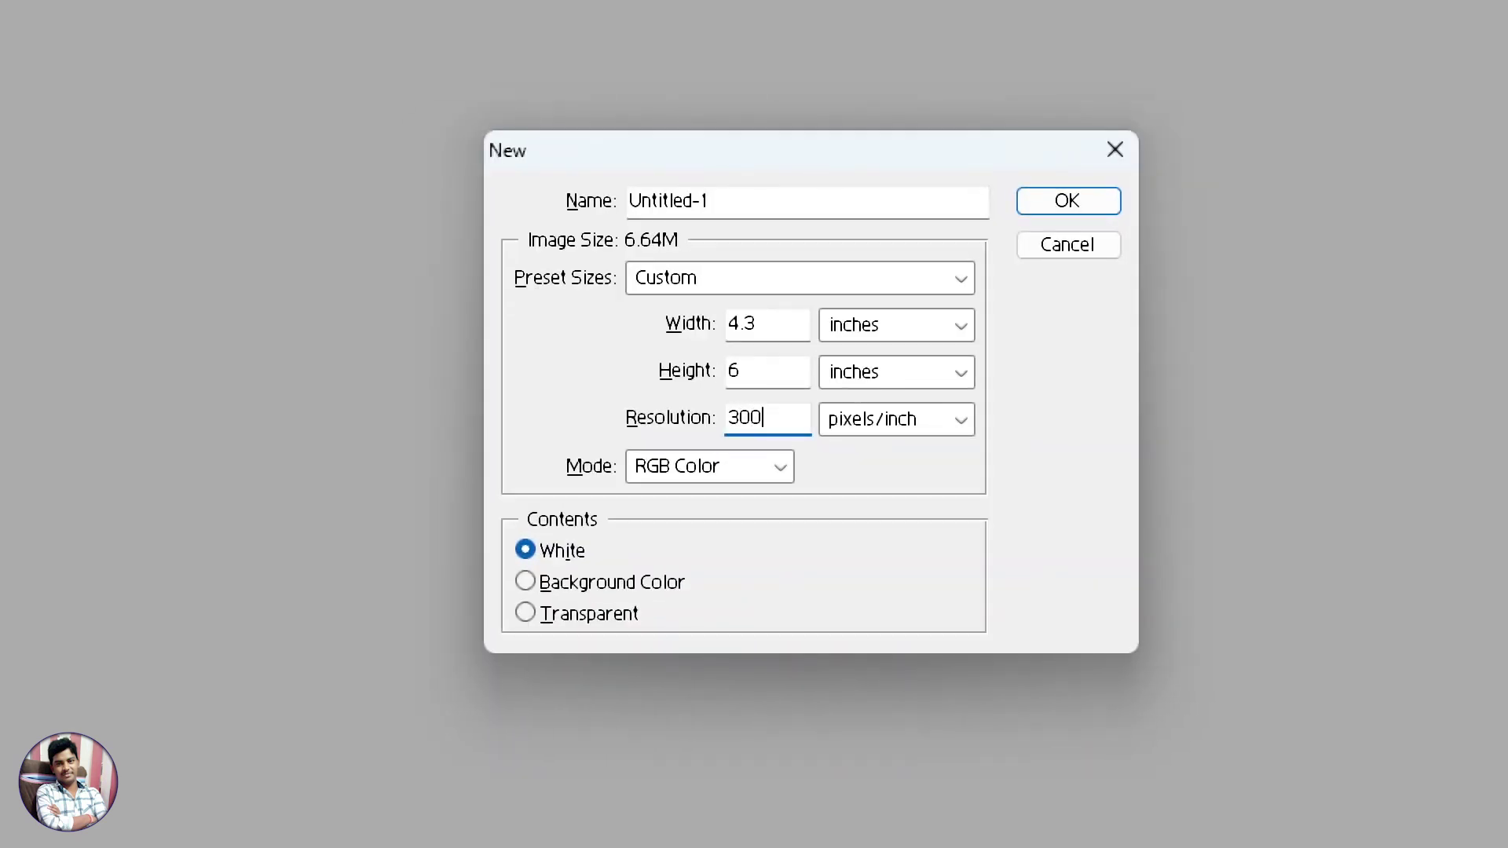
{"action": "left_click", "coordinate": [675, 465]}
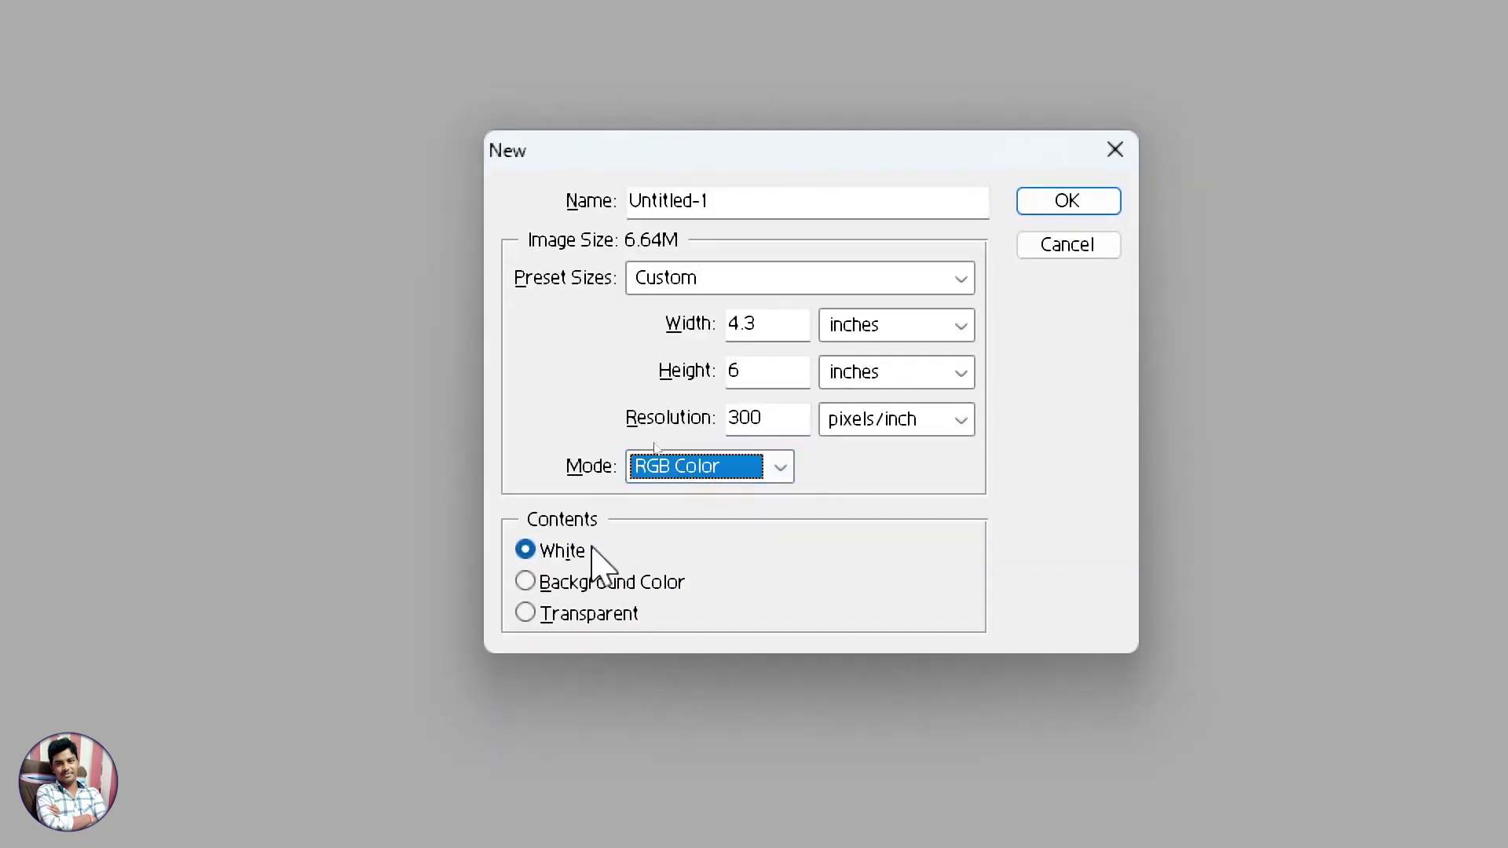
{"action": "left_click", "coordinate": [524, 551]}
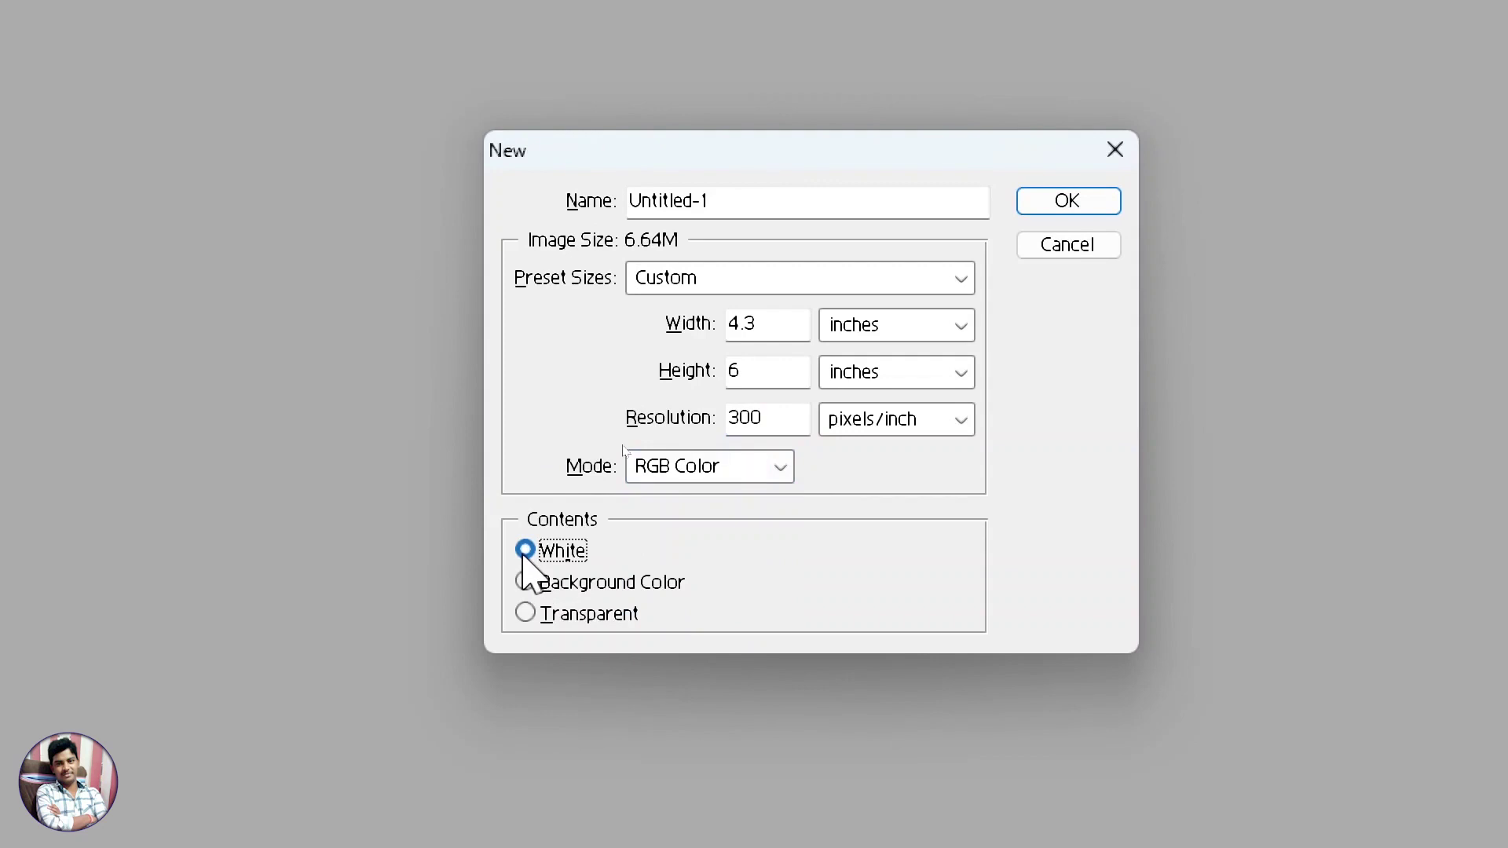
{"action": "left_click", "coordinate": [1035, 202]}
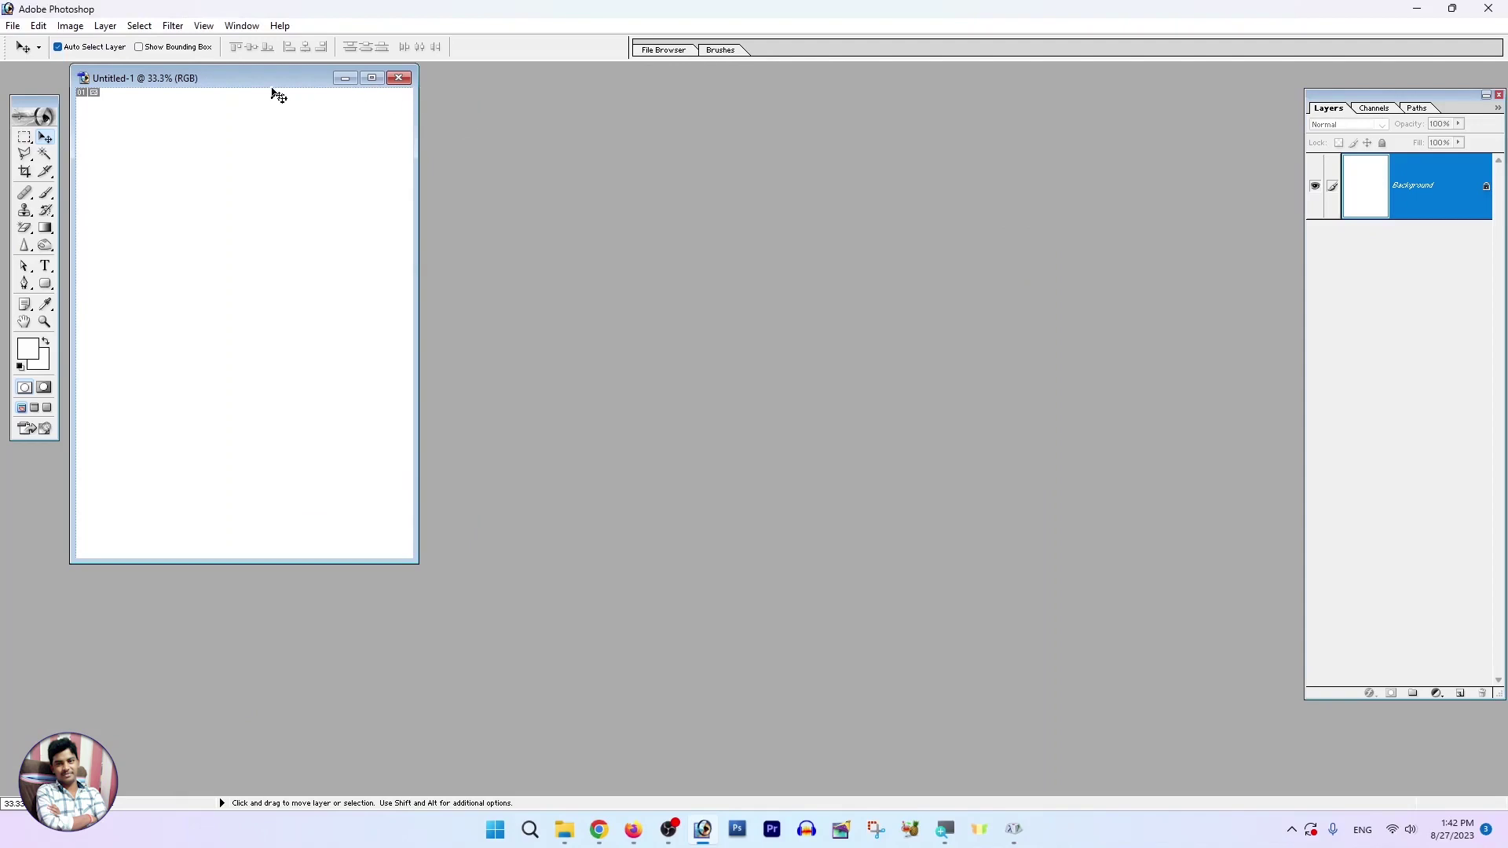
Enlarge the Untitled-1 window and open Background.jpg from the assets folder in Photoshop.
{"action": "left_click_drag", "start_coordinate": [277, 83], "coordinate": [470, 92]}
{"action": "left_click_drag", "start_coordinate": [609, 570], "coordinate": [890, 754]}
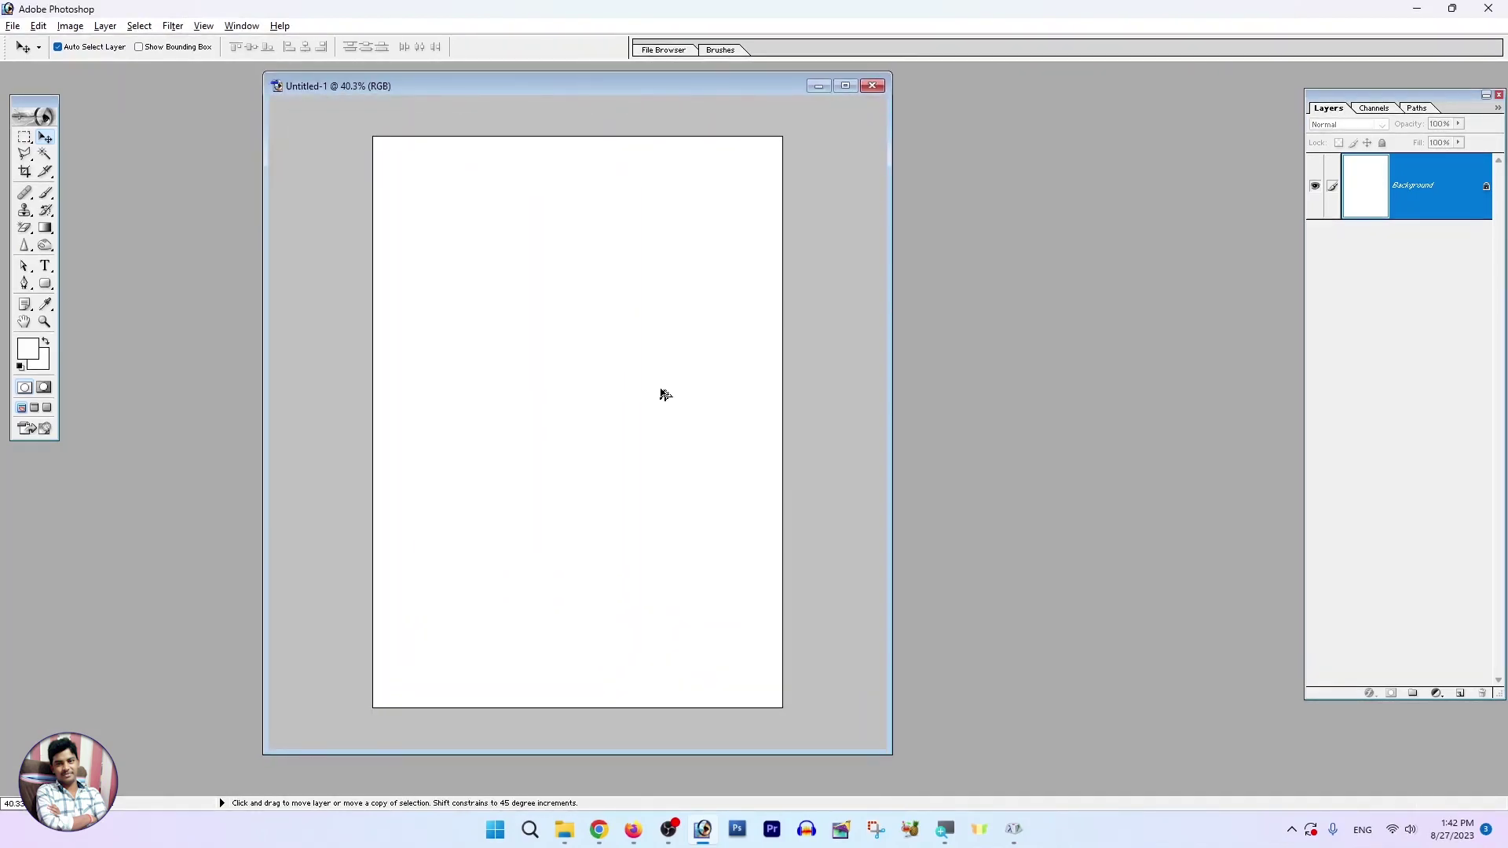
{"action": "key", "text": "ctrl+0"}
{"action": "key", "text": "ctrl+0"}
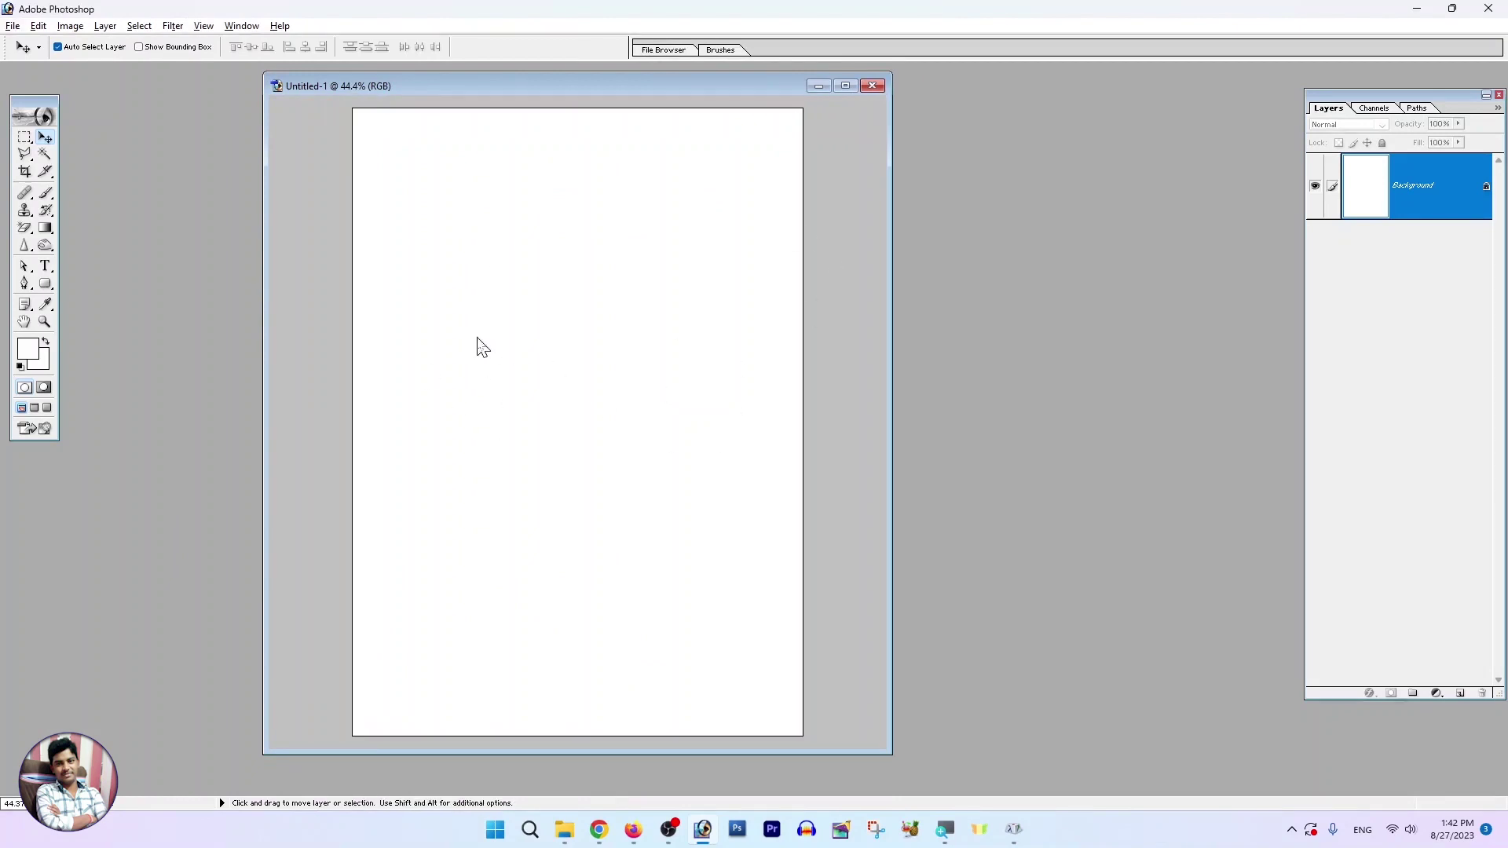
{"action": "left_click", "coordinate": [565, 832]}
{"action": "mouse_move", "coordinate": [310, 740]}
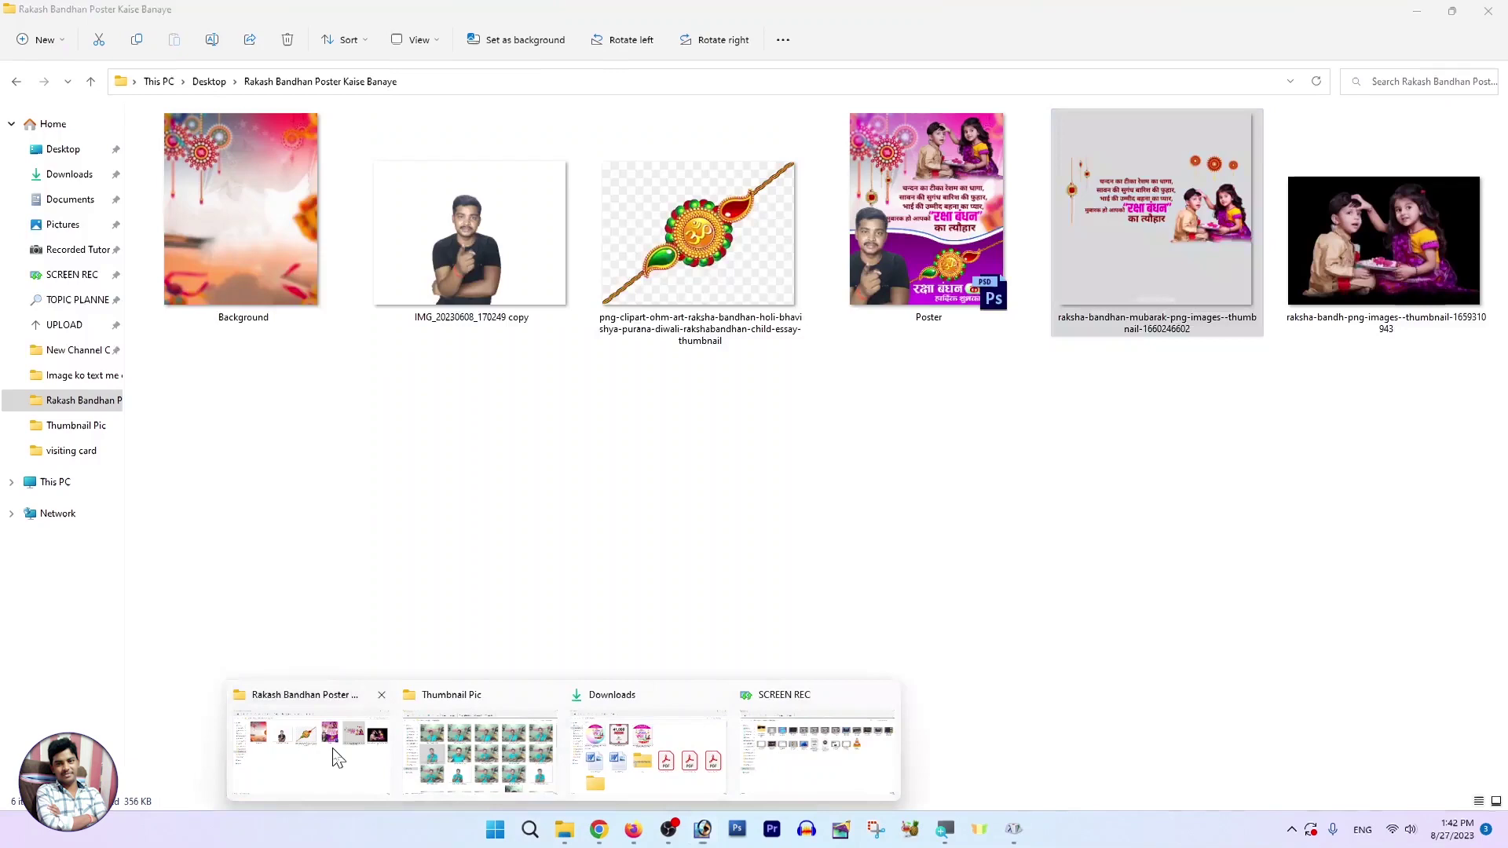
{"action": "left_click", "coordinate": [338, 758]}
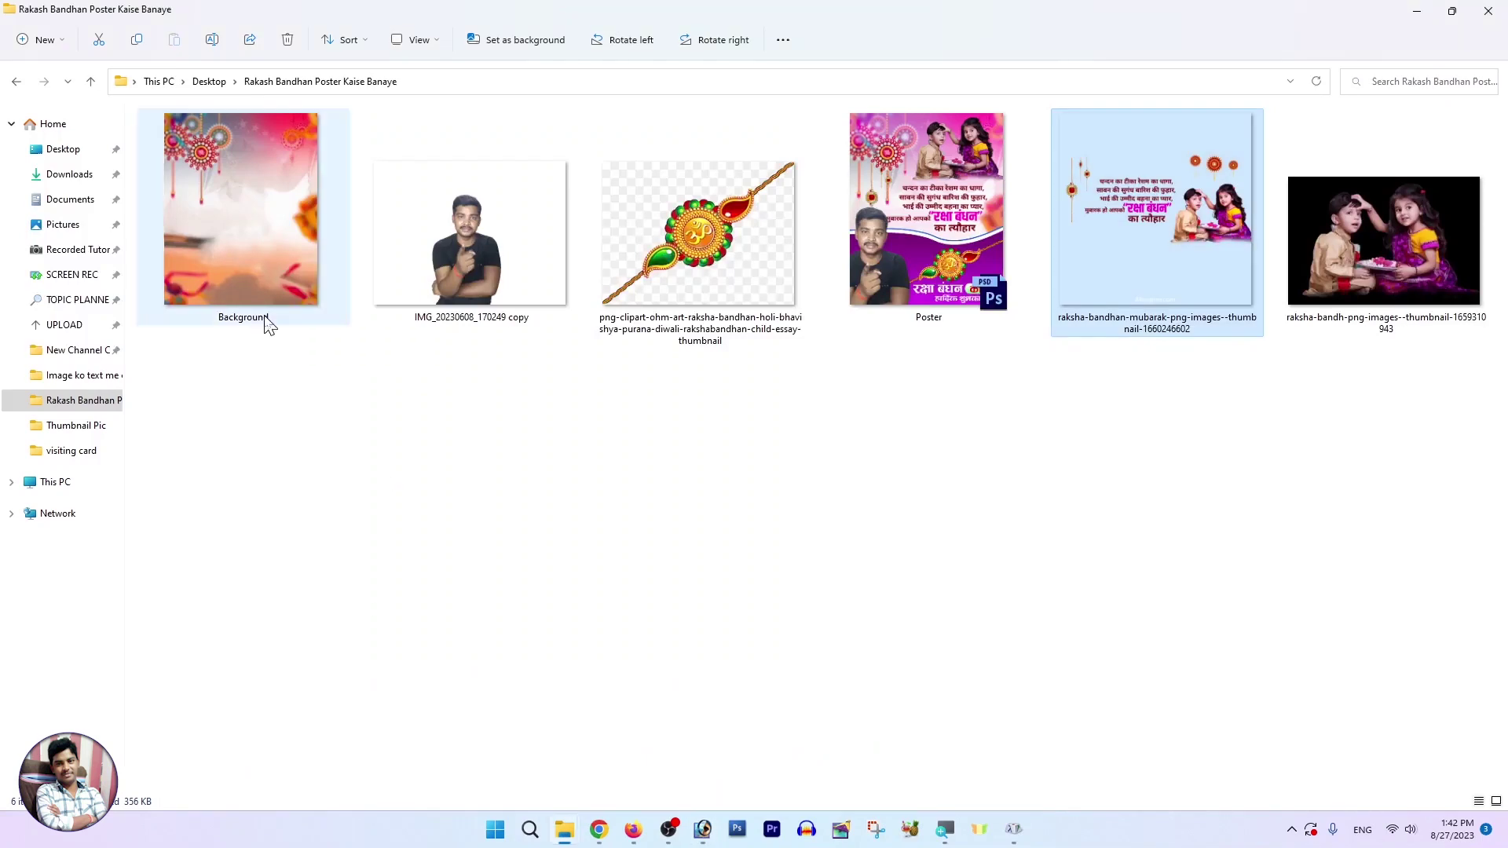
{"action": "left_click_drag", "start_coordinate": [266, 321], "coordinate": [307, 384]}
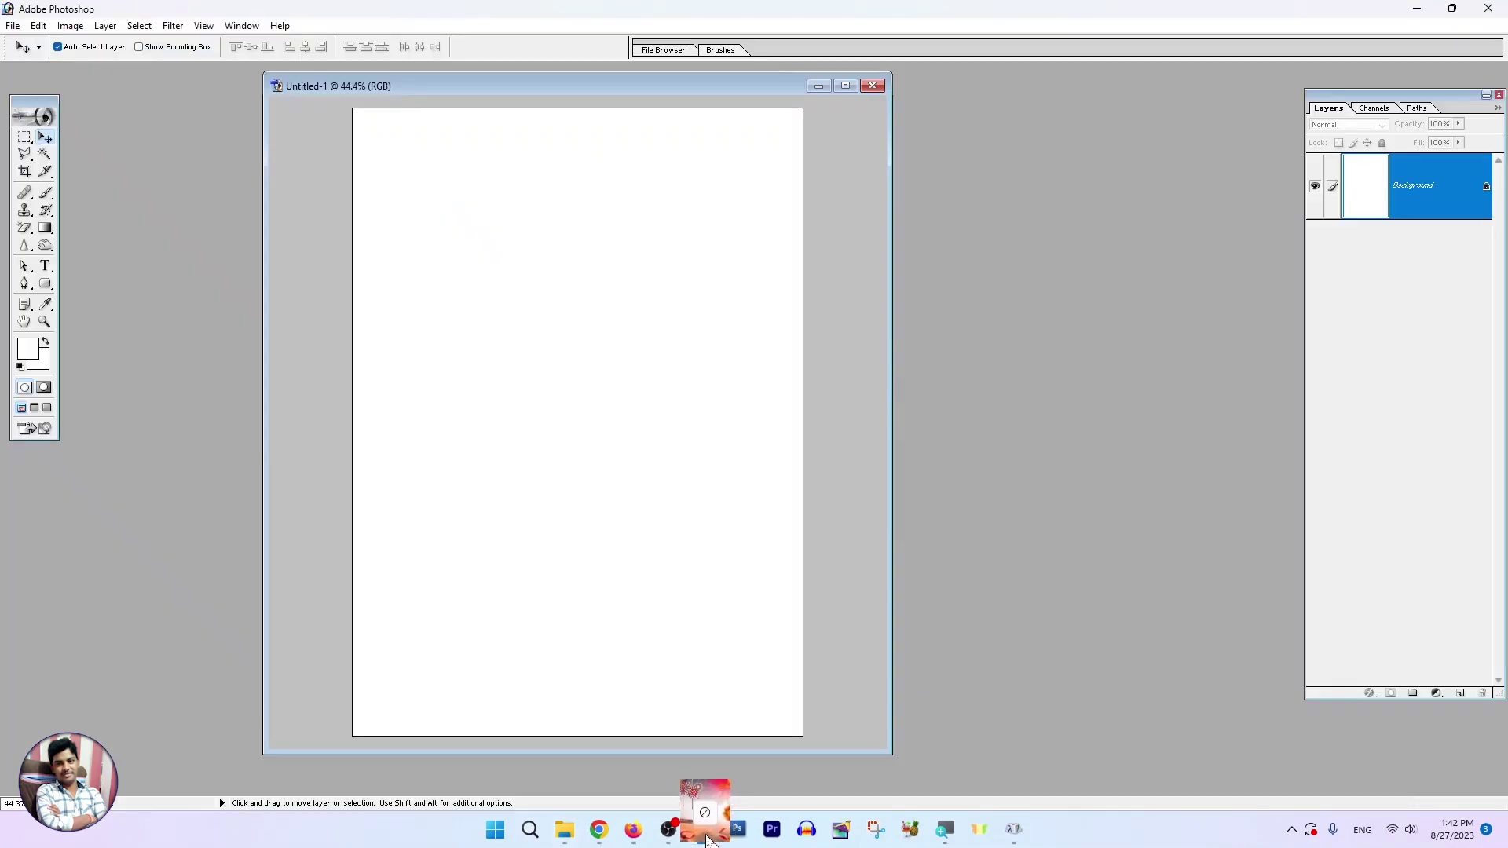
{"action": "left_click_drag", "start_coordinate": [306, 383], "coordinate": [591, 399]}
{"action": "left_click_drag", "start_coordinate": [329, 91], "coordinate": [1121, 96]}
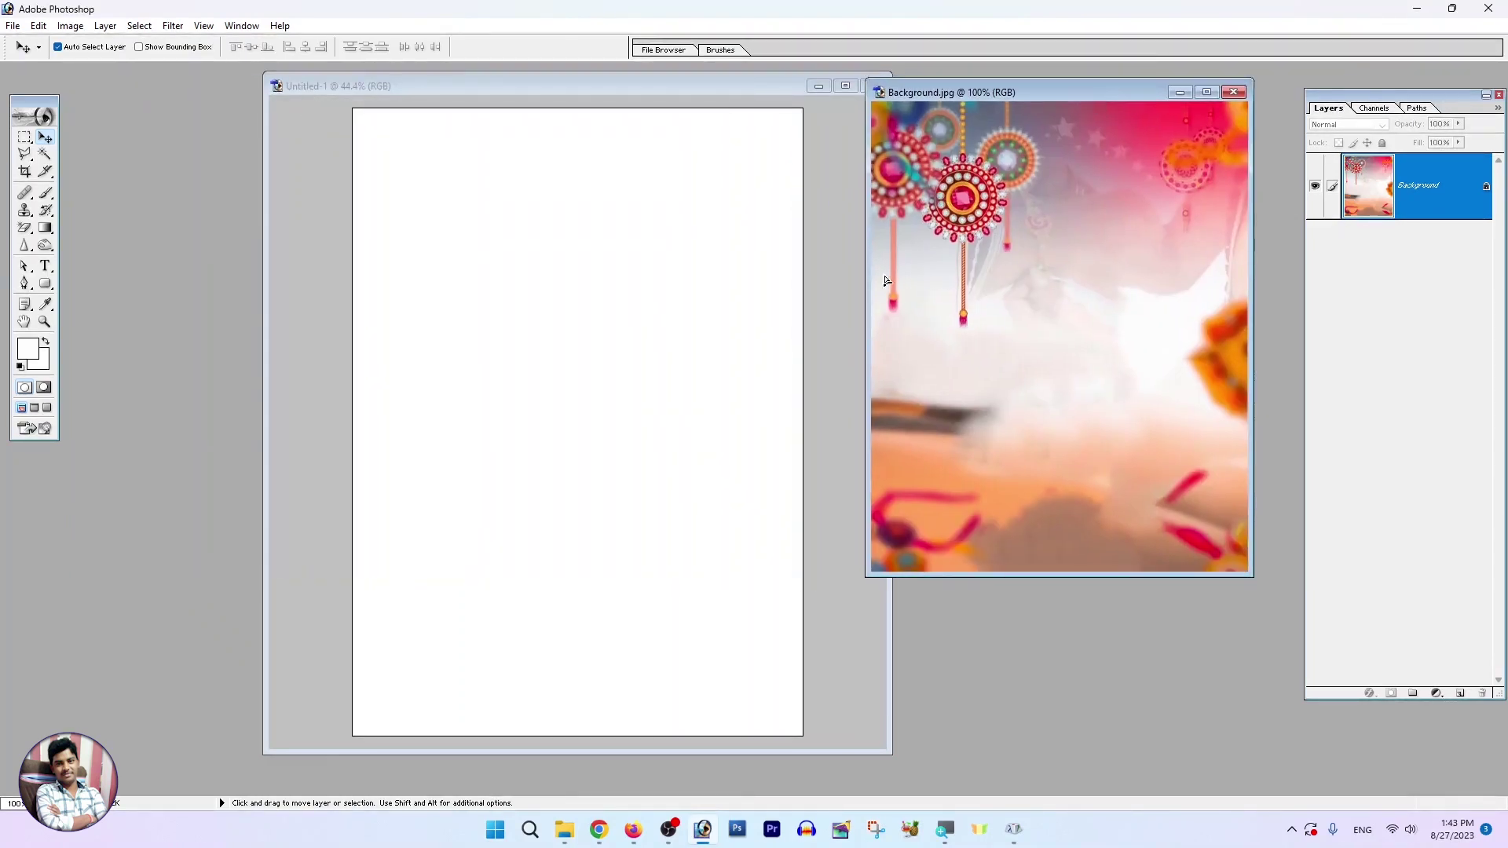
Copy the background picture into Untitled-1 as Layer 1 and close Background.jpg.
{"action": "left_click_drag", "start_coordinate": [885, 280], "coordinate": [599, 288]}
{"action": "mouse_move", "coordinate": [599, 345]}
{"action": "left_mouse_down"}
{"action": "mouse_move", "coordinate": [579, 318]}
{"action": "mouse_move", "coordinate": [588, 356]}
{"action": "left_mouse_up"}
{"action": "left_click", "coordinate": [1159, 223]}
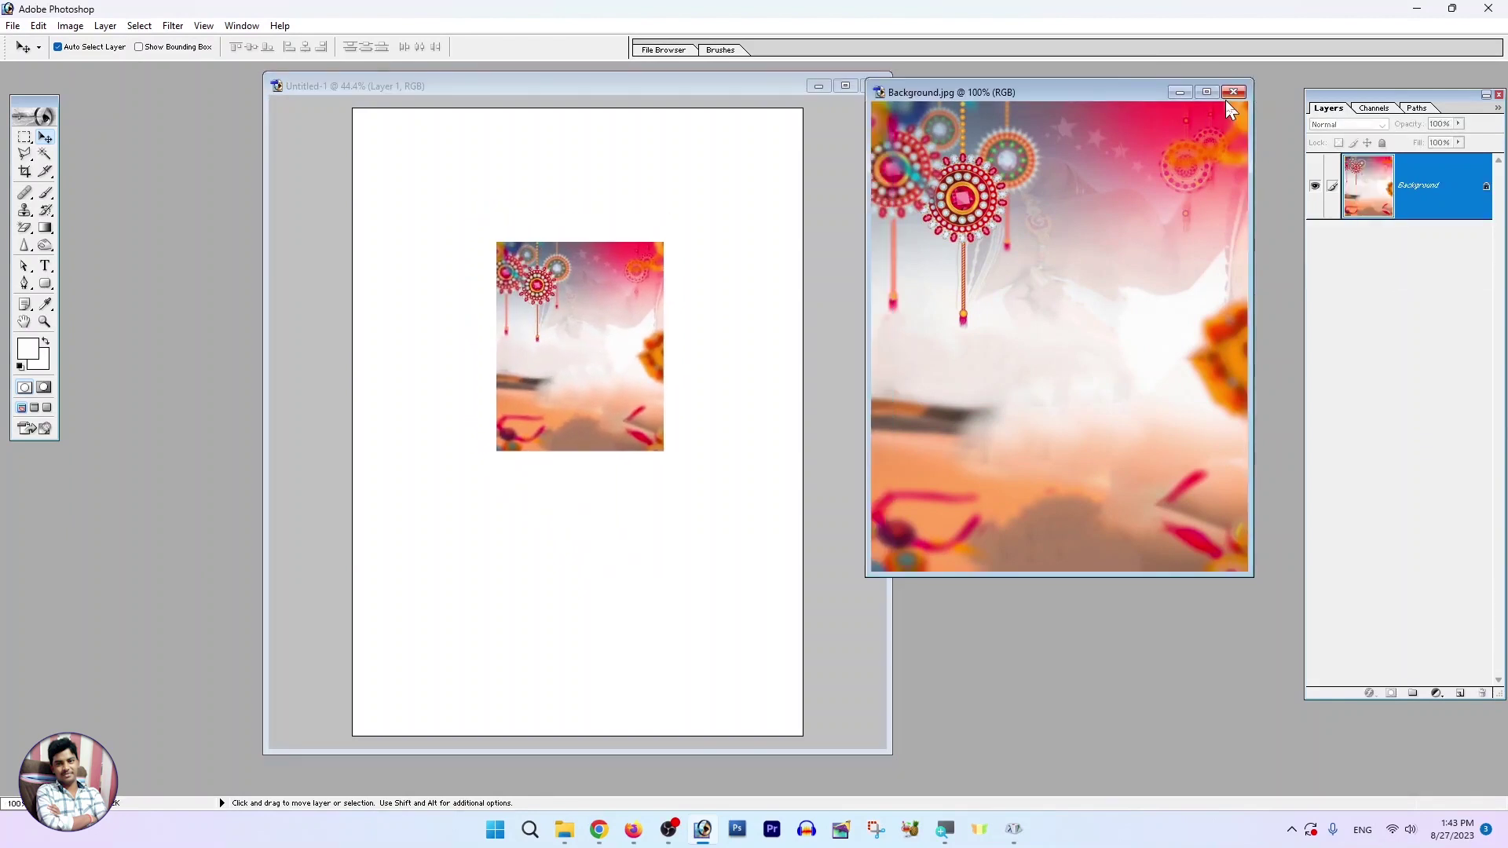
{"action": "left_click", "coordinate": [1227, 98]}
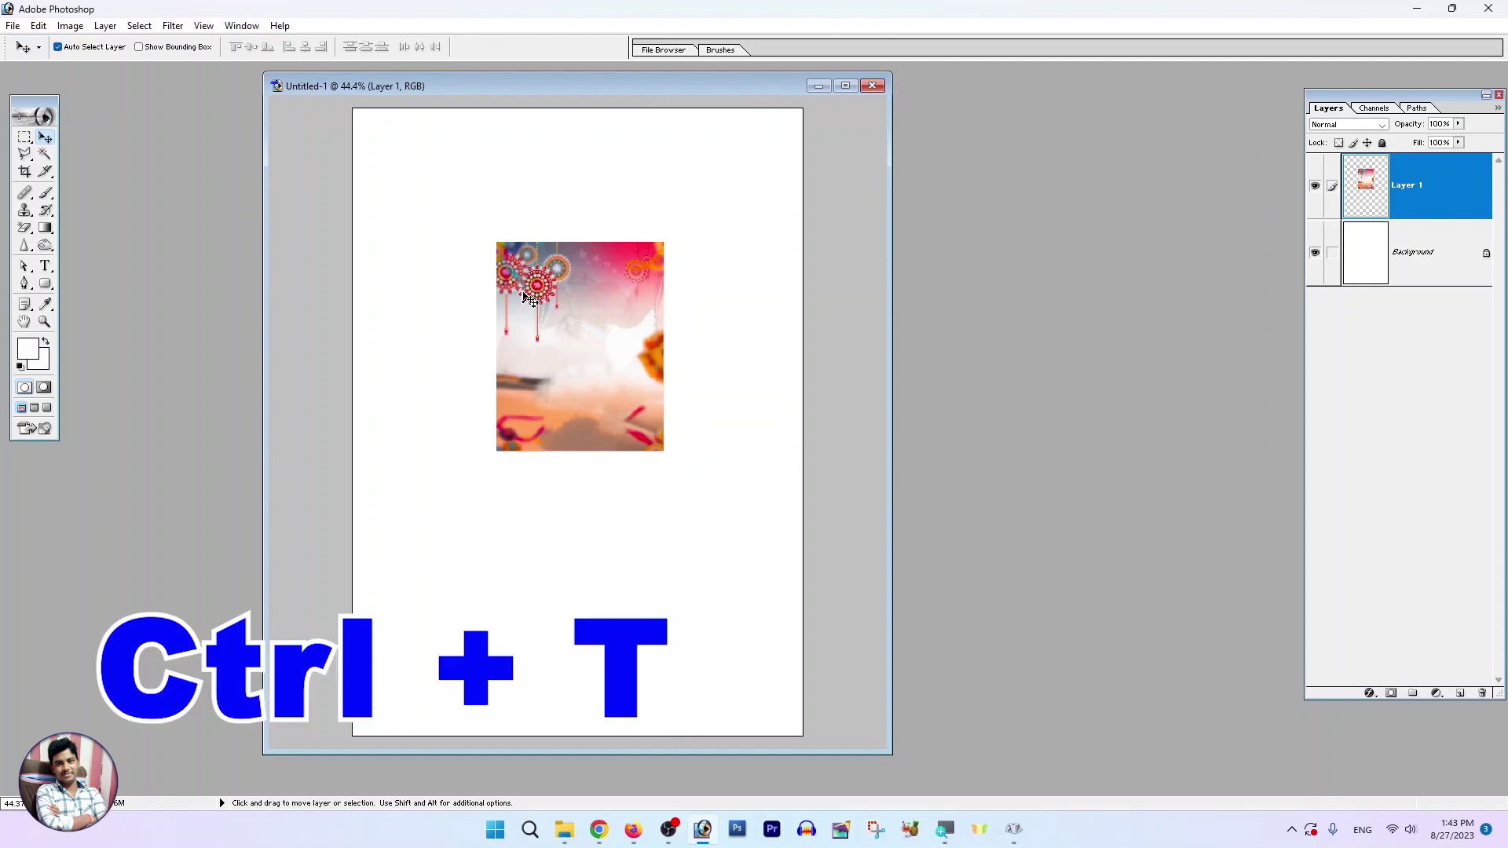
Scale the background layer from the top-left corner to fill the whole canvas.
{"action": "key", "text": "ctrl+t"}
{"action": "left_click_drag", "start_coordinate": [535, 273], "coordinate": [405, 164]}
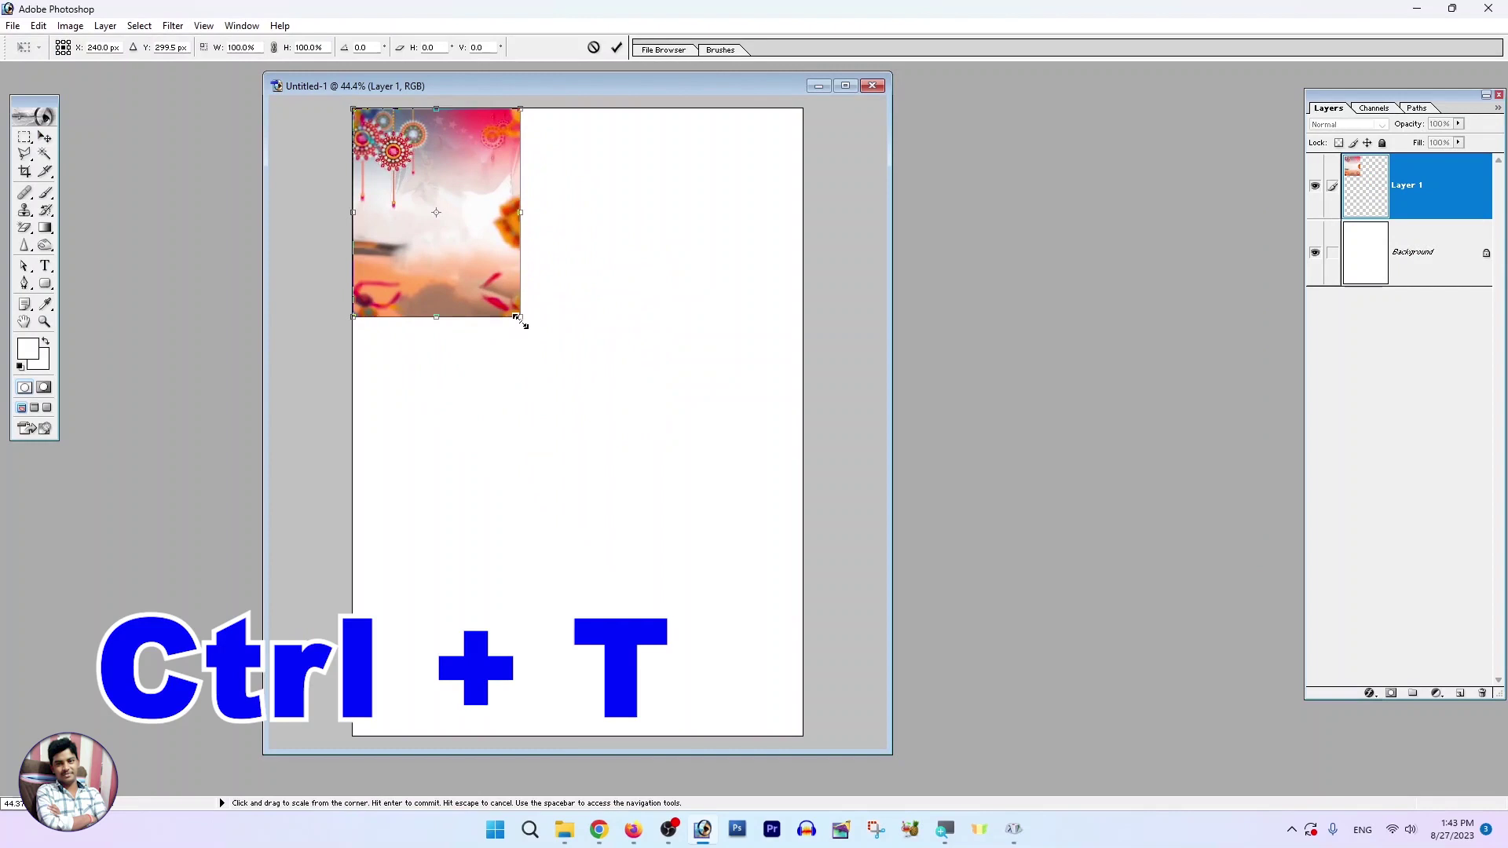
{"action": "mouse_move", "coordinate": [518, 319]}
{"action": "left_mouse_down"}
{"action": "mouse_move", "coordinate": [799, 683]}
{"action": "mouse_move", "coordinate": [803, 735]}
{"action": "left_mouse_up"}
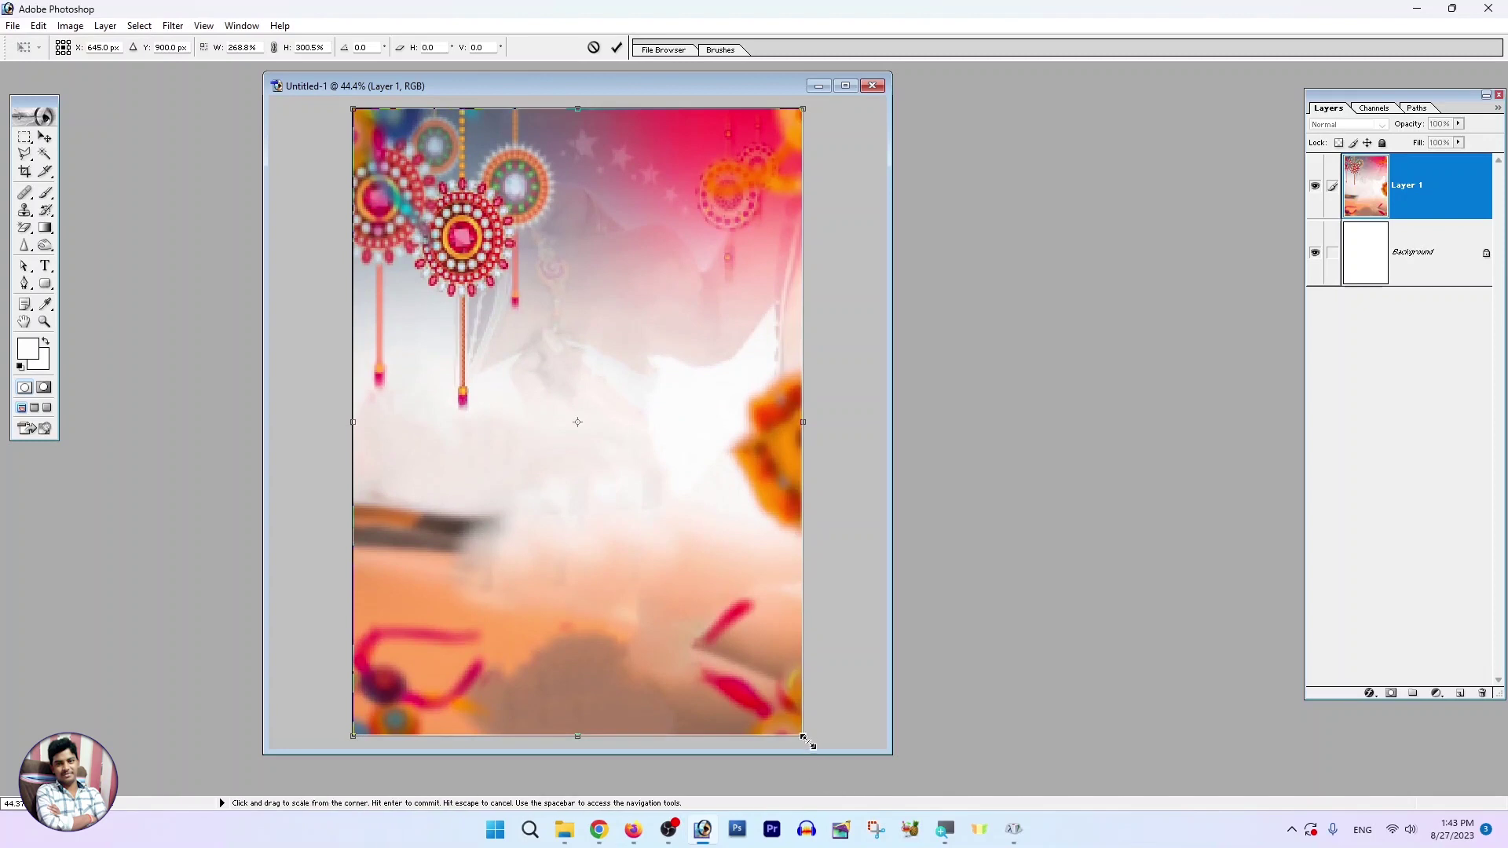
{"action": "key", "text": "Return"}
{"action": "key", "text": "ctrl+plus"}
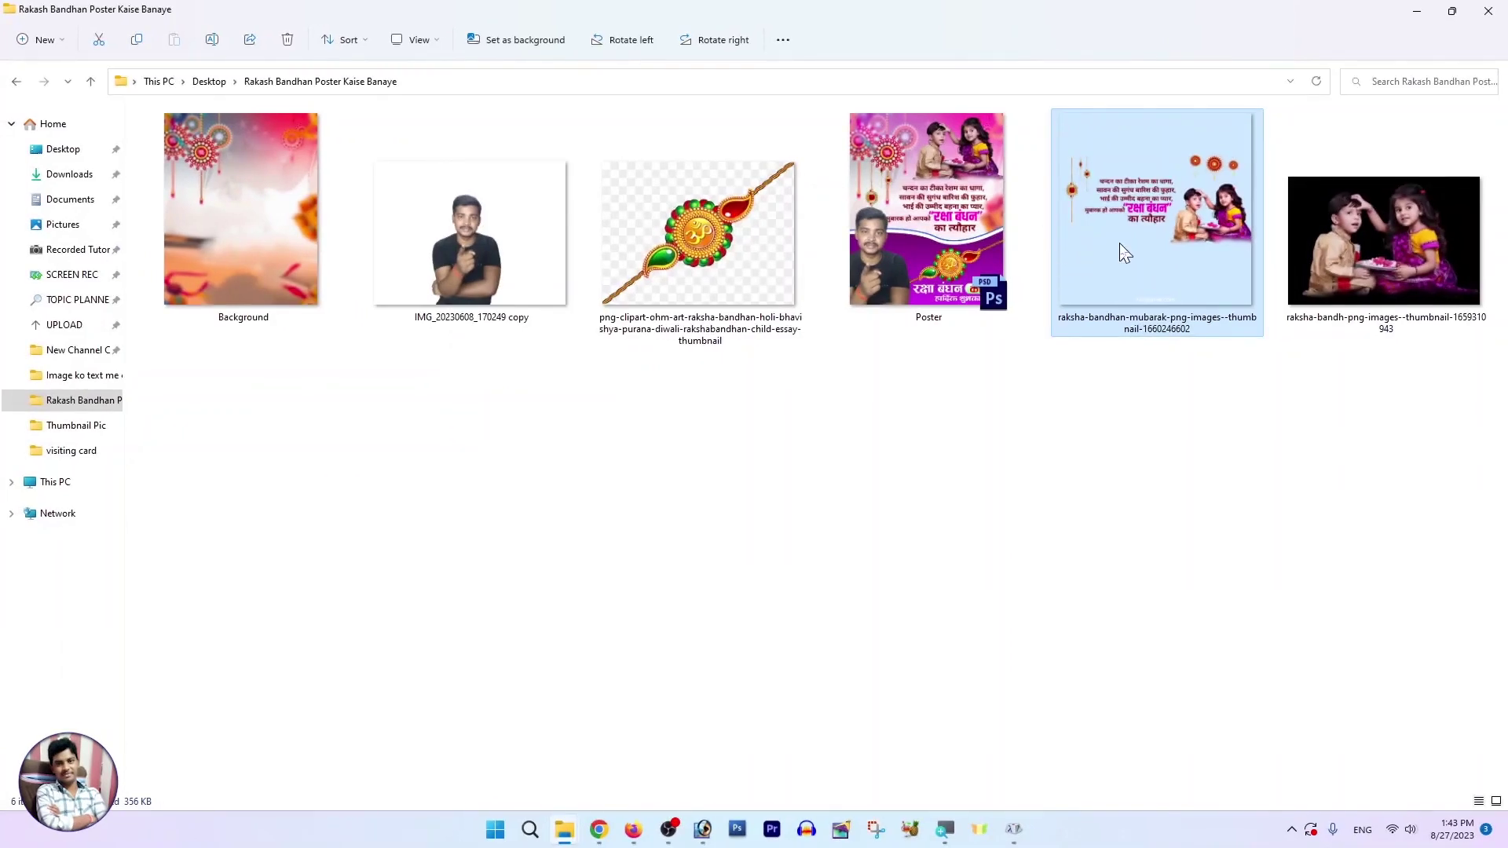
Preview the raksha-bandhan-mubarak greeting PNG, then open it in Photoshop.
{"action": "double_click", "coordinate": [1121, 245]}
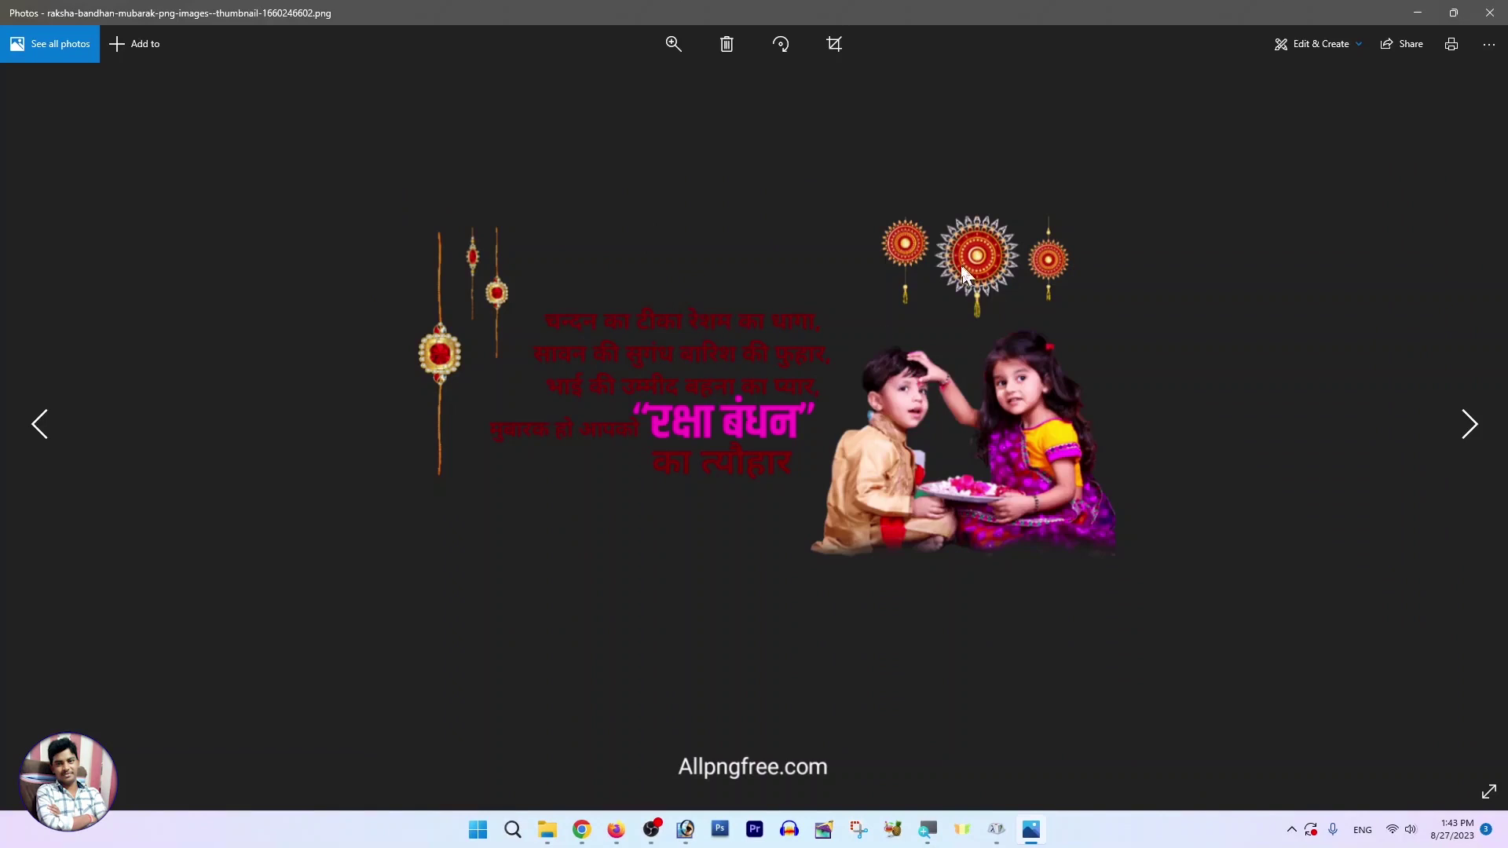
{"action": "left_click", "coordinate": [1490, 12]}
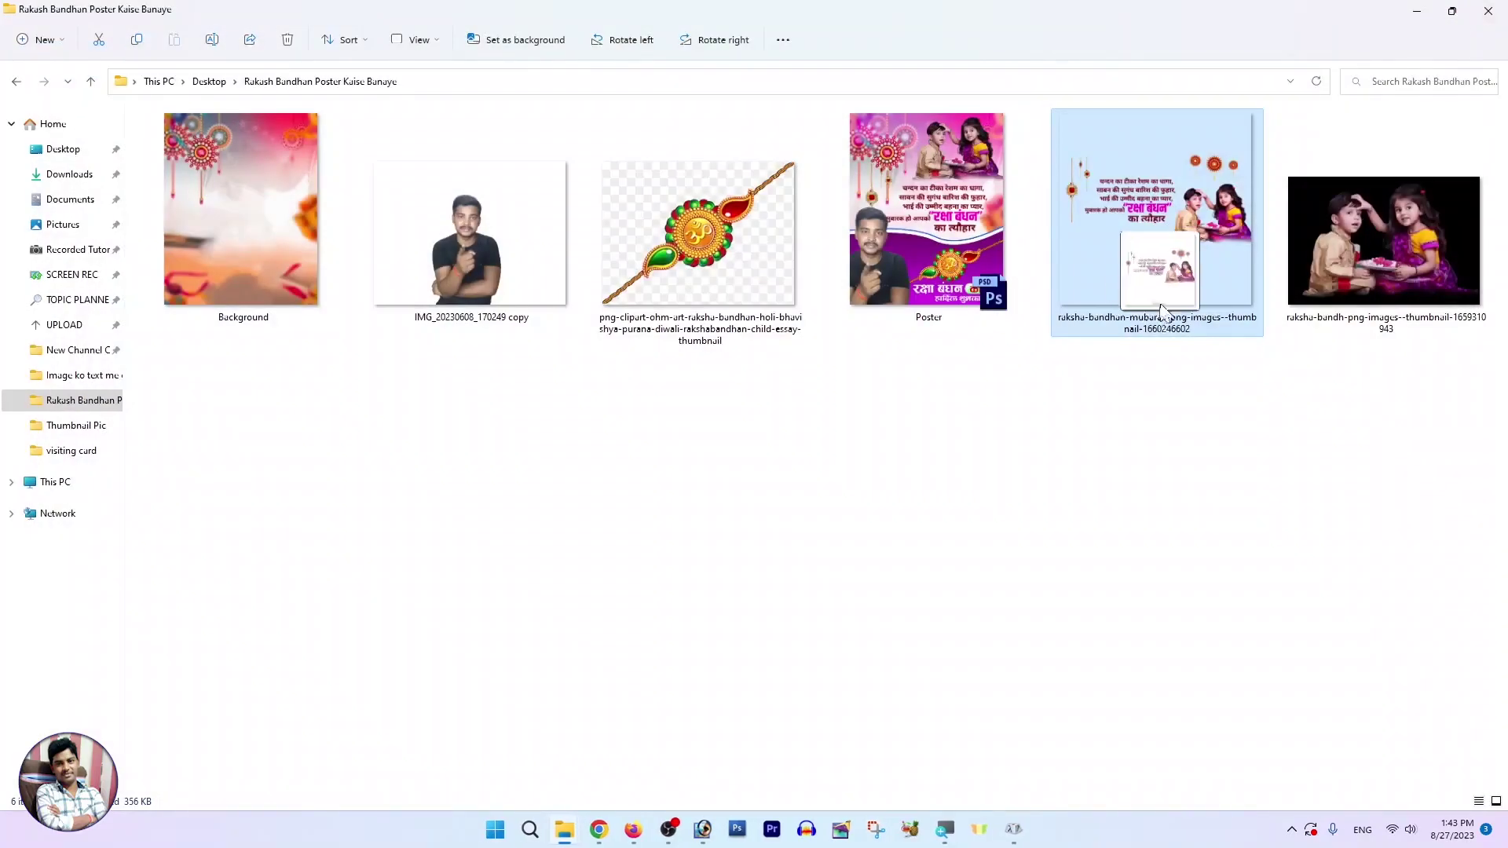
{"action": "mouse_move", "coordinate": [1160, 310]}
{"action": "left_mouse_down"}
{"action": "mouse_move", "coordinate": [723, 471]}
{"action": "mouse_move", "coordinate": [726, 378]}
{"action": "left_mouse_up"}
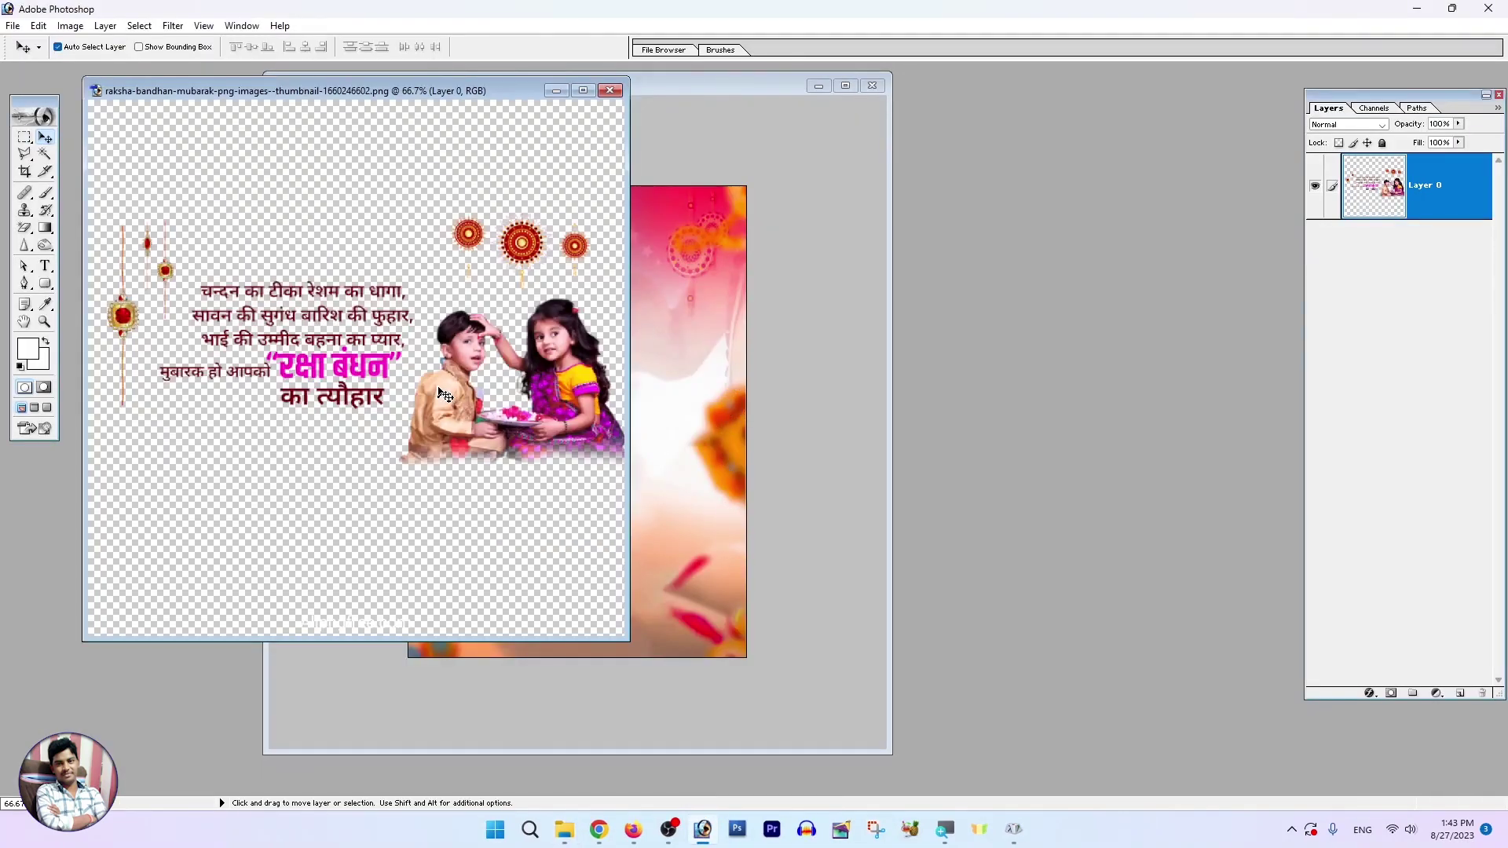
Select and copy the Hindi verse and rakhi clipart from the greeting image.
{"action": "left_click", "coordinate": [583, 91]}
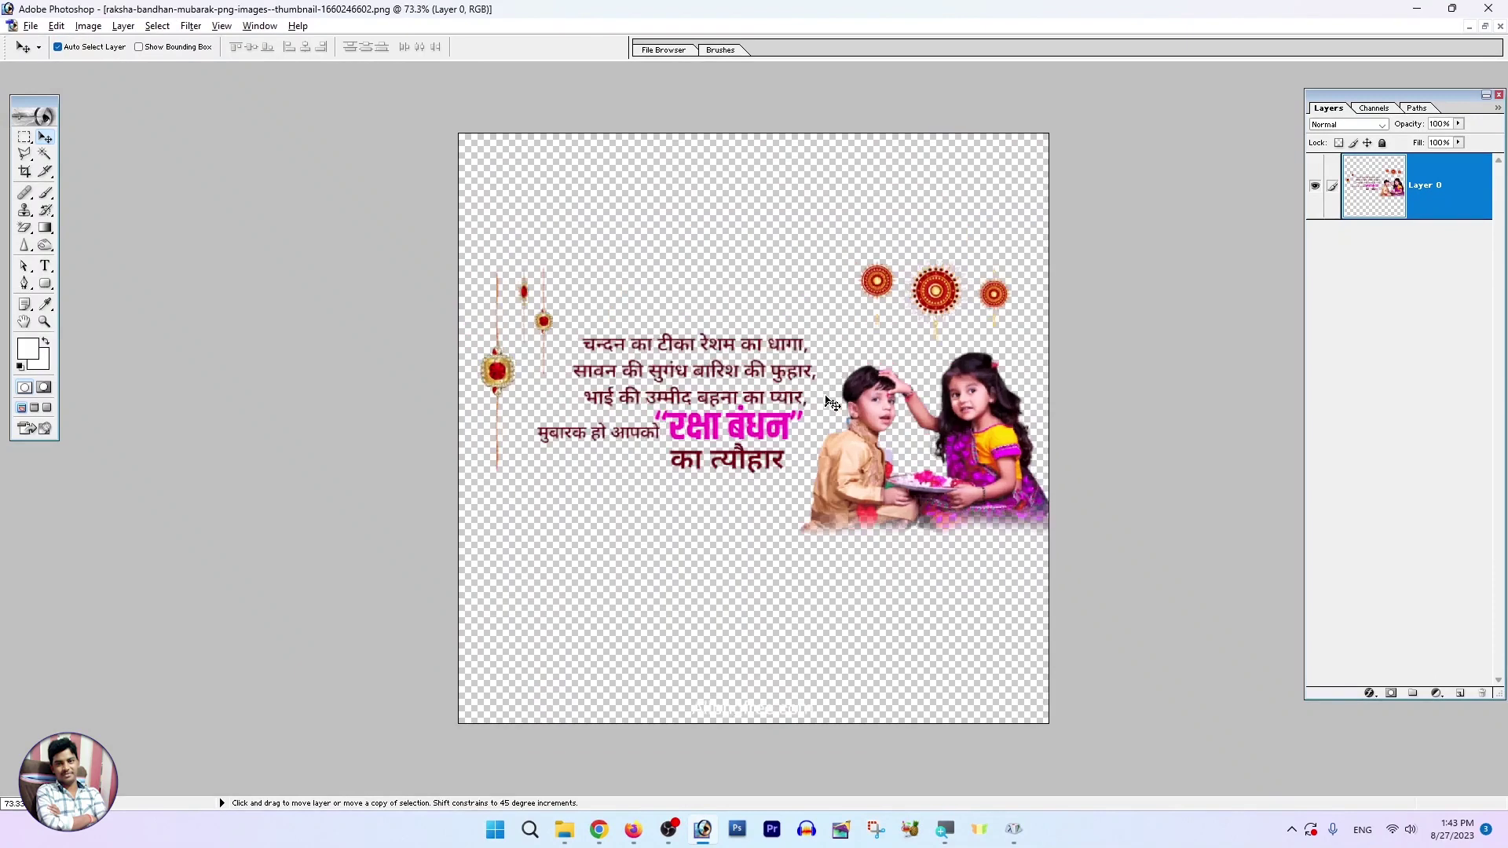
{"action": "scroll", "coordinate": [785, 354], "scroll_direction": "up", "scroll_amount": 3}
{"action": "scroll", "coordinate": [831, 403], "scroll_direction": "up", "scroll_amount": 1}
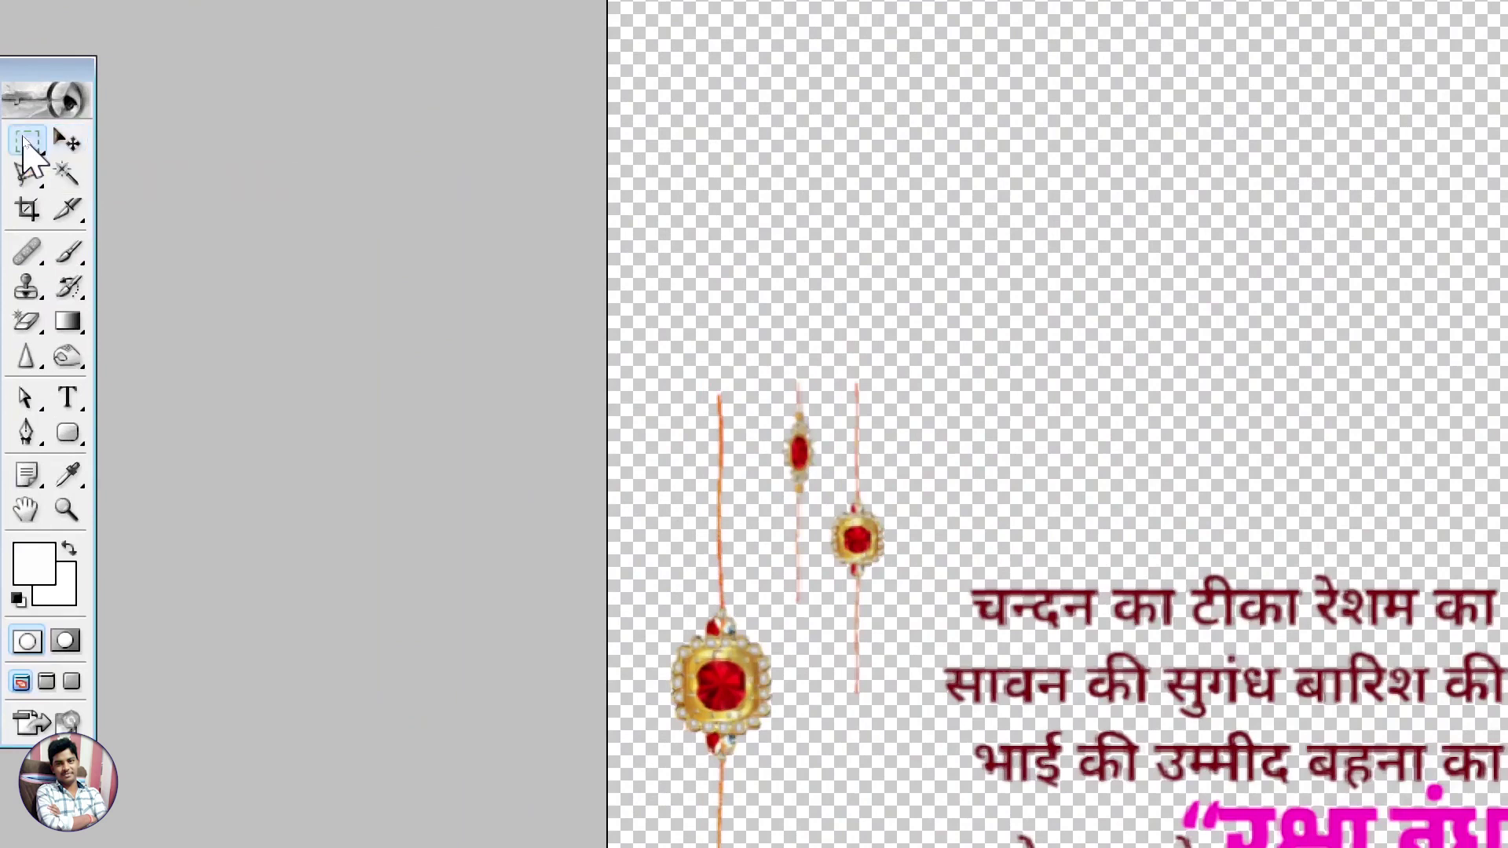
{"action": "left_click", "coordinate": [24, 140]}
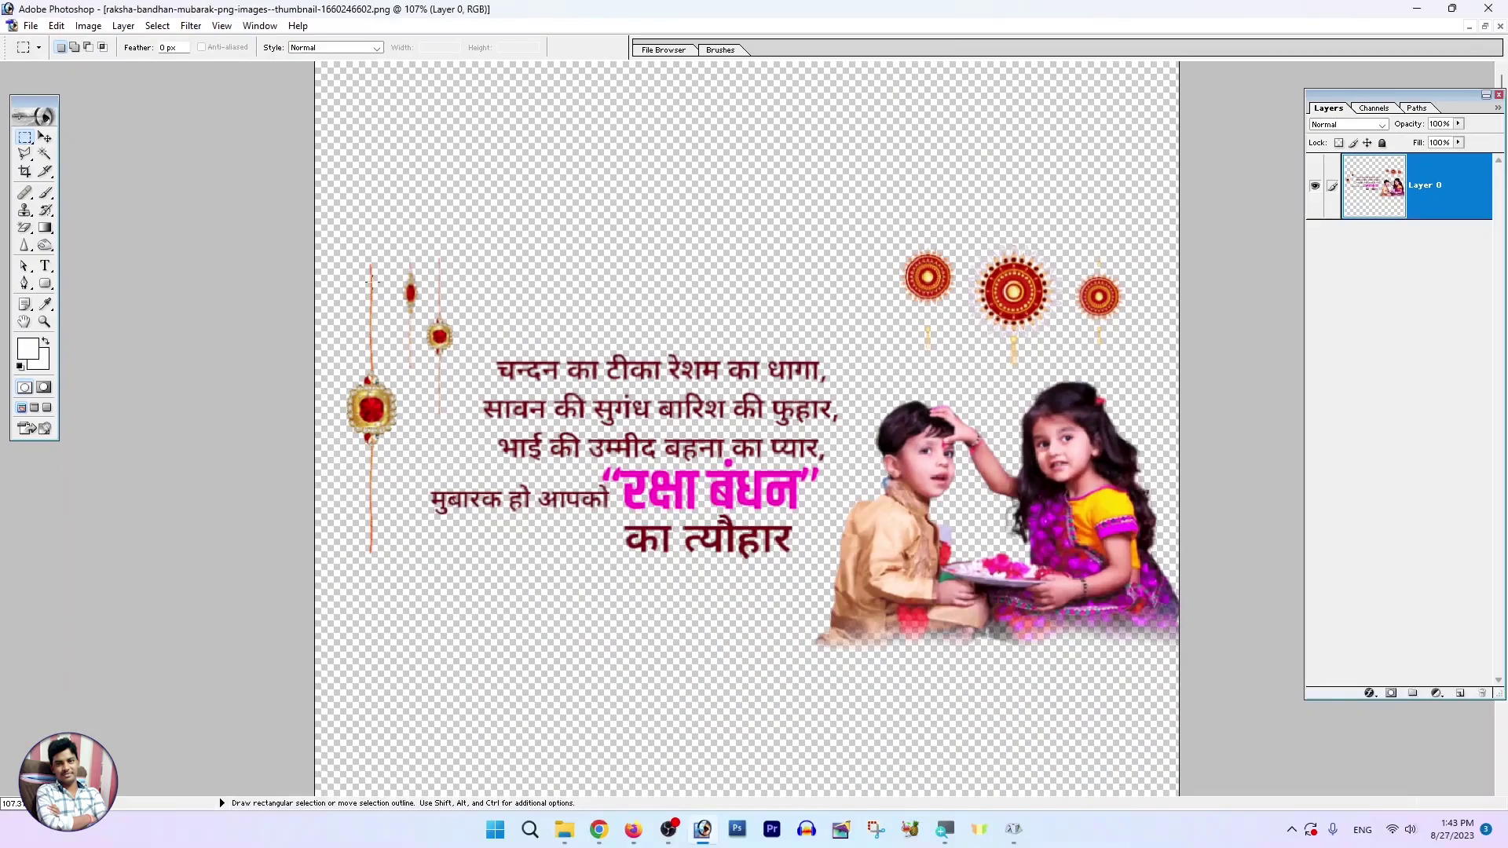
{"action": "key", "text": "super"}
{"action": "key", "text": "super"}
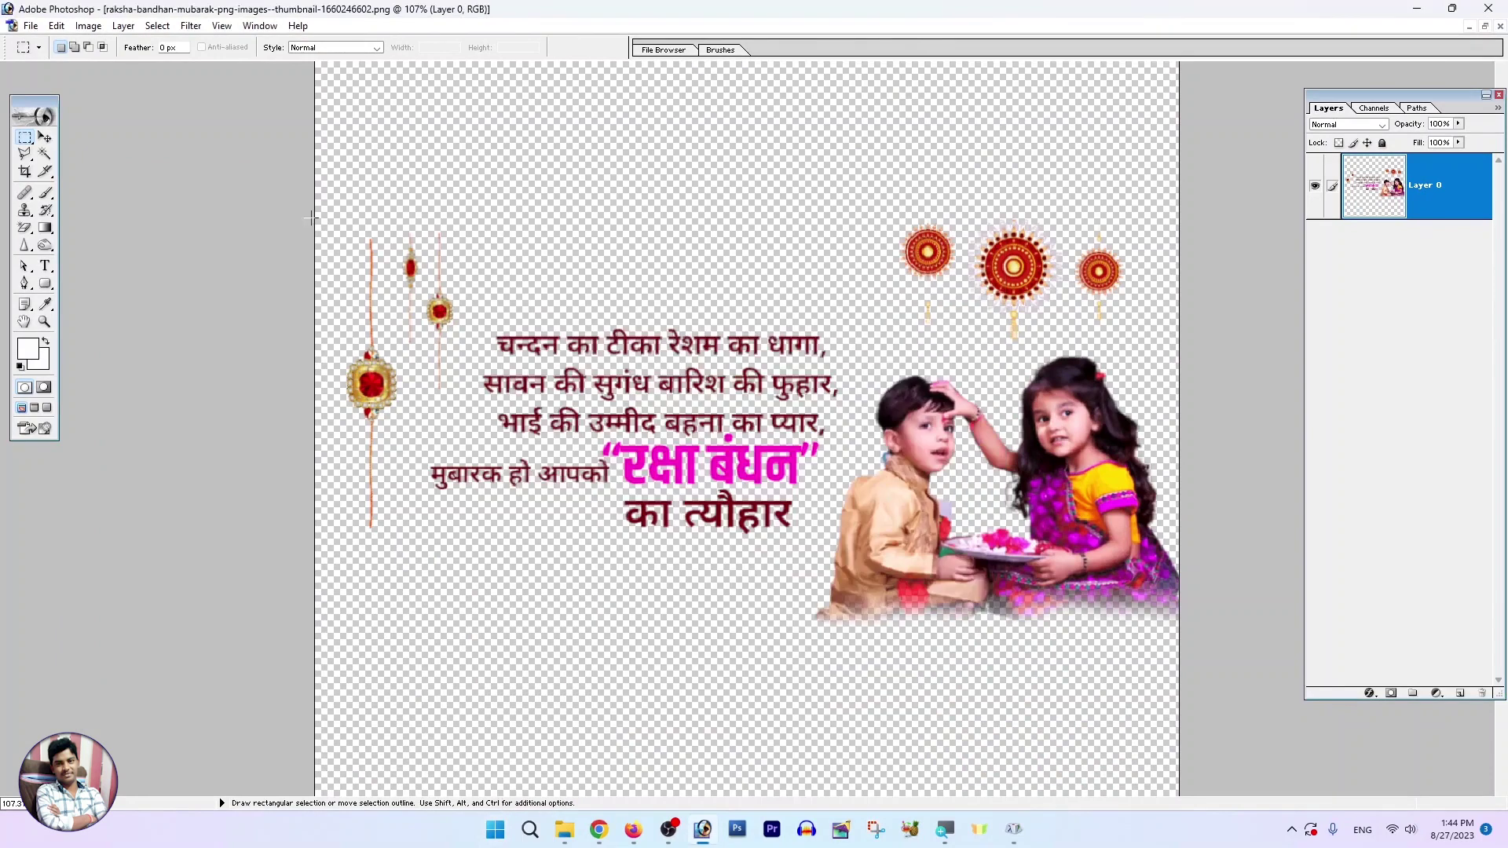
{"action": "left_click_drag", "start_coordinate": [644, 484], "coordinate": [838, 552]}
{"action": "key", "text": "ctrl+c"}
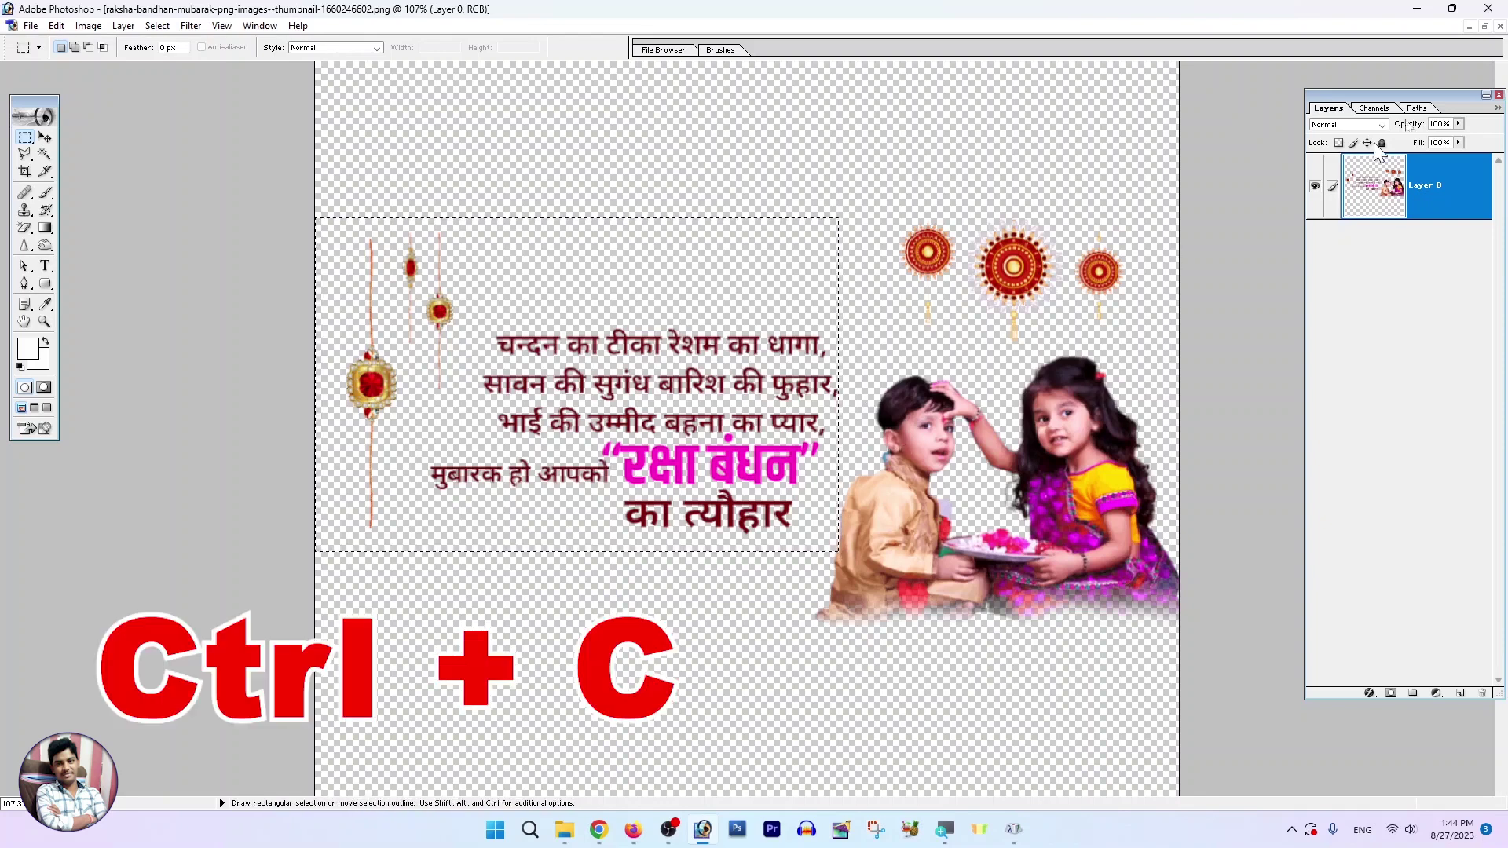
Paste the verse into the poster as Layer 2, enlarged and moved lower.
{"action": "left_click", "coordinate": [1469, 26]}
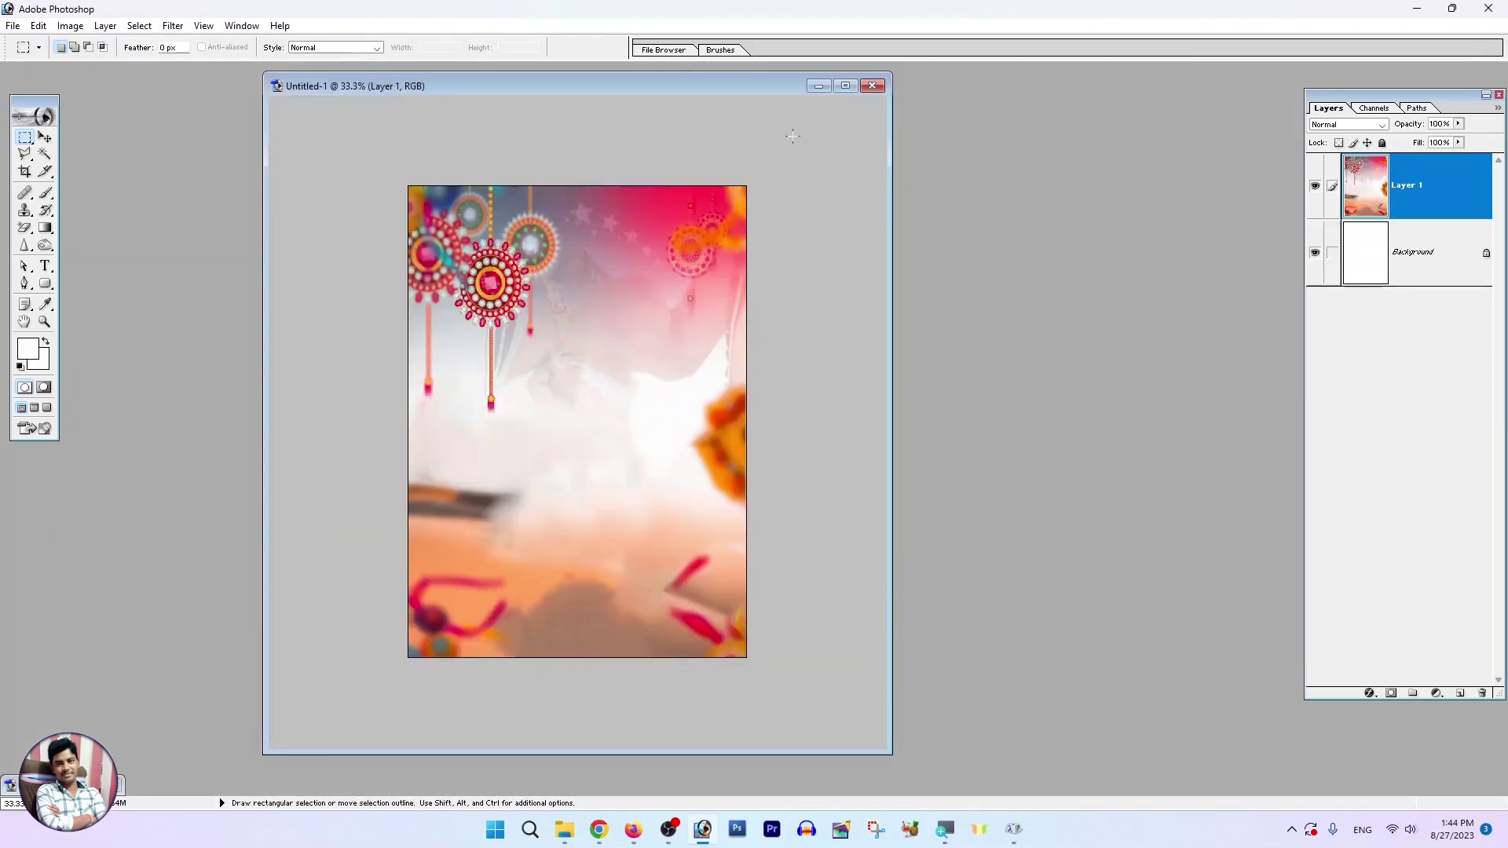
{"action": "left_click", "coordinate": [846, 87]}
{"action": "key", "text": "ctrl+v"}
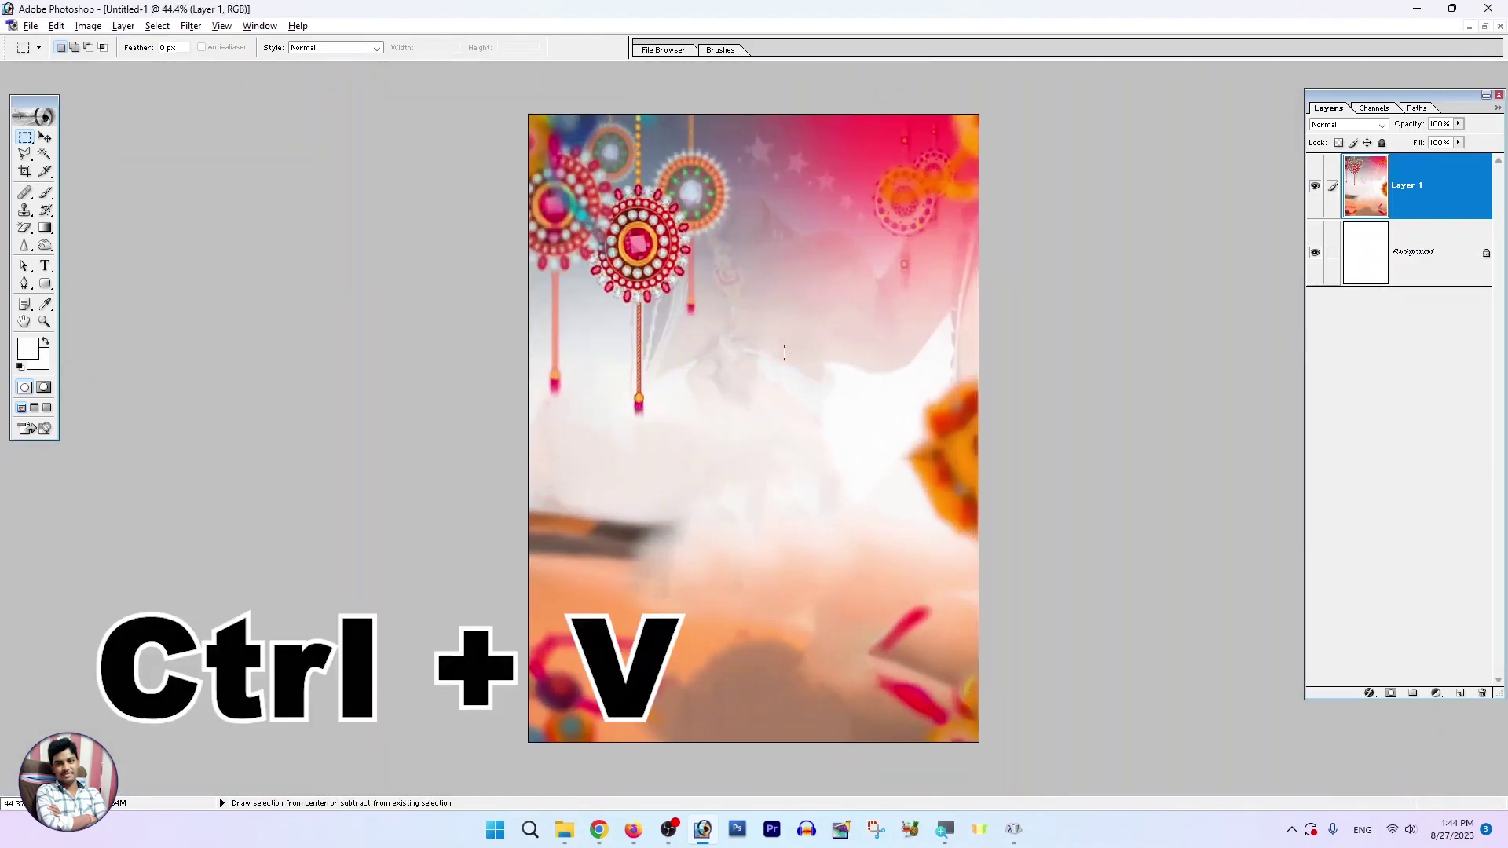
{"action": "key", "text": "ctrl+v"}
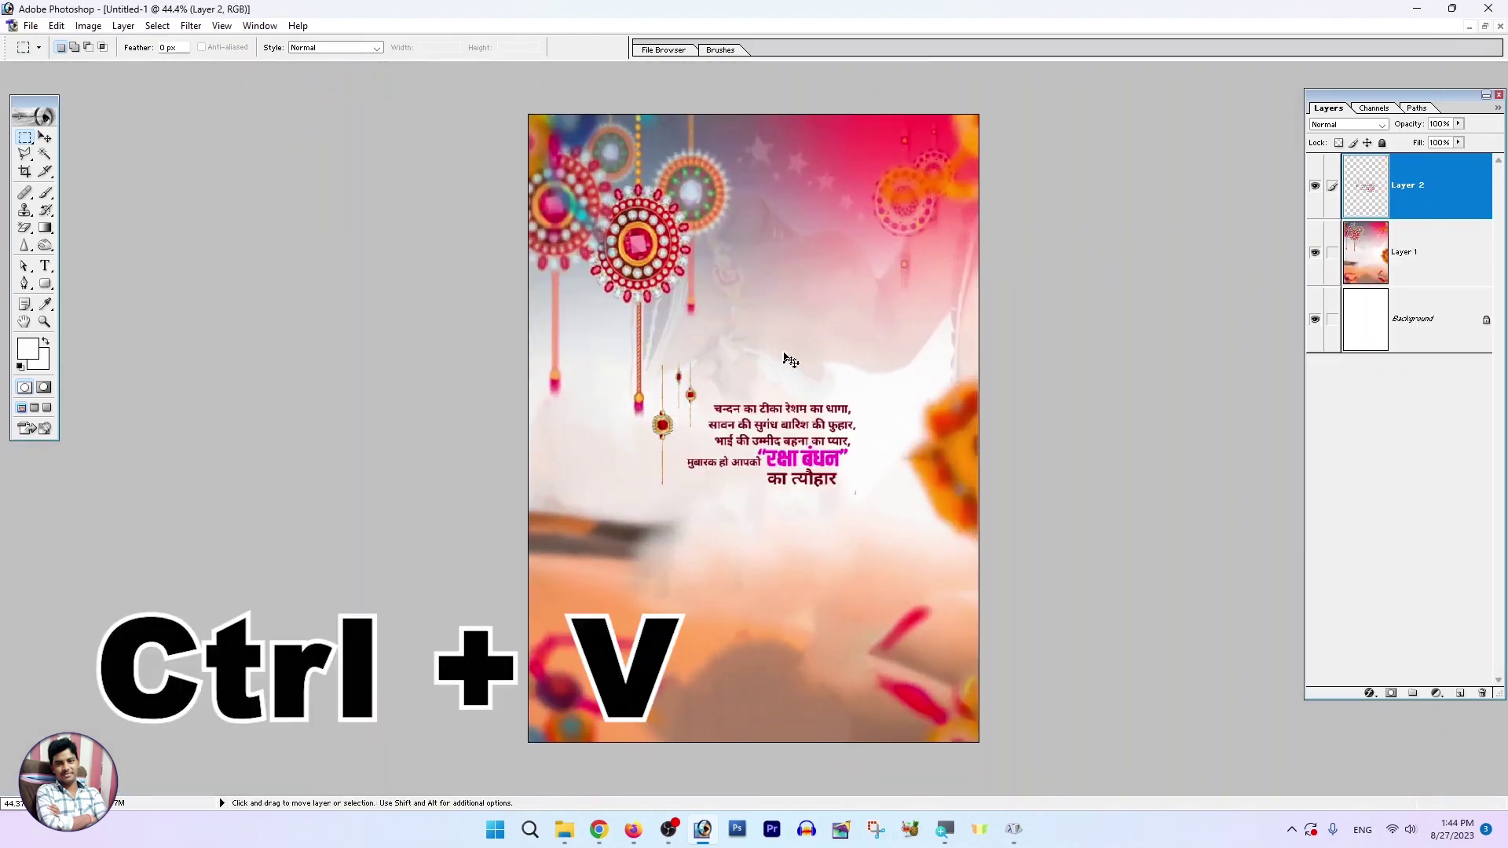
{"action": "left_click", "coordinate": [44, 138]}
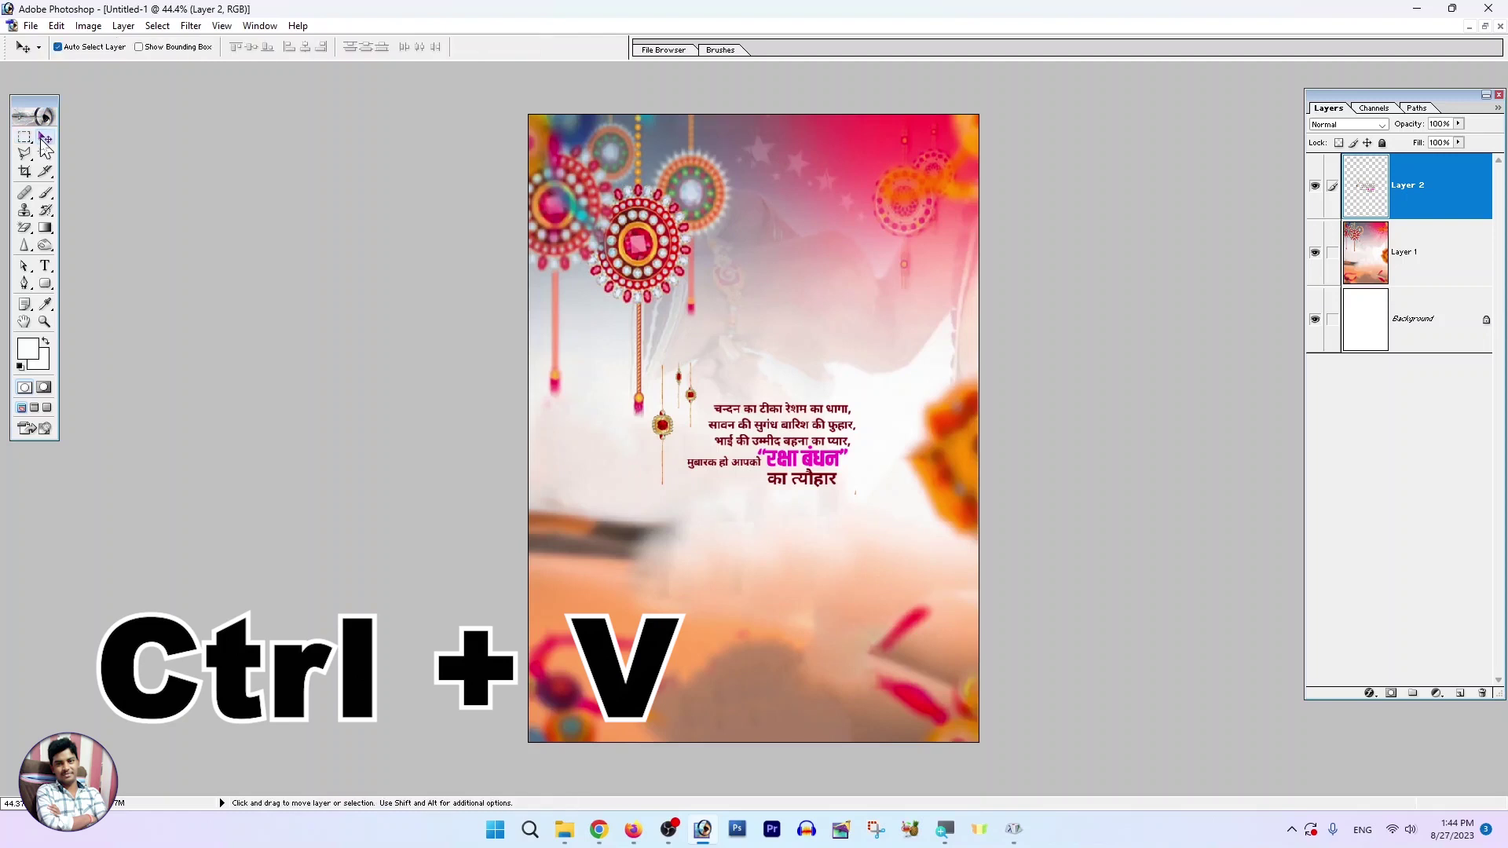
{"action": "key", "text": "ctrl+t"}
{"action": "left_click_drag", "start_coordinate": [648, 358], "coordinate": [540, 261]}
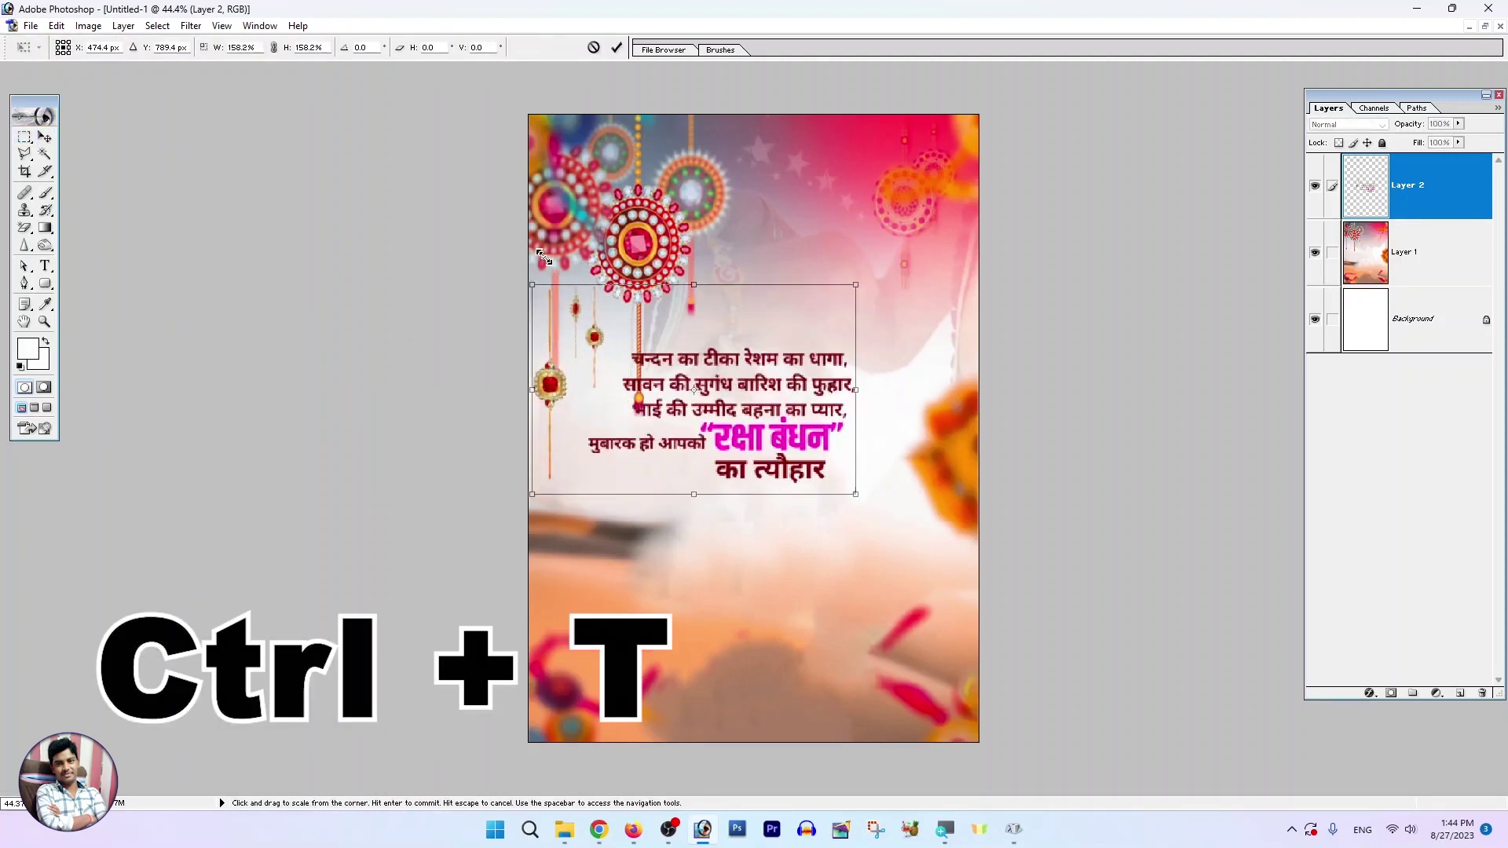
{"action": "left_click_drag", "start_coordinate": [710, 329], "coordinate": [743, 338]}
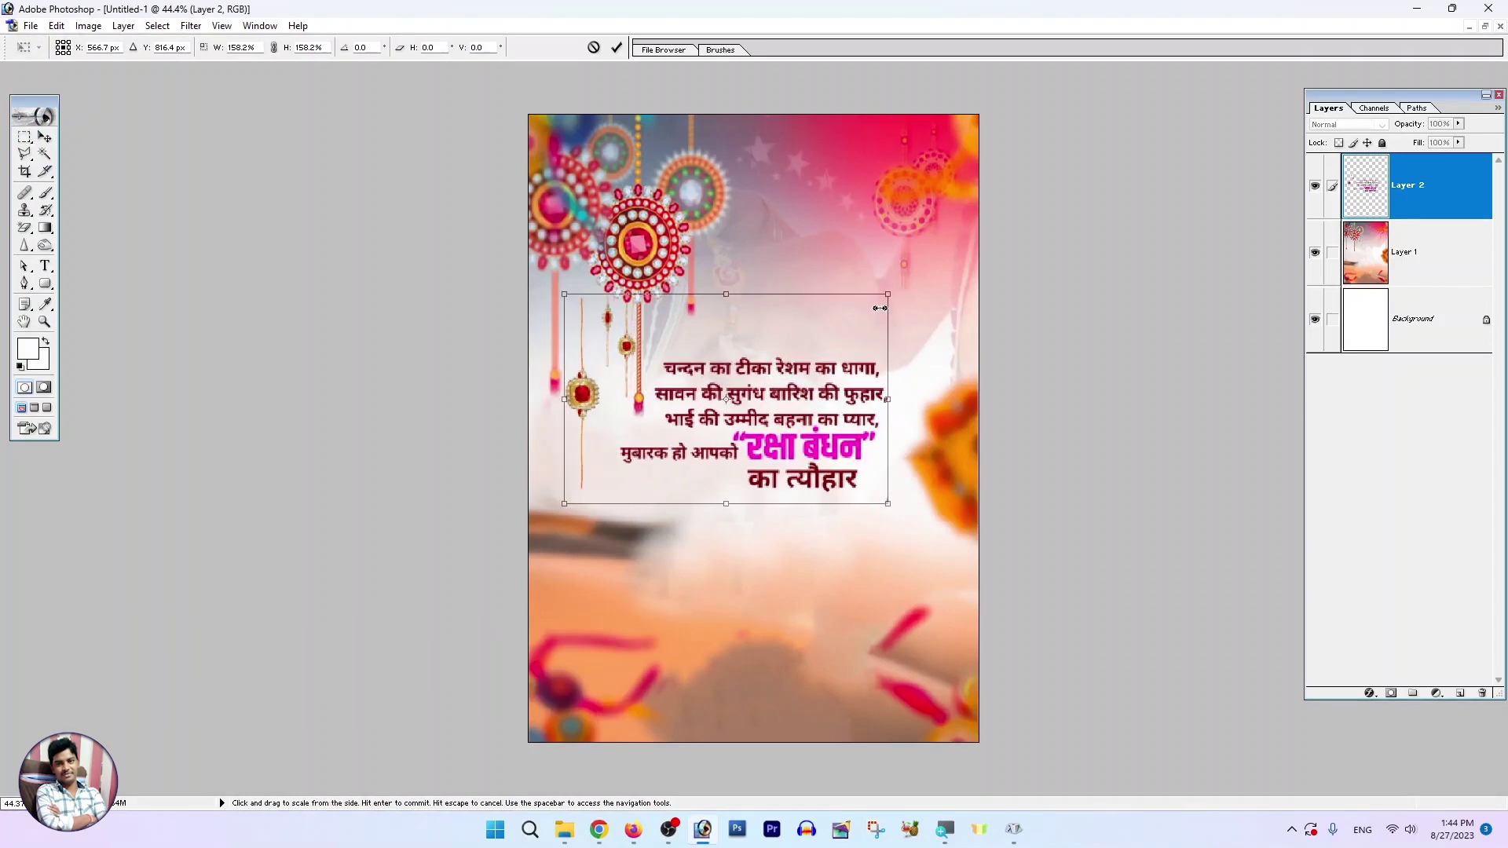
{"action": "left_click_drag", "start_coordinate": [887, 295], "coordinate": [953, 252]}
{"action": "left_click_drag", "start_coordinate": [898, 353], "coordinate": [898, 388]}
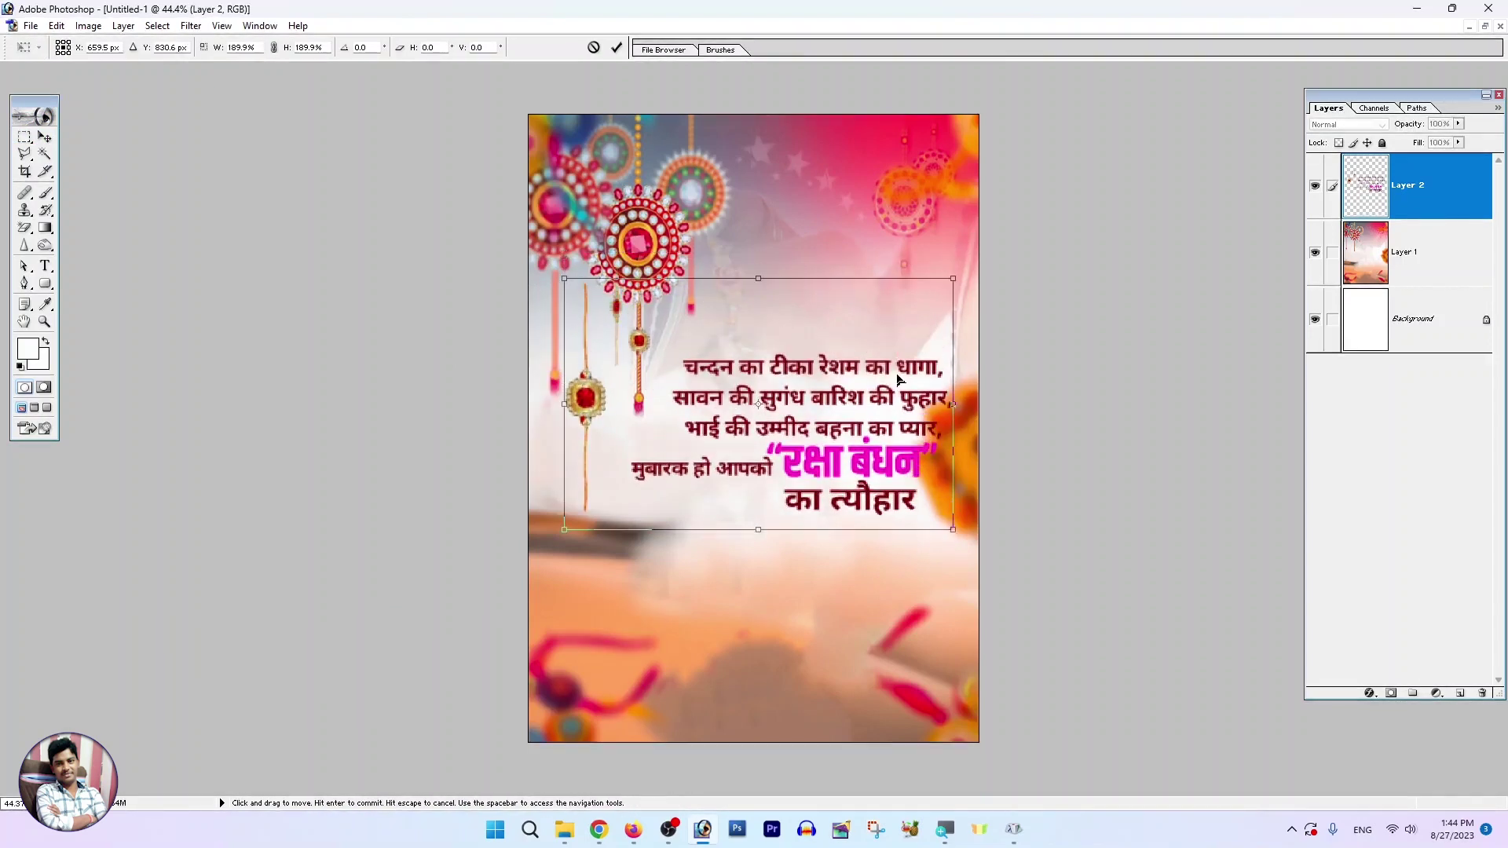
{"action": "key", "text": "Return"}
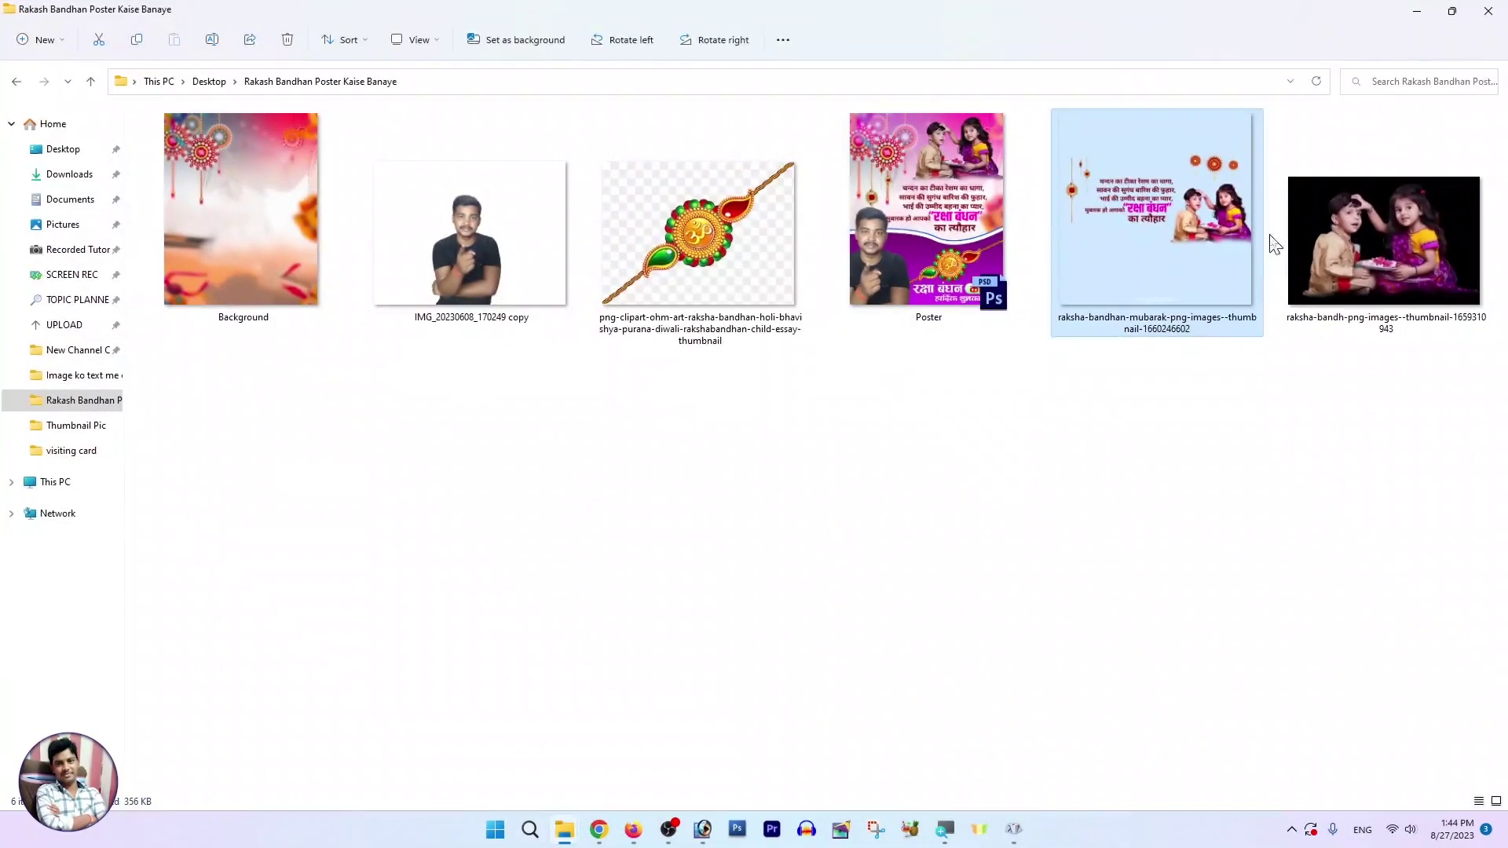
Open the children's rakhi PNG from File Explorer in Photoshop.
{"action": "left_click", "coordinate": [1361, 285]}
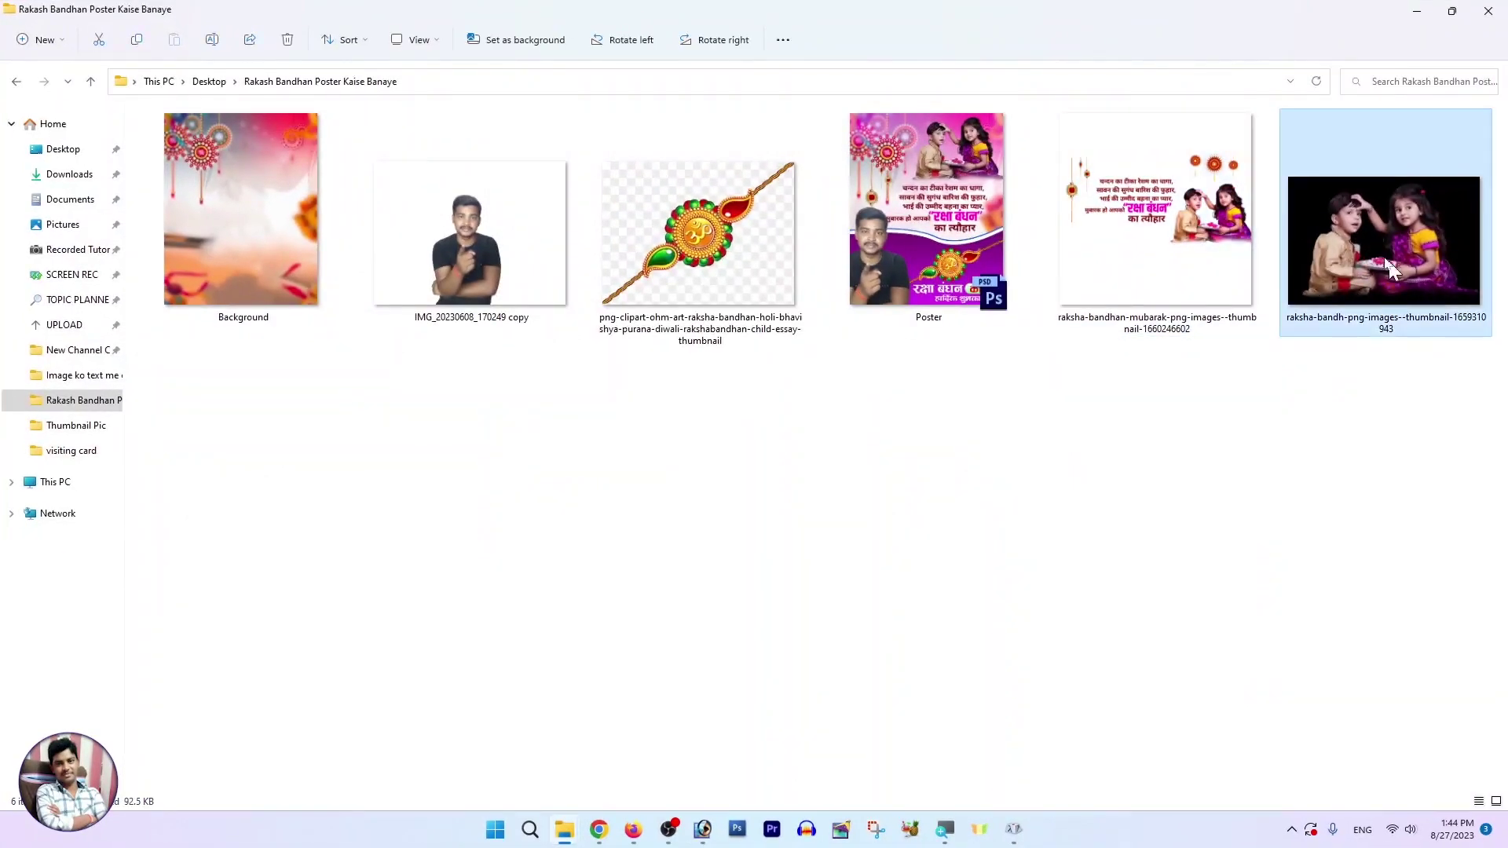
{"action": "left_click_drag", "start_coordinate": [1389, 267], "coordinate": [896, 722]}
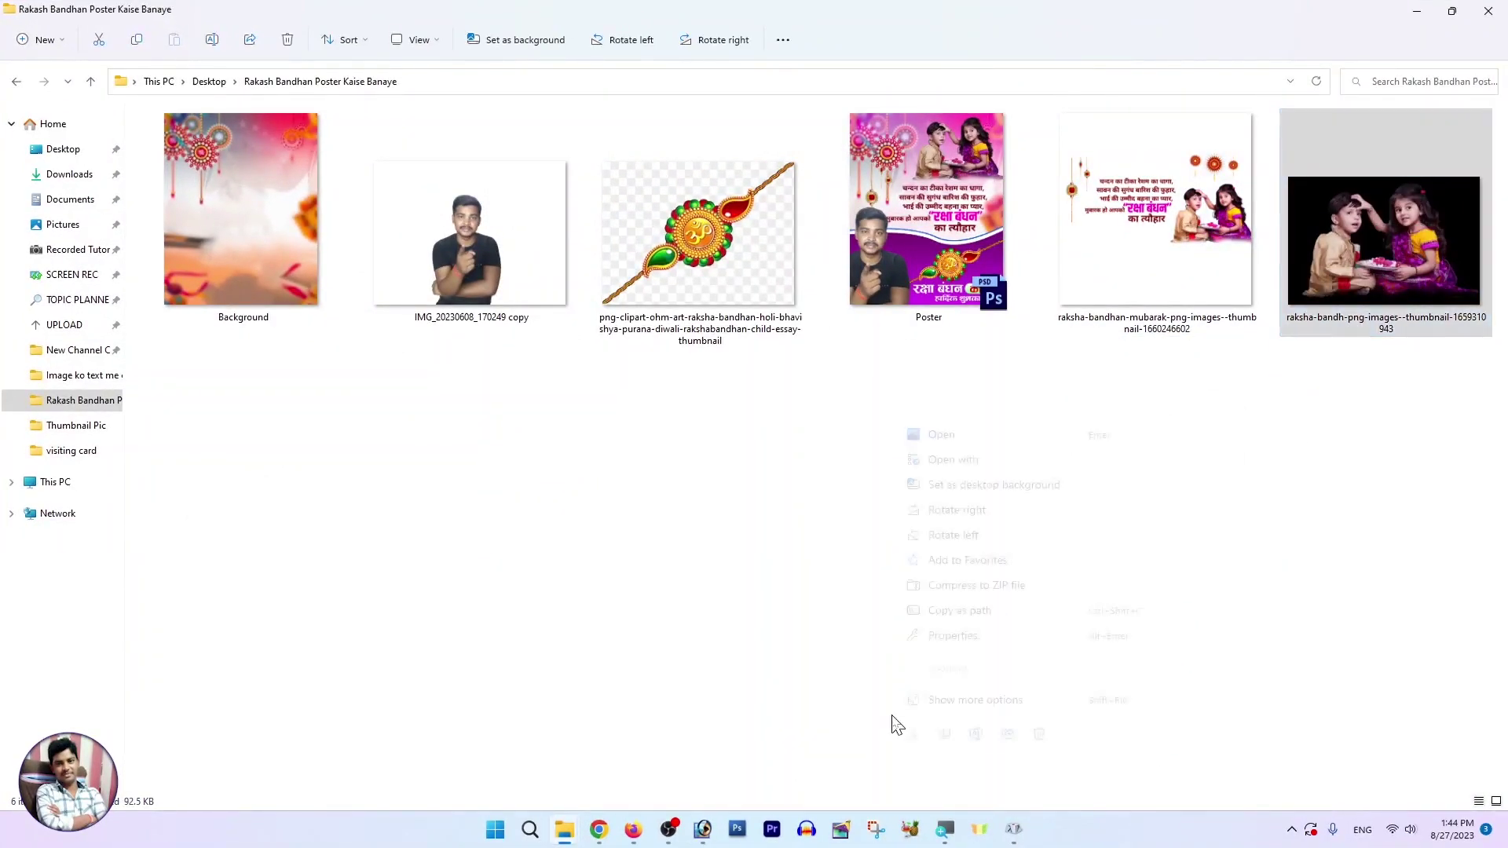
{"action": "left_click", "coordinate": [1382, 444]}
{"action": "mouse_move", "coordinate": [1400, 322]}
{"action": "left_mouse_down"}
{"action": "mouse_move", "coordinate": [780, 800]}
{"action": "mouse_move", "coordinate": [793, 411]}
{"action": "left_mouse_up"}
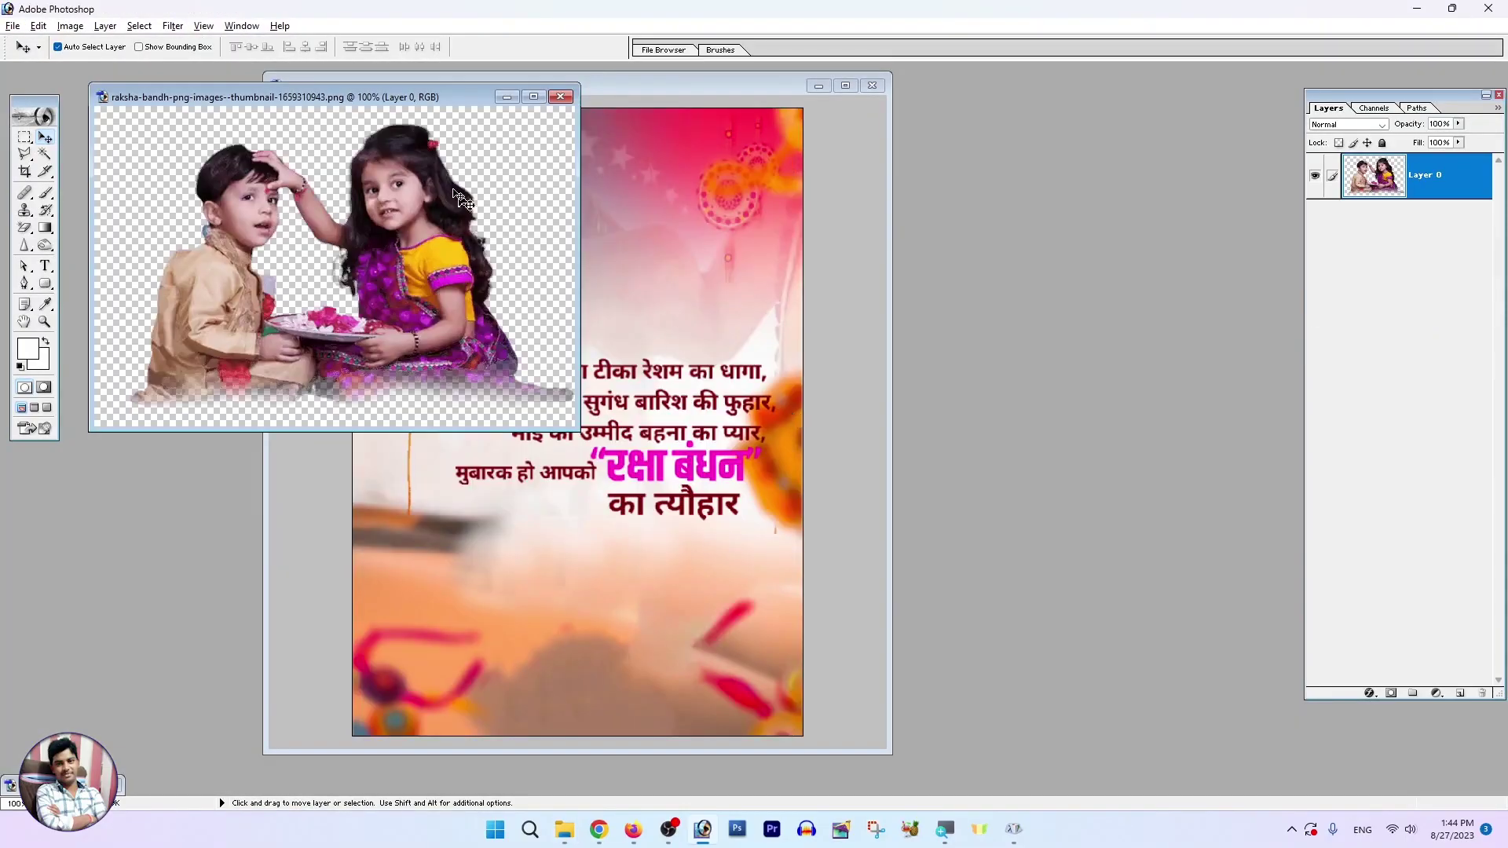
Place the children's photo near the poster top as Layer 3, enlarged and nudged into position.
{"action": "left_click_drag", "start_coordinate": [414, 184], "coordinate": [701, 206]}
{"action": "left_click", "coordinate": [845, 85]}
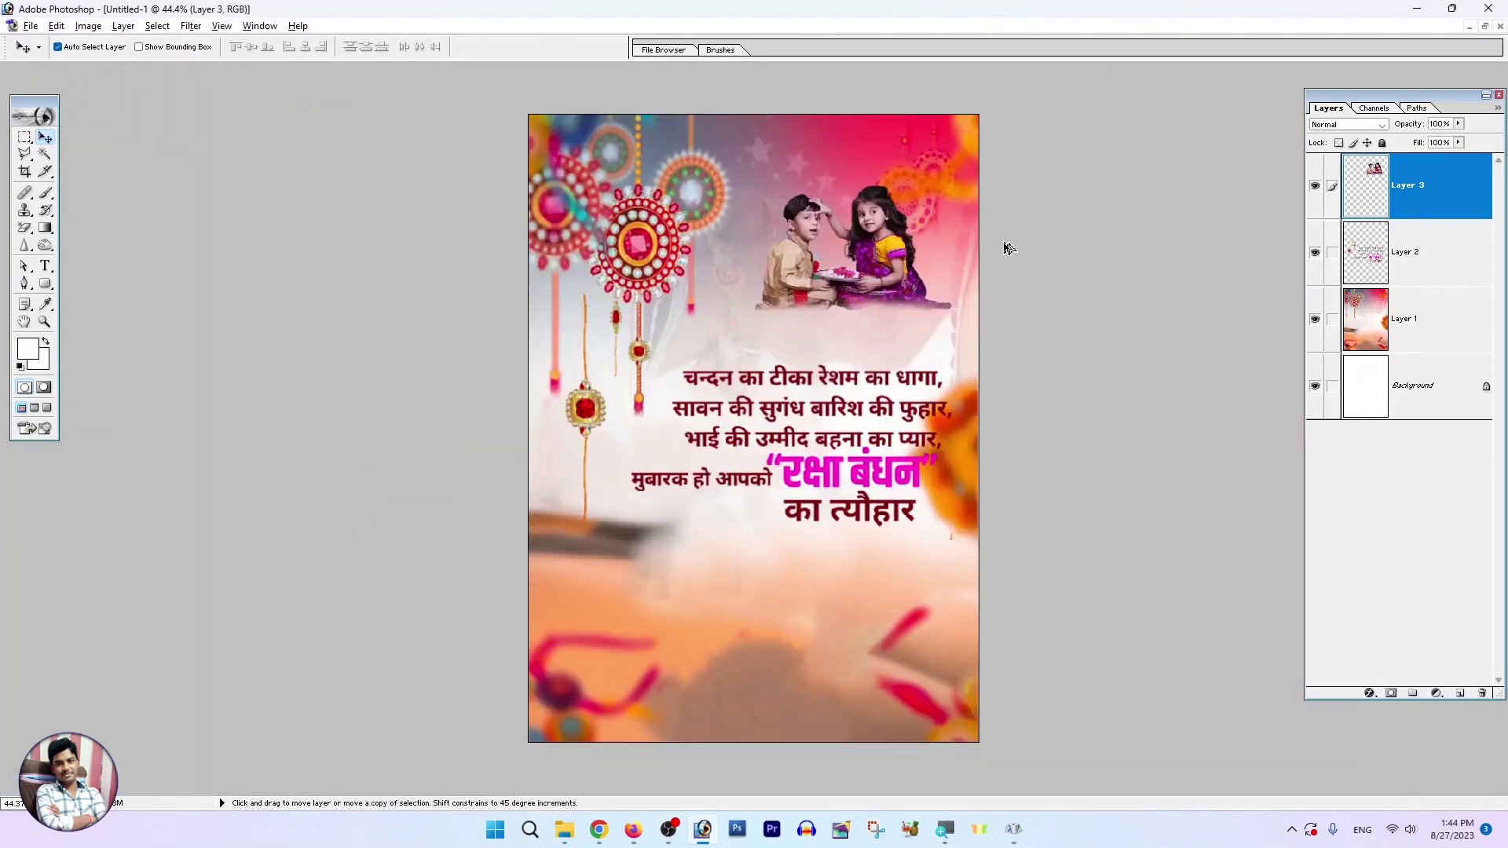
{"action": "key", "text": "ctrl+0"}
{"action": "left_click_drag", "start_coordinate": [894, 222], "coordinate": [873, 191]}
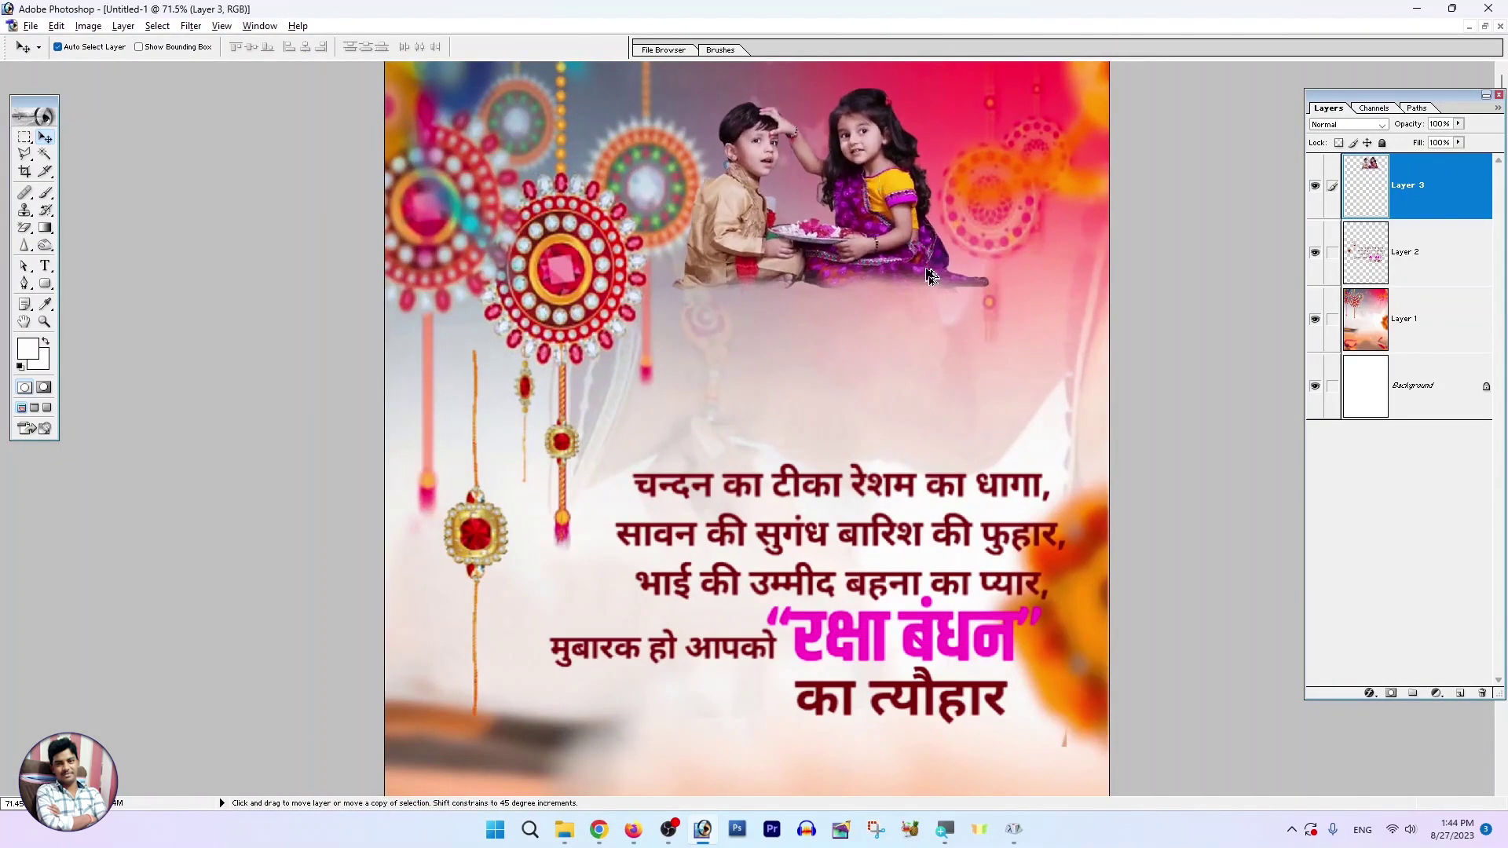
{"action": "key", "text": "ctrl+0"}
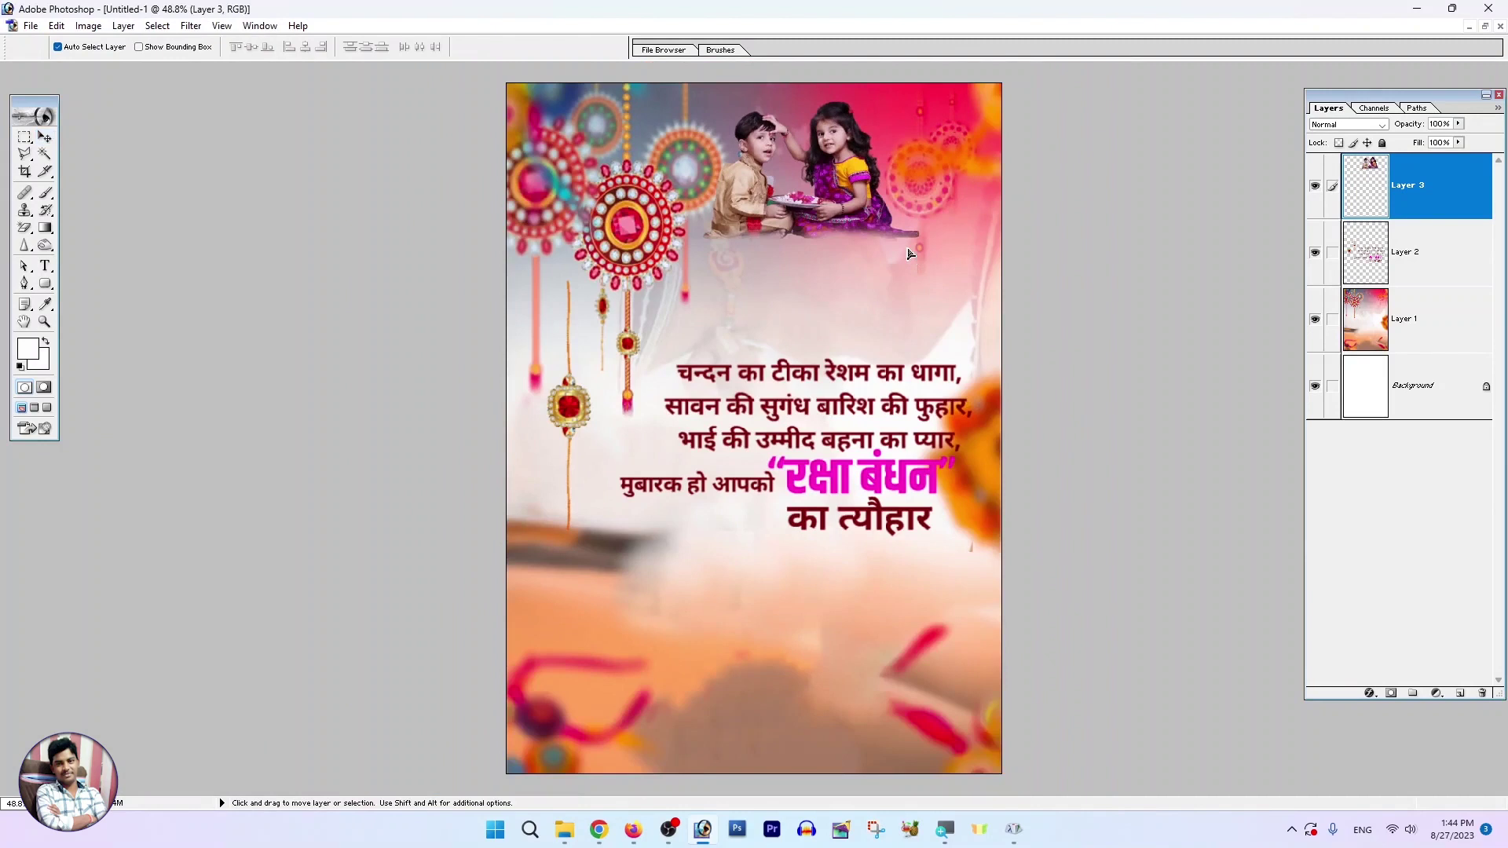
{"action": "key", "text": "ctrl+t"}
{"action": "left_click_drag", "start_coordinate": [919, 241], "coordinate": [1046, 323]}
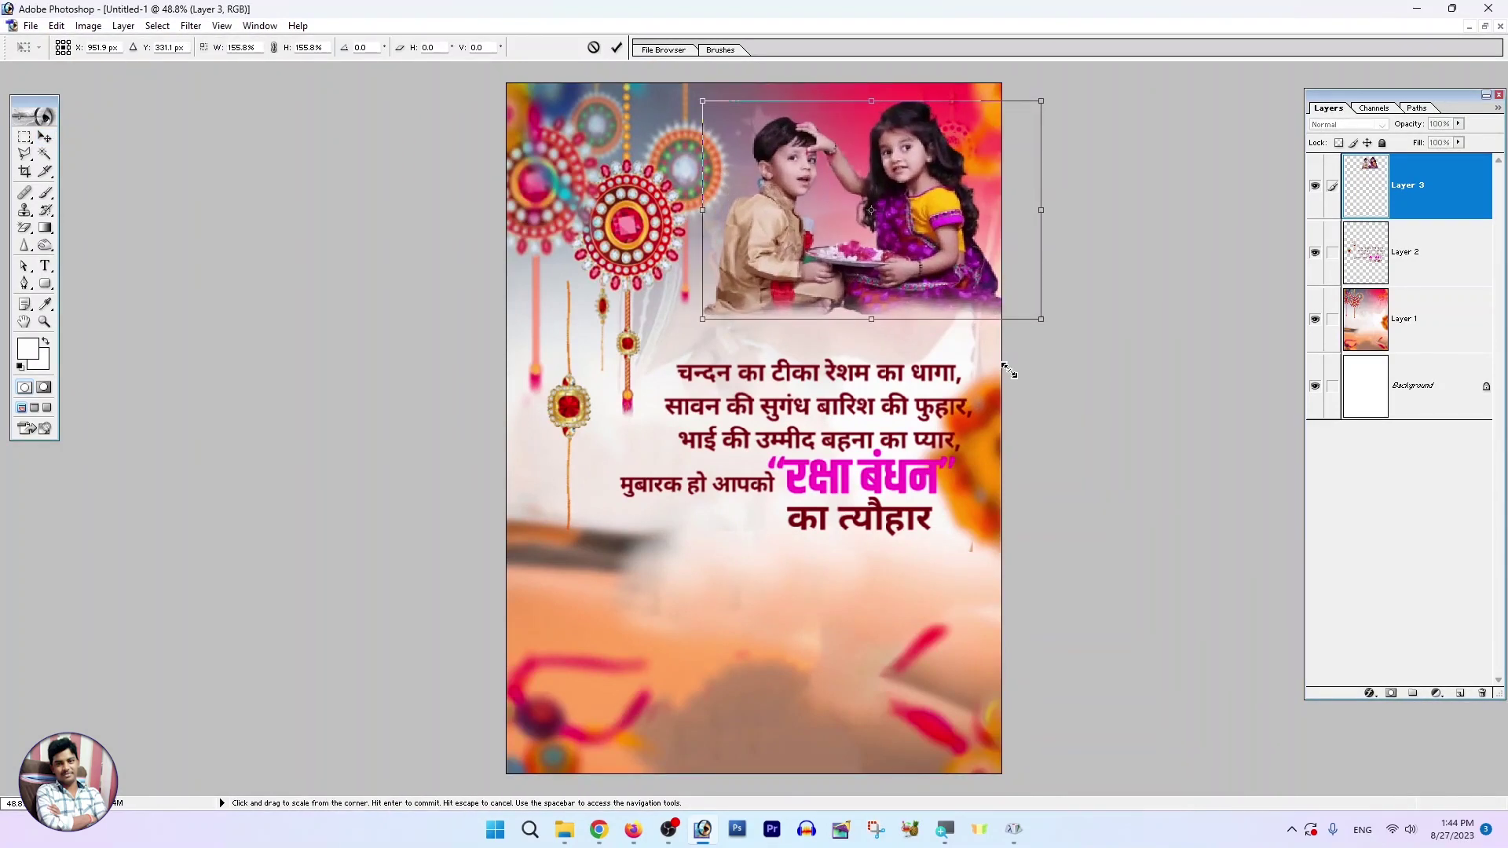
{"action": "left_click_drag", "start_coordinate": [901, 271], "coordinate": [878, 295]}
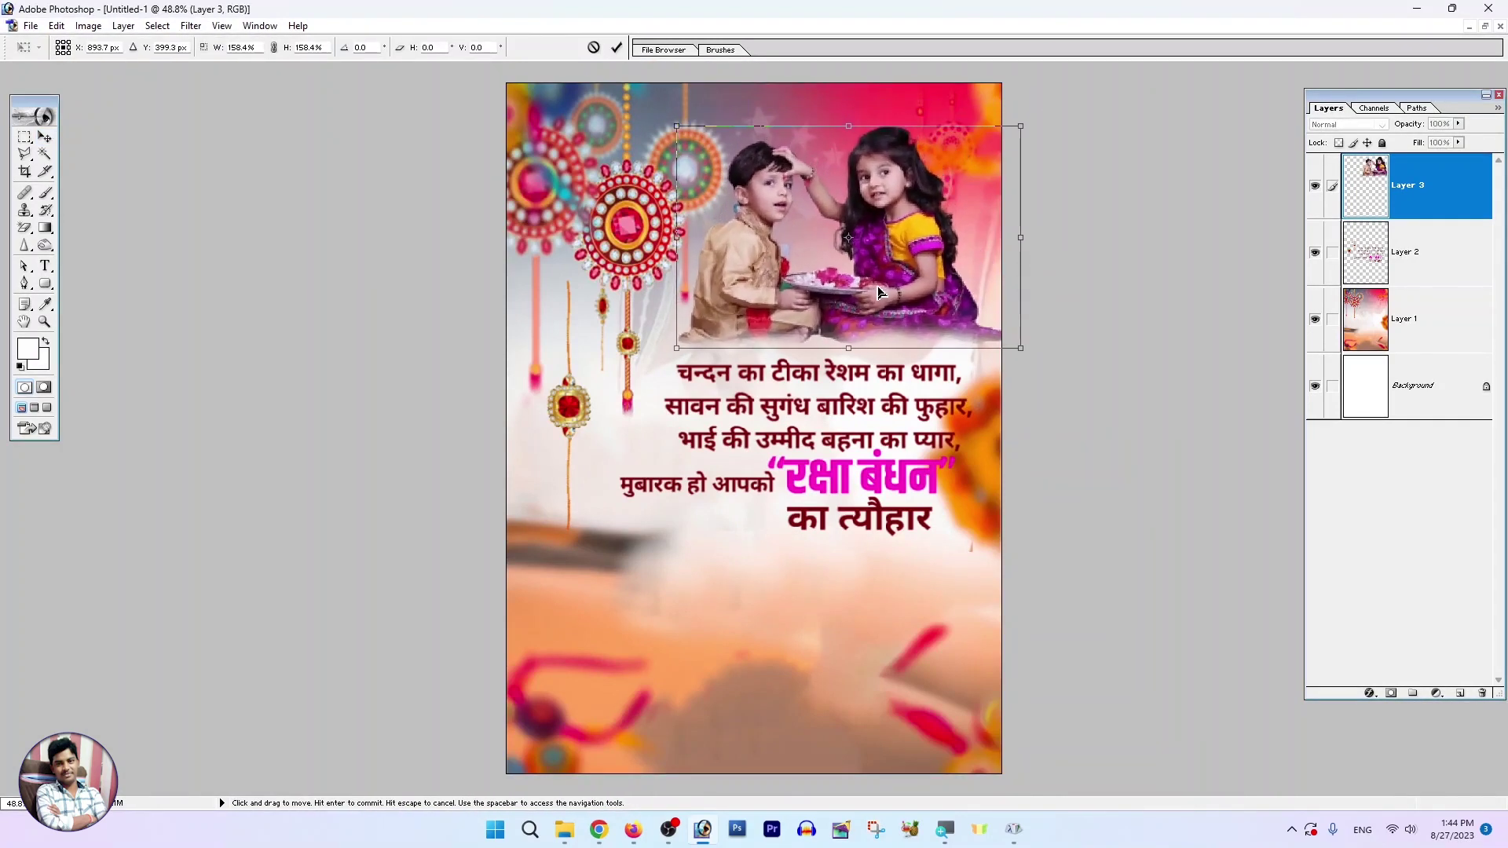
{"action": "key", "text": "Return"}
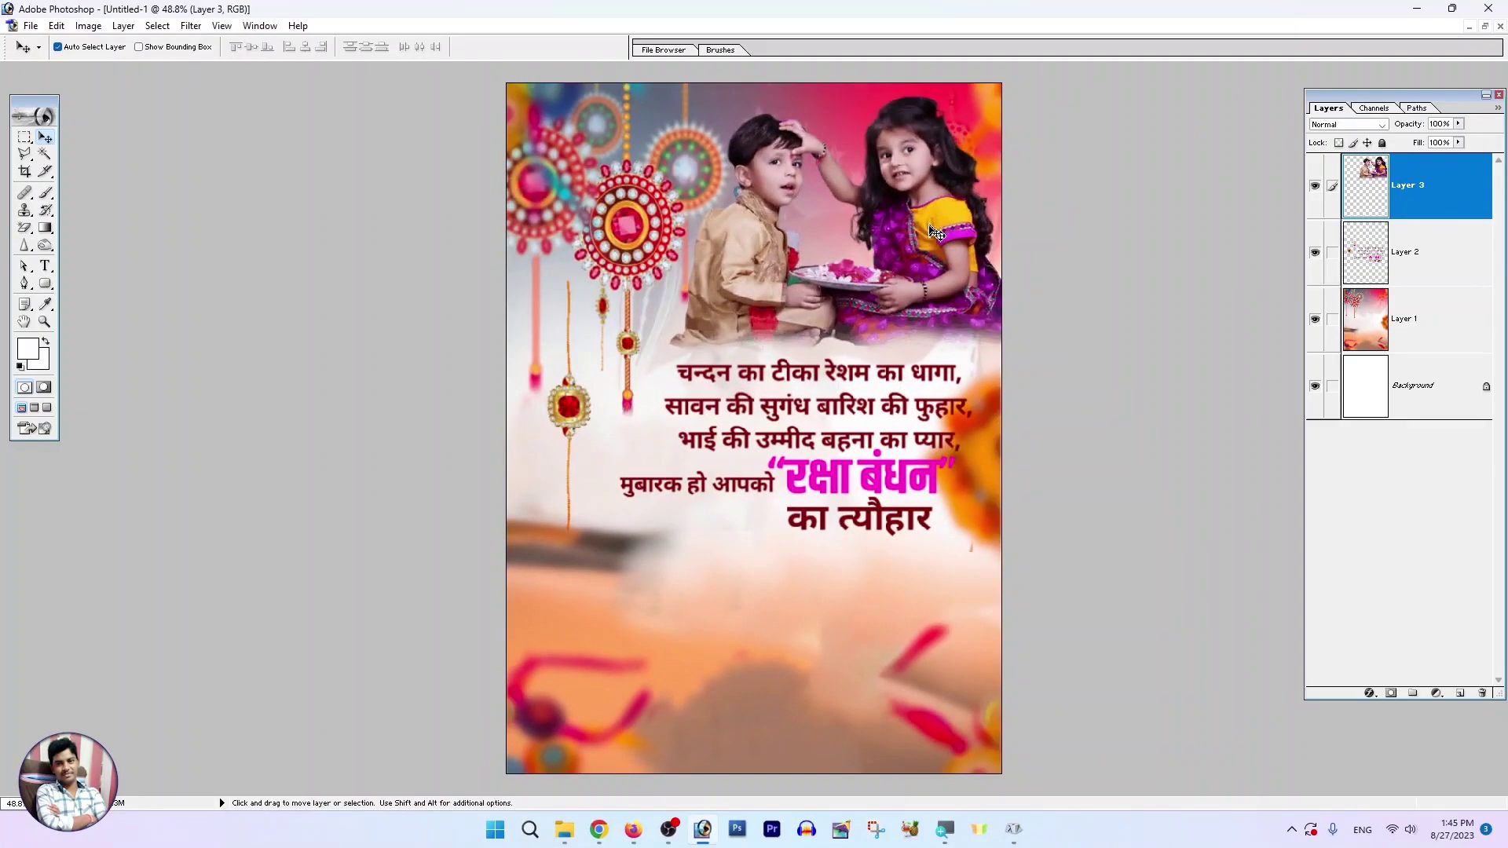
{"action": "left_click_drag", "start_coordinate": [933, 231], "coordinate": [927, 230]}
Open the presenter's cut-out photo IMG_20230608_170249 copy in Photoshop.
{"action": "scroll", "coordinate": [888, 306], "scroll_direction": "down", "scroll_amount": 2}
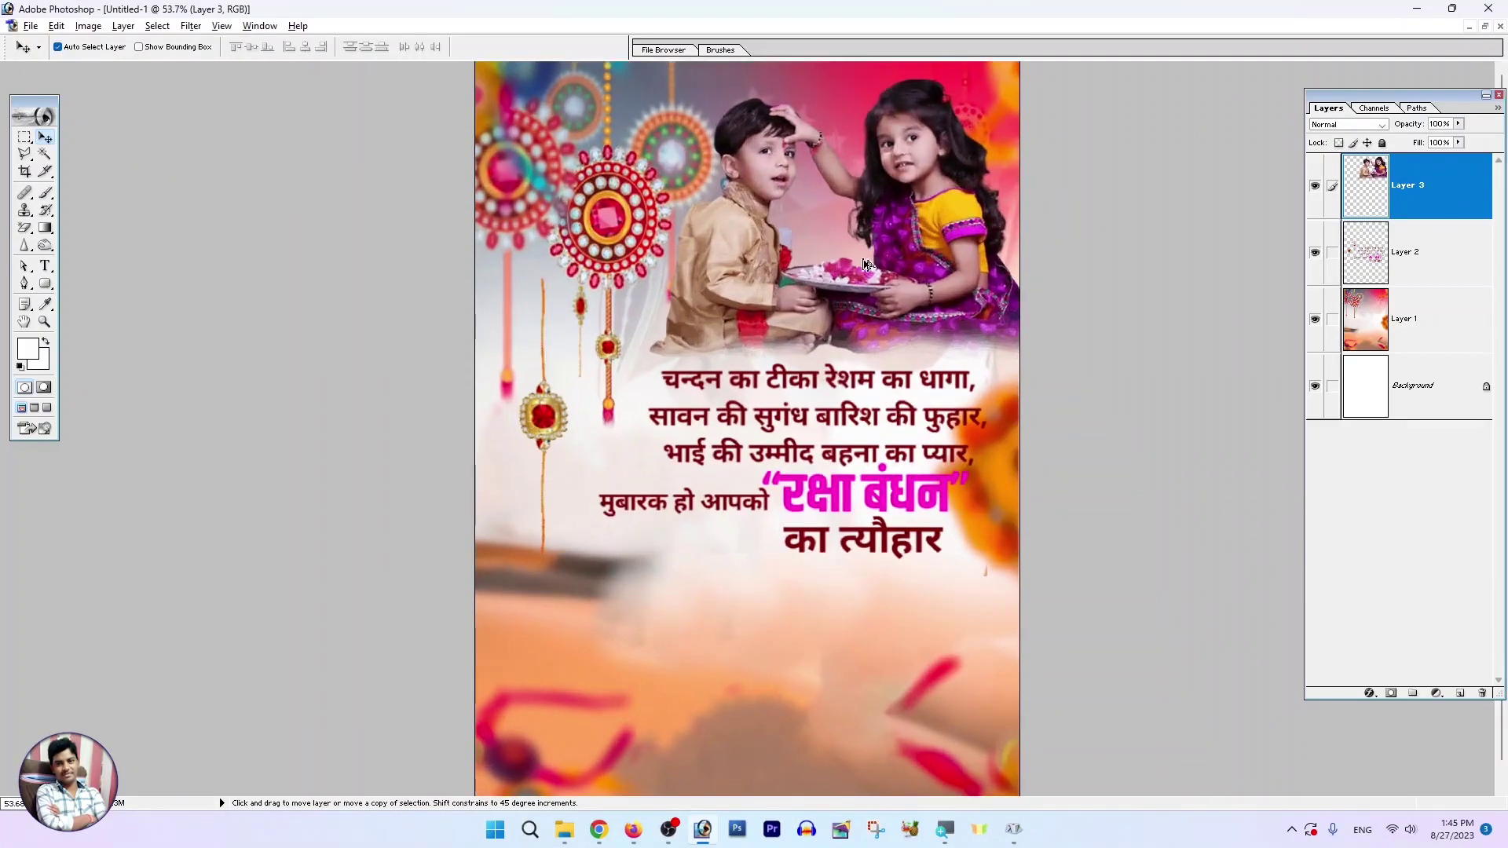
{"action": "scroll", "coordinate": [886, 306], "scroll_direction": "up", "scroll_amount": 1}
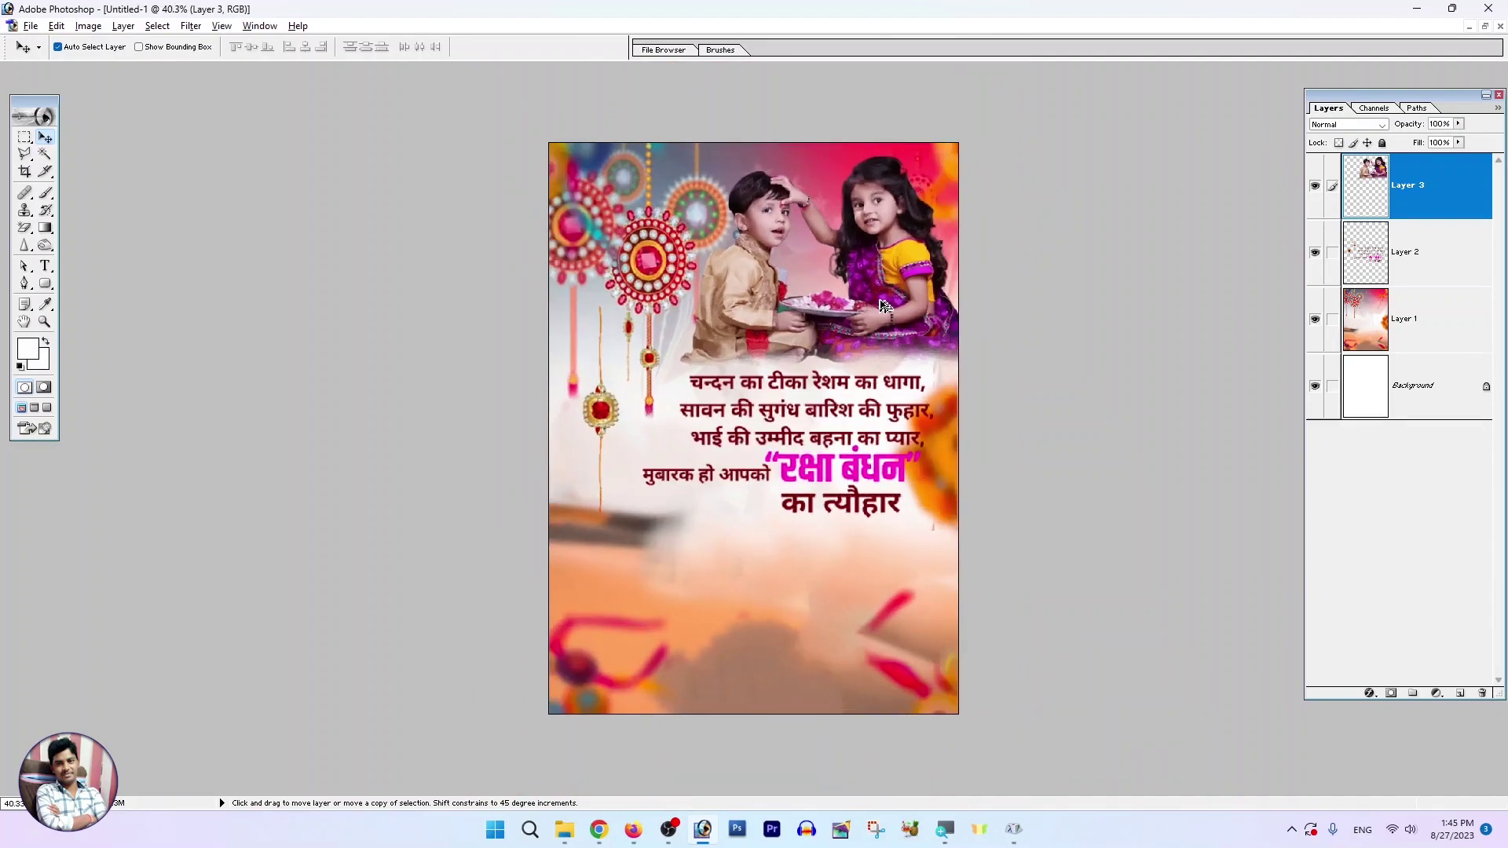
{"action": "scroll", "coordinate": [886, 306], "scroll_direction": "up", "scroll_amount": 1}
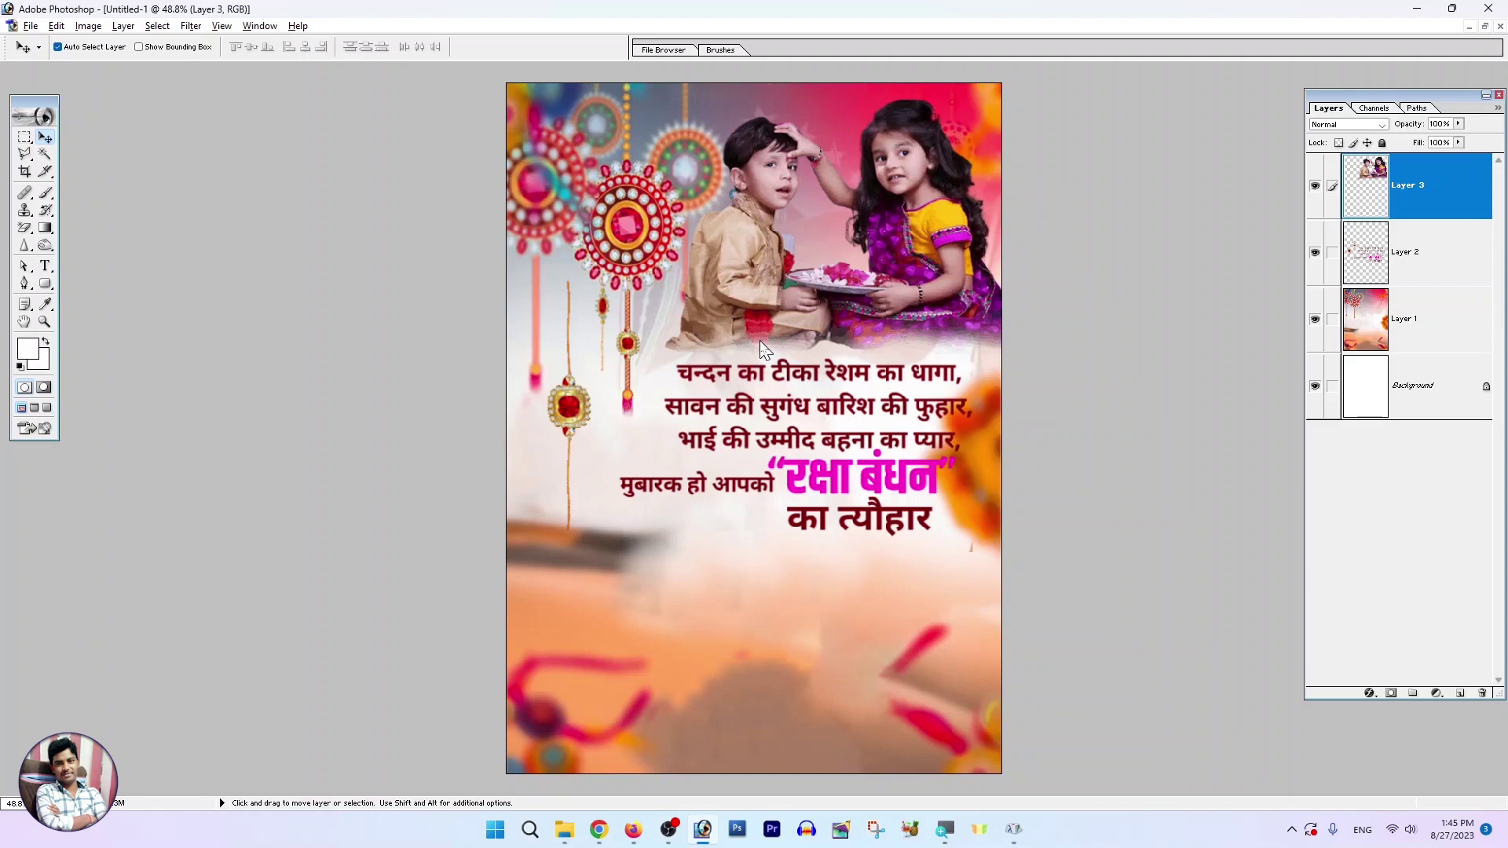
{"action": "scroll", "coordinate": [793, 417], "scroll_direction": "down", "scroll_amount": 2}
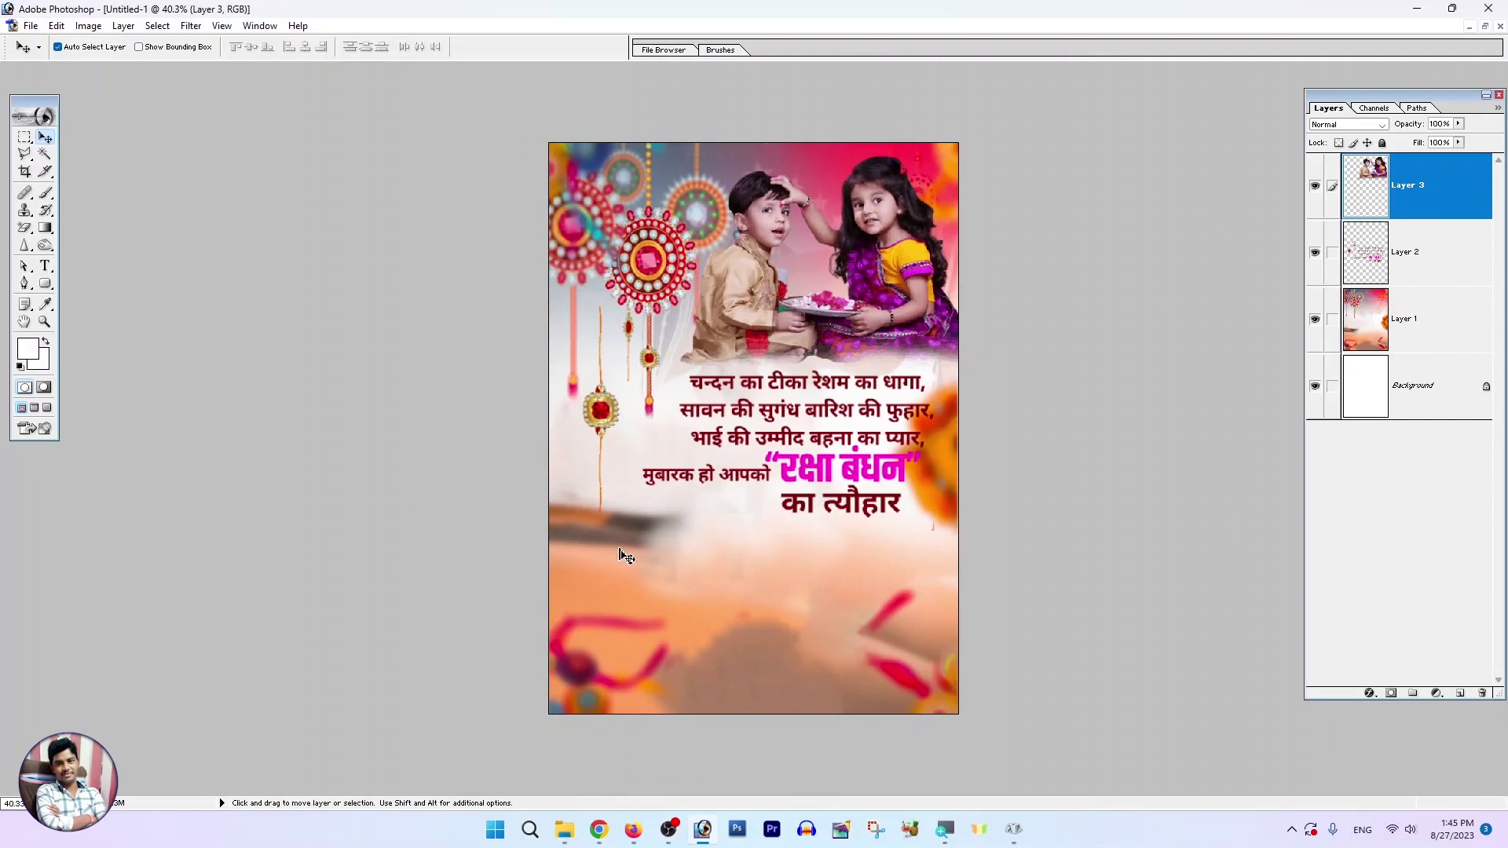
{"action": "key", "text": "alt+Tab"}
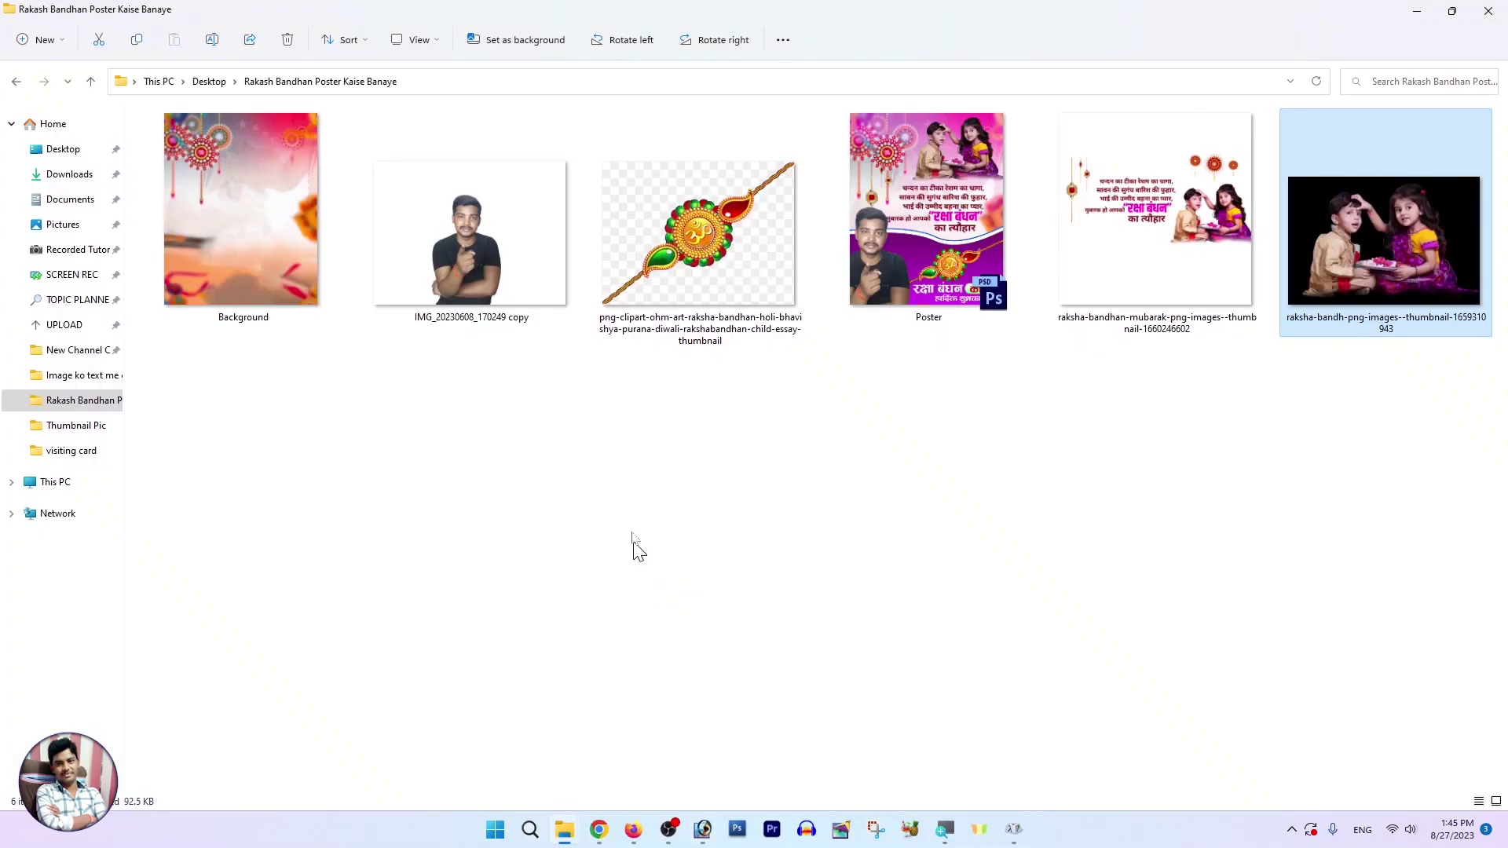
{"action": "left_click", "coordinate": [471, 269]}
{"action": "mouse_move", "coordinate": [447, 218]}
{"action": "left_mouse_down"}
{"action": "mouse_move", "coordinate": [695, 840]}
{"action": "mouse_move", "coordinate": [759, 377]}
{"action": "left_mouse_up"}
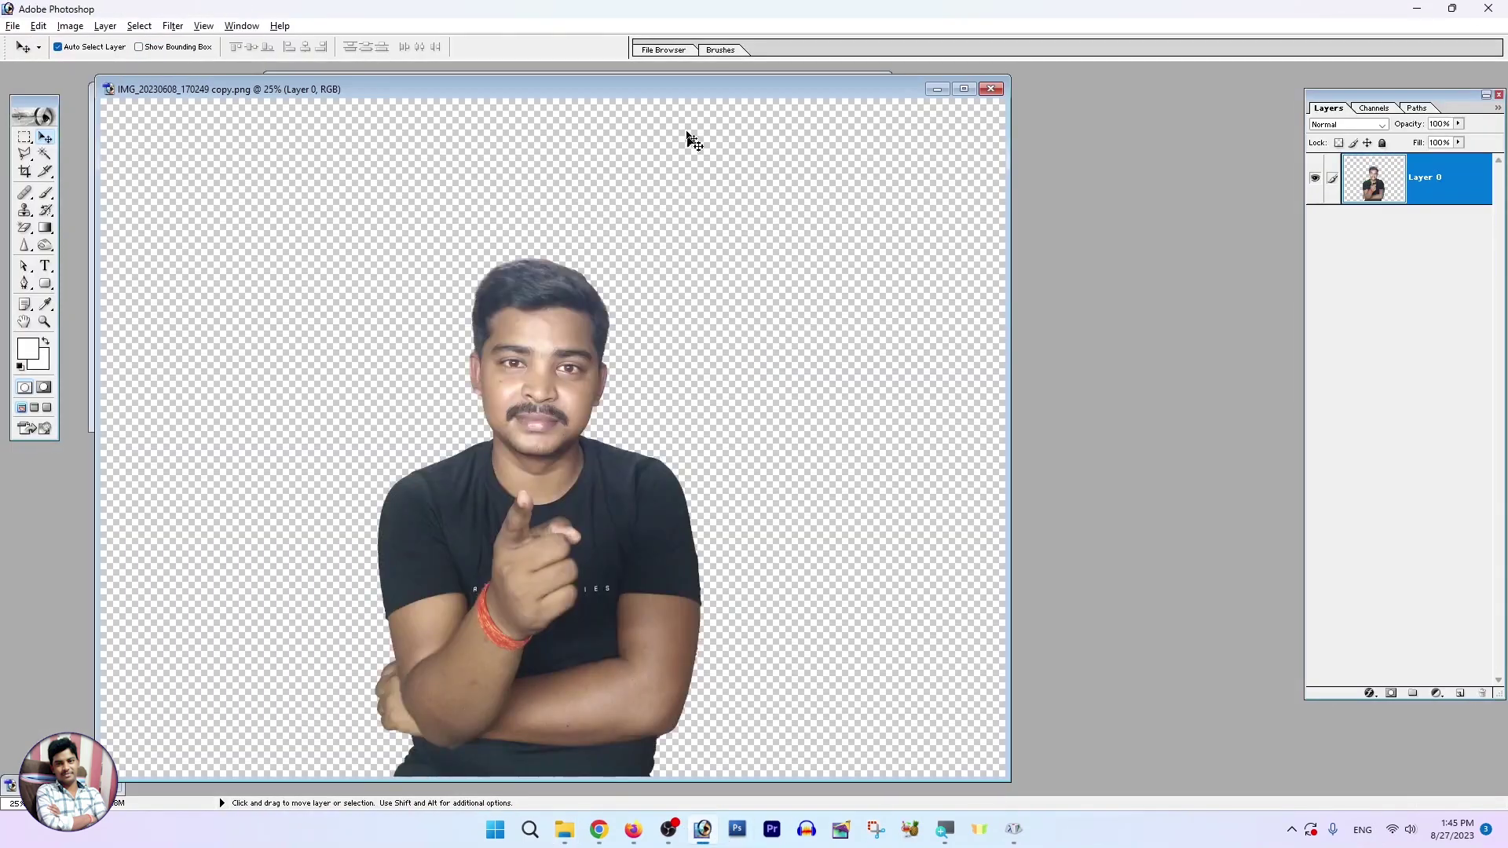
Copy the presenter's cut-out onto the poster as Layer 4.
{"action": "left_click_drag", "start_coordinate": [664, 104], "coordinate": [1129, 105]}
{"action": "left_click_drag", "start_coordinate": [1037, 542], "coordinate": [509, 530]}
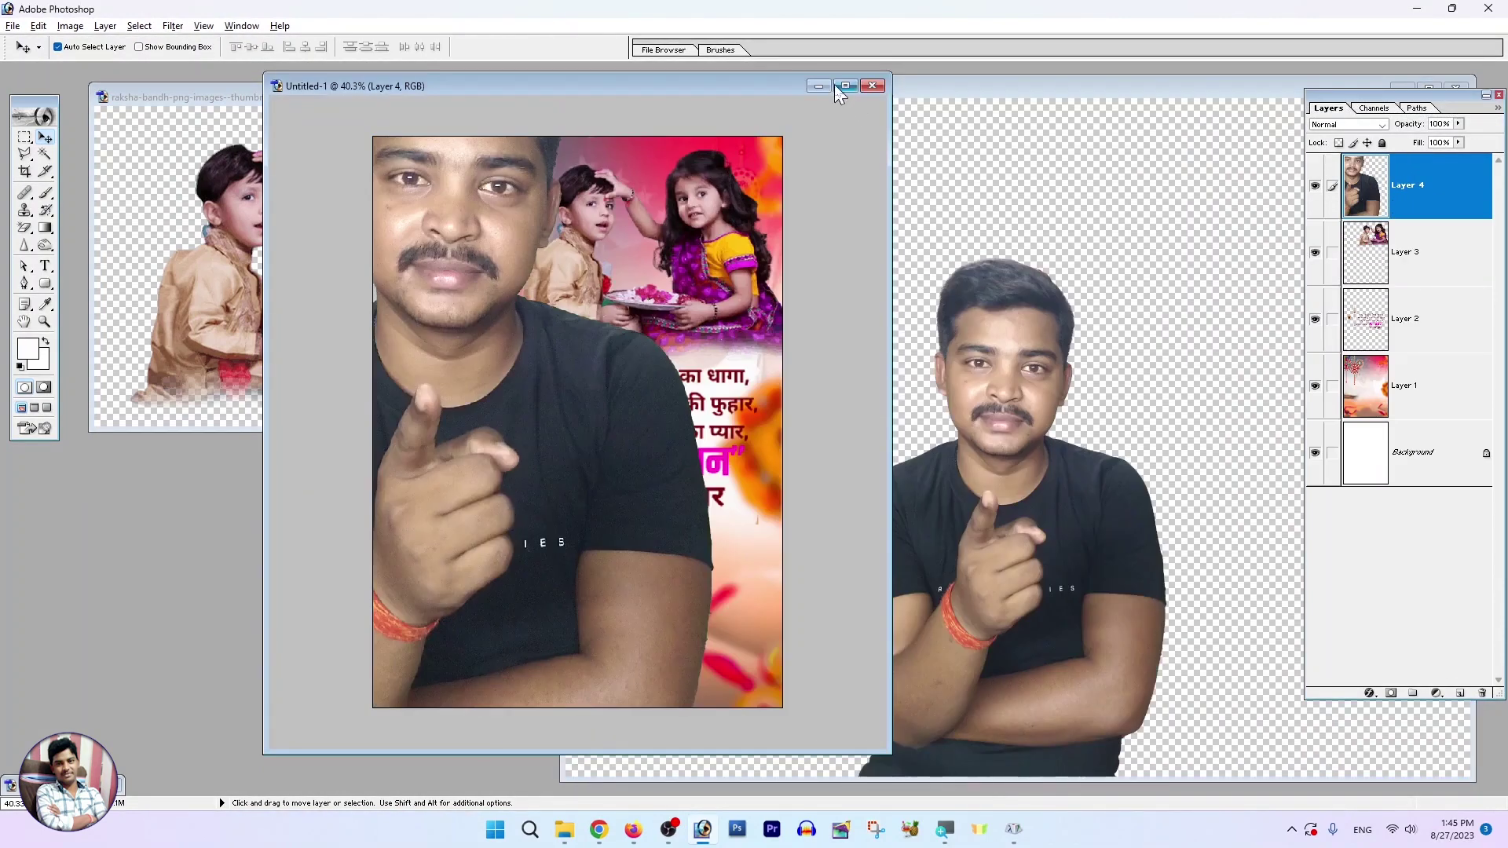
{"action": "left_click", "coordinate": [839, 85]}
{"action": "left_click_drag", "start_coordinate": [732, 357], "coordinate": [682, 456]}
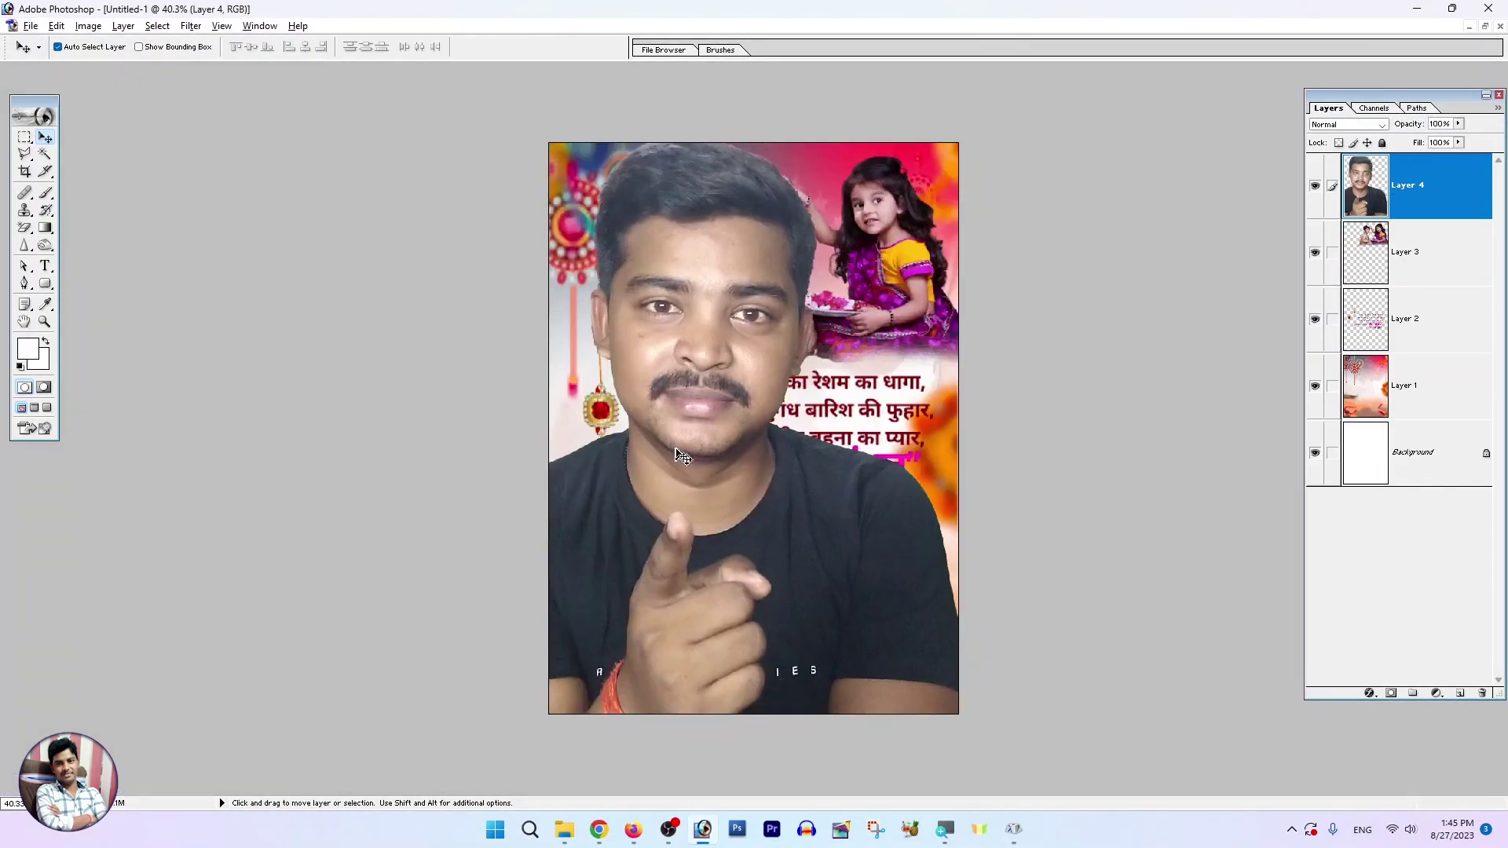
Shrink the cut-out to about 34% in the bottom-left corner and nudge the verse up.
{"action": "key", "text": "ctrl+t"}
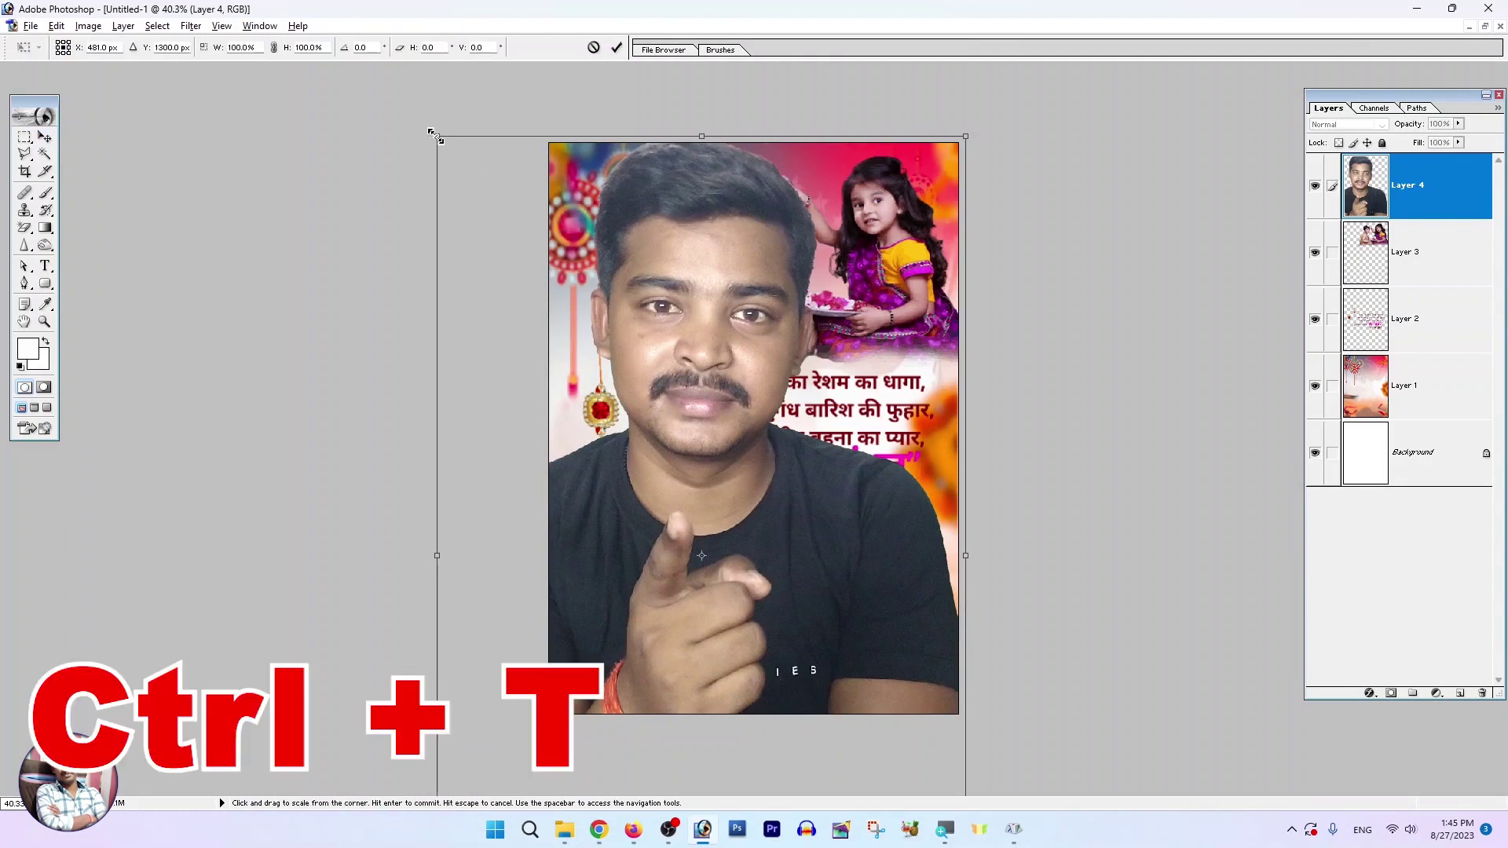
{"action": "left_click_drag", "start_coordinate": [441, 144], "coordinate": [735, 431]}
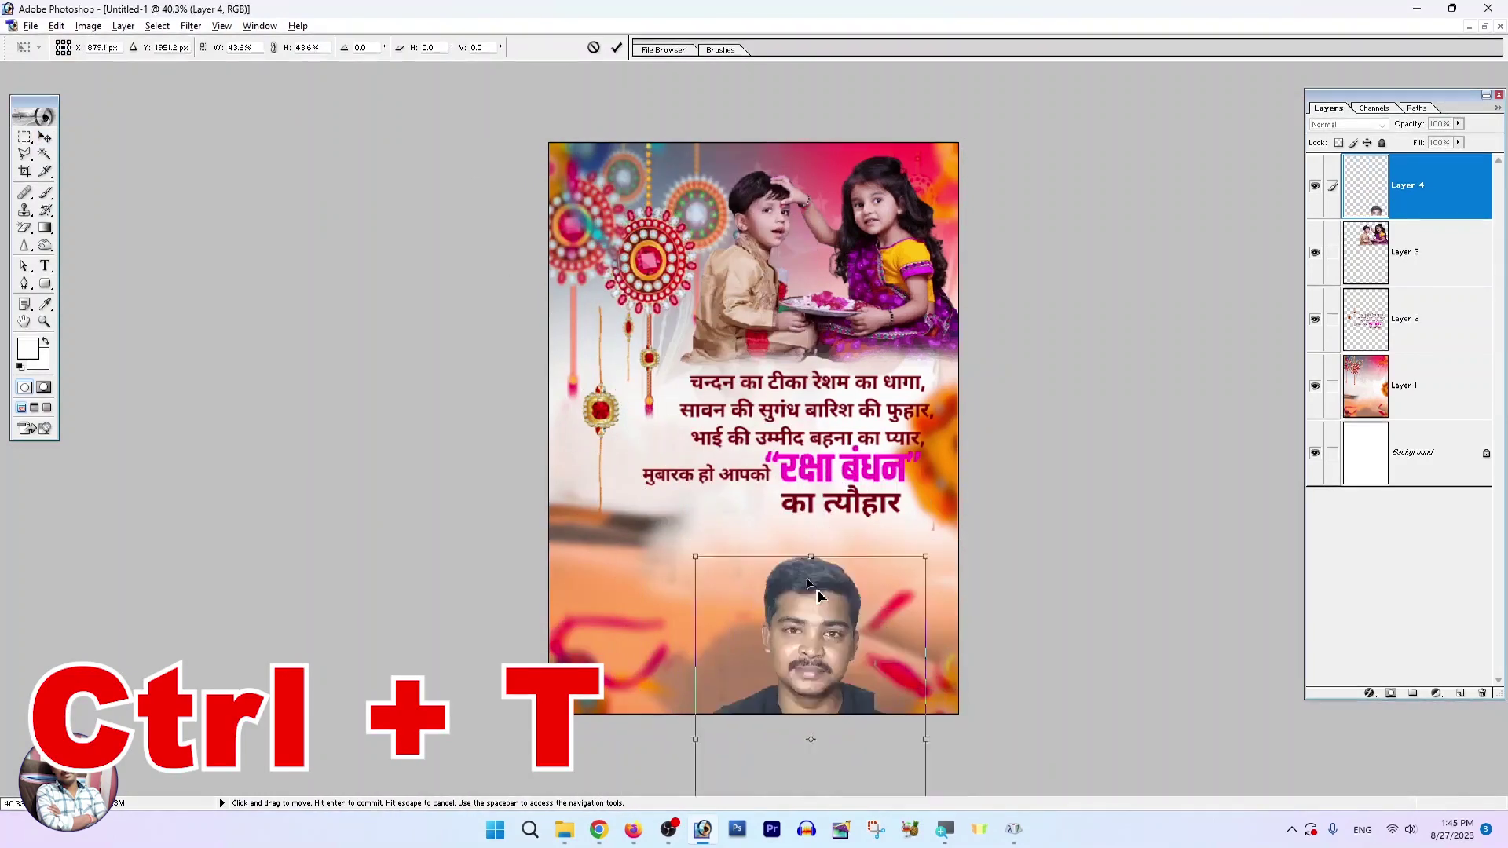
{"action": "left_click_drag", "start_coordinate": [916, 483], "coordinate": [731, 431]}
{"action": "left_click_drag", "start_coordinate": [779, 380], "coordinate": [730, 458]}
{"action": "left_click_drag", "start_coordinate": [693, 547], "coordinate": [673, 572]}
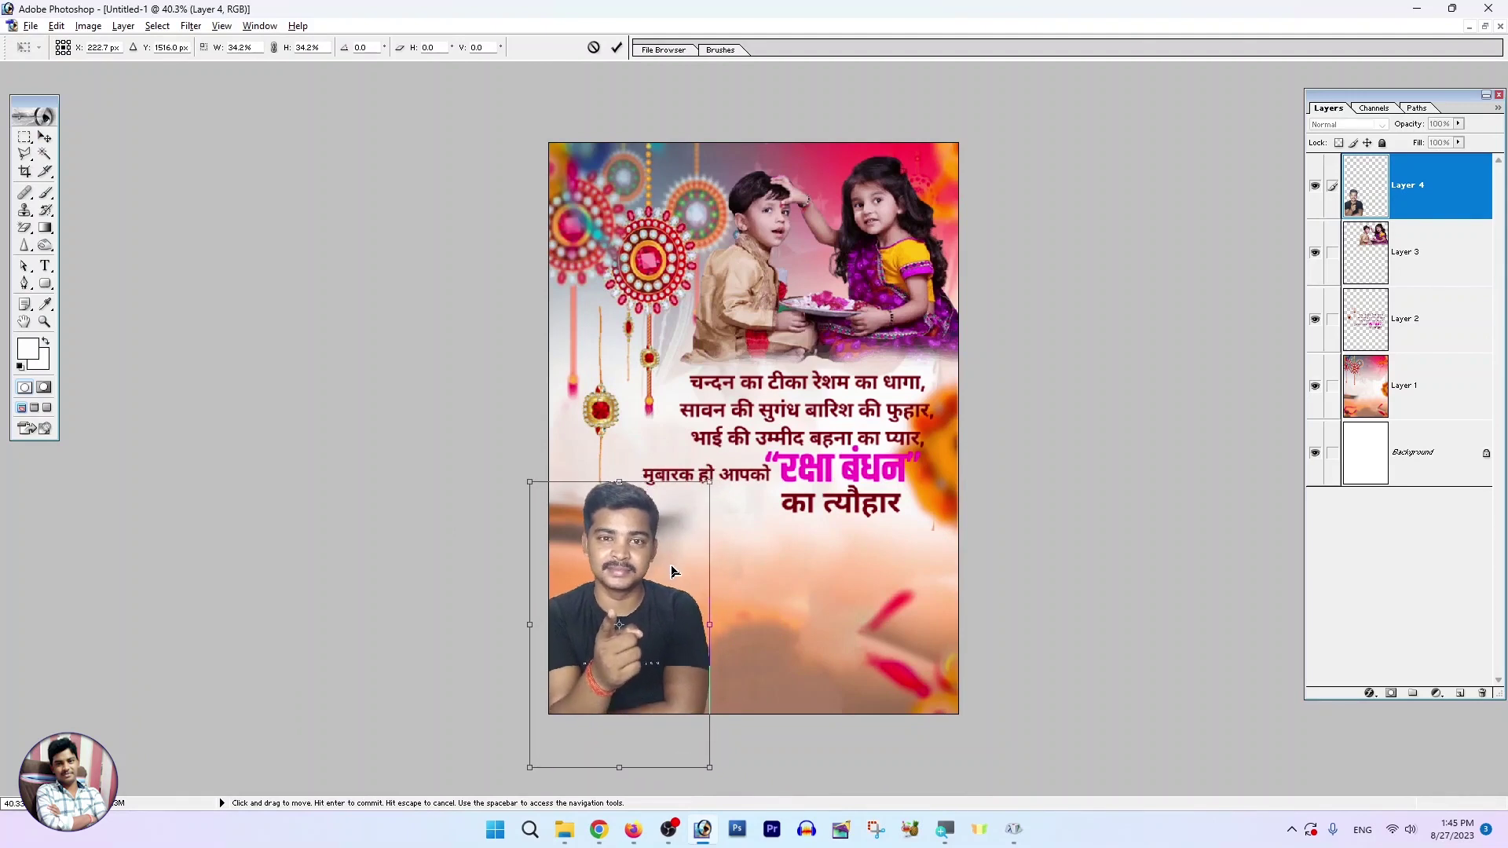
{"action": "key", "text": "Return"}
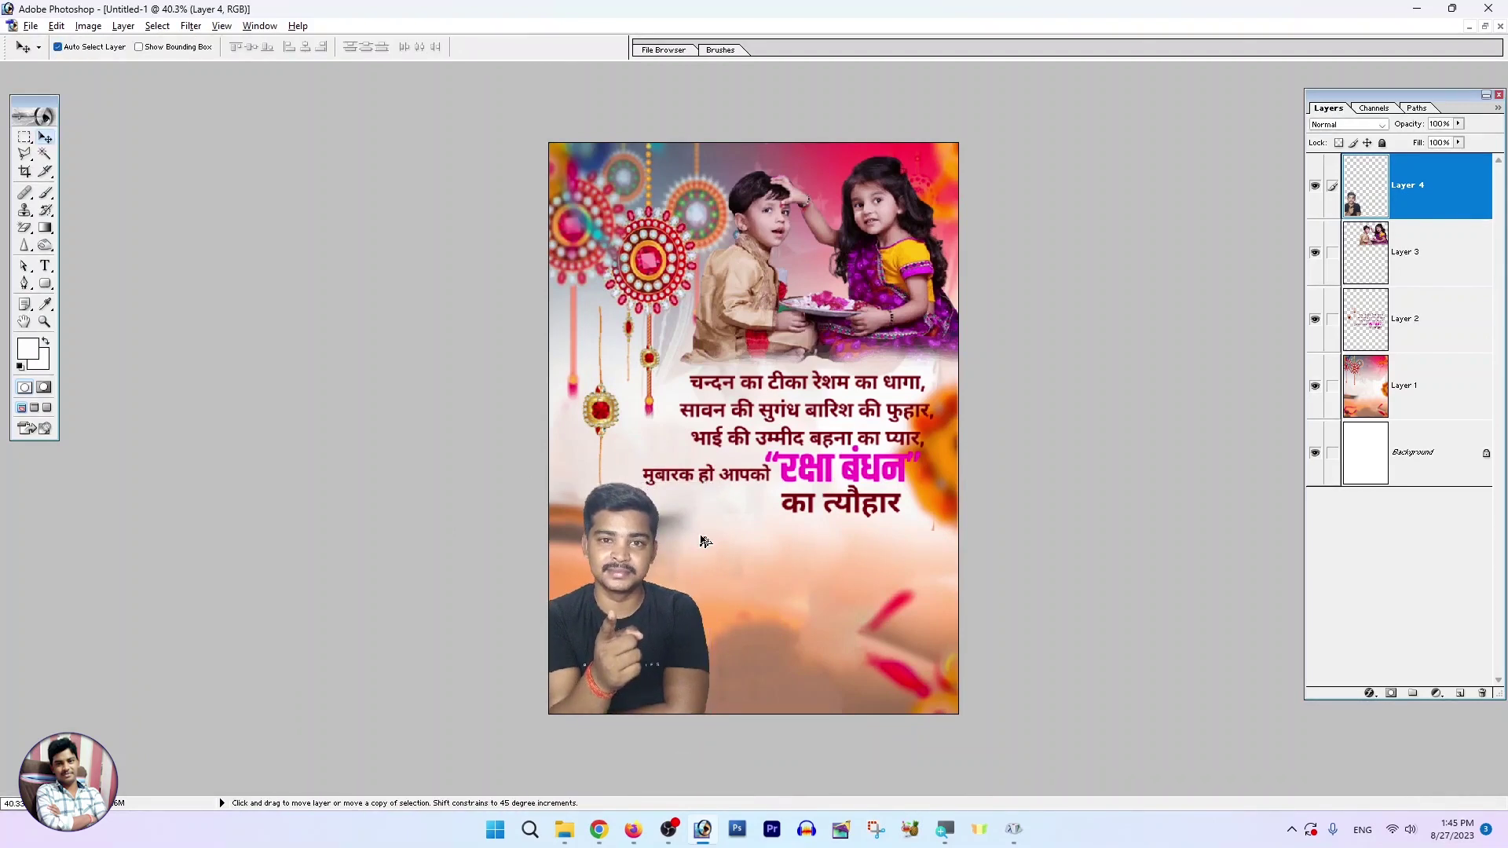
{"action": "key", "text": "ctrl+0"}
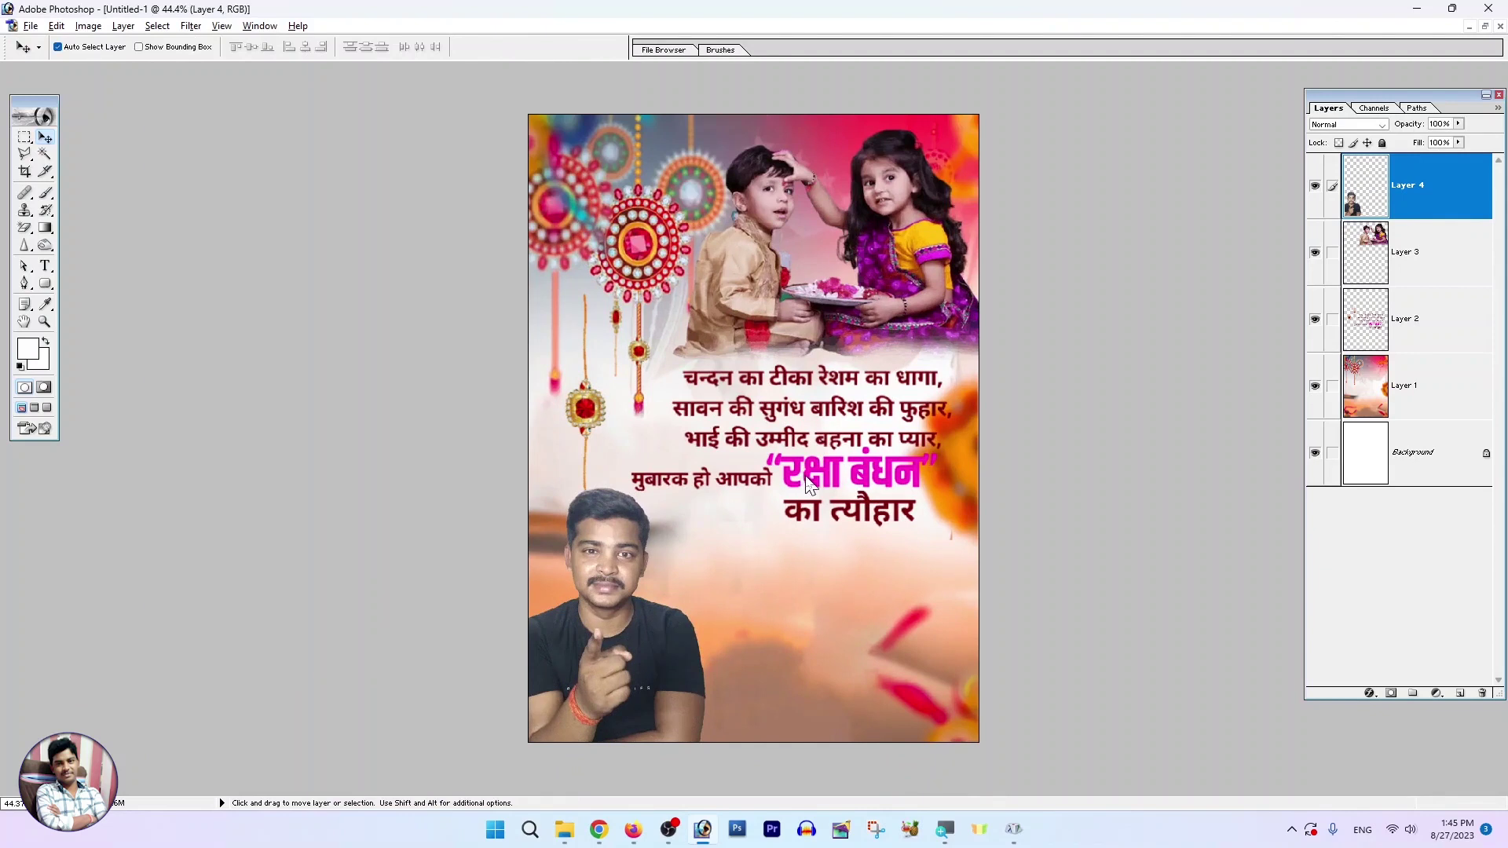
{"action": "left_click_drag", "start_coordinate": [809, 483], "coordinate": [809, 476]}
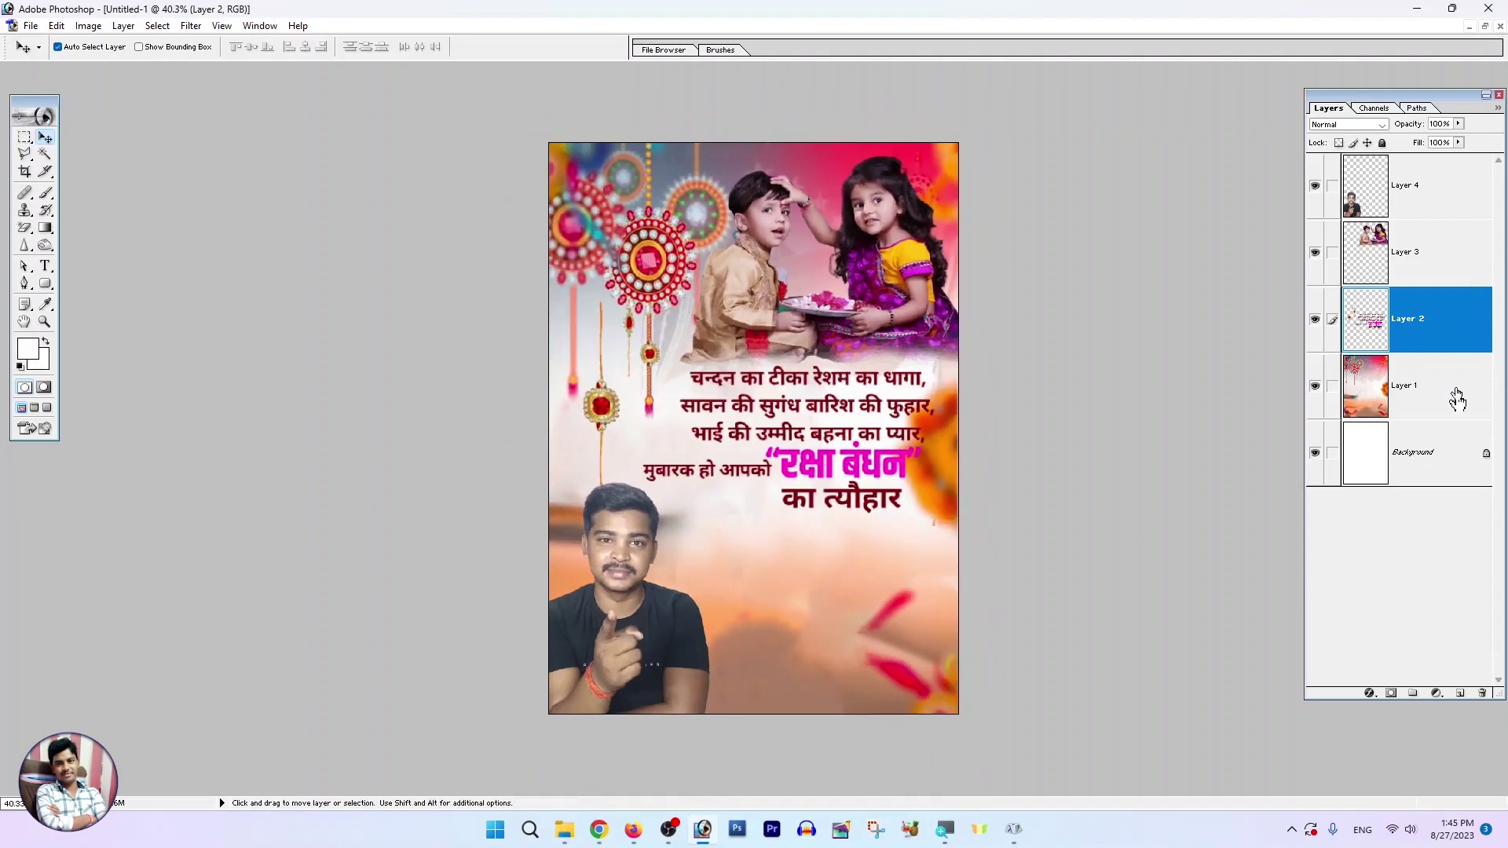
Add empty Layer 5 above Layer 4 and set the Pen tool to Paths with Rubber Band.
{"action": "left_click", "coordinate": [1416, 207]}
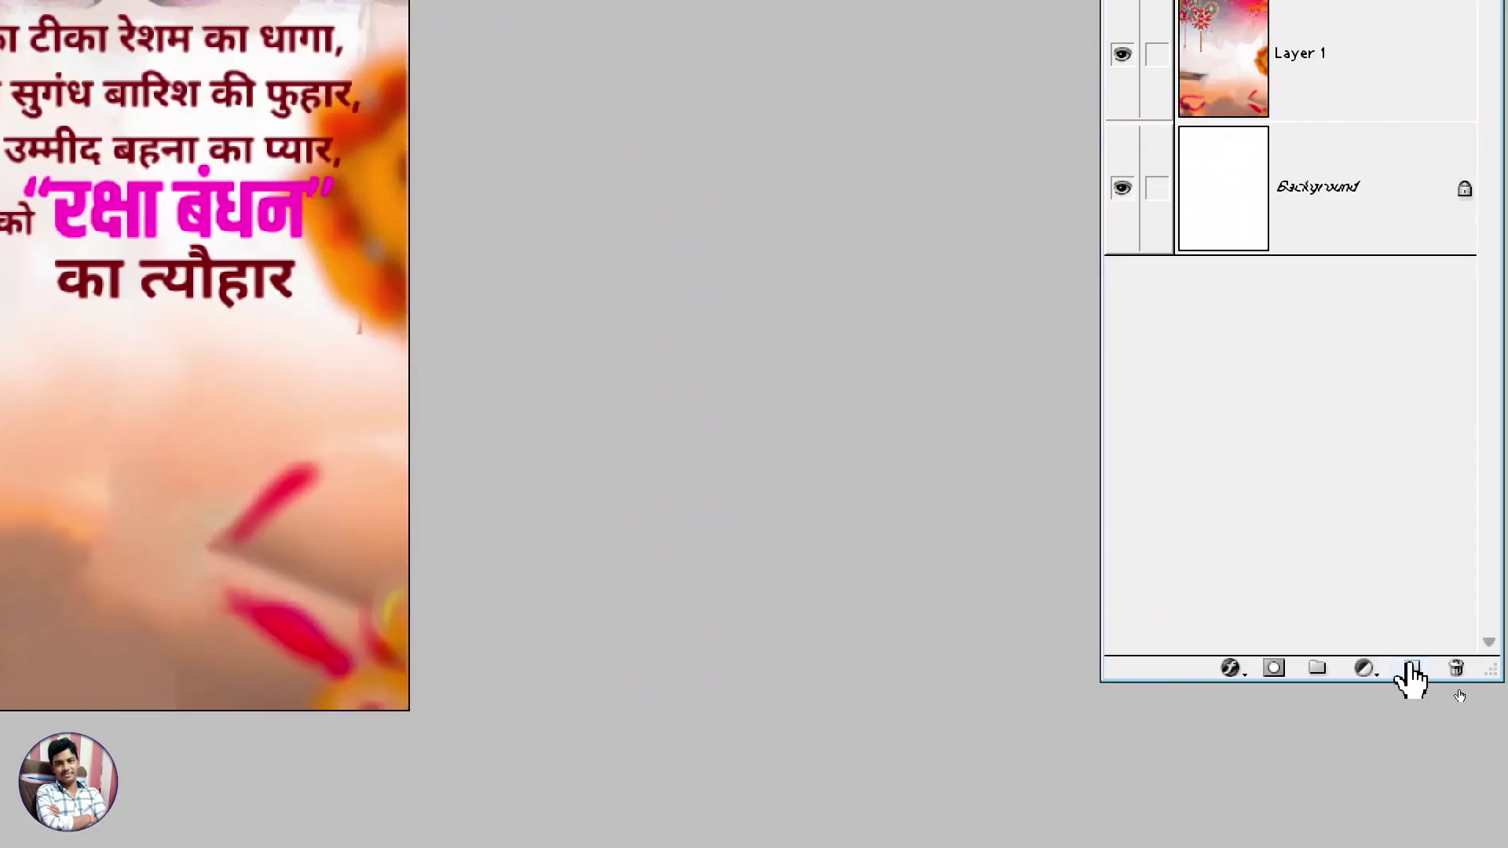
{"action": "left_click", "coordinate": [1412, 669]}
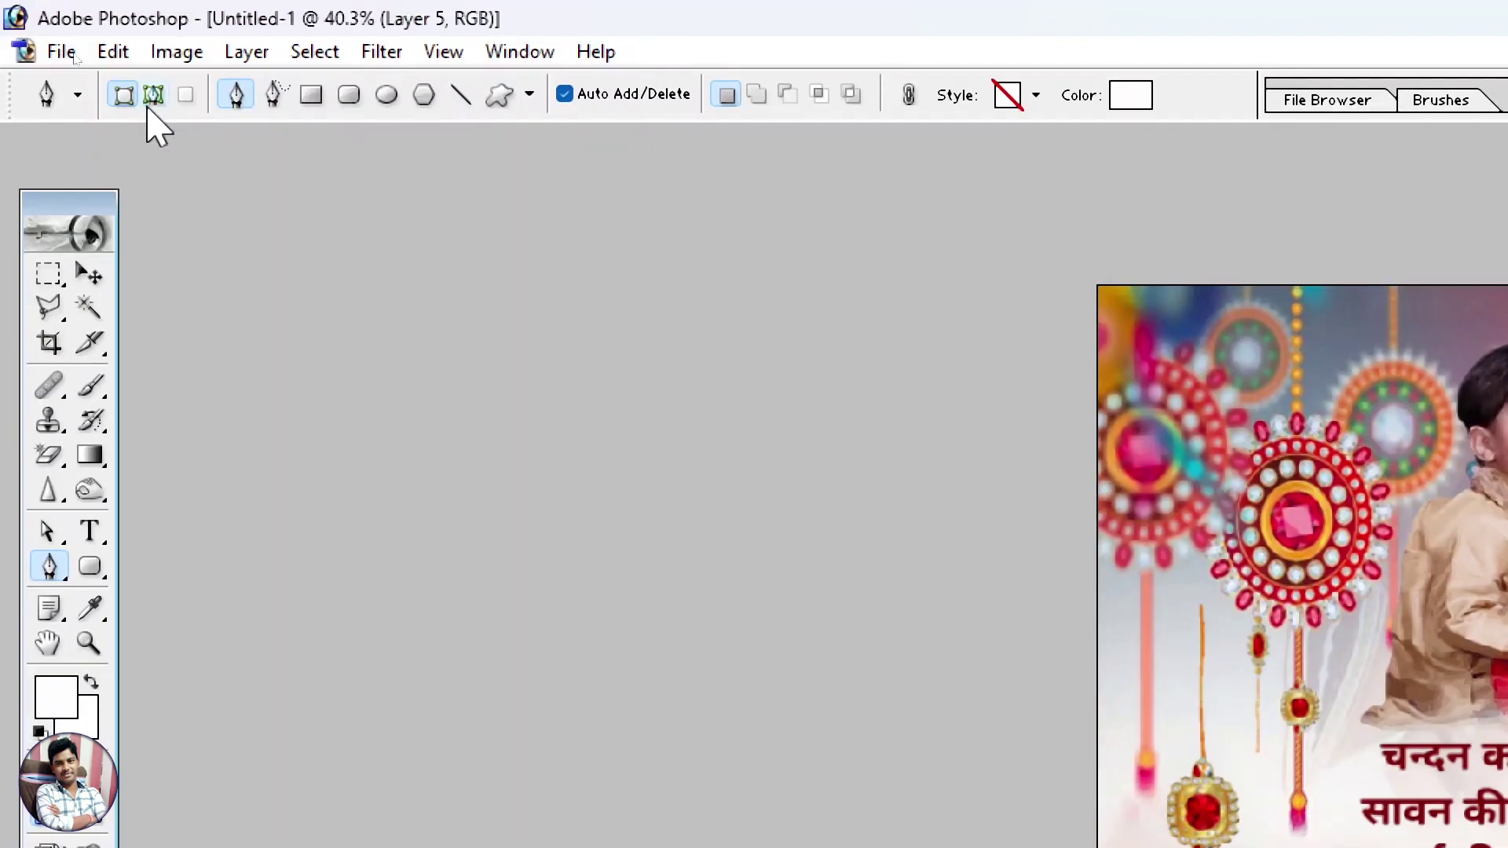
{"action": "left_click", "coordinate": [149, 103]}
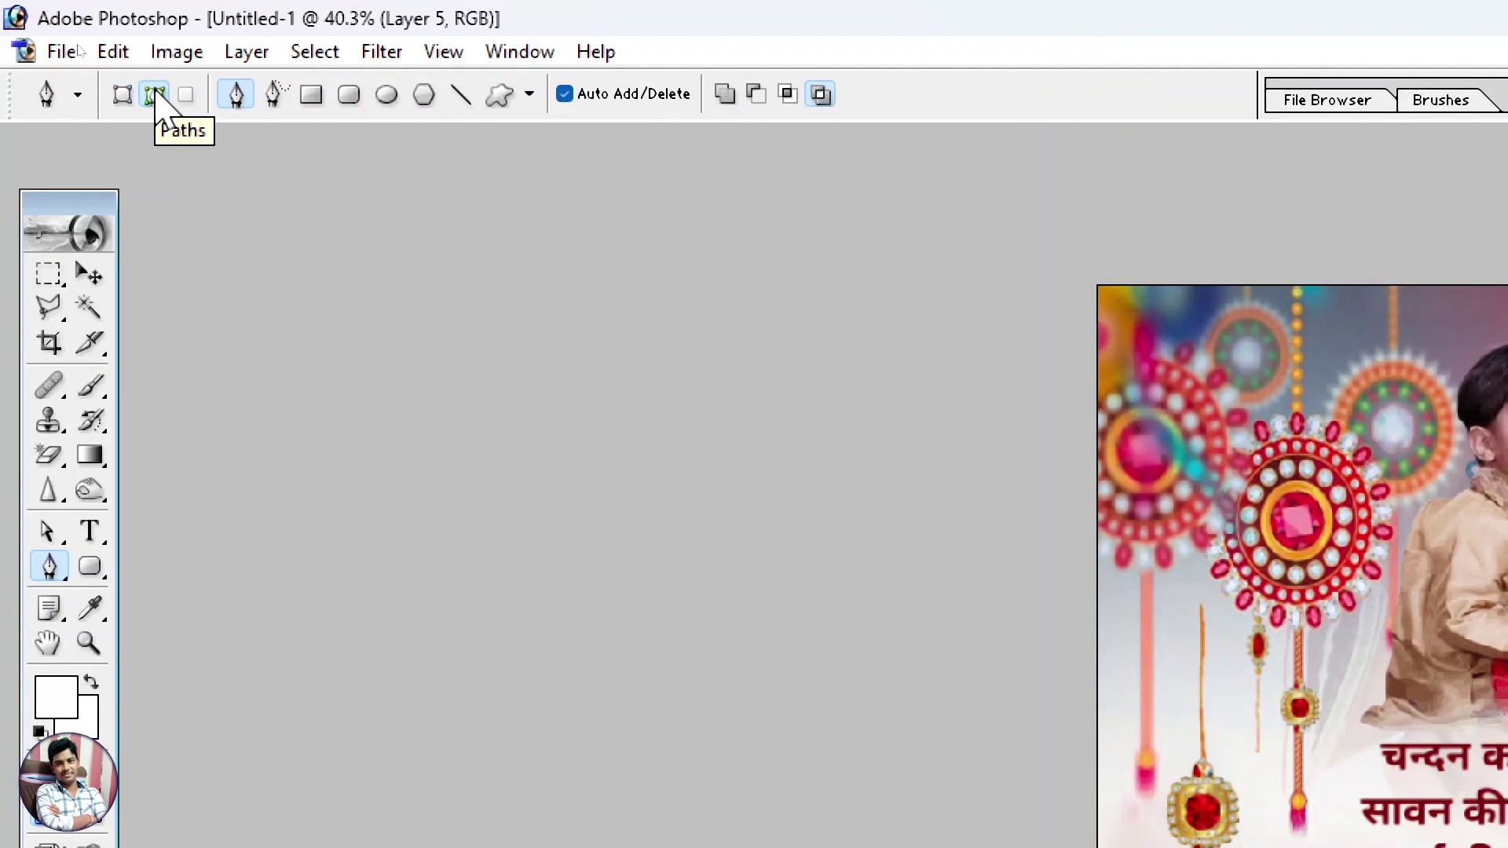
{"action": "left_click", "coordinate": [505, 95]}
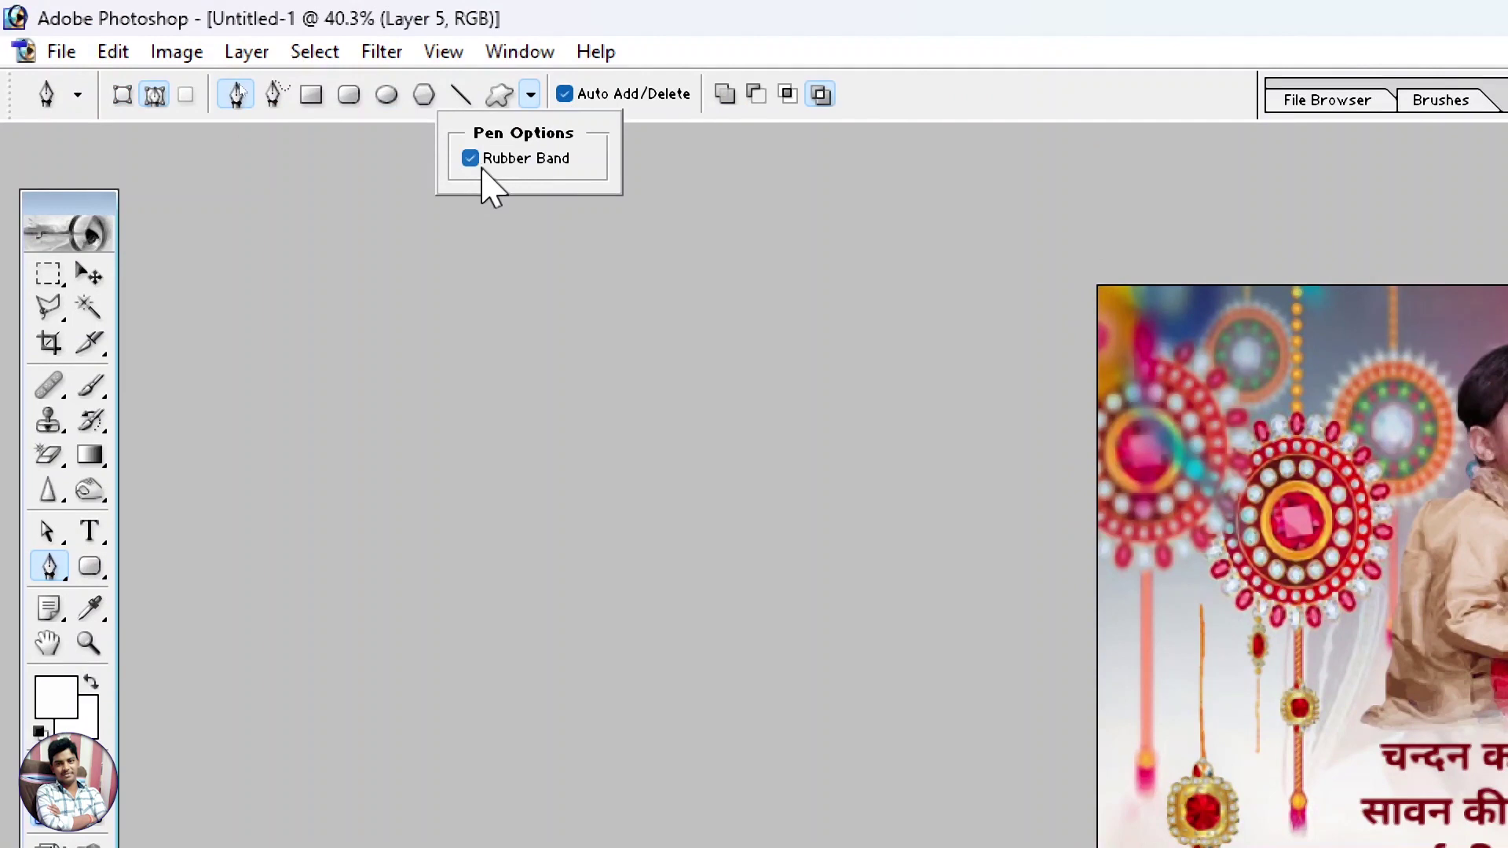
{"action": "left_click", "coordinate": [471, 159]}
{"action": "left_click", "coordinate": [471, 160]}
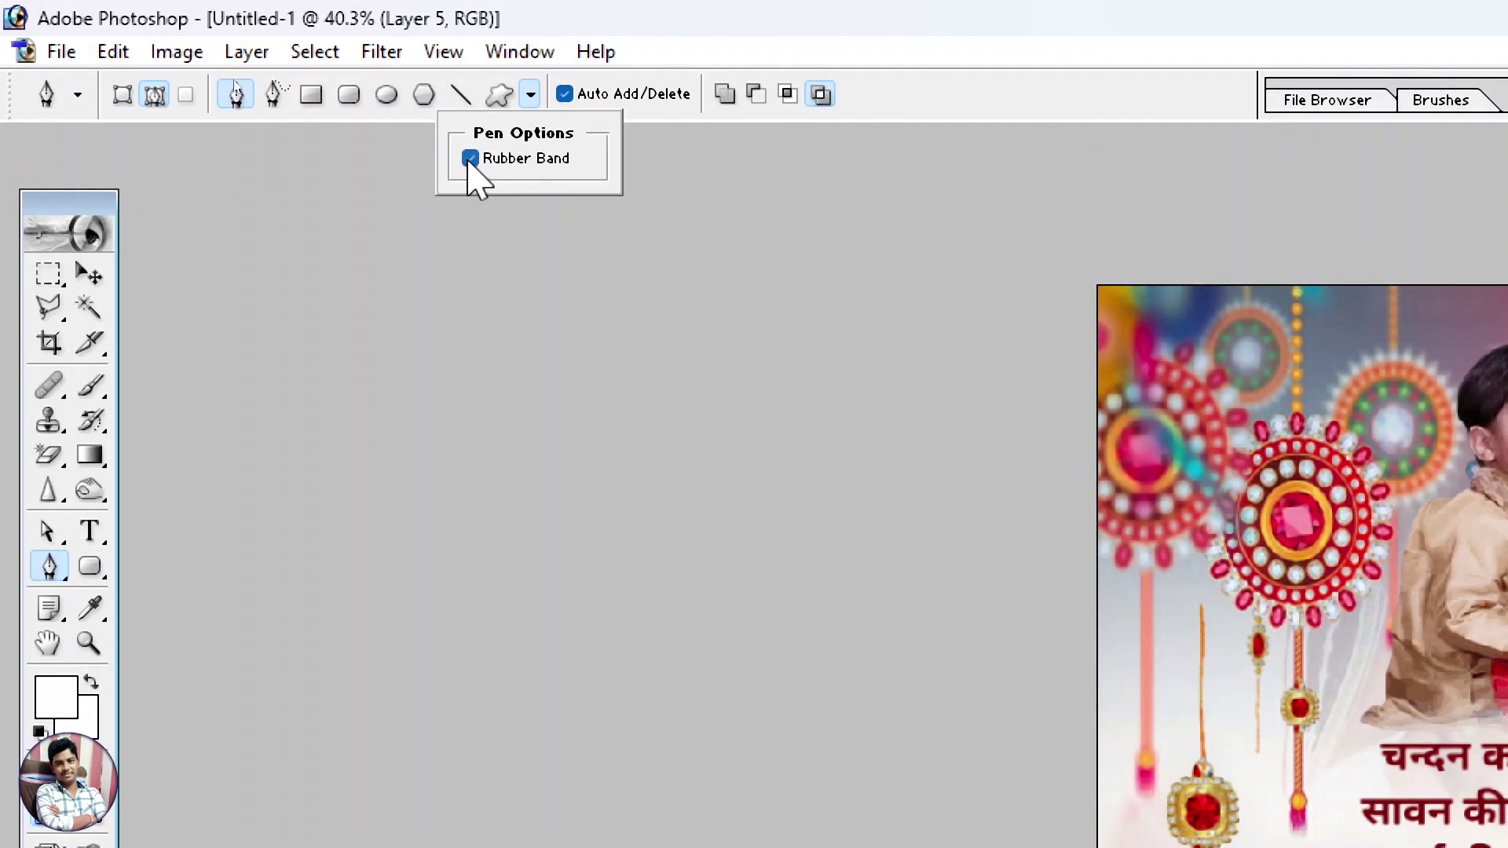
{"action": "left_click", "coordinate": [530, 95]}
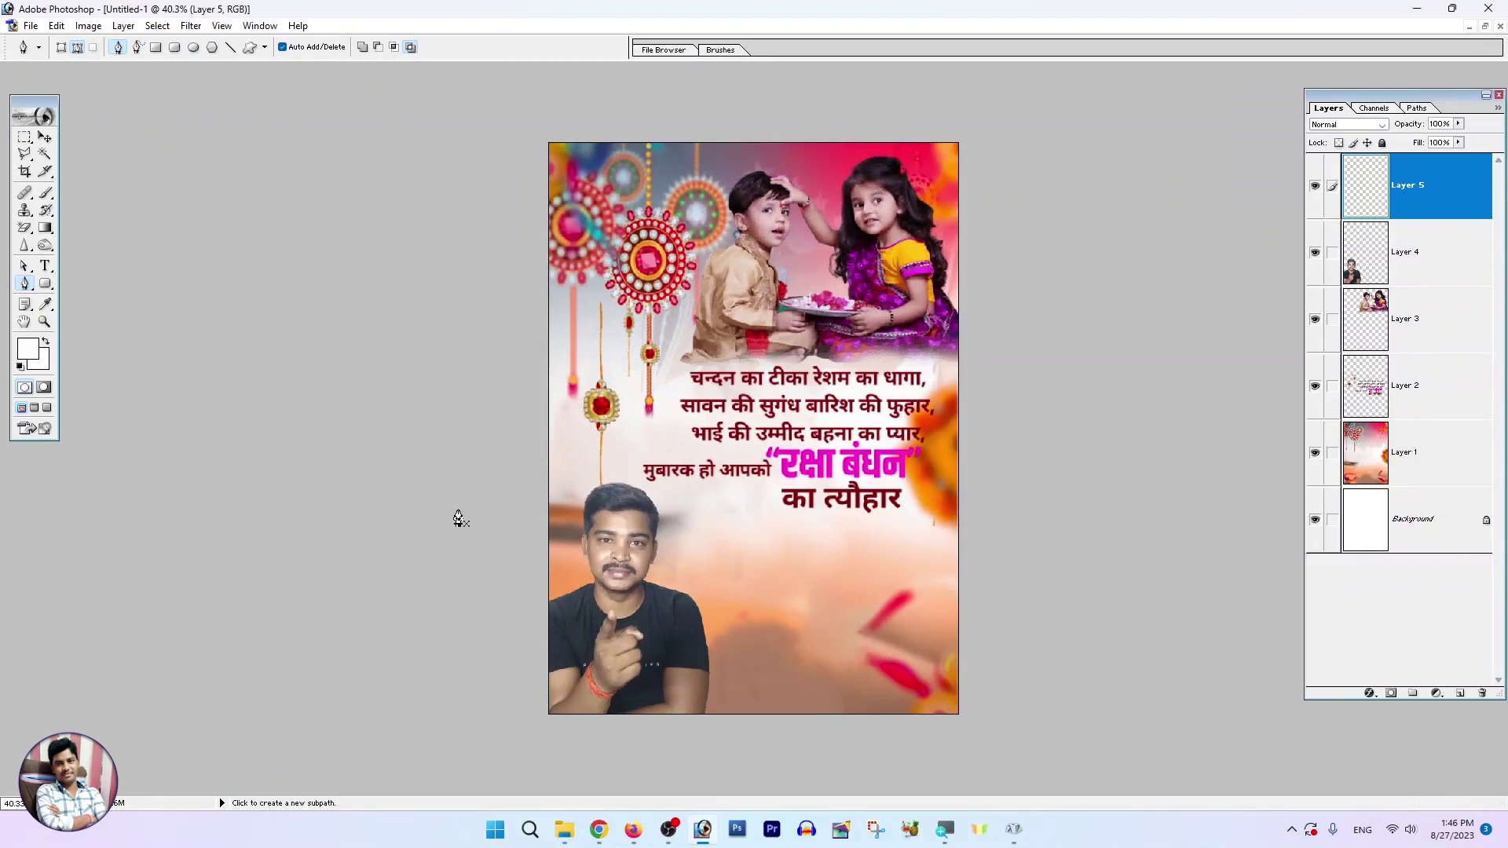
Draw a closed wavy Pen path enclosing the poster's lower portion.
{"action": "left_click", "coordinate": [458, 508]}
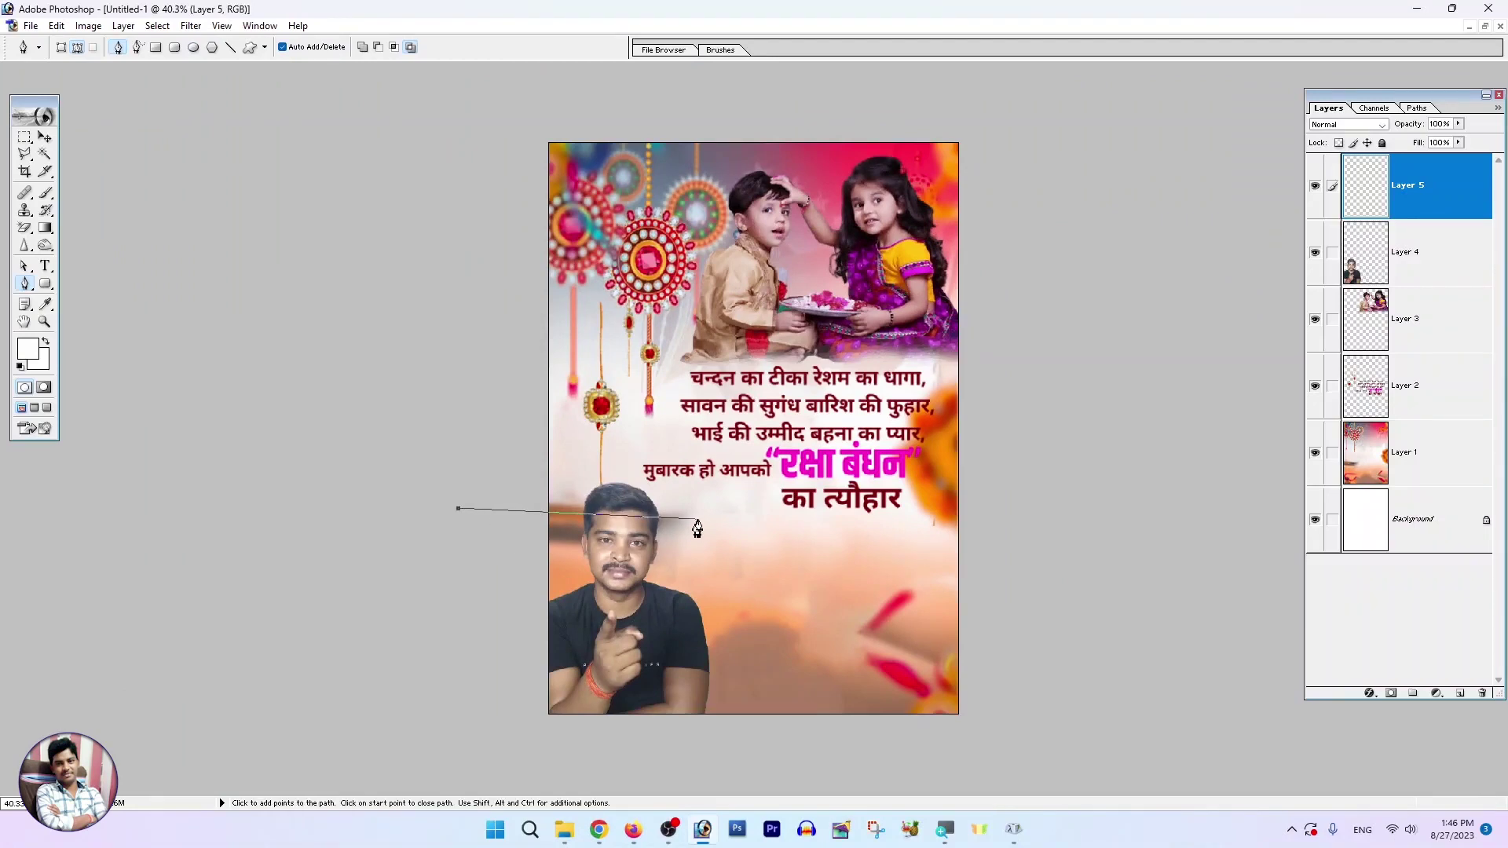
{"action": "mouse_move", "coordinate": [746, 516]}
{"action": "left_mouse_down"}
{"action": "mouse_move", "coordinate": [818, 581]}
{"action": "mouse_move", "coordinate": [854, 584]}
{"action": "left_mouse_up"}
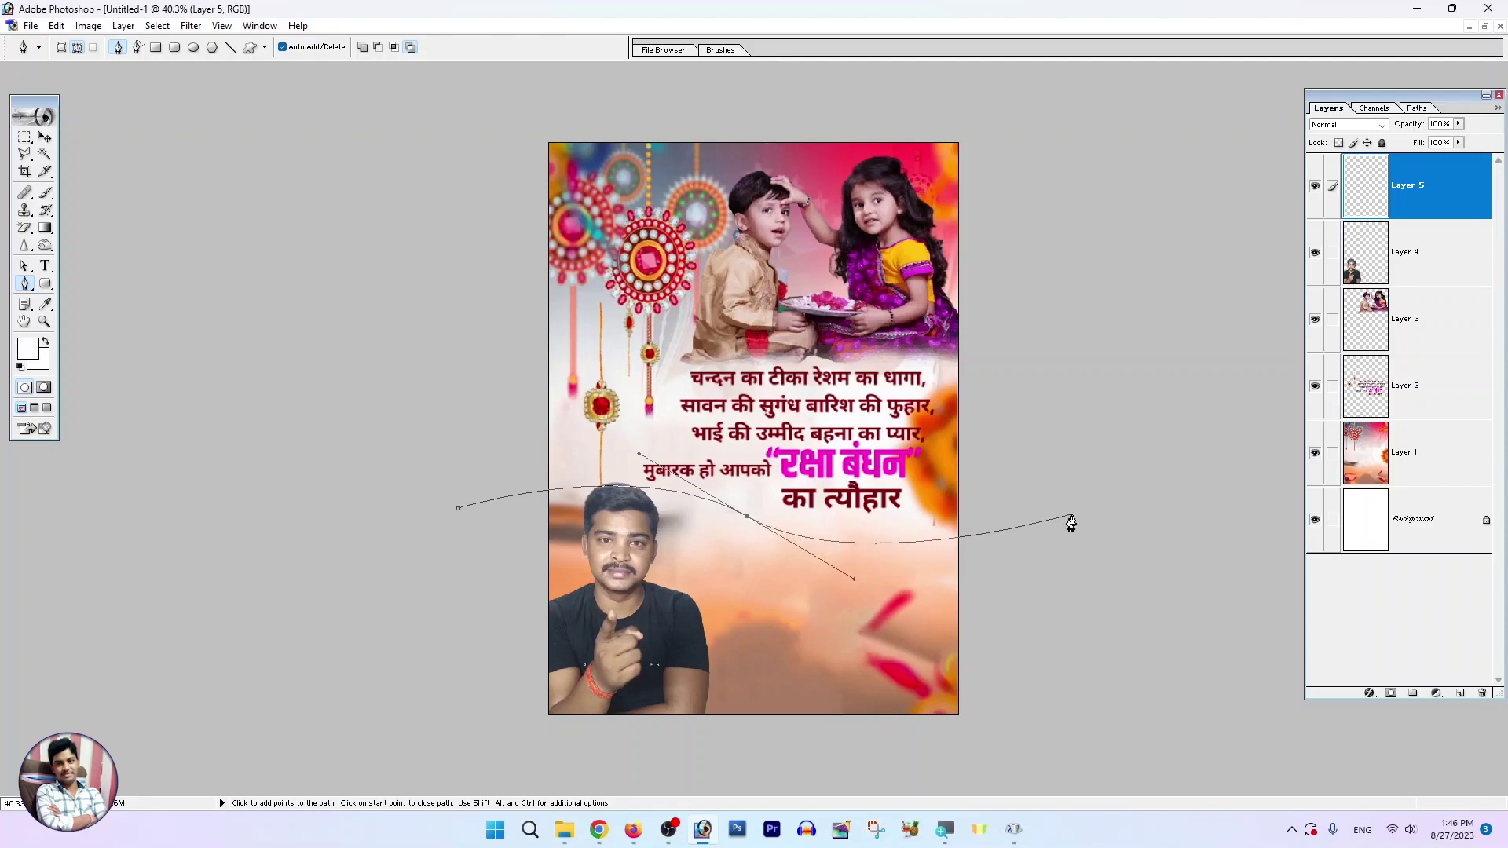
{"action": "left_click", "coordinate": [1061, 462]}
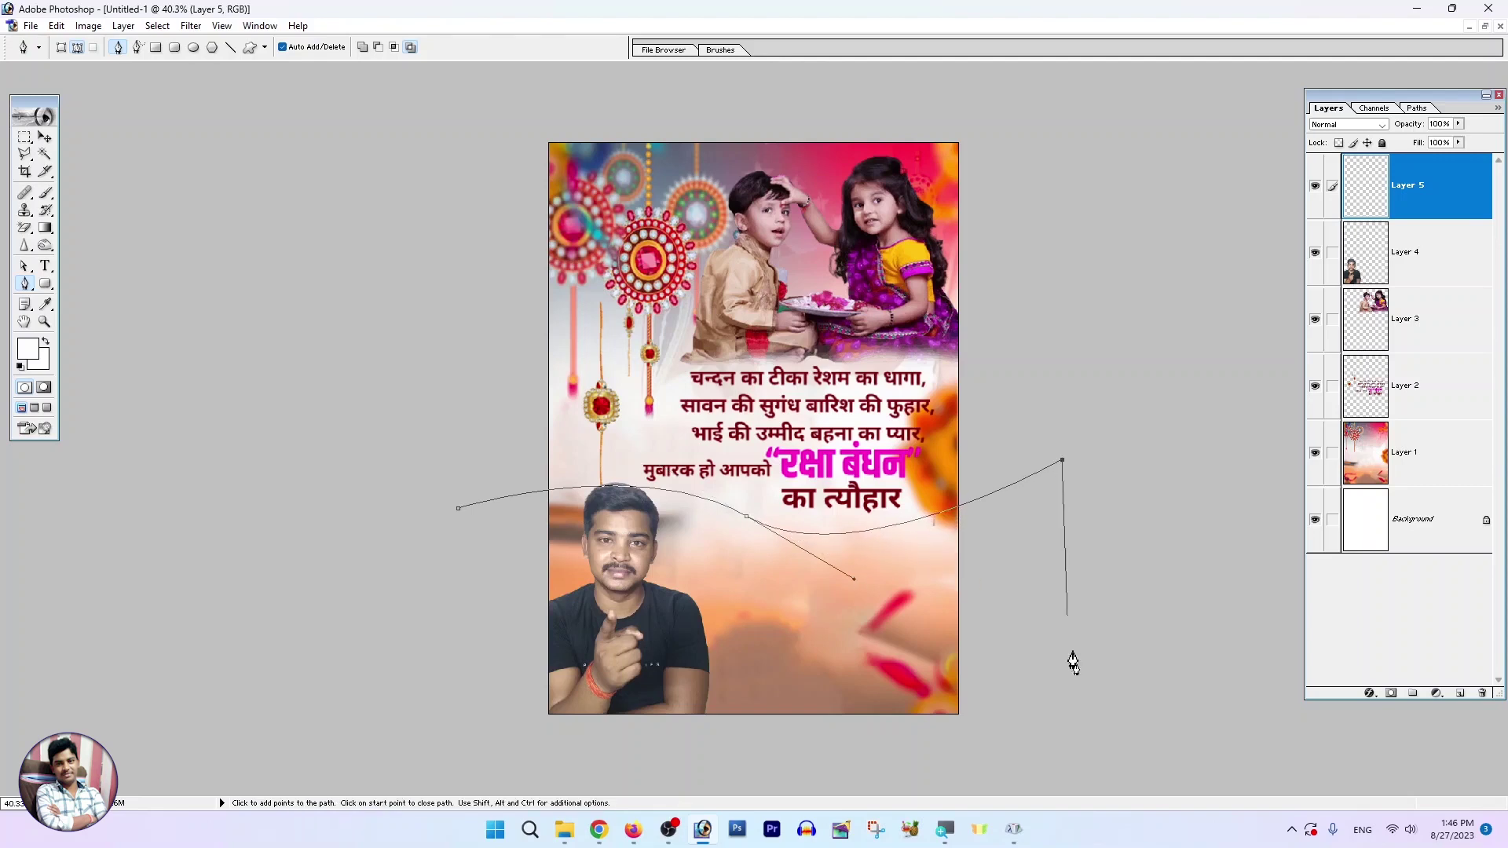
{"action": "left_click", "coordinate": [1073, 759]}
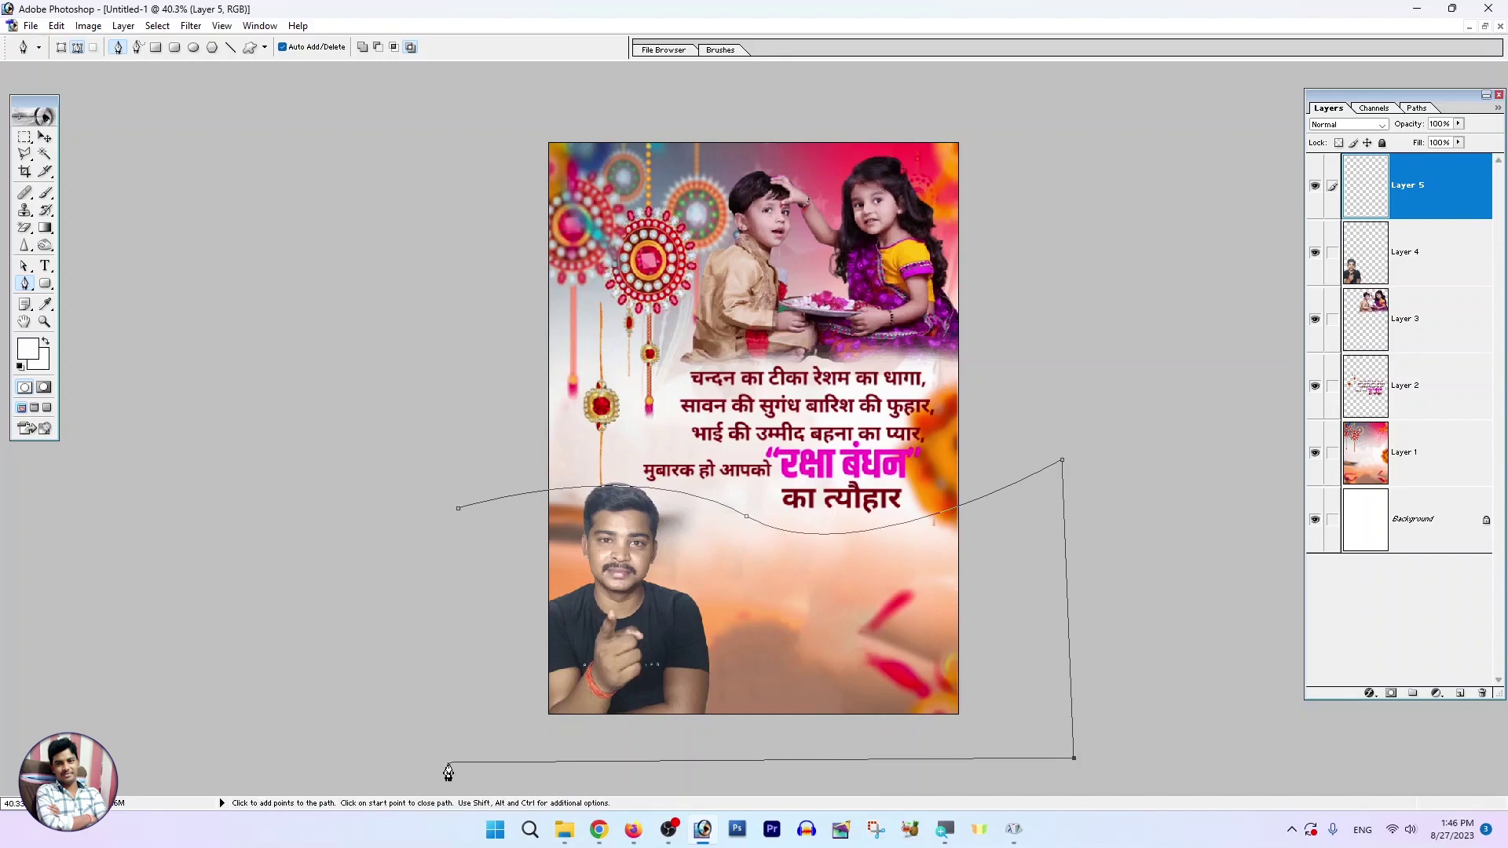
{"action": "left_click", "coordinate": [449, 762]}
{"action": "left_click", "coordinate": [457, 508]}
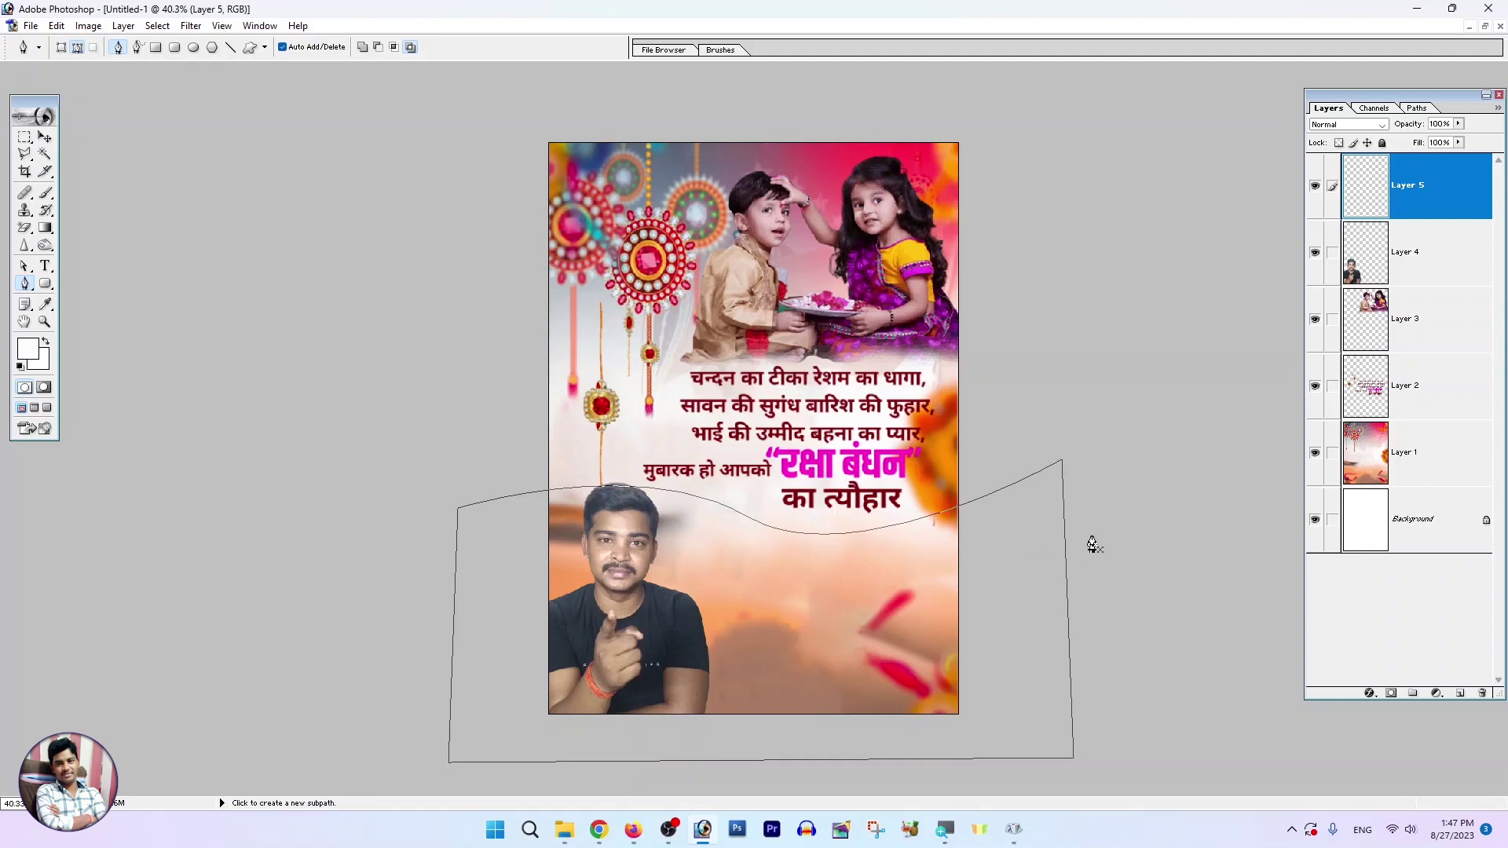
Convert the path to a selection, fill it with white, and deselect.
{"action": "key", "text": "ctrl+Return"}
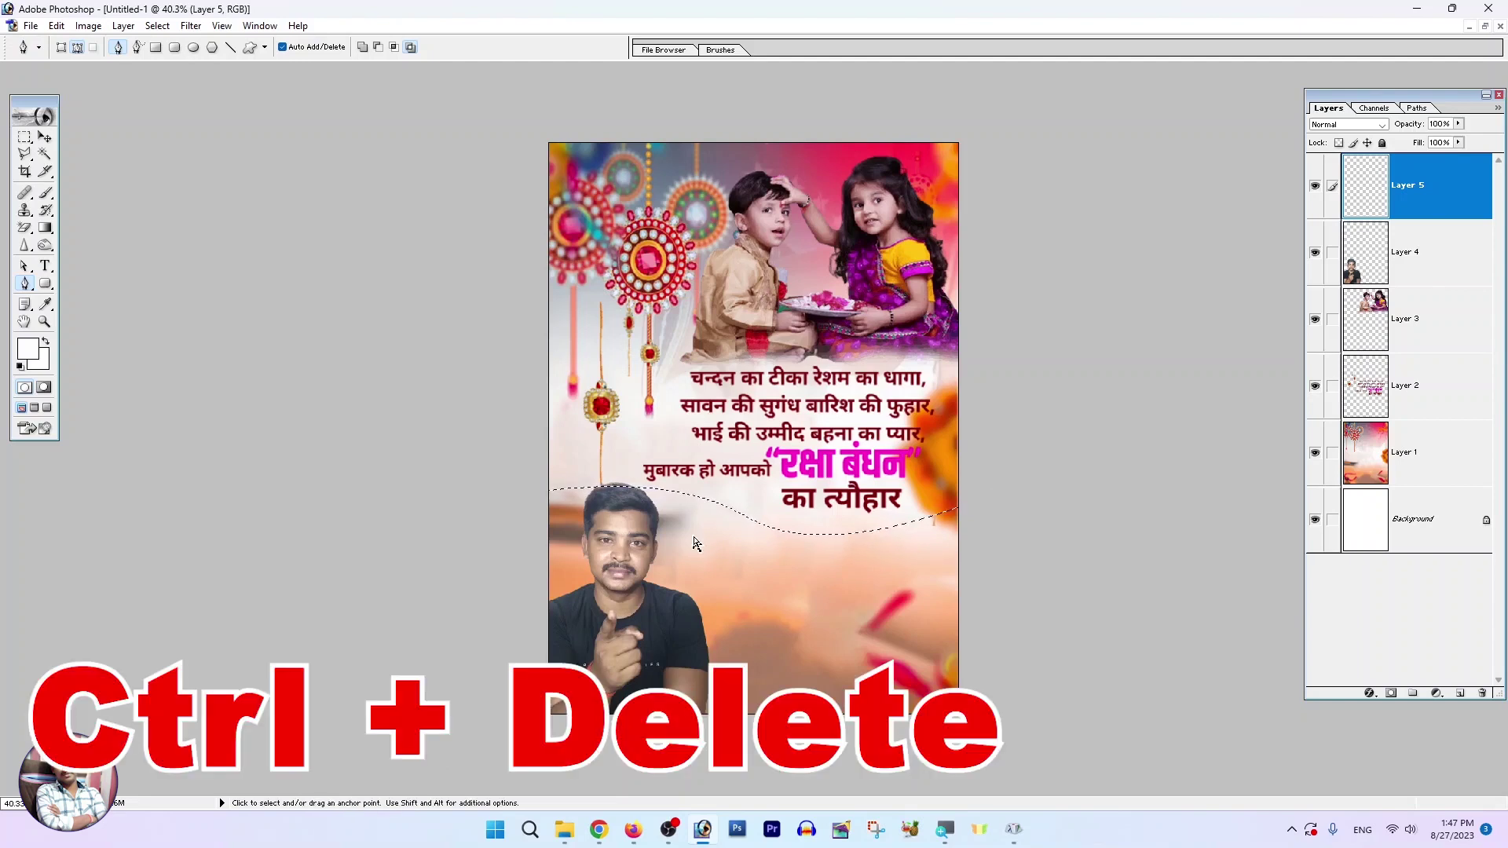
{"action": "key", "text": "ctrl+Delete"}
{"action": "key", "text": "ctrl+d"}
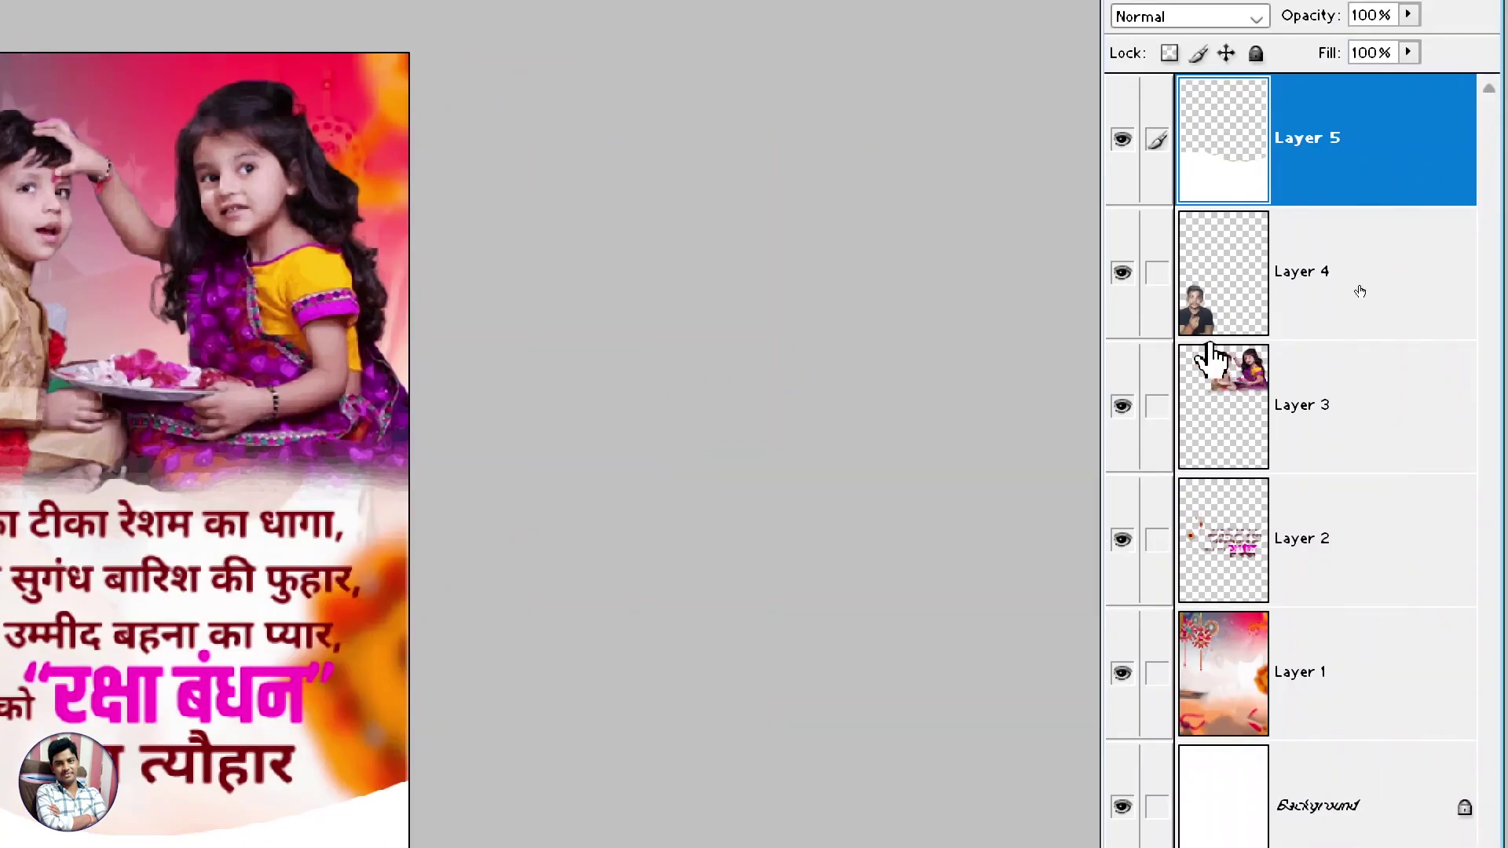
Move the presenter photo above the white wave layer, then duplicate Layer 5 as Layer 5 copy.
{"action": "left_click_drag", "start_coordinate": [1362, 271], "coordinate": [1361, 139]}
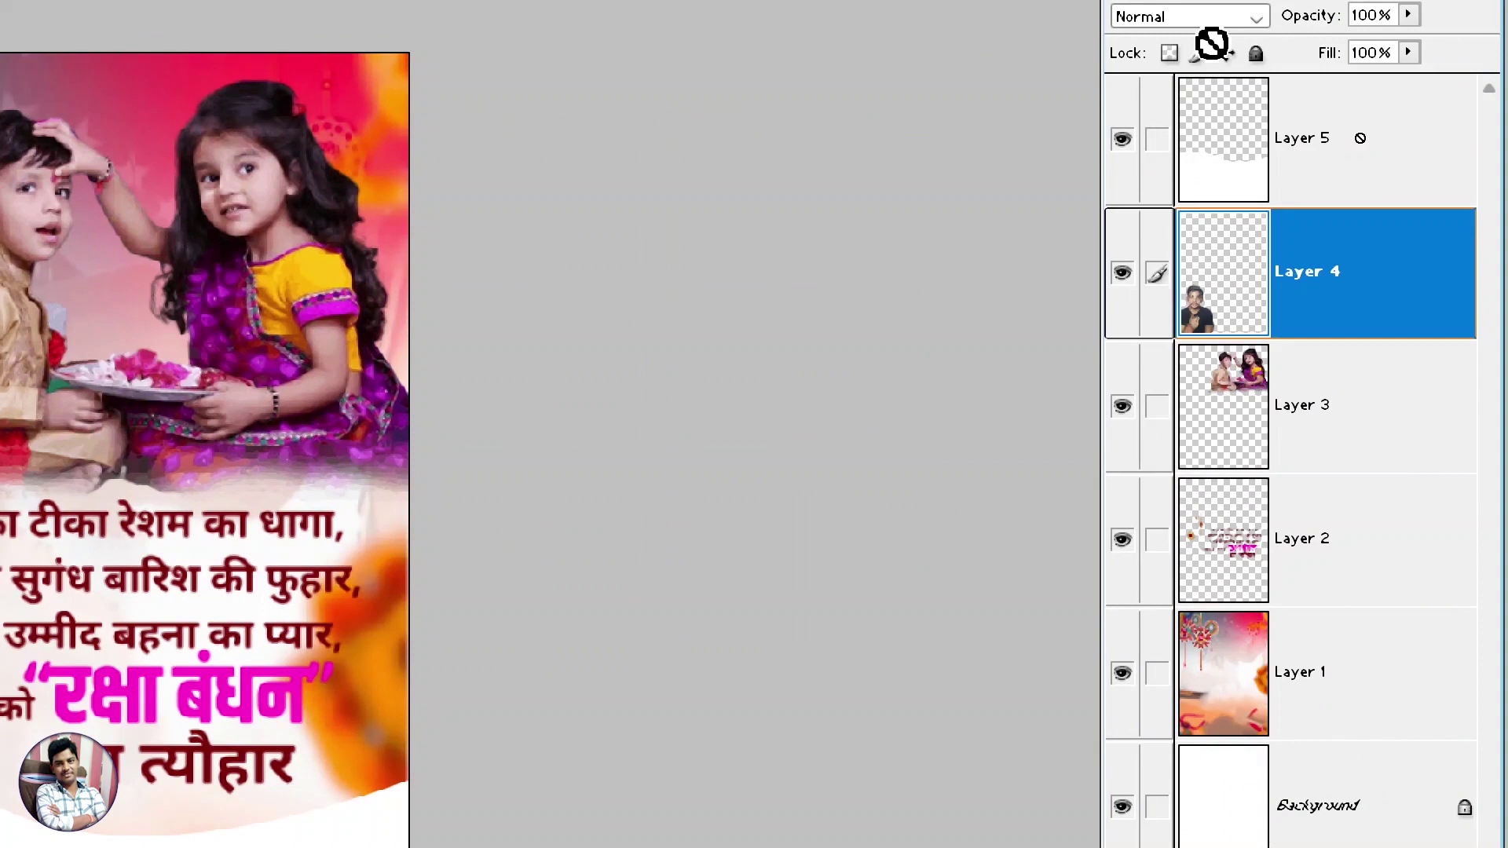
{"action": "left_click_drag", "start_coordinate": [1213, 43], "coordinate": [1212, 111]}
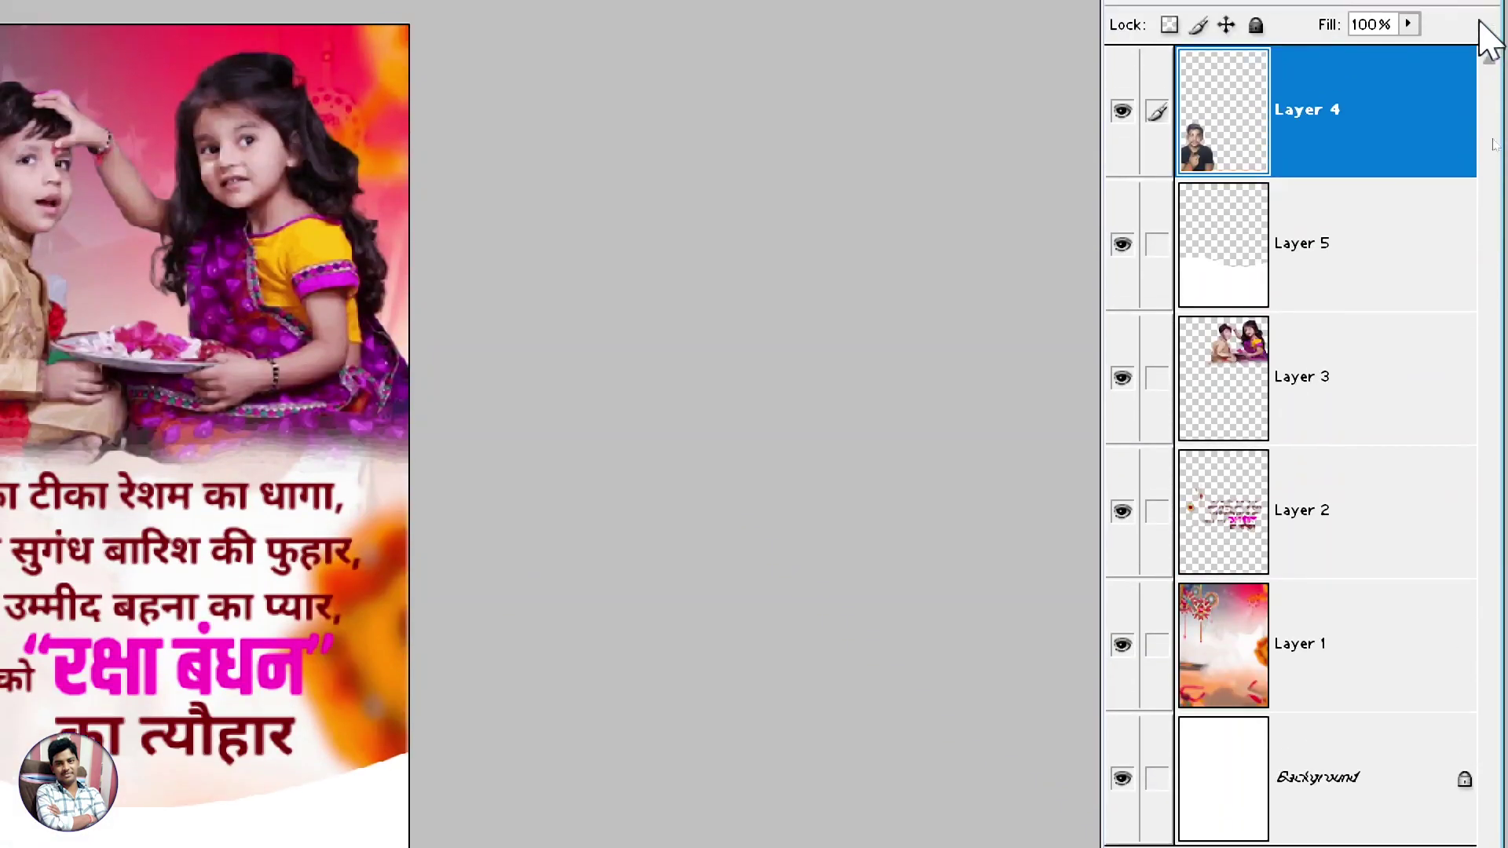
{"action": "left_click", "coordinate": [1288, 292]}
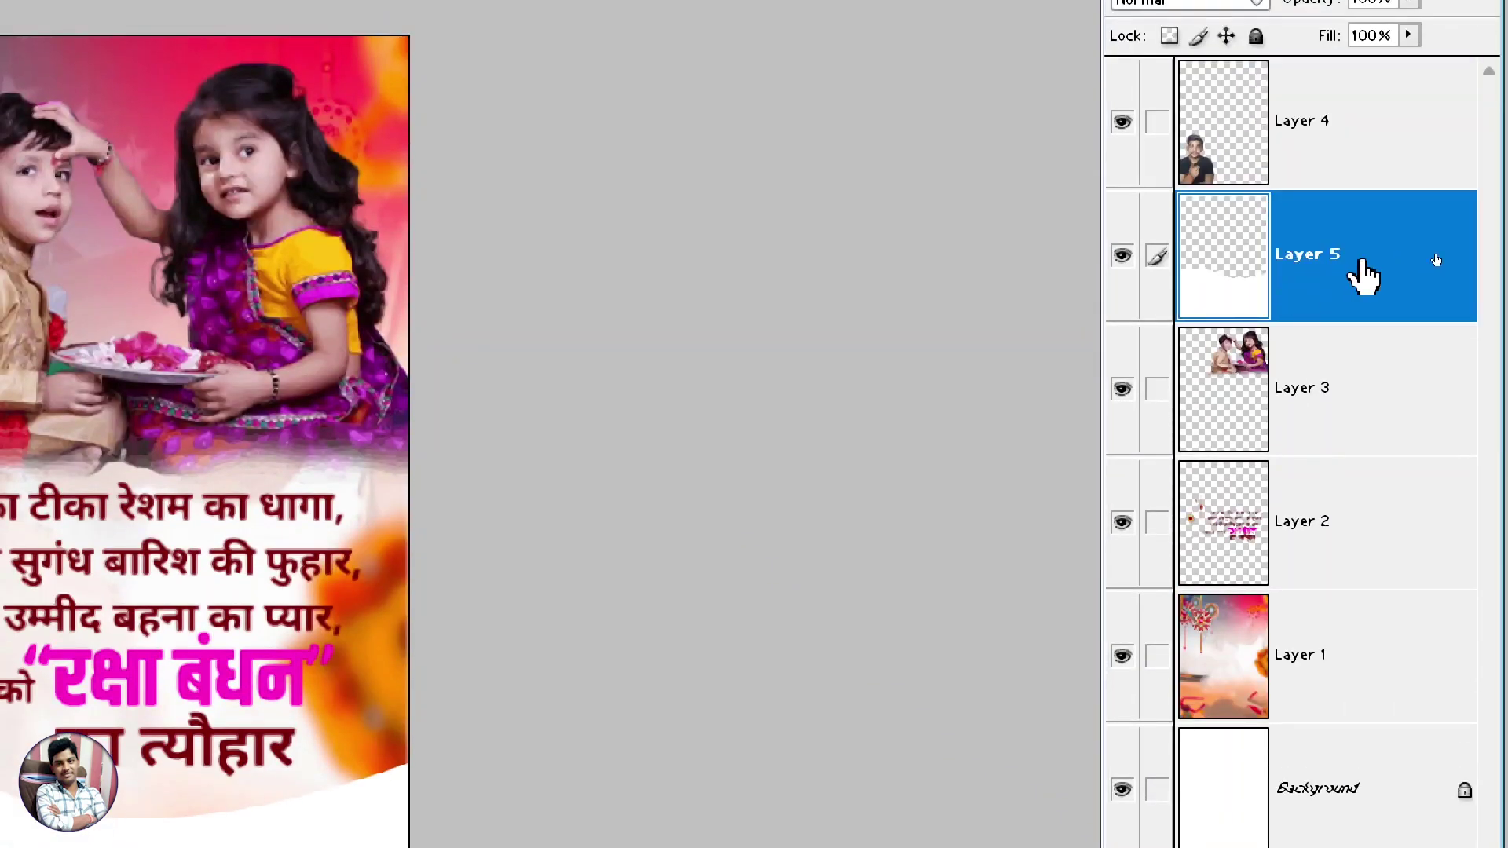
{"action": "key", "text": "ctrl+j"}
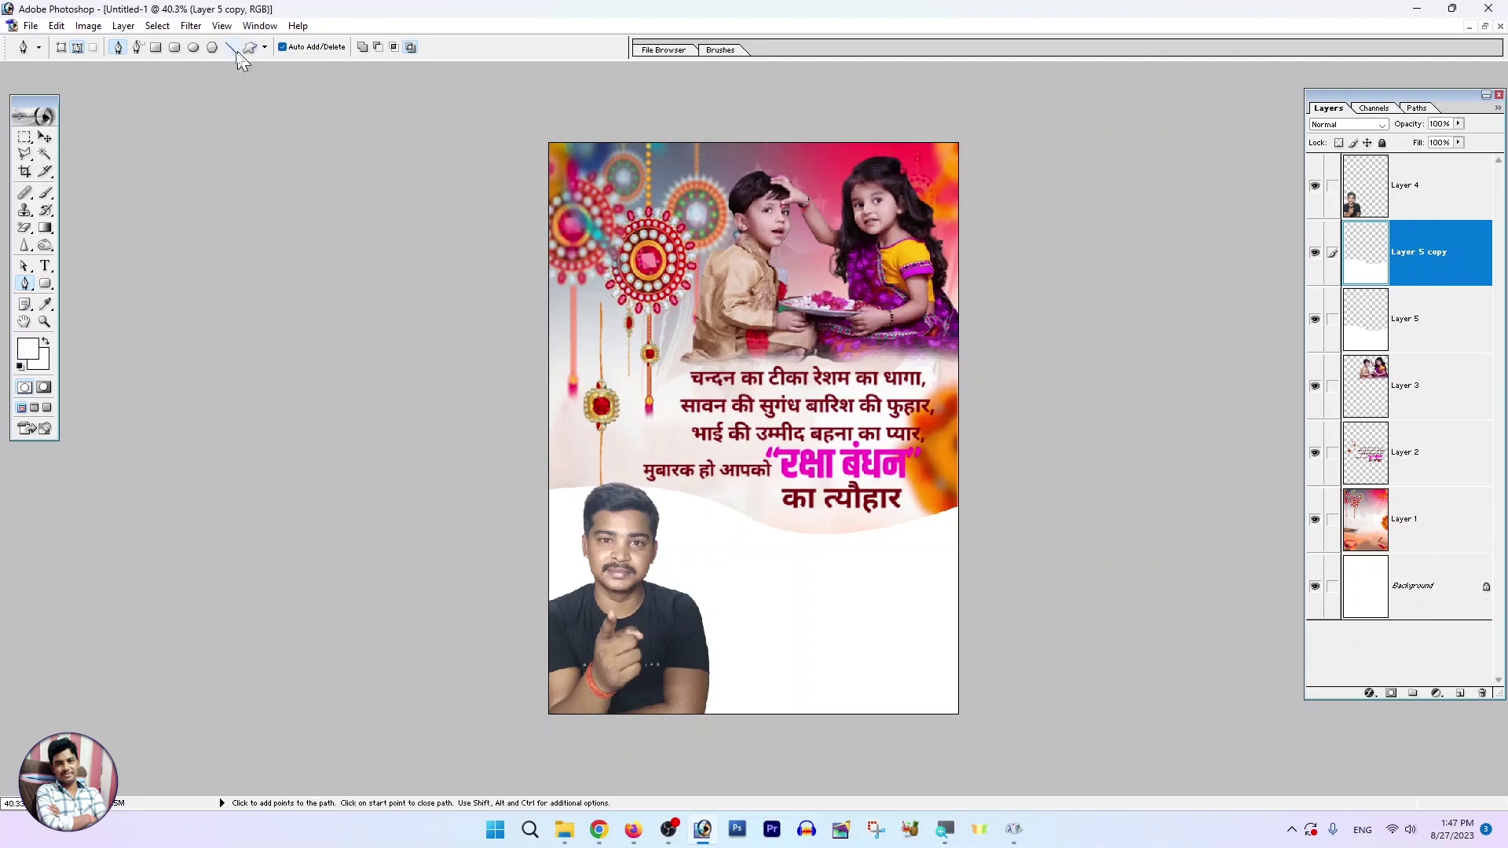
Apply a black-to-white 90° Gradient Overlay to Layer 5 copy, ready to edit its colours.
{"action": "left_click", "coordinate": [122, 26]}
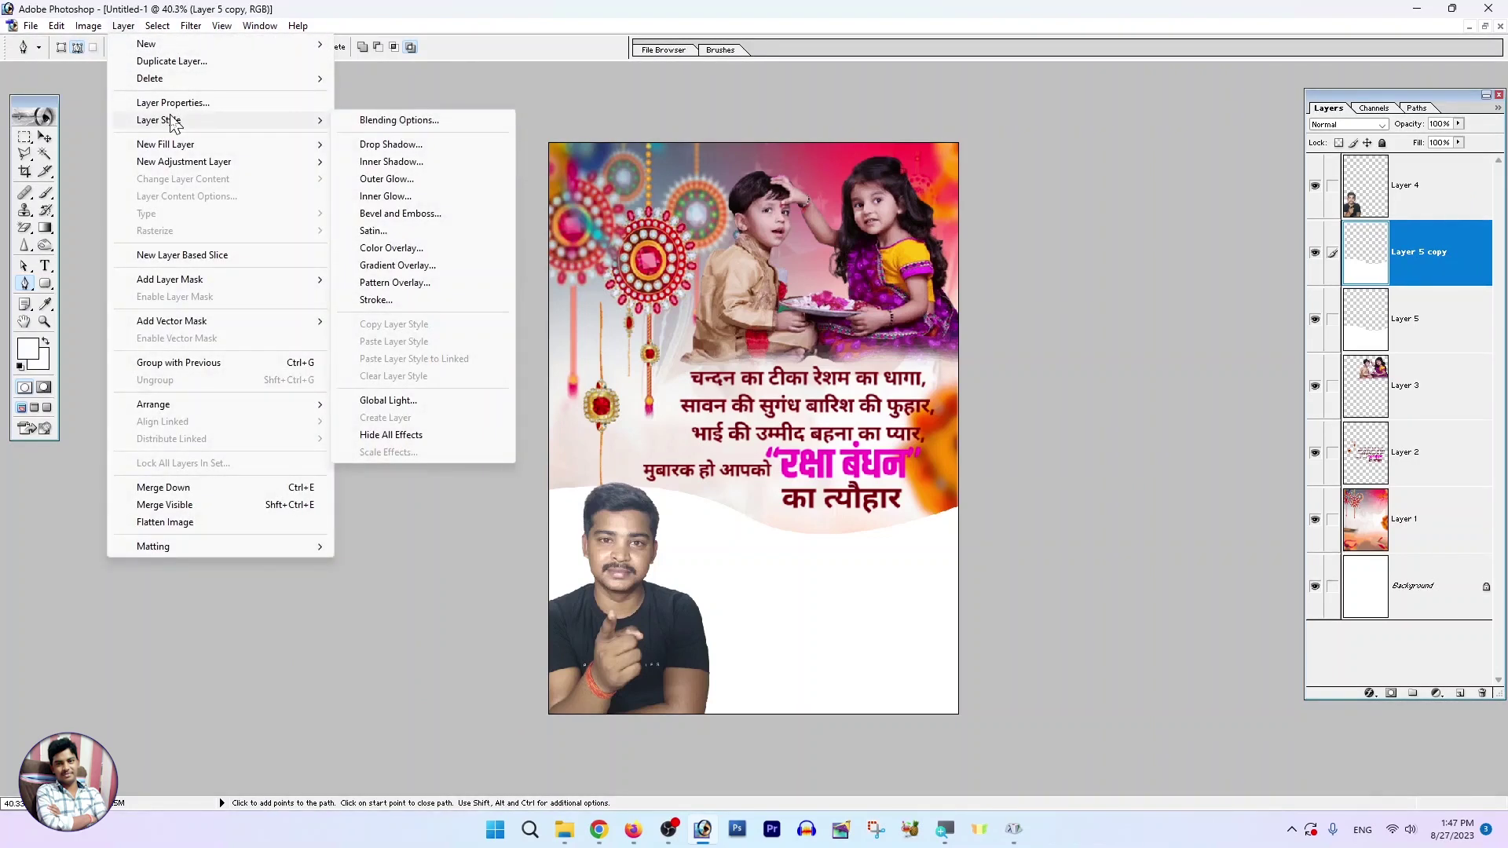
{"action": "mouse_move", "coordinate": [158, 120]}
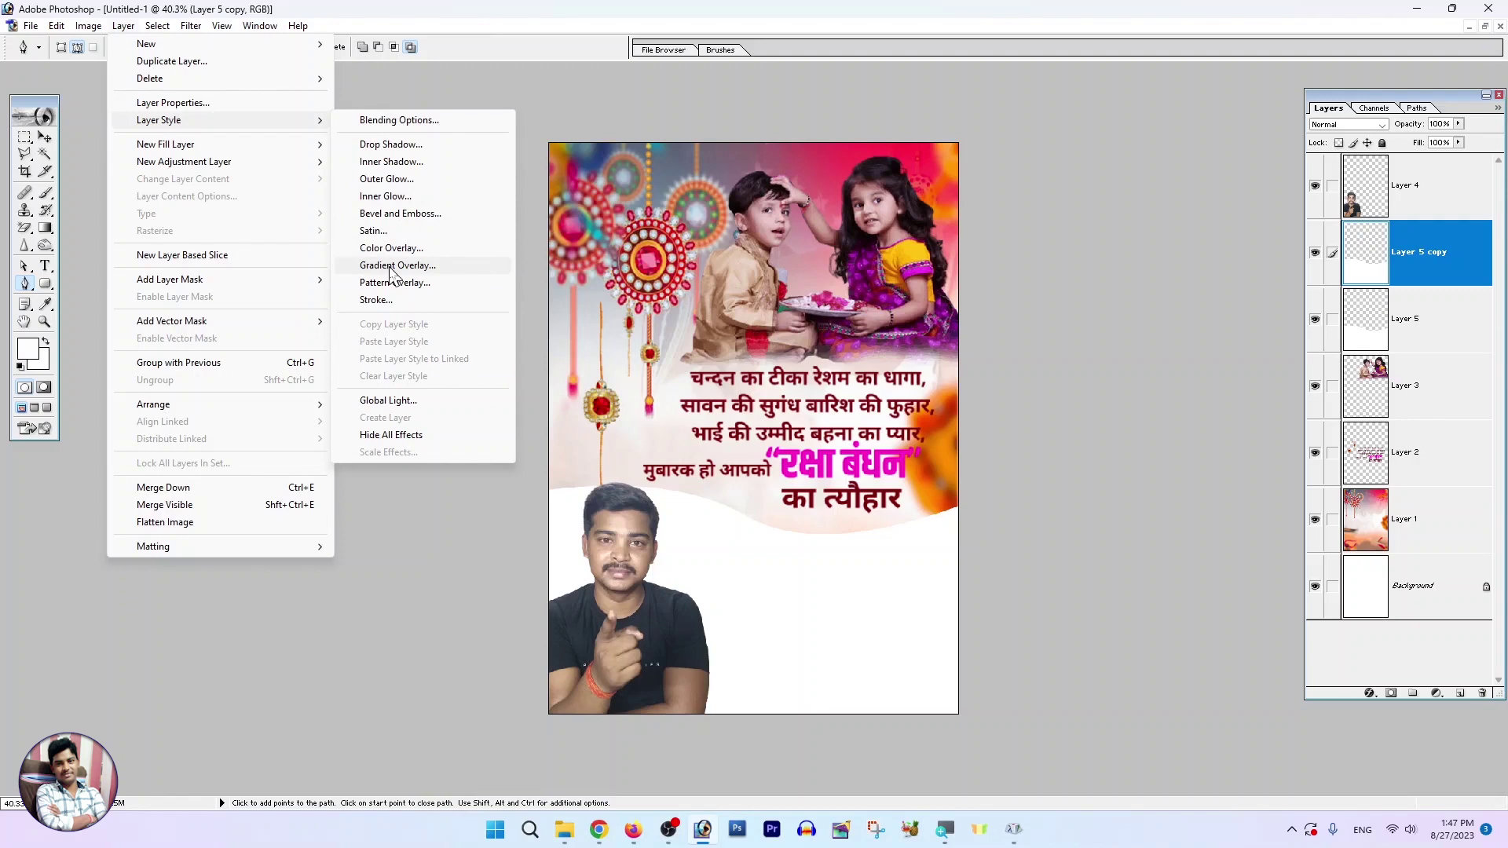
{"action": "left_click", "coordinate": [390, 267]}
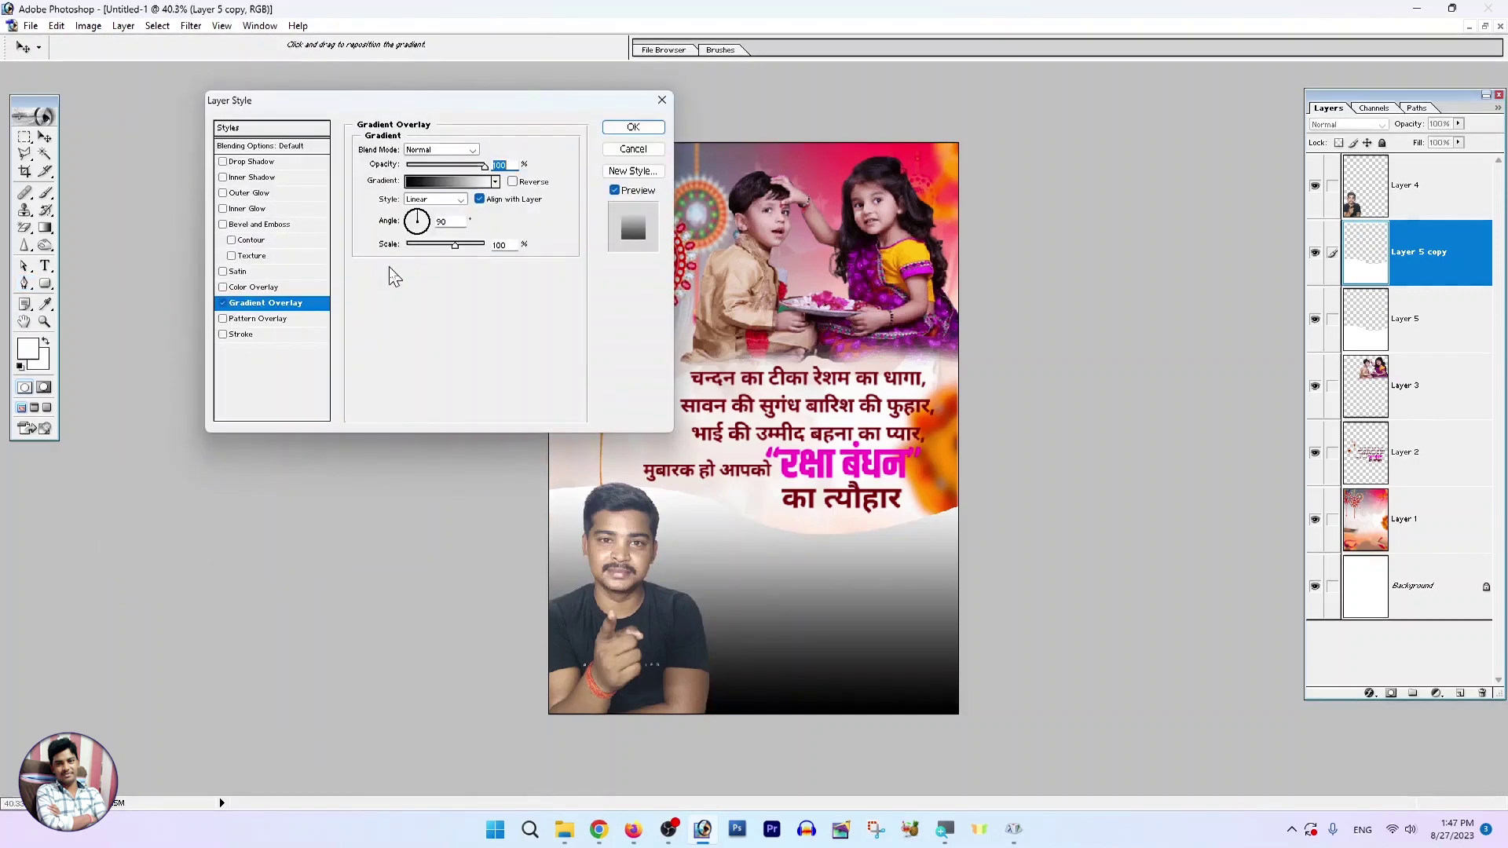
{"action": "left_click_drag", "start_coordinate": [444, 114], "coordinate": [1127, 119]}
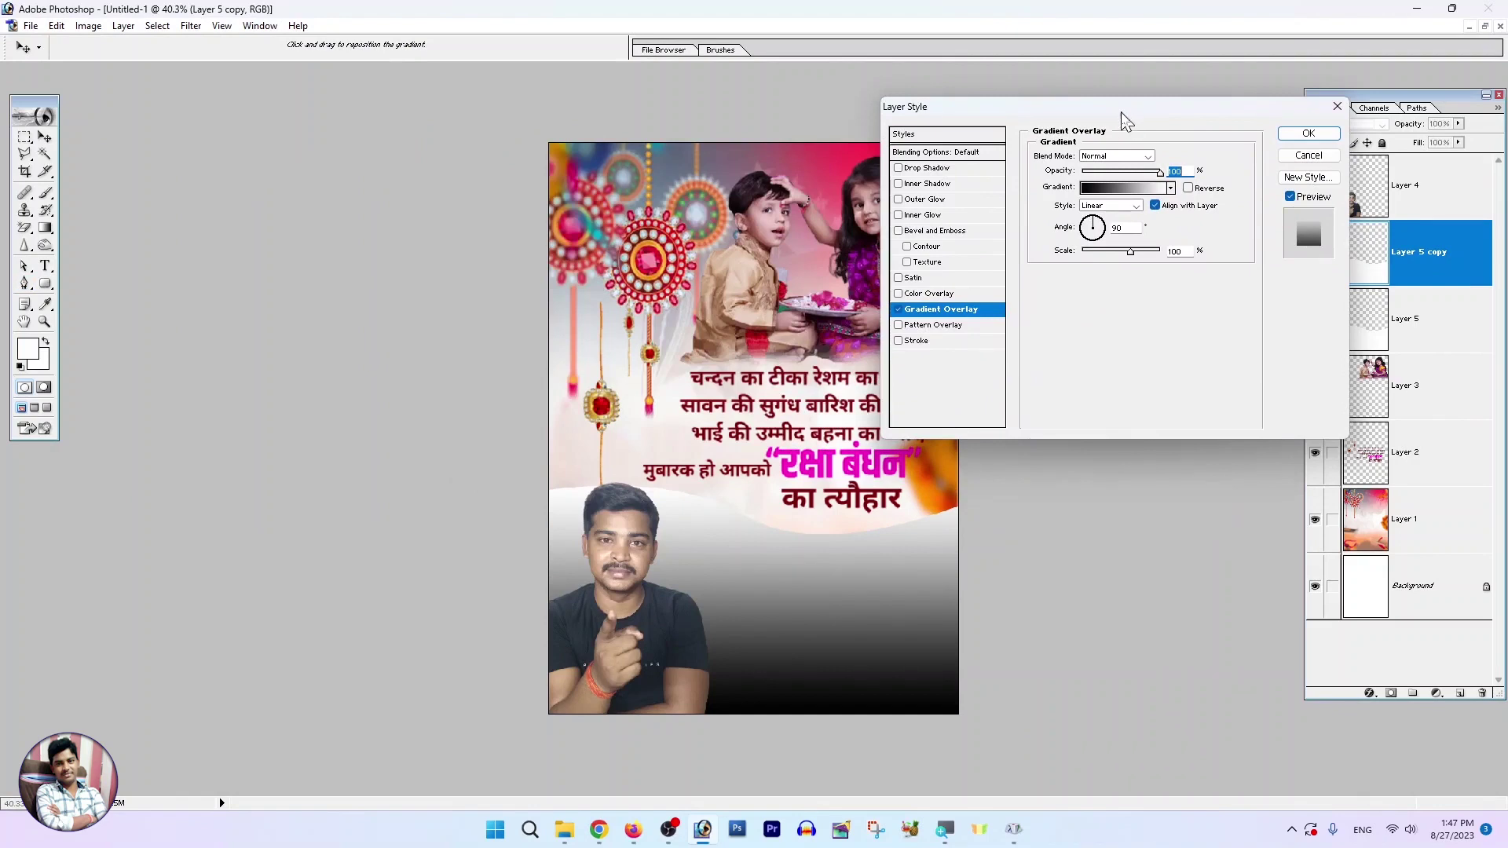
{"action": "left_click", "coordinate": [1125, 189]}
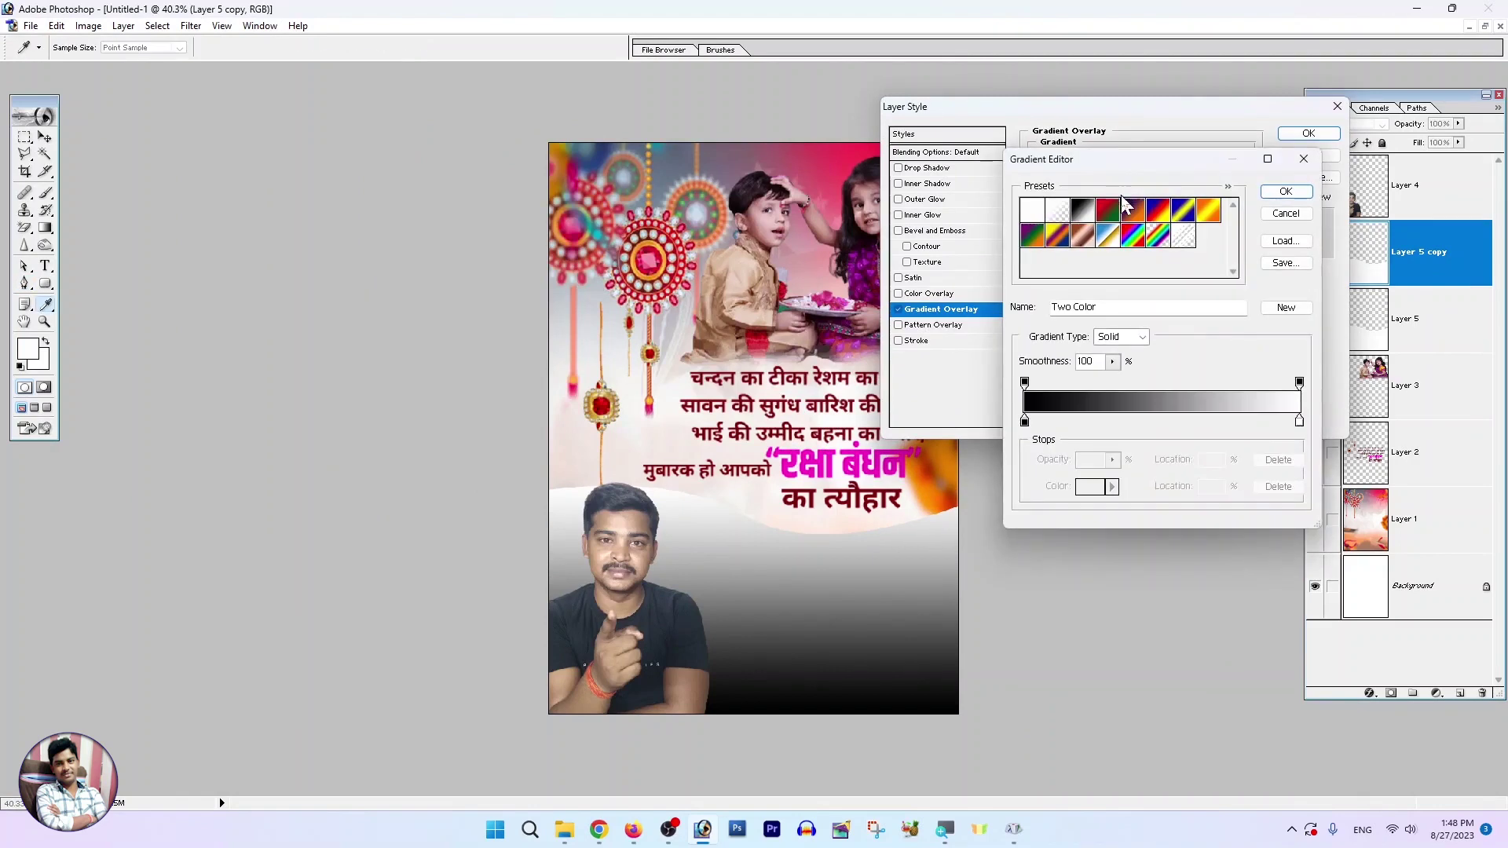
Set the gradient's left colour stop to pink DB28C0.
{"action": "left_click", "coordinate": [1025, 425]}
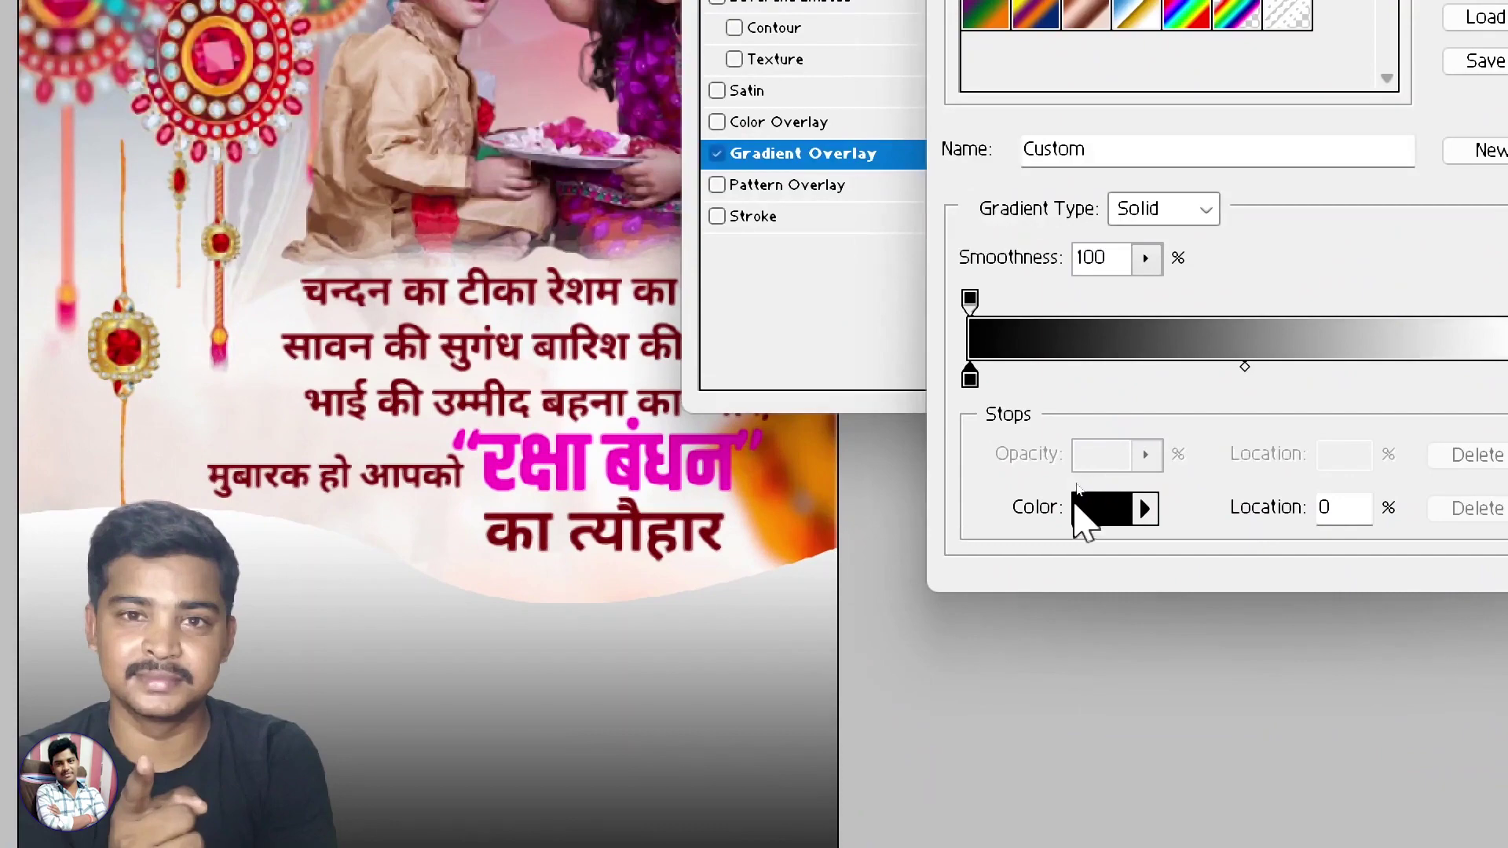
{"action": "left_click", "coordinate": [1088, 509]}
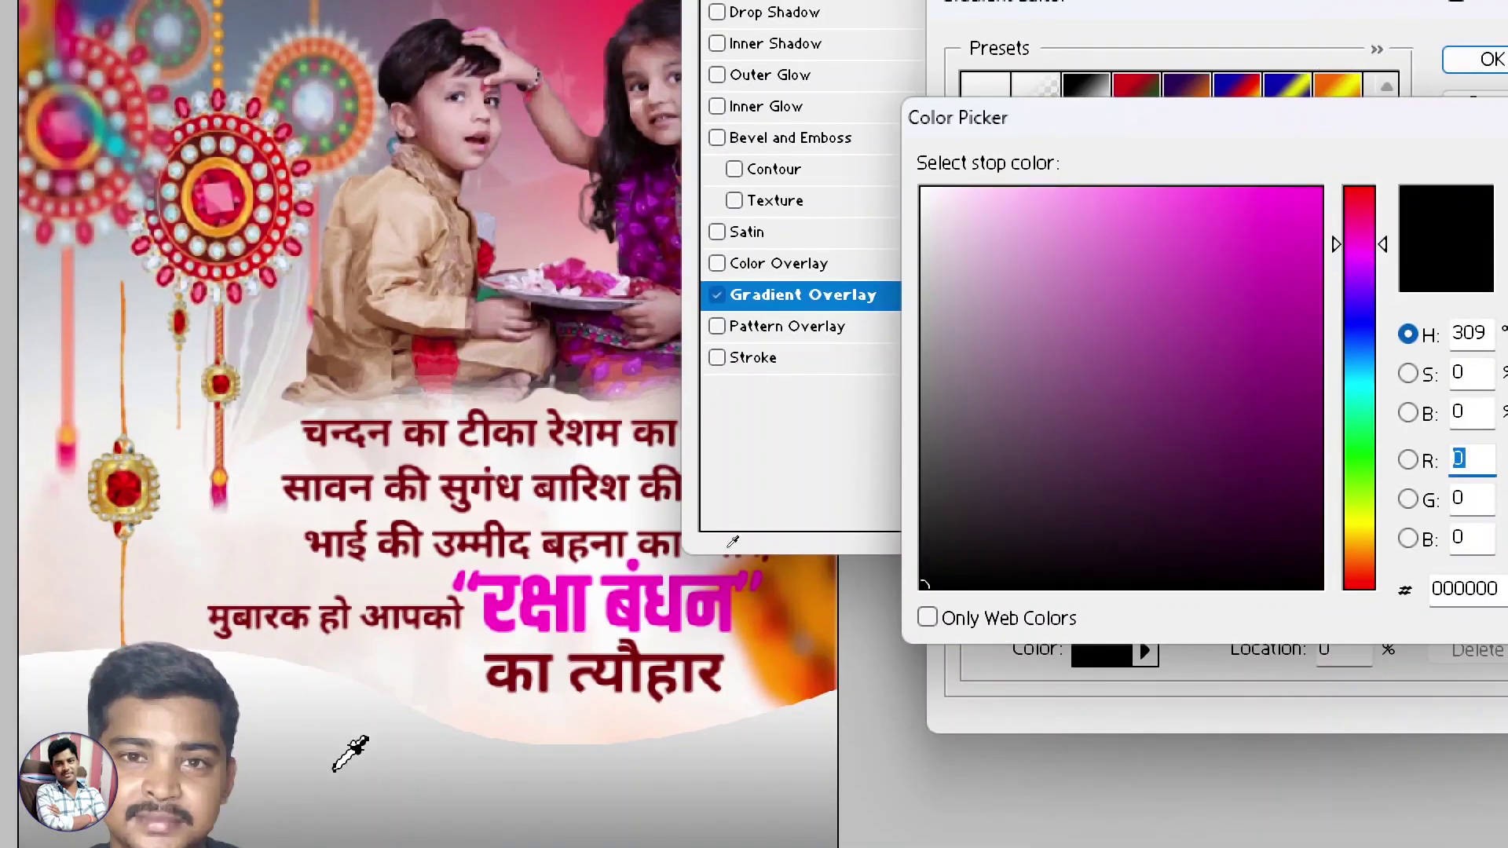
{"action": "left_click", "coordinate": [1274, 332]}
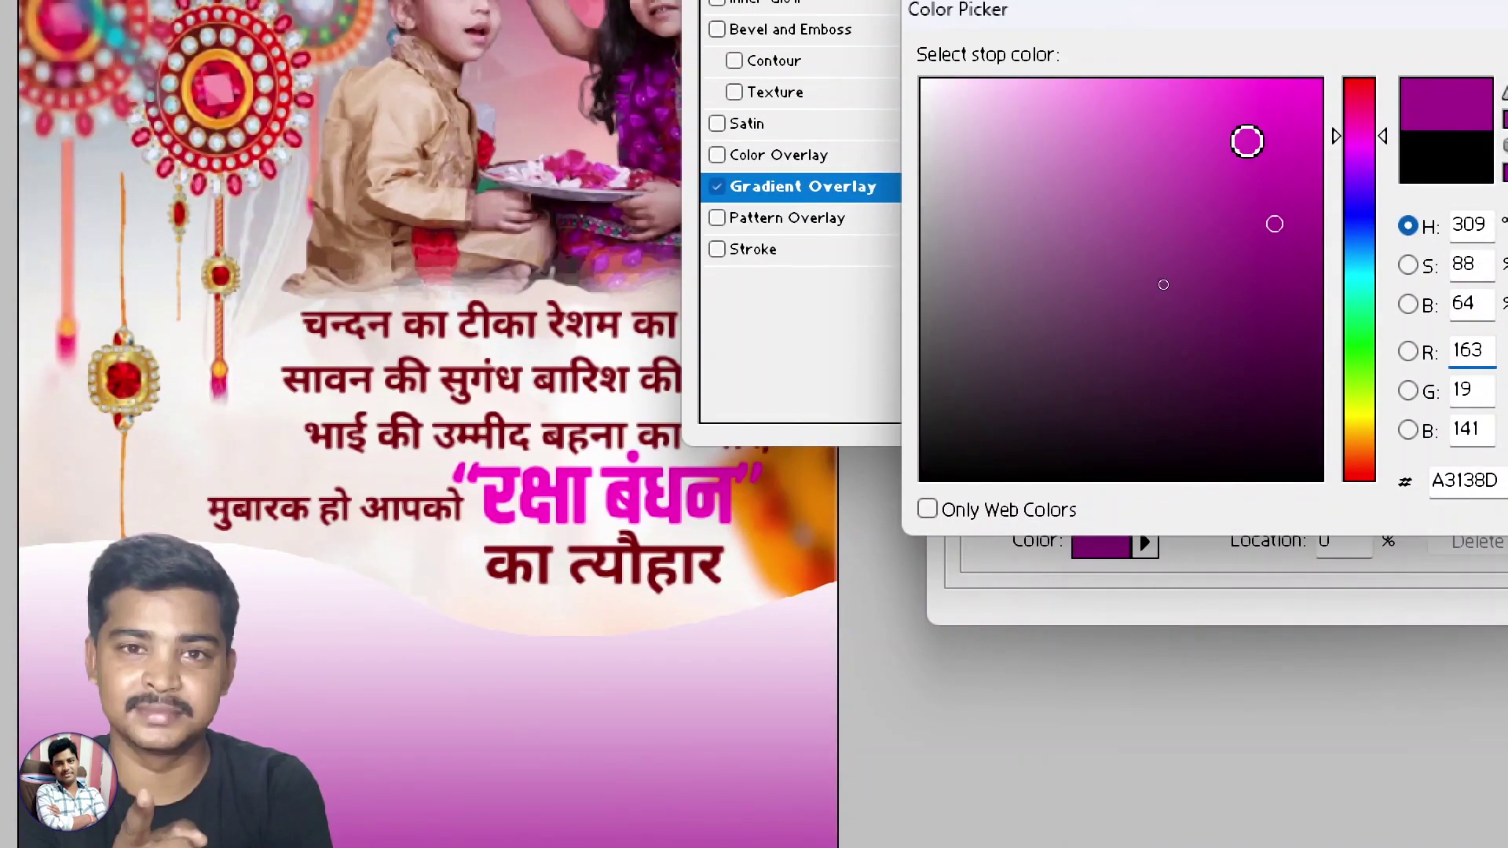
{"action": "left_click", "coordinate": [1249, 134]}
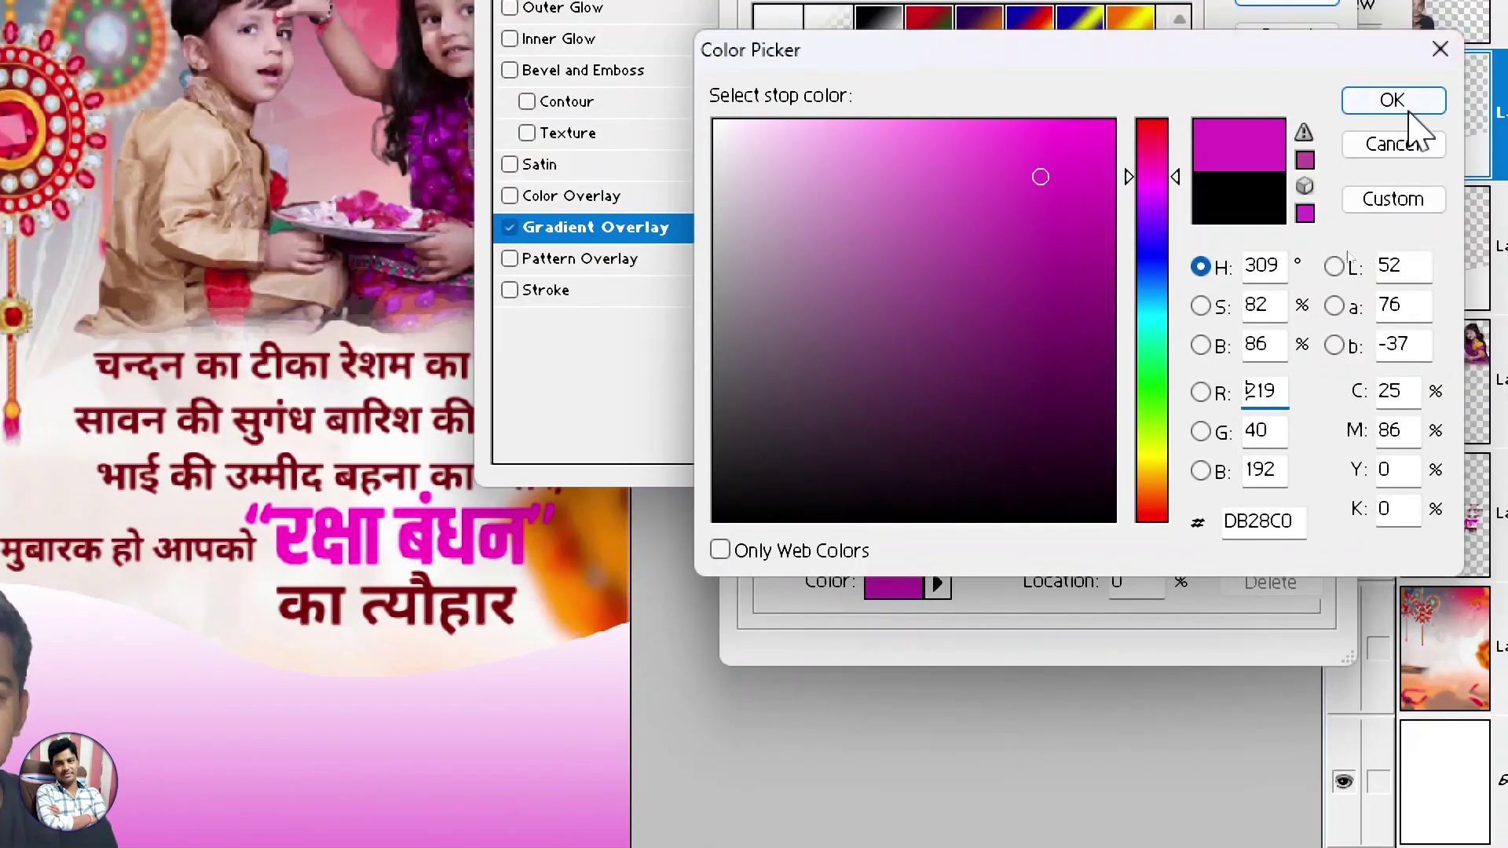
{"action": "left_click", "coordinate": [1394, 105]}
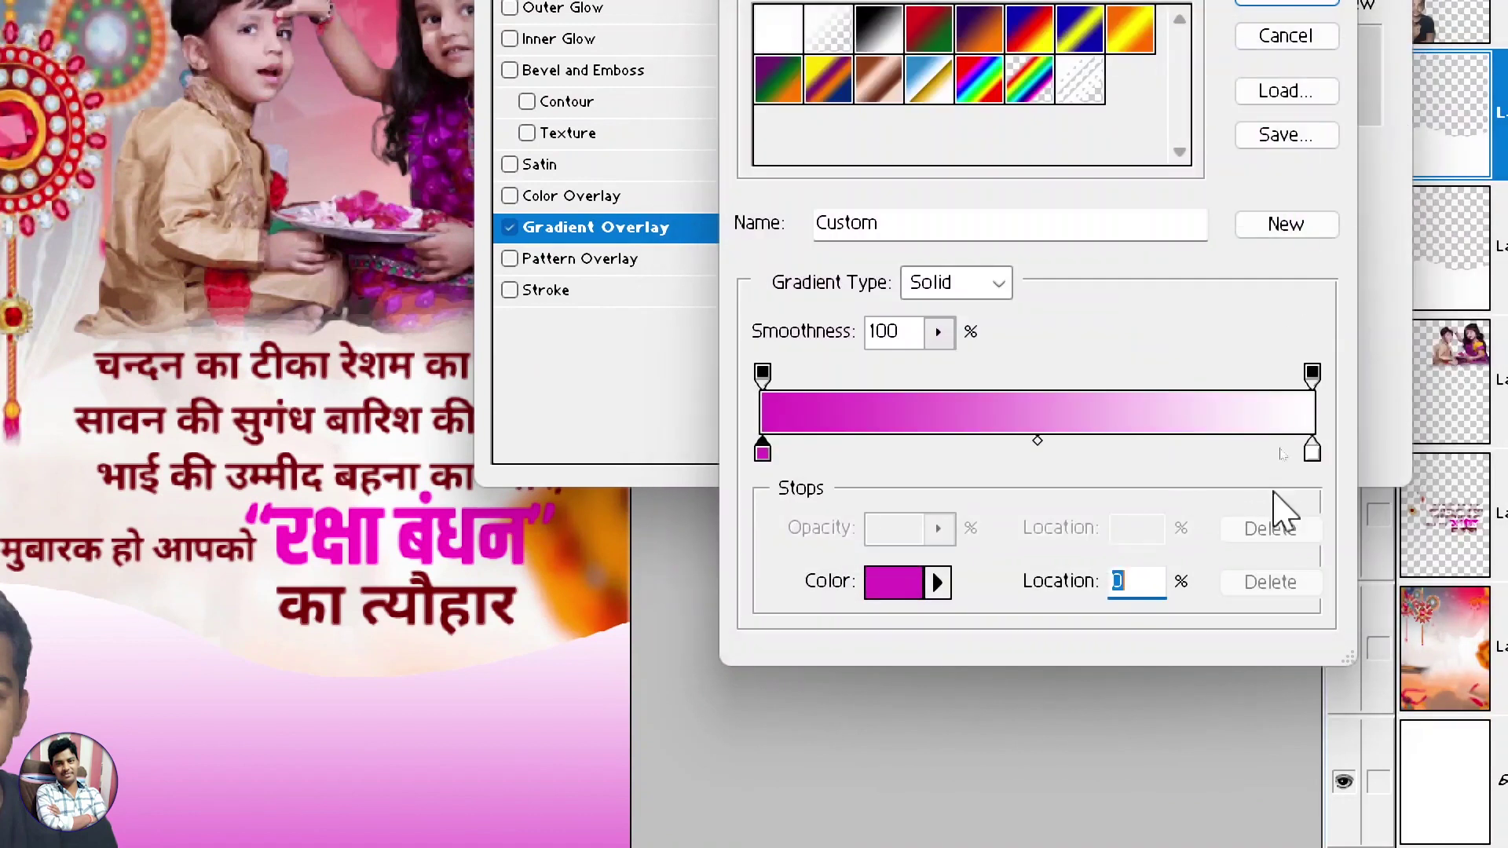
Set the right colour stop to dark purple 3D0041 and accept the gradient.
{"action": "left_click", "coordinate": [1313, 454]}
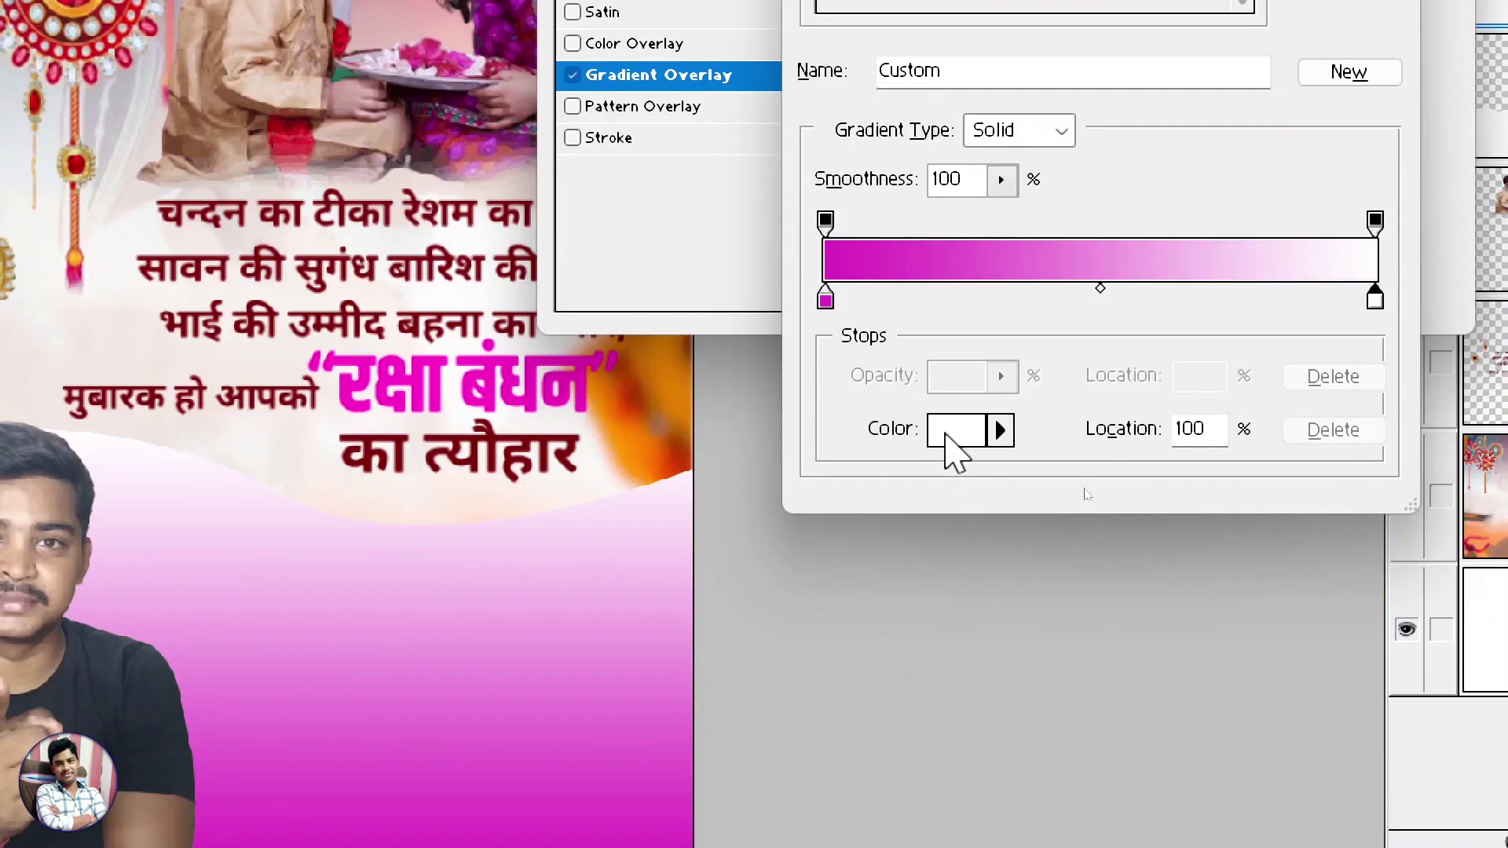
{"action": "left_click", "coordinate": [948, 437]}
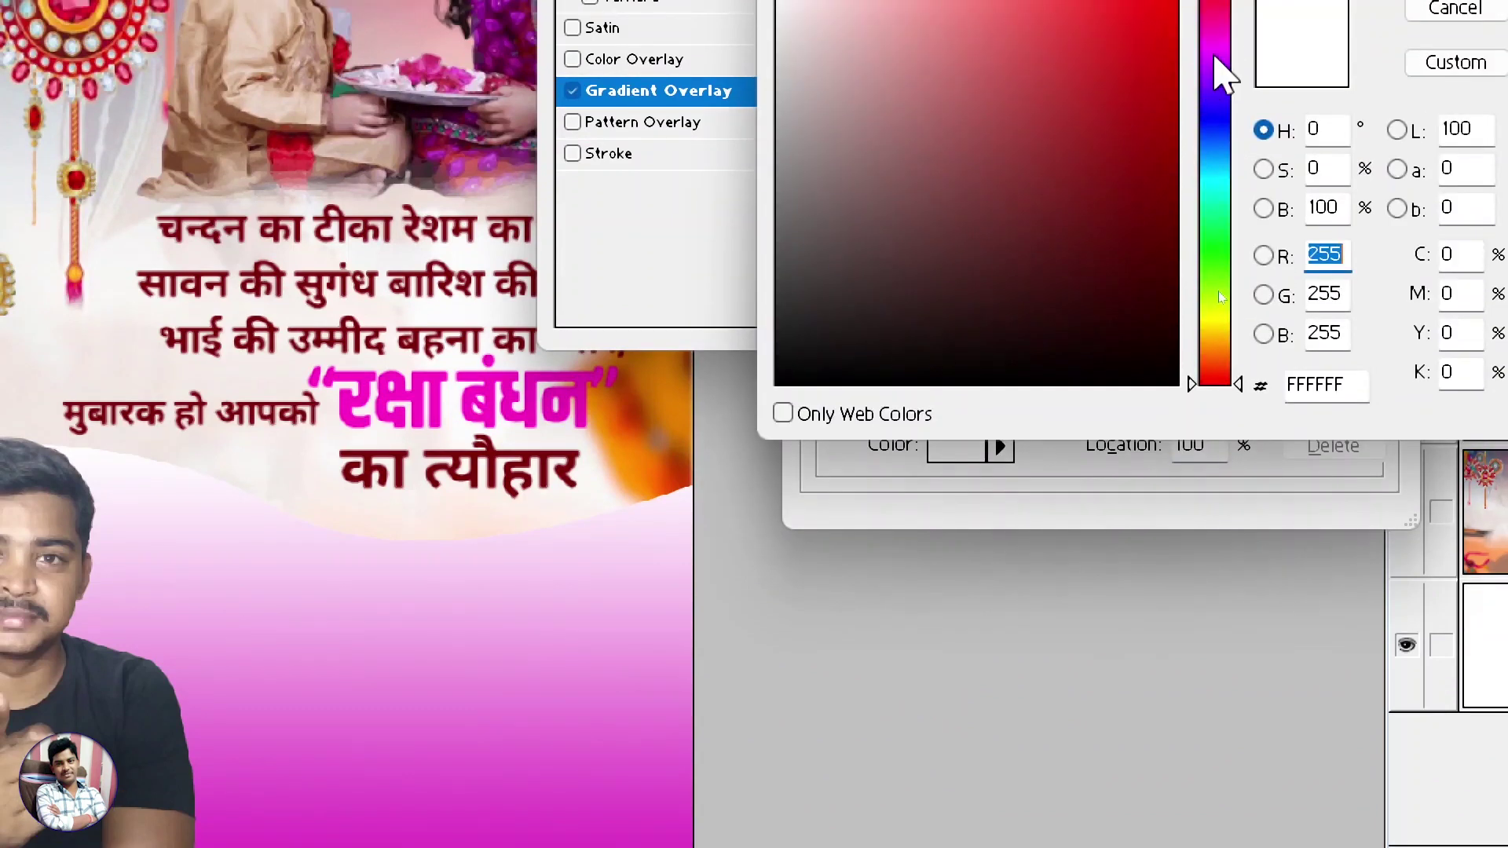
{"action": "left_click", "coordinate": [1215, 57]}
{"action": "left_click", "coordinate": [1166, 189]}
{"action": "left_click", "coordinate": [1128, 237]}
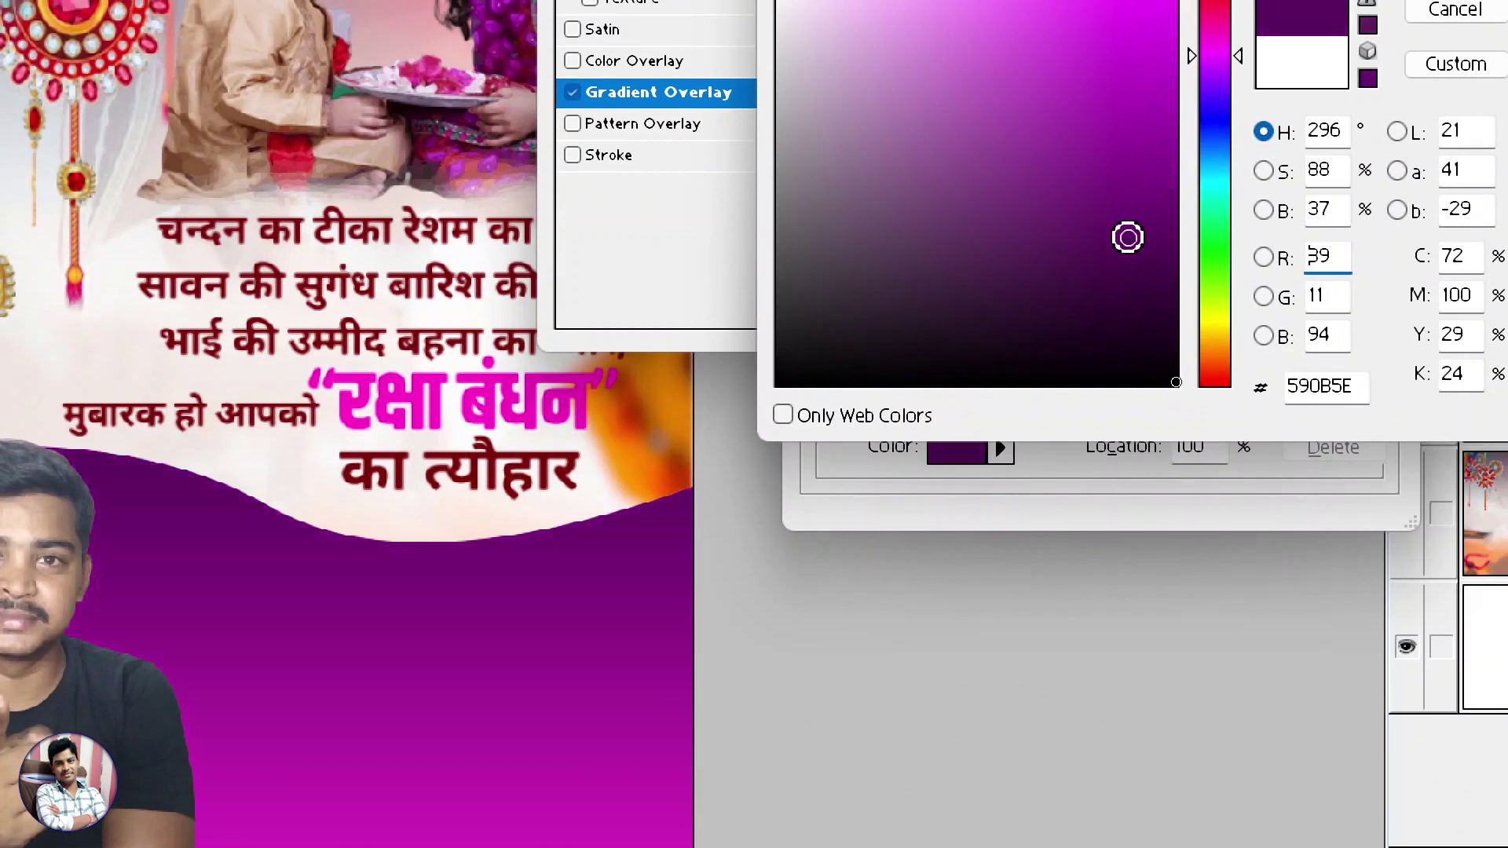
{"action": "left_click_drag", "start_coordinate": [1128, 238], "coordinate": [1186, 284]}
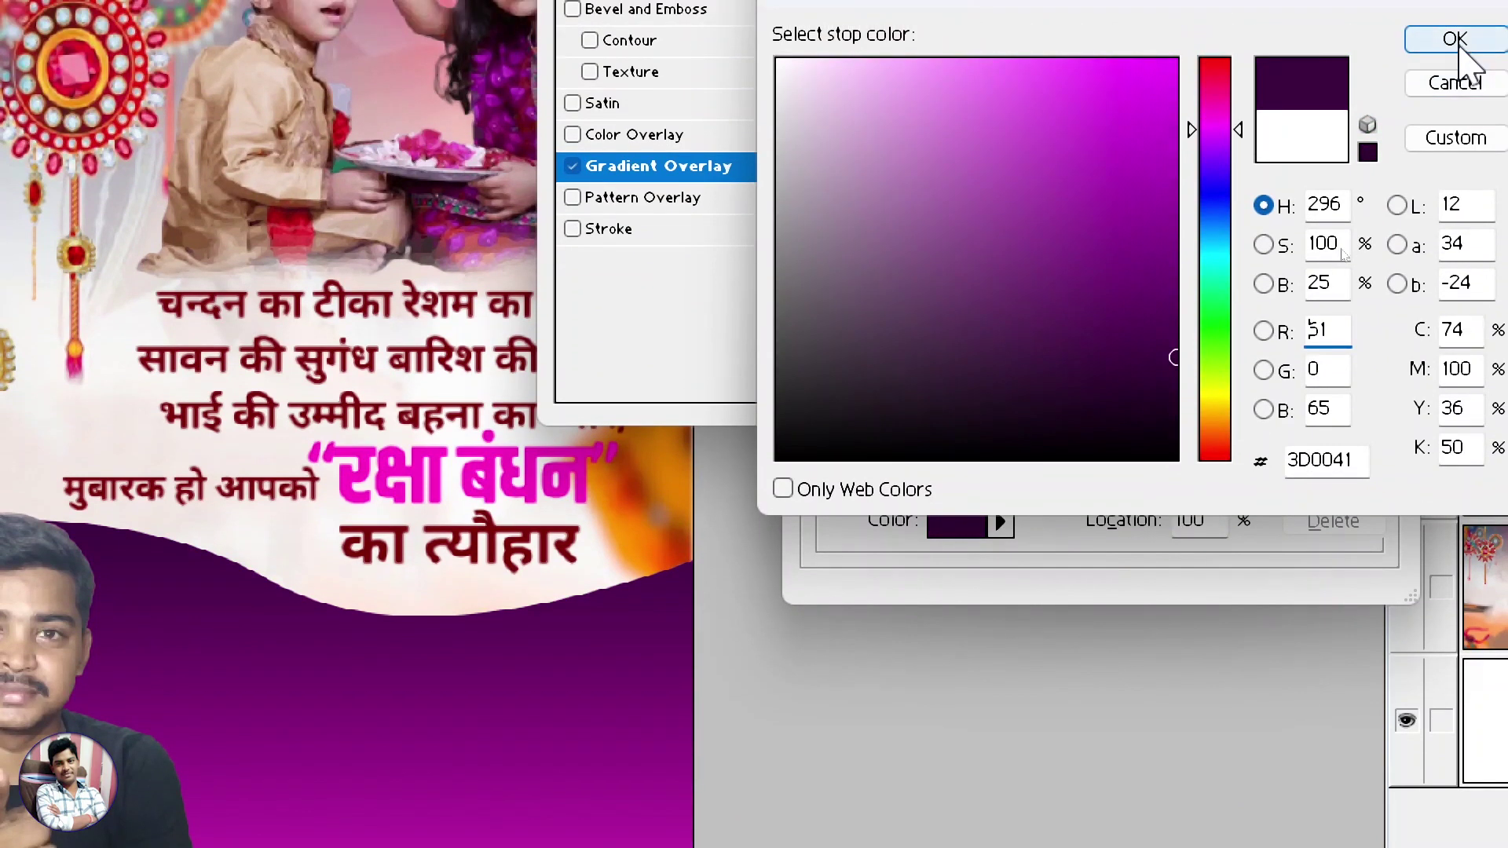
{"action": "left_click", "coordinate": [1454, 6]}
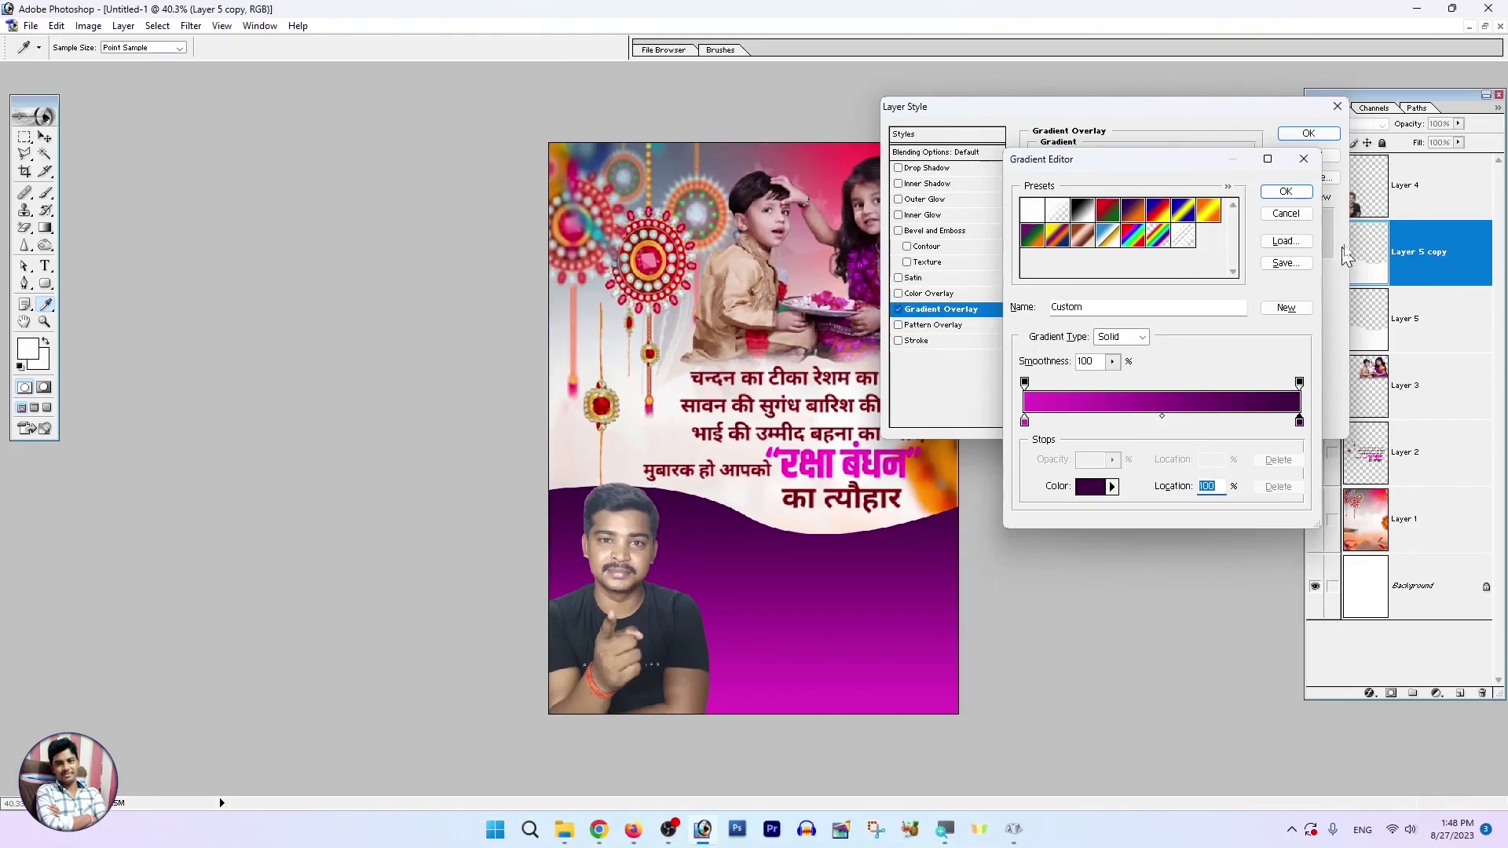
{"action": "left_click", "coordinate": [1286, 192]}
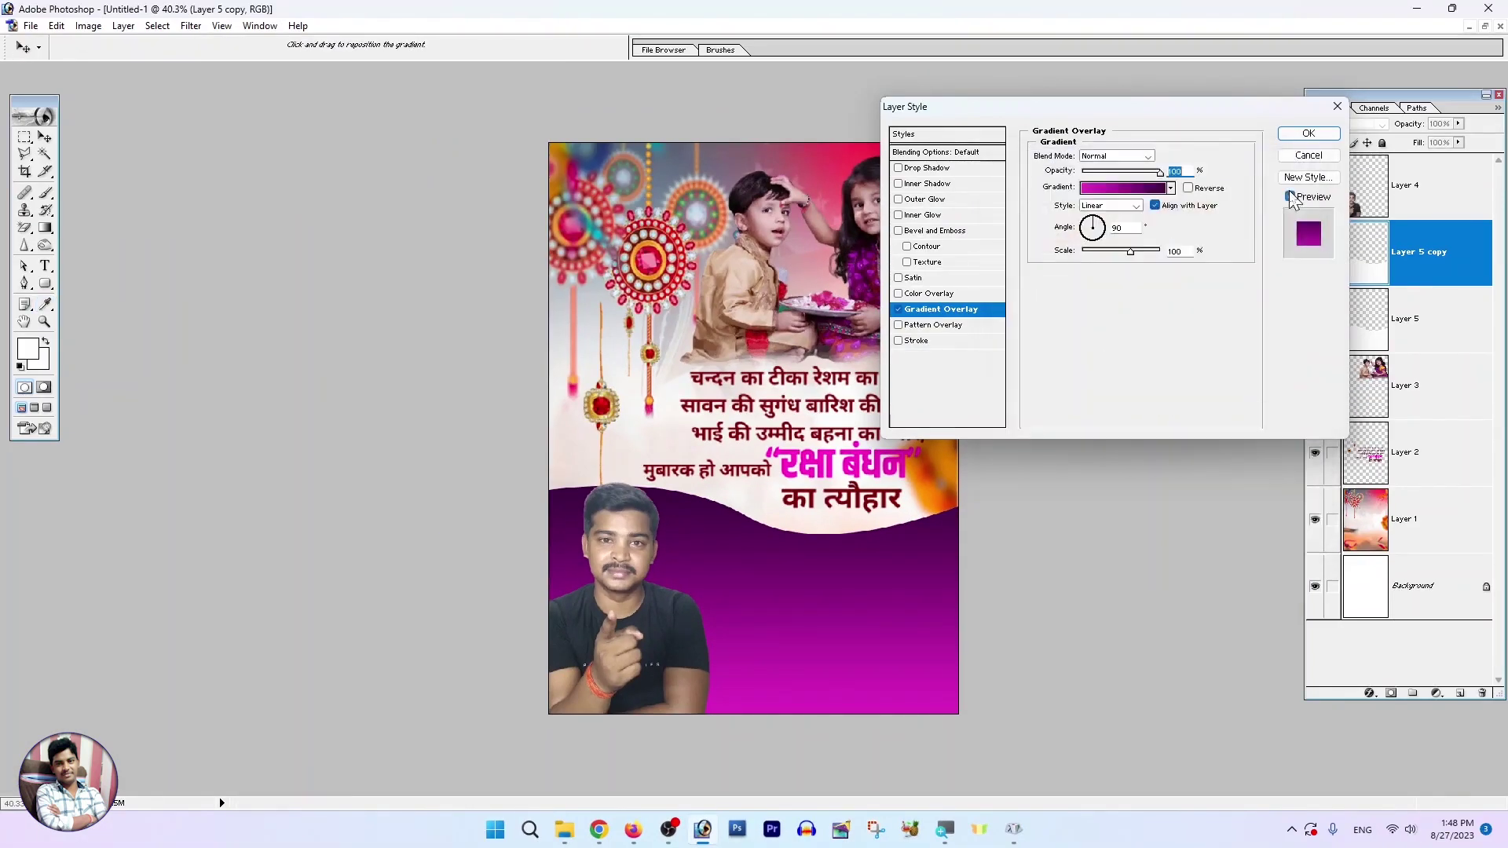
Apply the pink-to-purple overlay and lower the wave so a white band shows above it.
{"action": "left_click", "coordinate": [1300, 135]}
{"action": "key", "text": "p"}
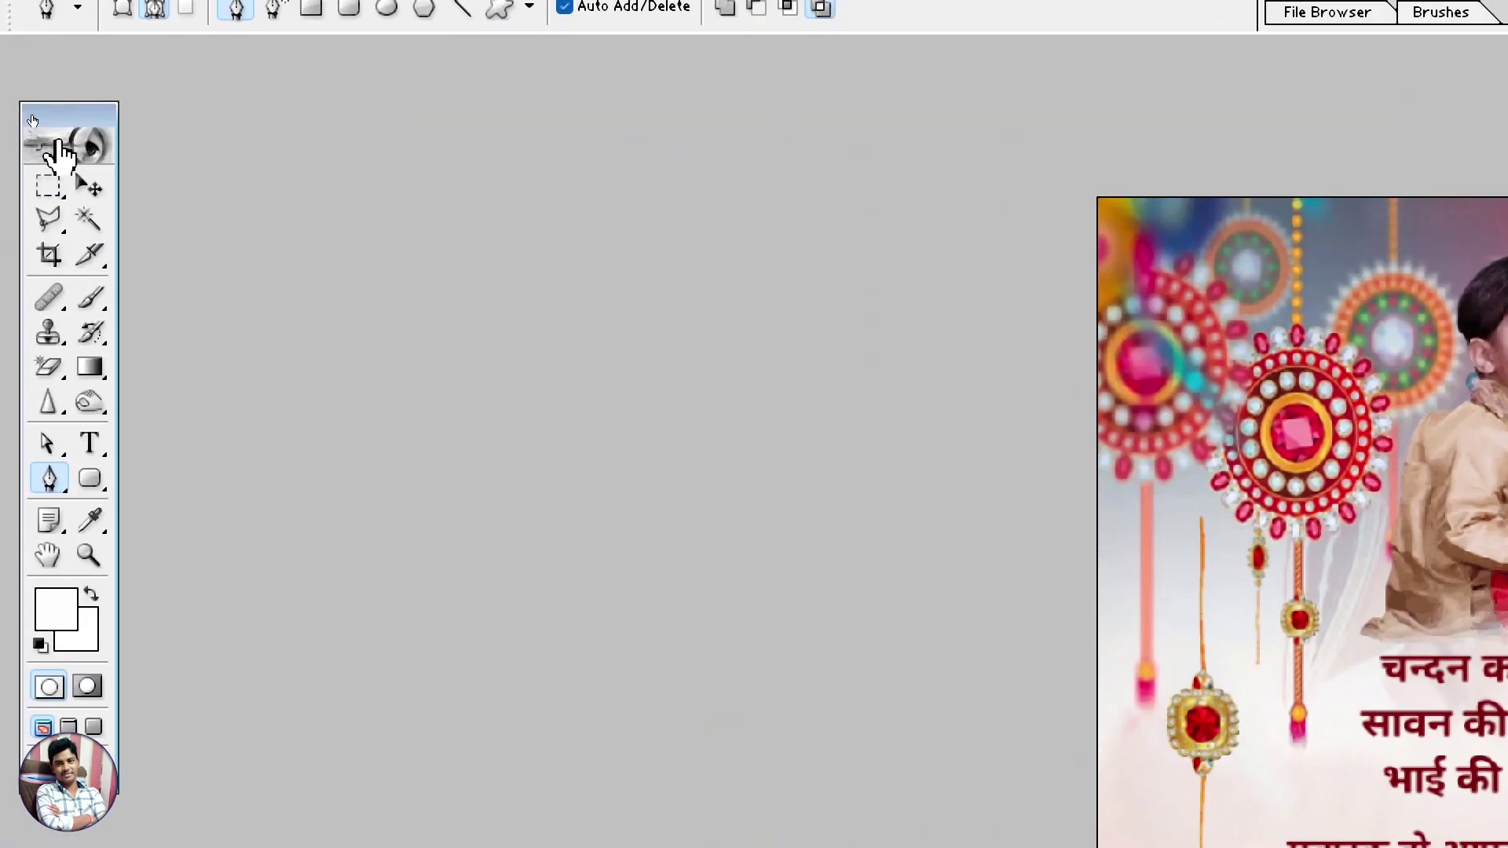
{"action": "left_click", "coordinate": [43, 135]}
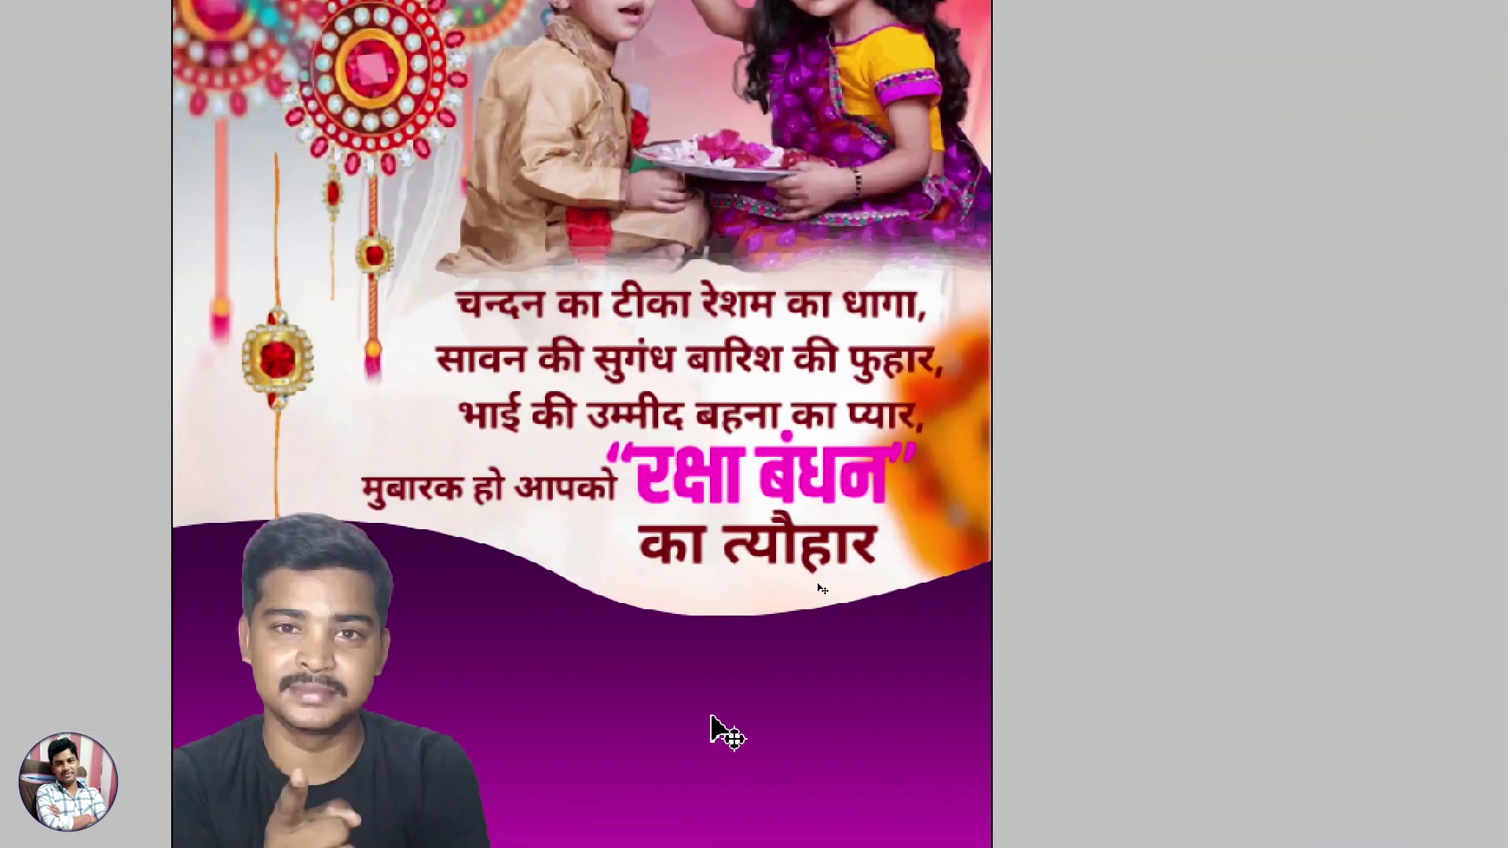
{"action": "mouse_move", "coordinate": [656, 683]}
{"action": "left_mouse_down"}
{"action": "mouse_move", "coordinate": [639, 698]}
{"action": "mouse_move", "coordinate": [663, 695]}
{"action": "left_mouse_up"}
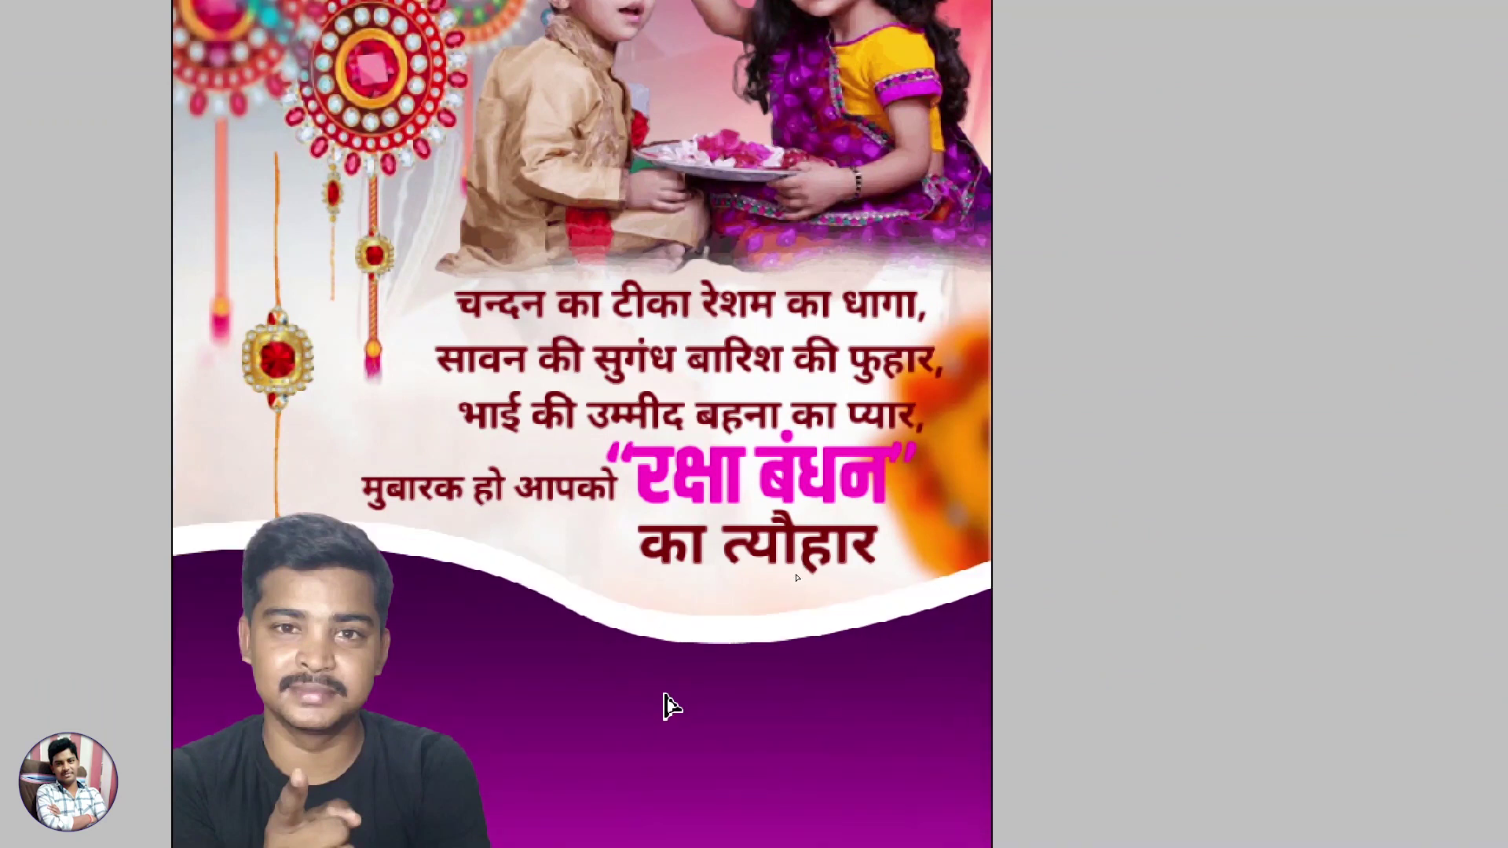
{"action": "key", "text": "ctrl+minus"}
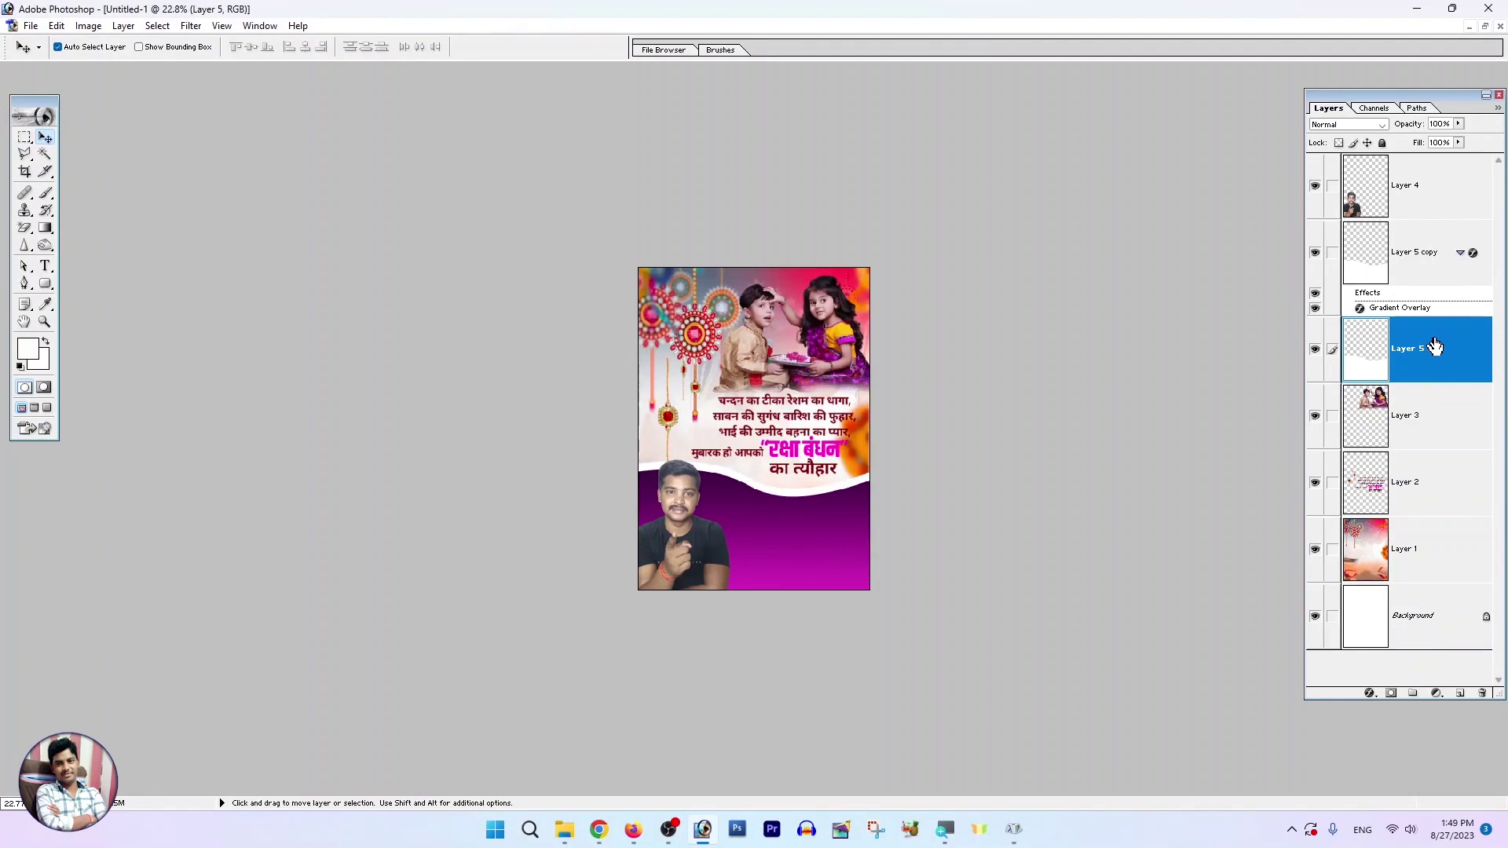
Give Layer 5's white wave a black Stroke of size 5.
{"action": "left_click", "coordinate": [126, 26]}
{"action": "mouse_move", "coordinate": [177, 120]}
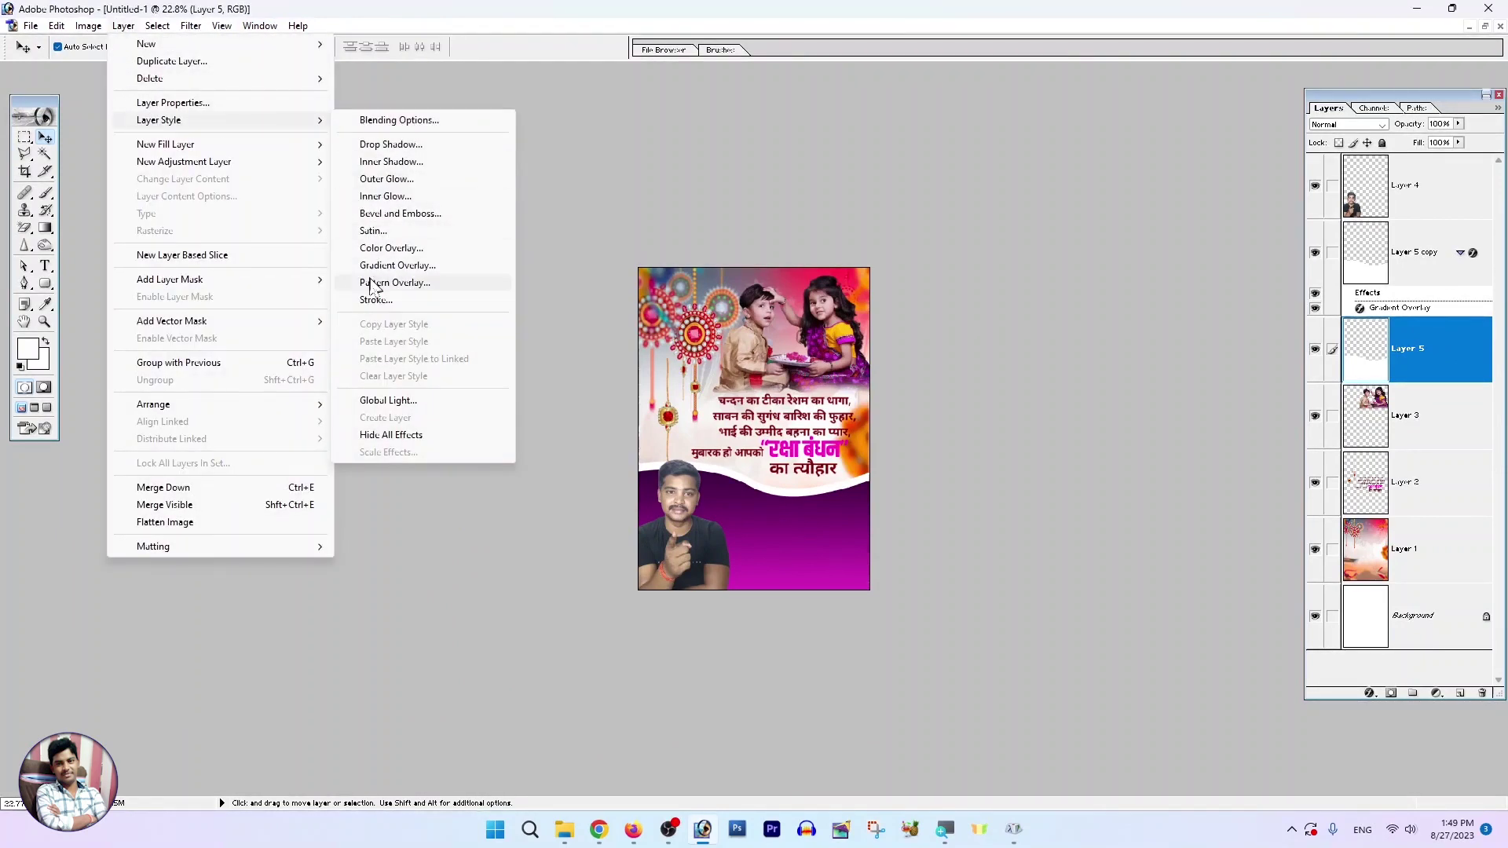
{"action": "left_click", "coordinate": [375, 298]}
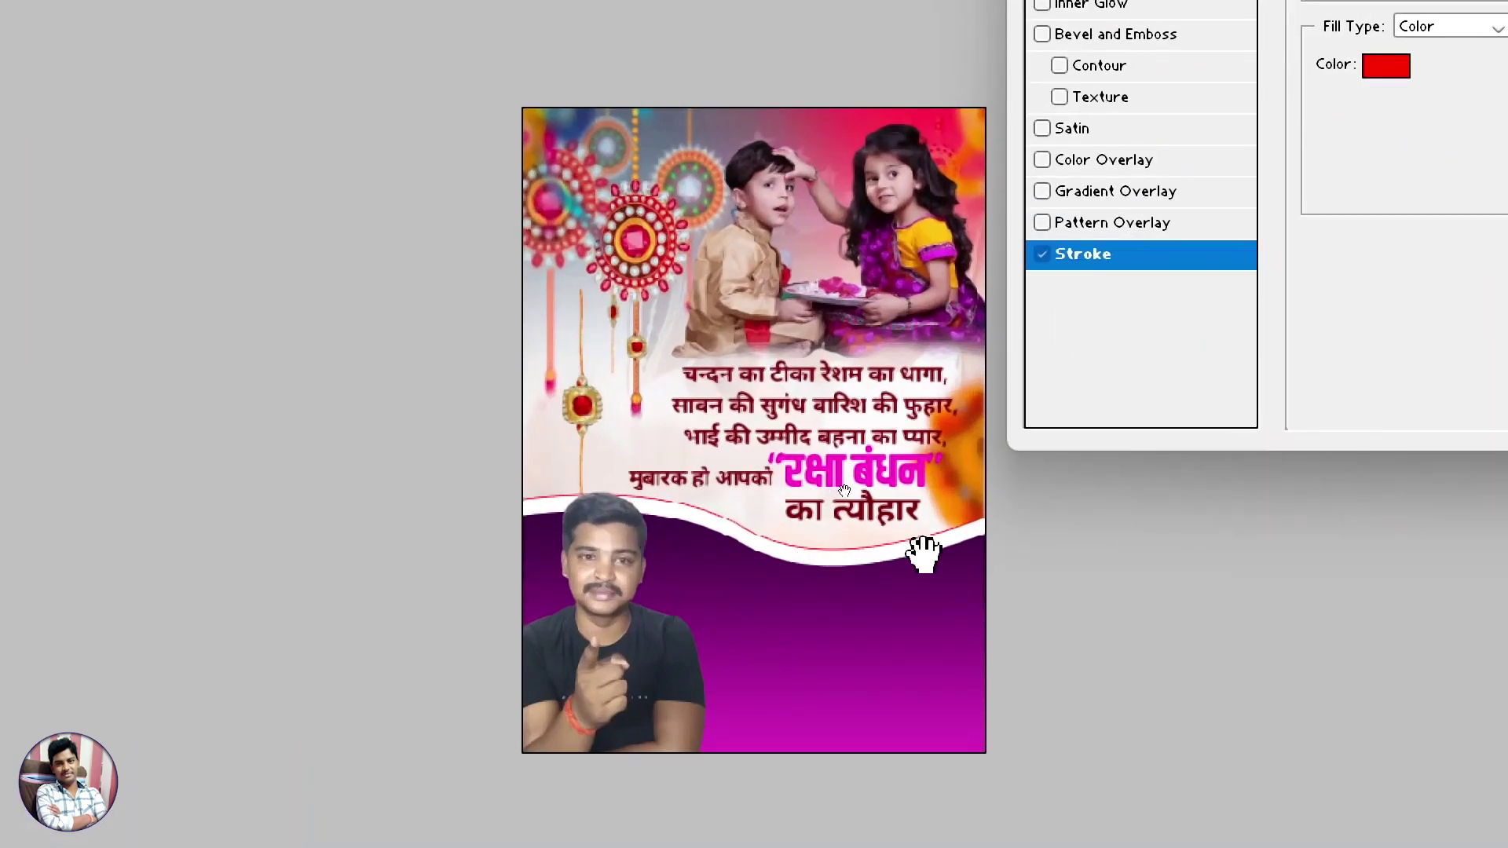
{"action": "left_click", "coordinate": [1386, 66]}
{"action": "left_click", "coordinate": [1382, 480]}
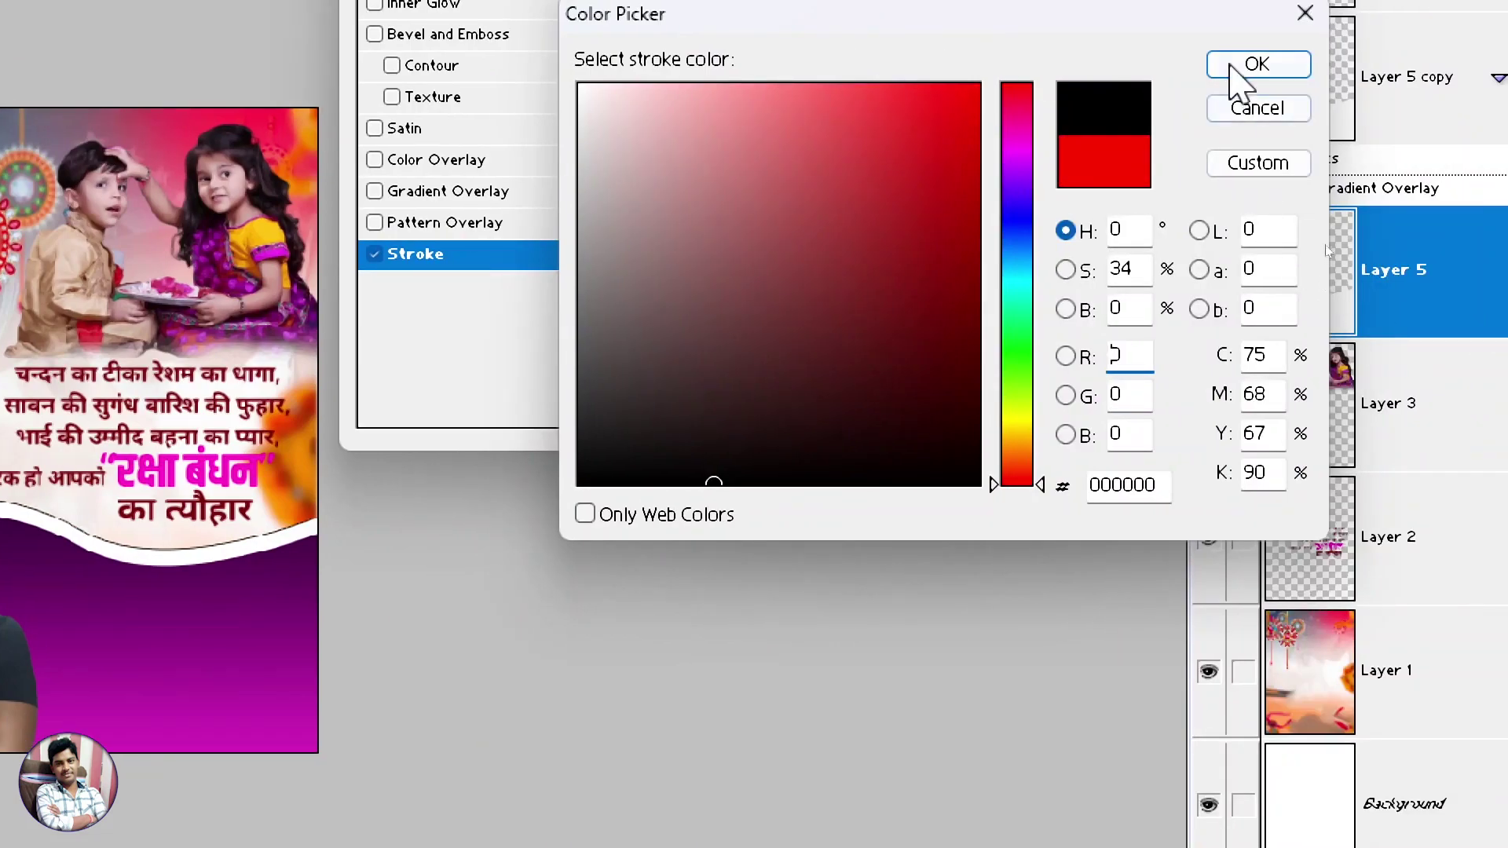
{"action": "left_click", "coordinate": [1230, 66]}
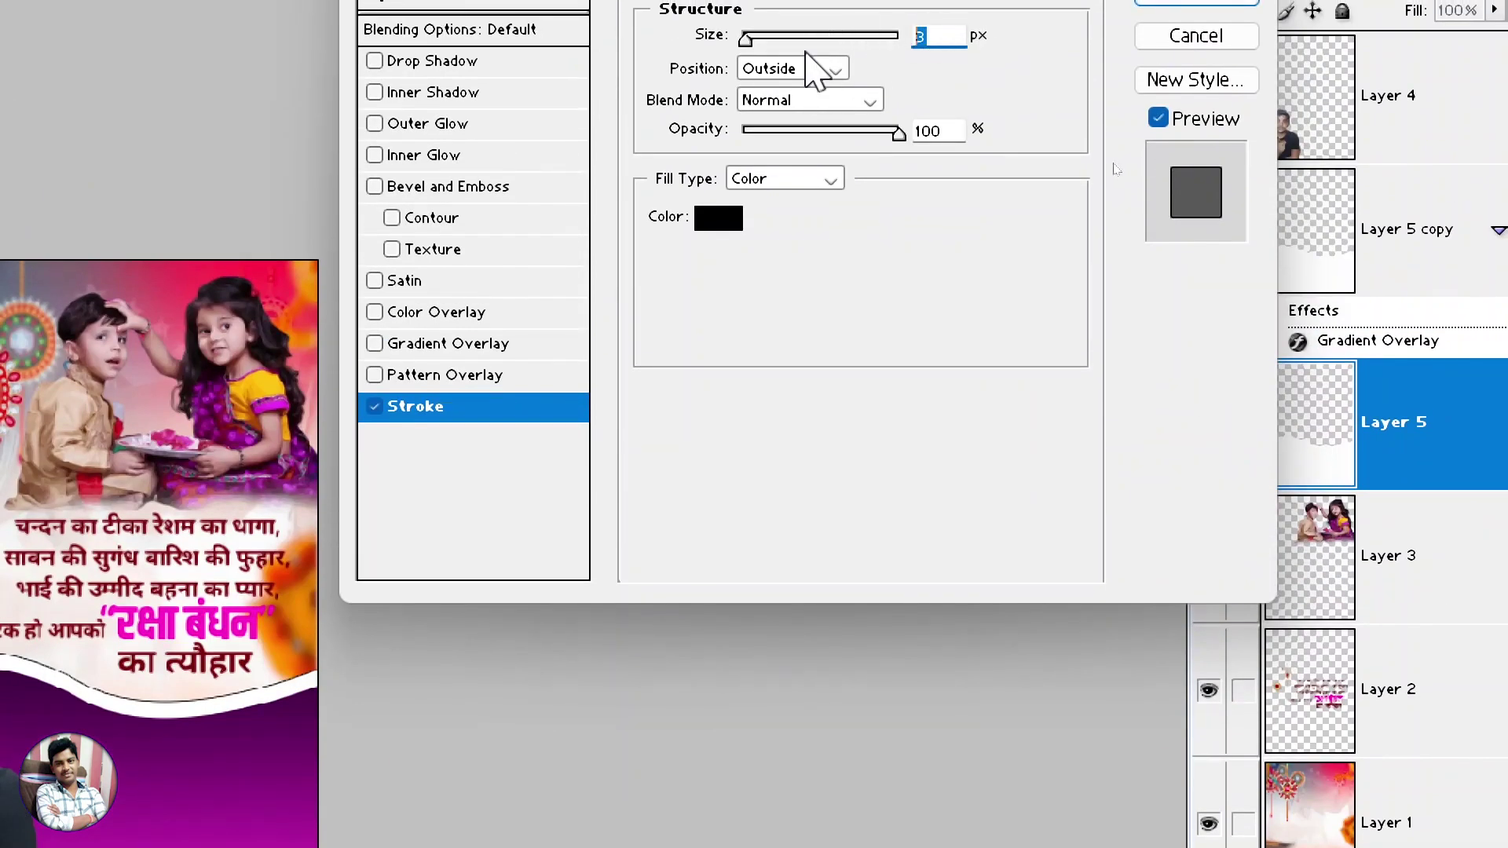
{"action": "type", "text": "5"}
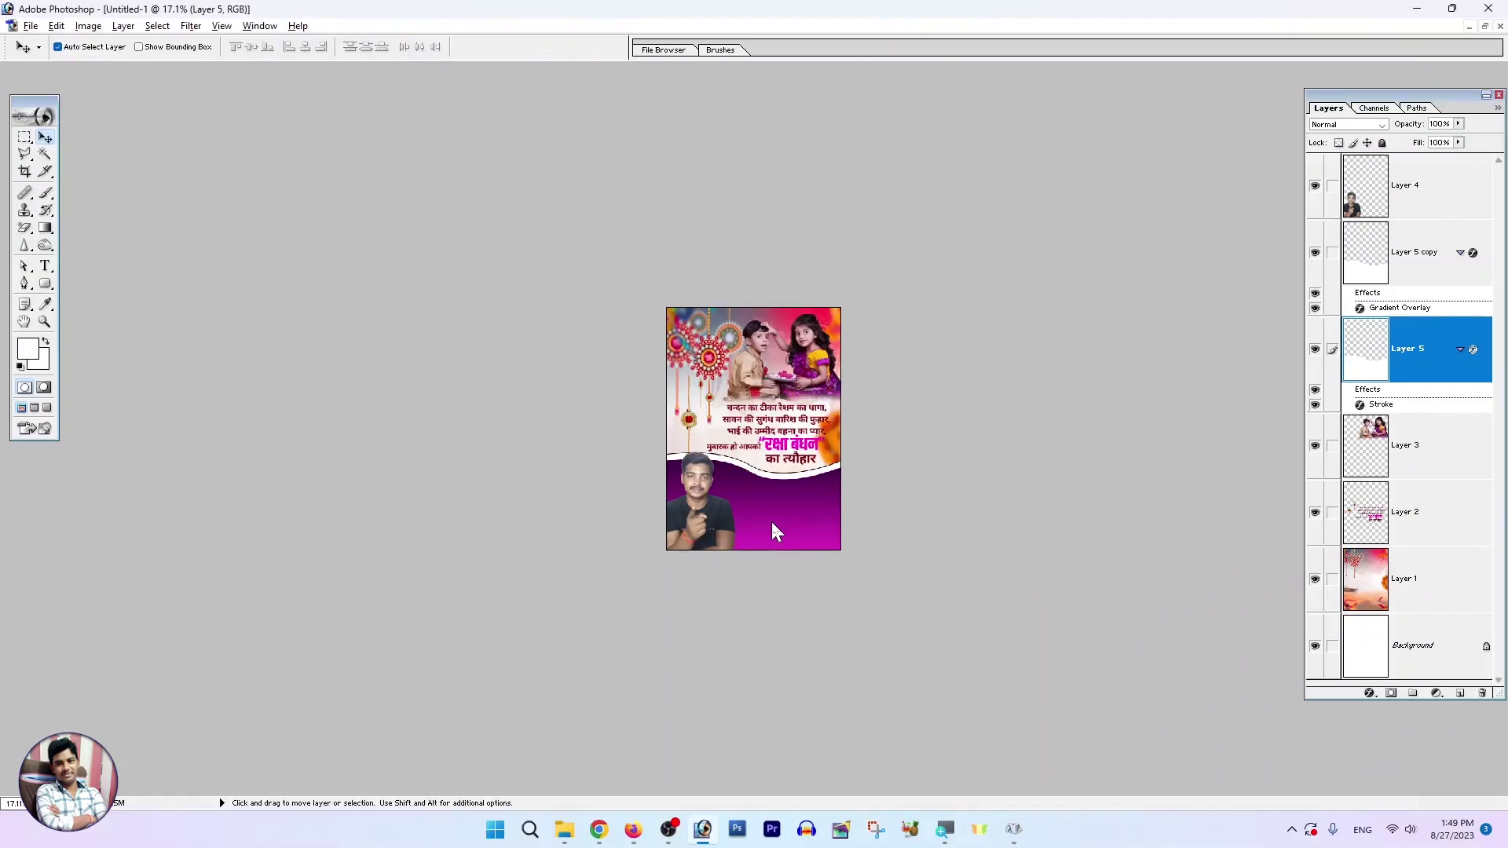
Nudge the presenter photo slightly down and to the right.
{"action": "scroll", "coordinate": [771, 521], "scroll_direction": "up", "scroll_amount": 2}
{"action": "scroll", "coordinate": [771, 522], "scroll_direction": "up", "scroll_amount": 2}
{"action": "scroll", "coordinate": [772, 522], "scroll_direction": "up", "scroll_amount": 2}
{"action": "scroll", "coordinate": [934, 494], "scroll_direction": "up", "scroll_amount": 1}
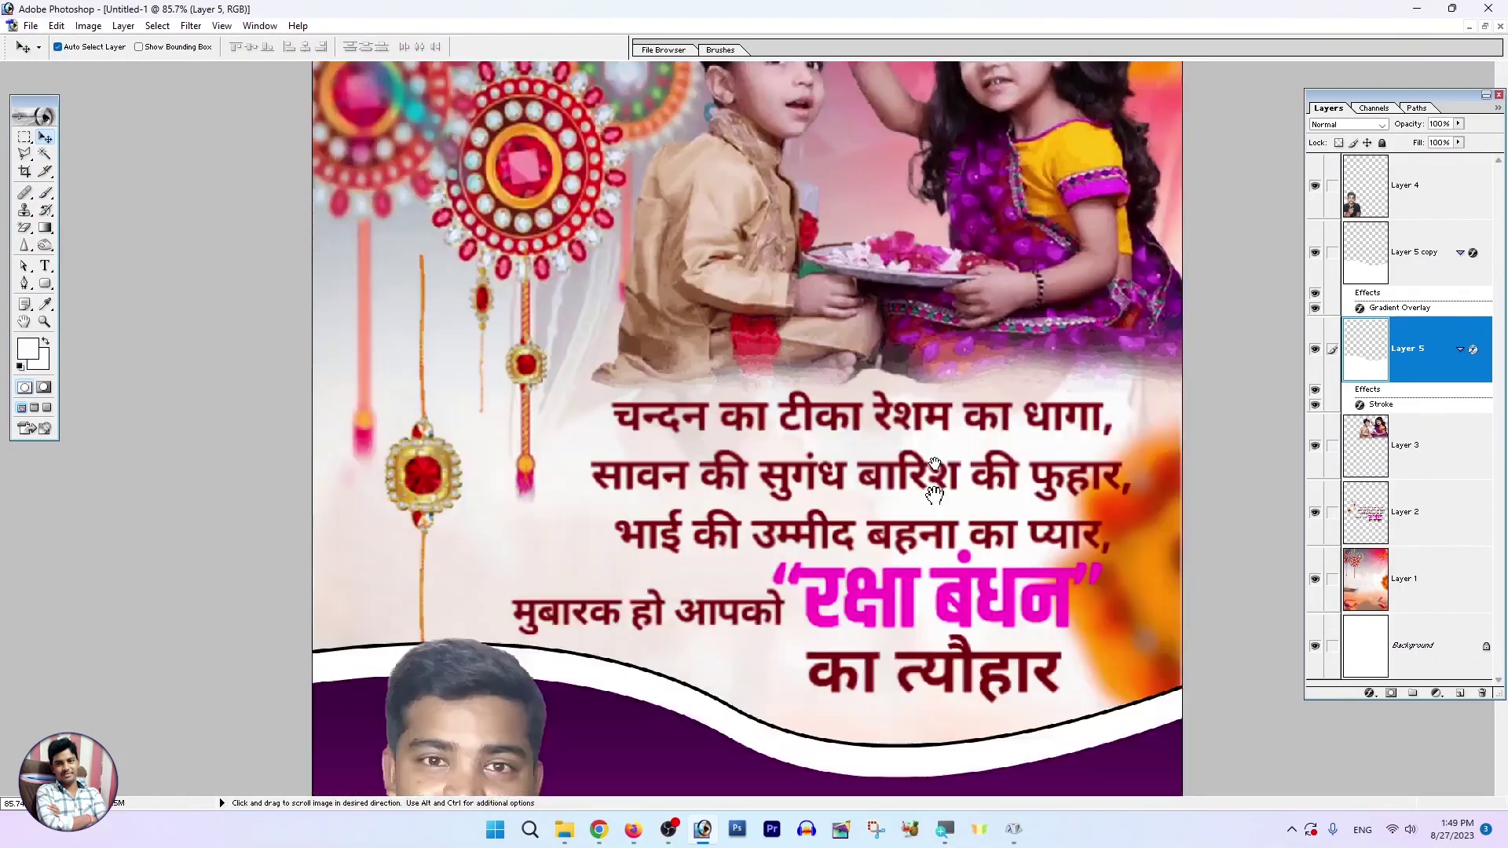
{"action": "scroll", "coordinate": [935, 493], "scroll_direction": "down", "scroll_amount": 3}
{"action": "scroll", "coordinate": [774, 466], "scroll_direction": "down", "scroll_amount": 1}
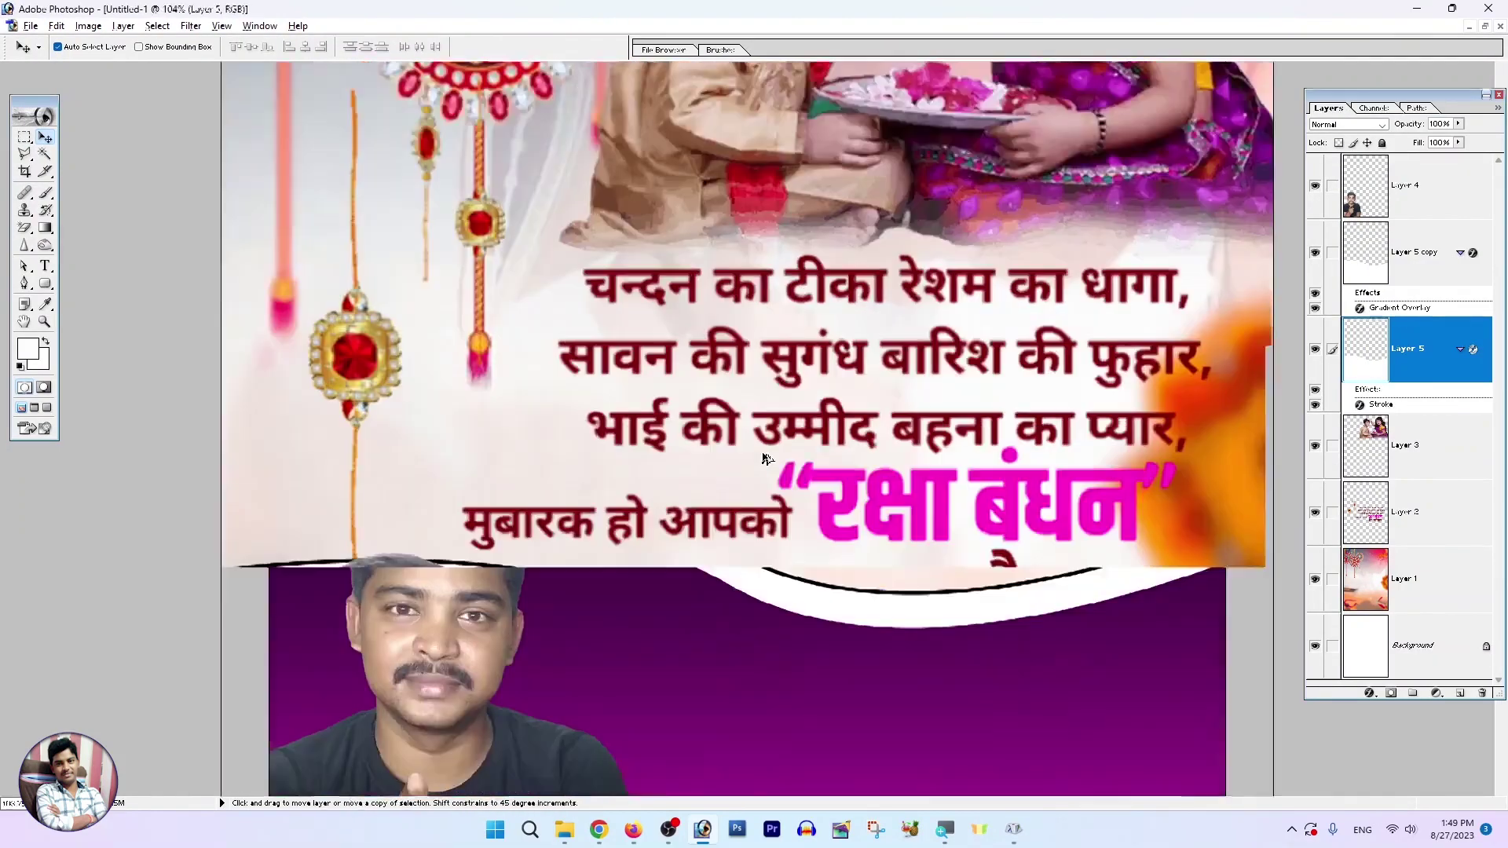
{"action": "scroll", "coordinate": [774, 466], "scroll_direction": "down", "scroll_amount": 1}
{"action": "scroll", "coordinate": [774, 466], "scroll_direction": "down", "scroll_amount": 1}
{"action": "left_click", "coordinate": [625, 601]}
{"action": "left_click_drag", "start_coordinate": [624, 601], "coordinate": [629, 603]}
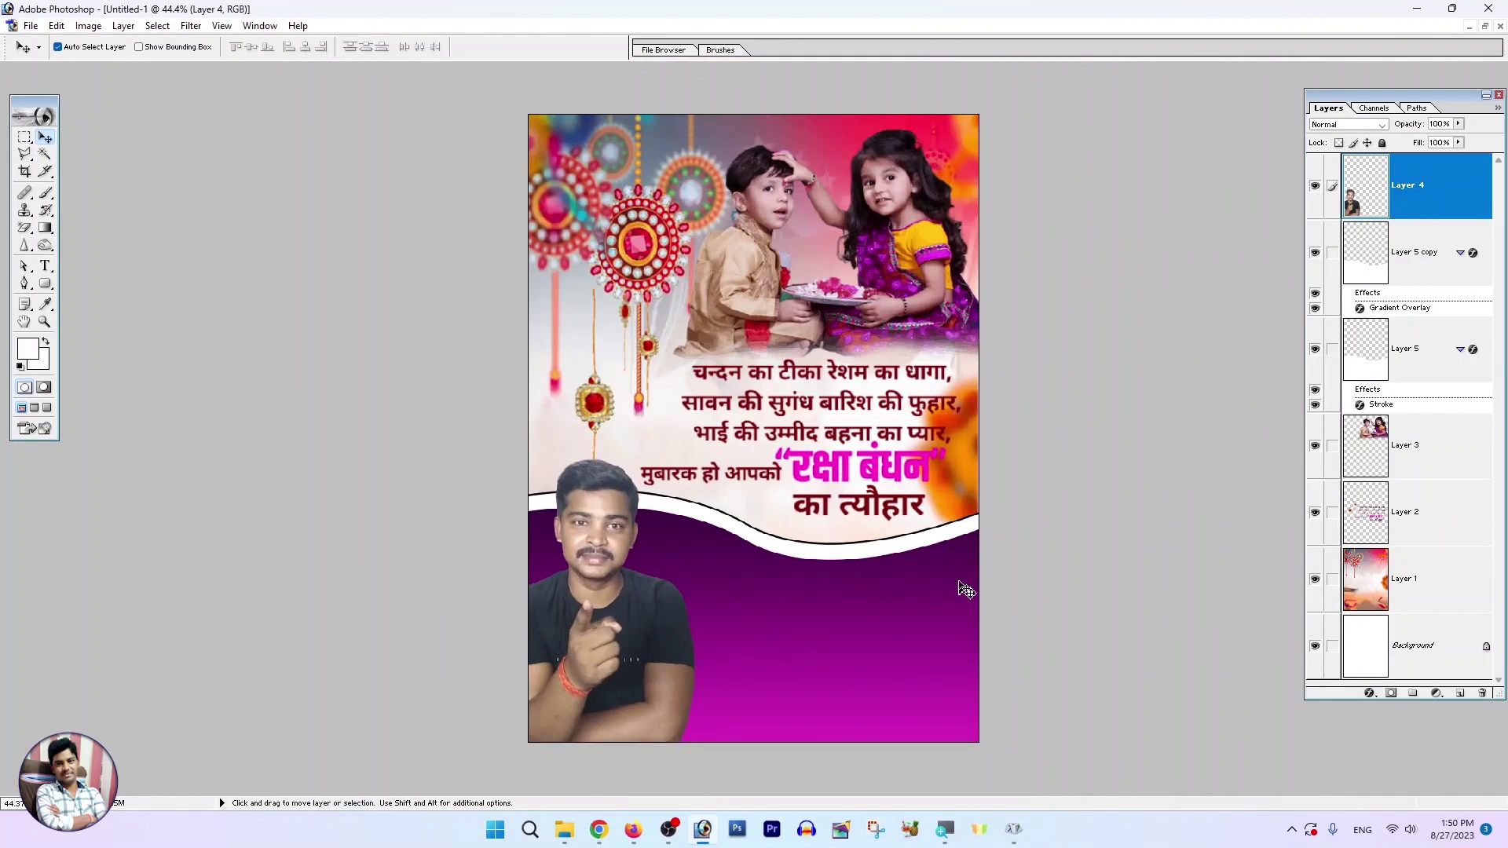
Drag the rakhi clipart PNG from File Explorer into Photoshop as its own document.
{"action": "key", "text": "alt+Tab"}
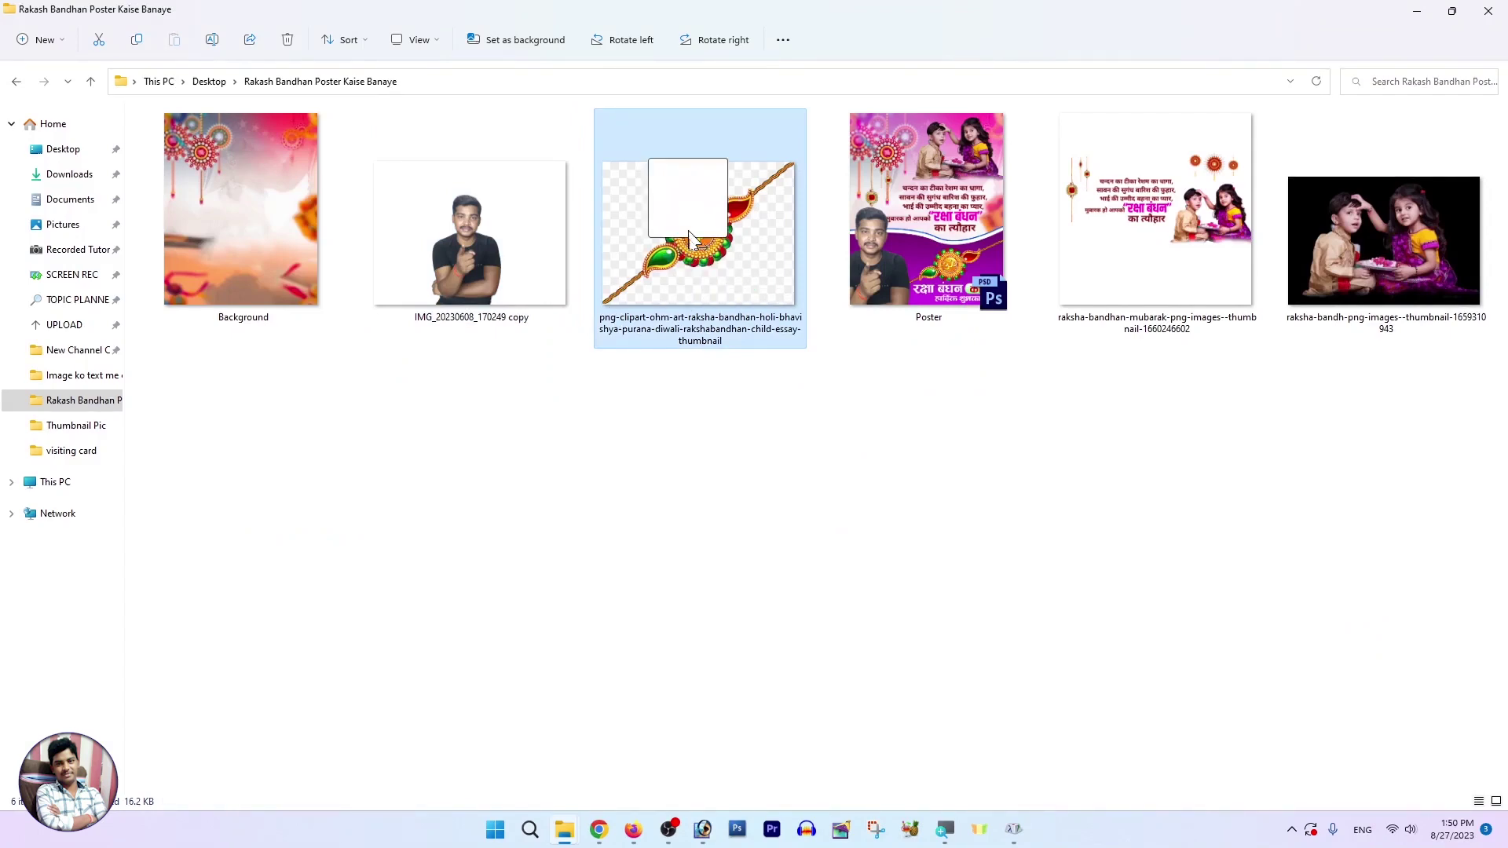
{"action": "left_click_drag", "start_coordinate": [688, 262], "coordinate": [716, 383]}
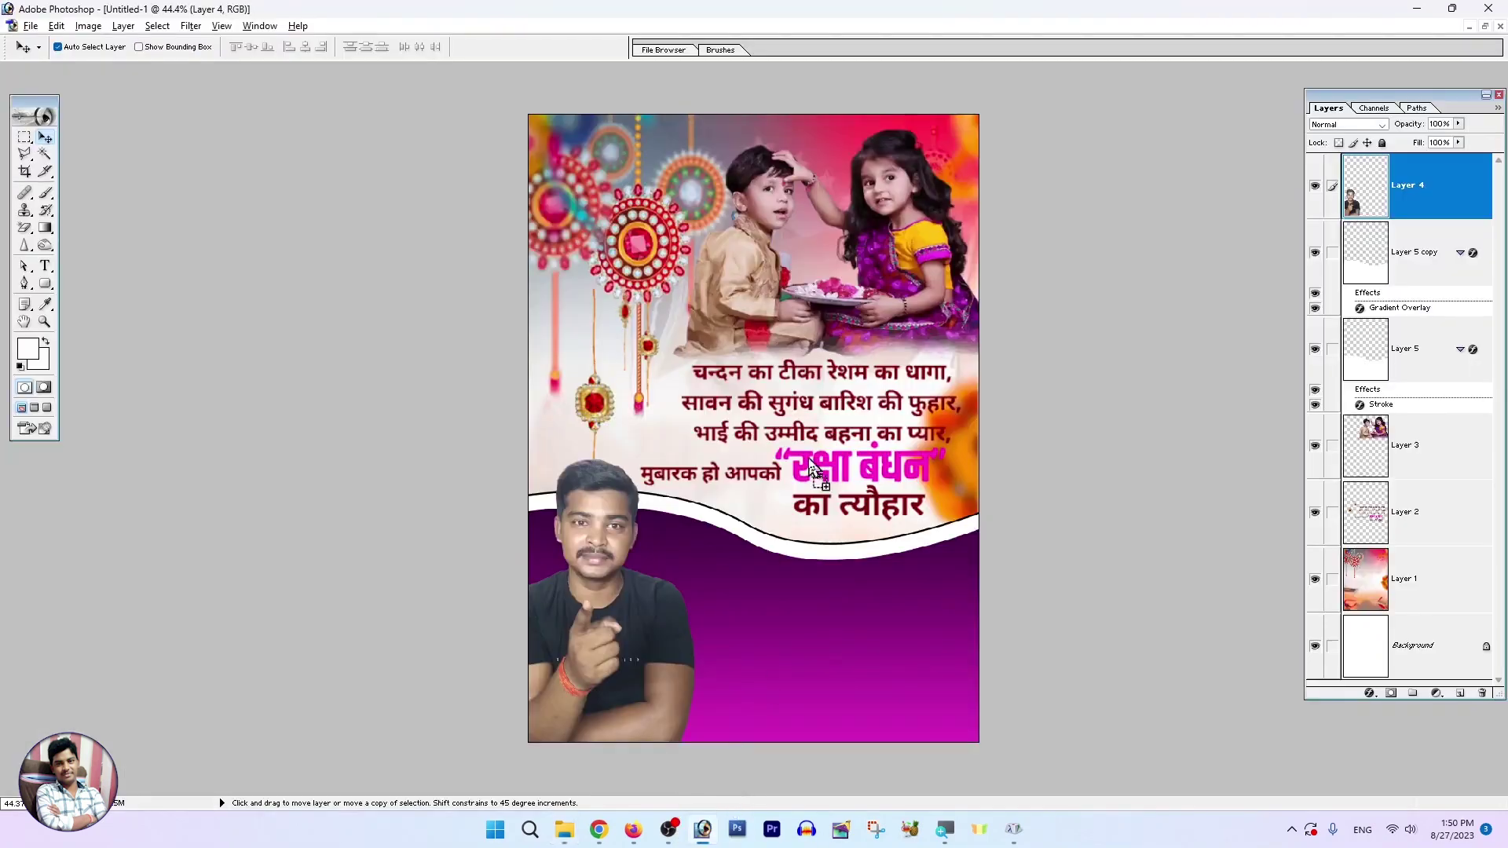
{"action": "left_click_drag", "start_coordinate": [716, 383], "coordinate": [811, 464]}
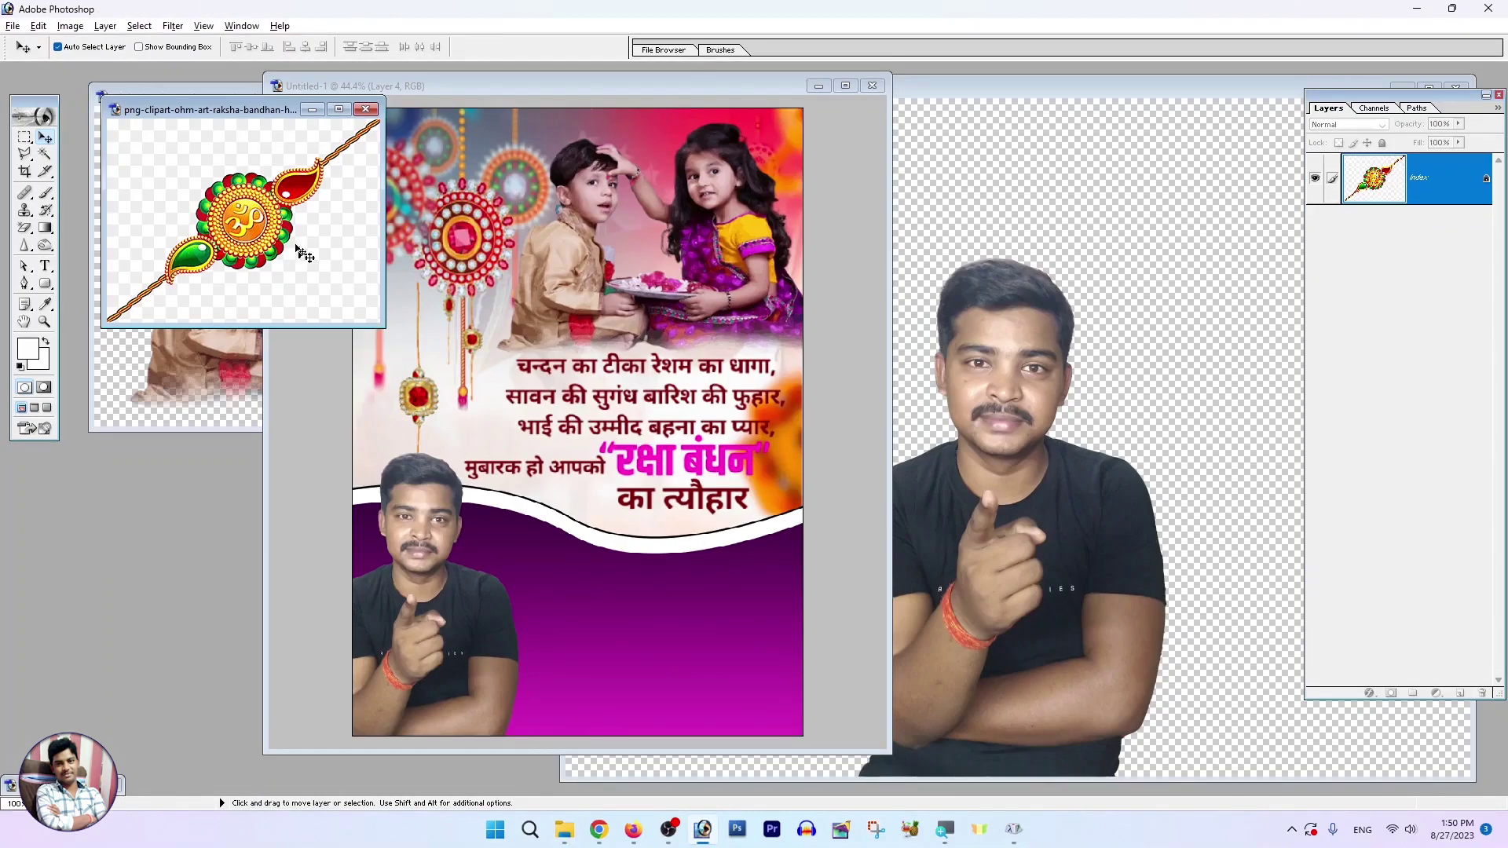
Paste the whole rakhi image into the poster as a new layer.
{"action": "left_click_drag", "start_coordinate": [265, 224], "coordinate": [505, 521]}
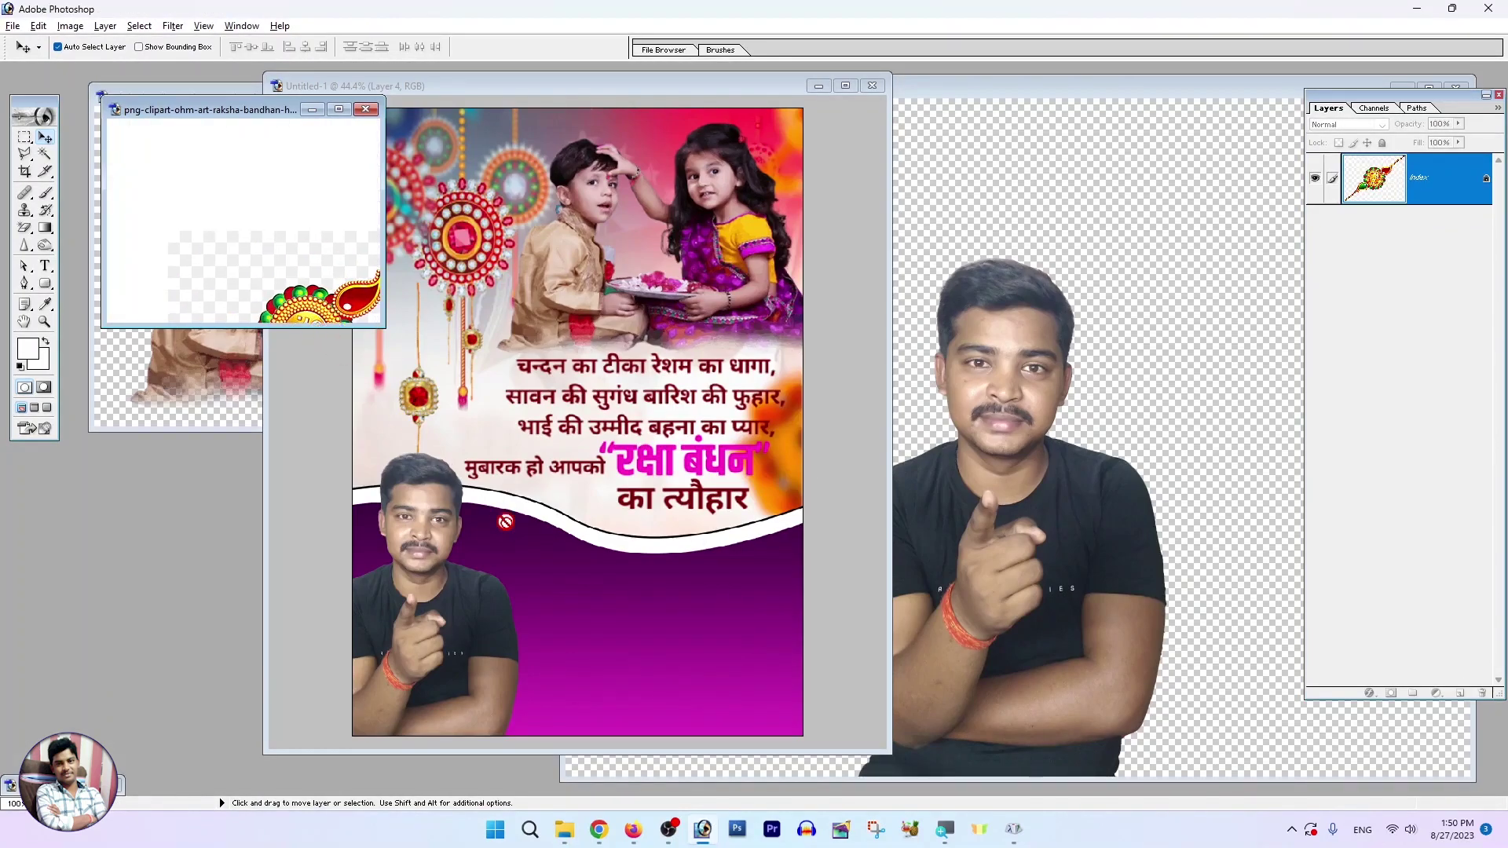
{"action": "left_click_drag", "start_coordinate": [600, 608], "coordinate": [605, 619]}
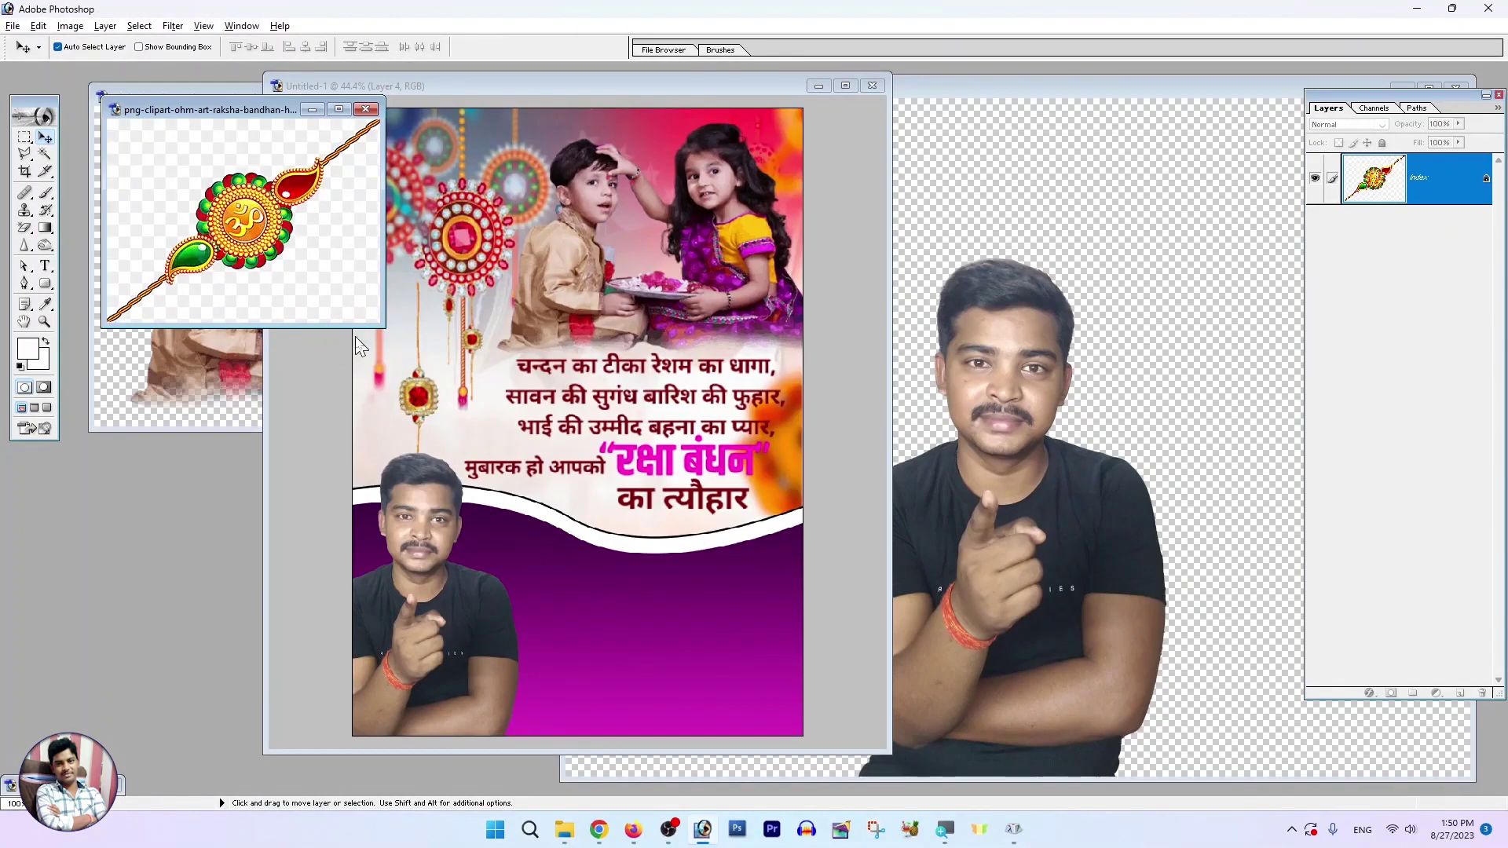
{"action": "key", "text": "ctrl+a"}
{"action": "left_click", "coordinate": [620, 628]}
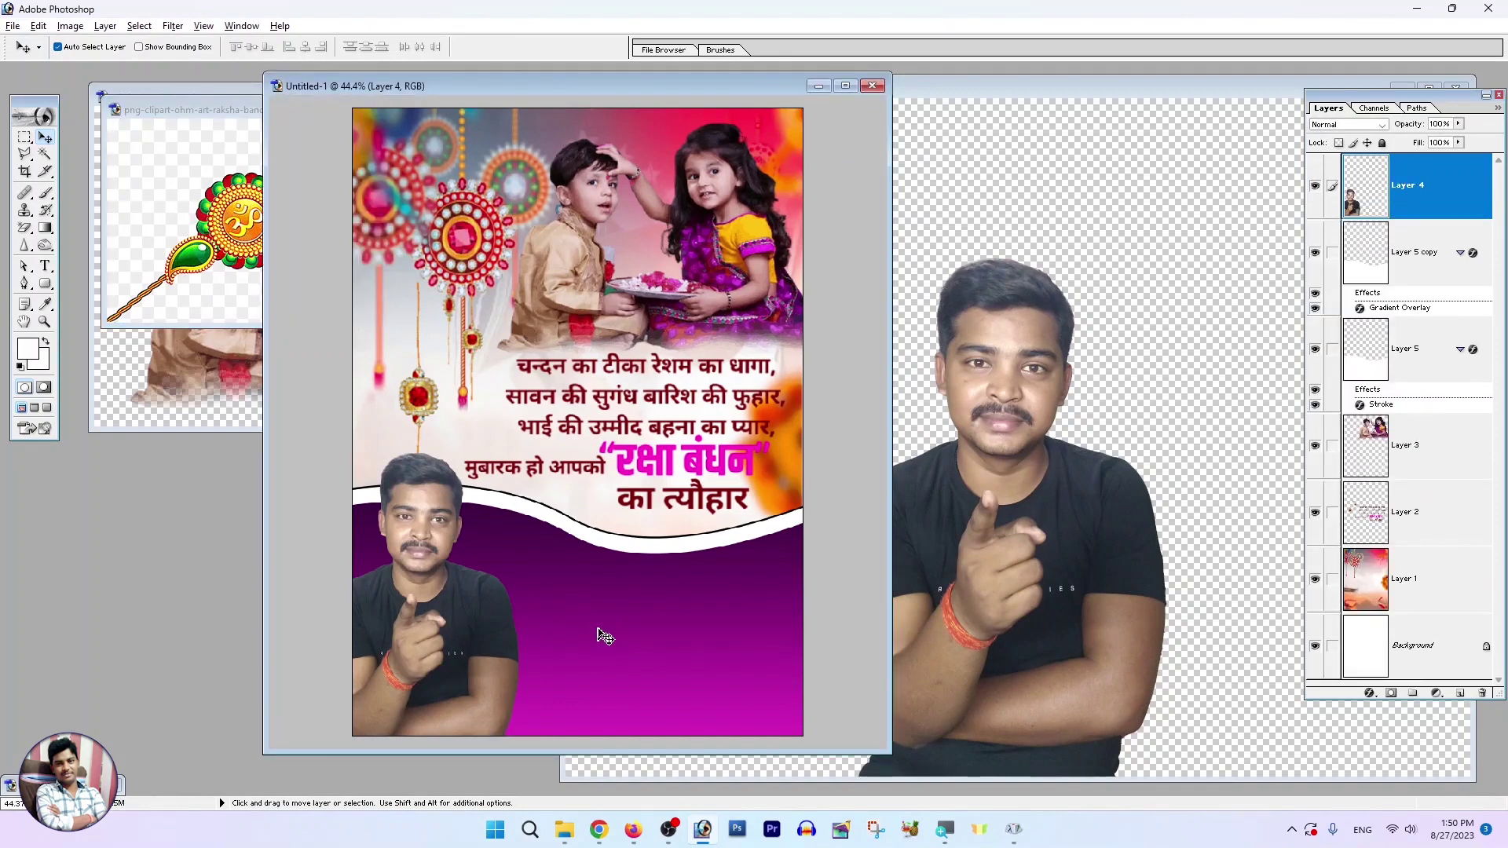
{"action": "key", "text": "ctrl+v"}
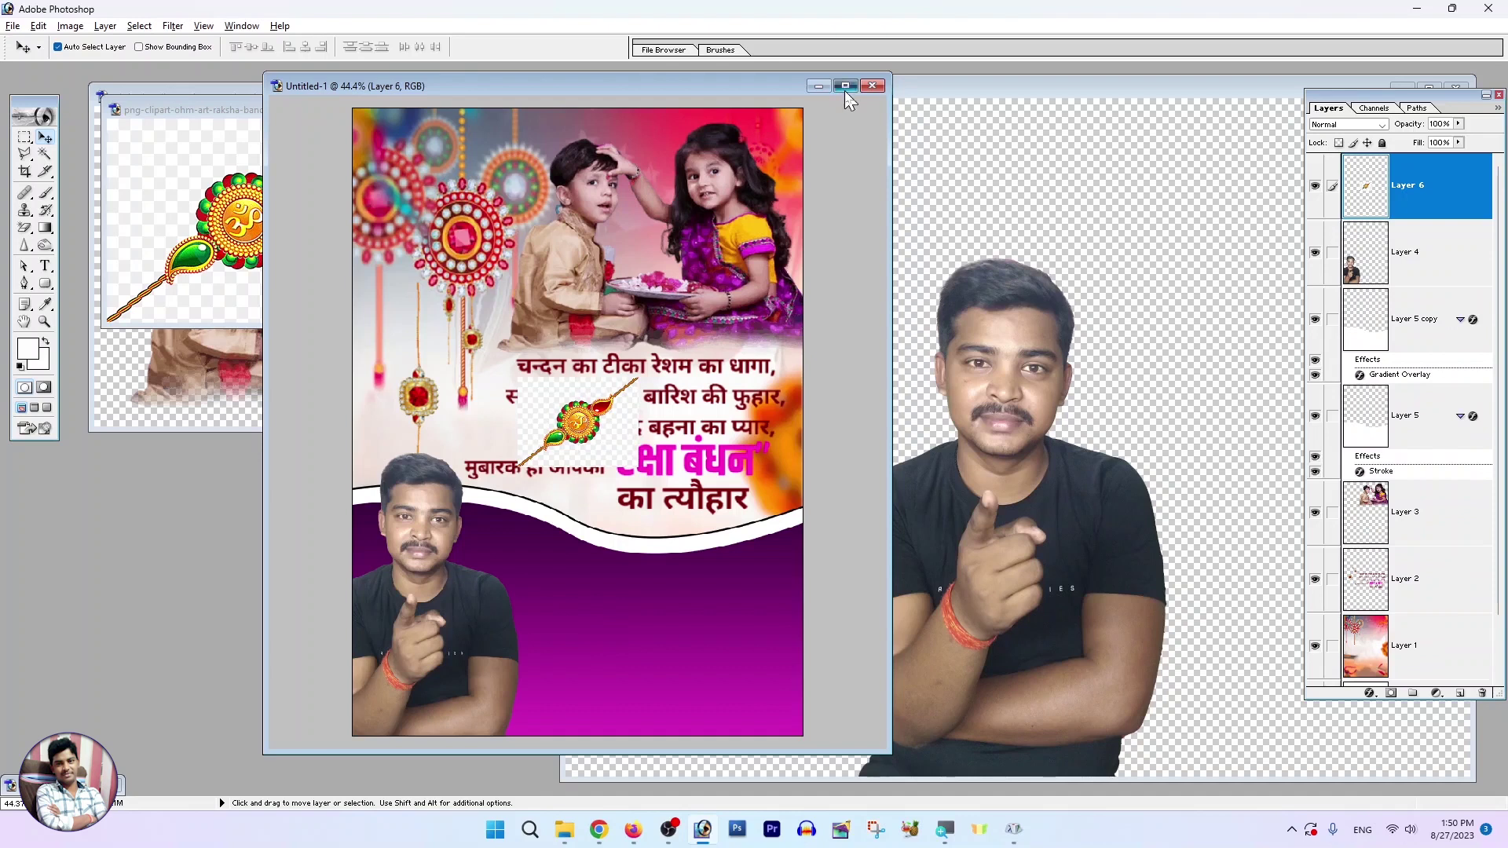
Move the rakhi down into the lower purple area beside the man.
{"action": "left_click", "coordinate": [845, 85]}
{"action": "left_click_drag", "start_coordinate": [745, 479], "coordinate": [758, 723]}
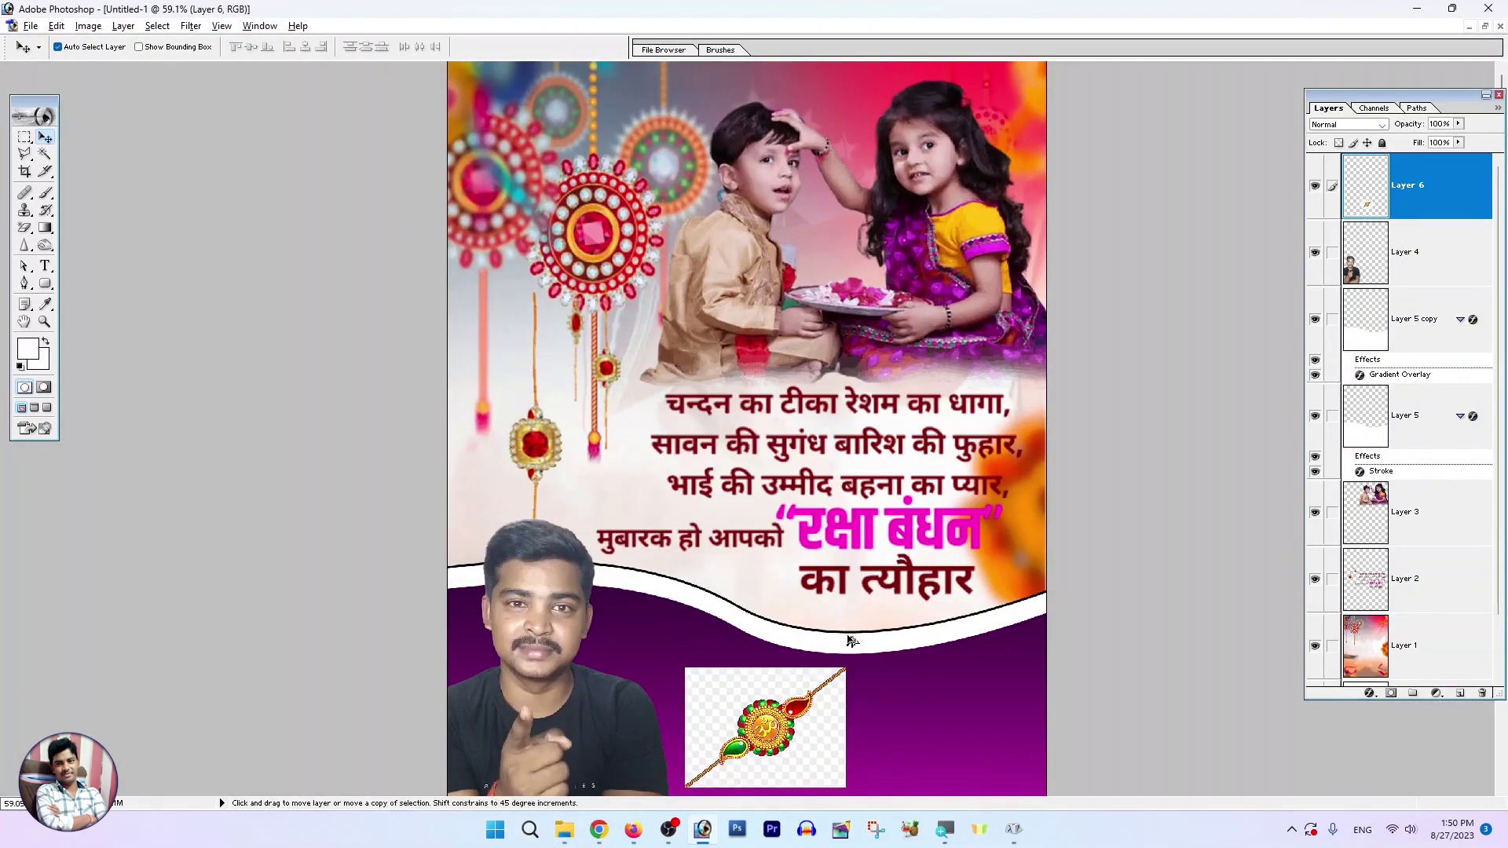
{"action": "key", "text": "ctrl+plus"}
{"action": "scroll", "coordinate": [888, 522], "scroll_direction": "down", "scroll_amount": 5}
{"action": "left_click_drag", "start_coordinate": [888, 520], "coordinate": [817, 603]}
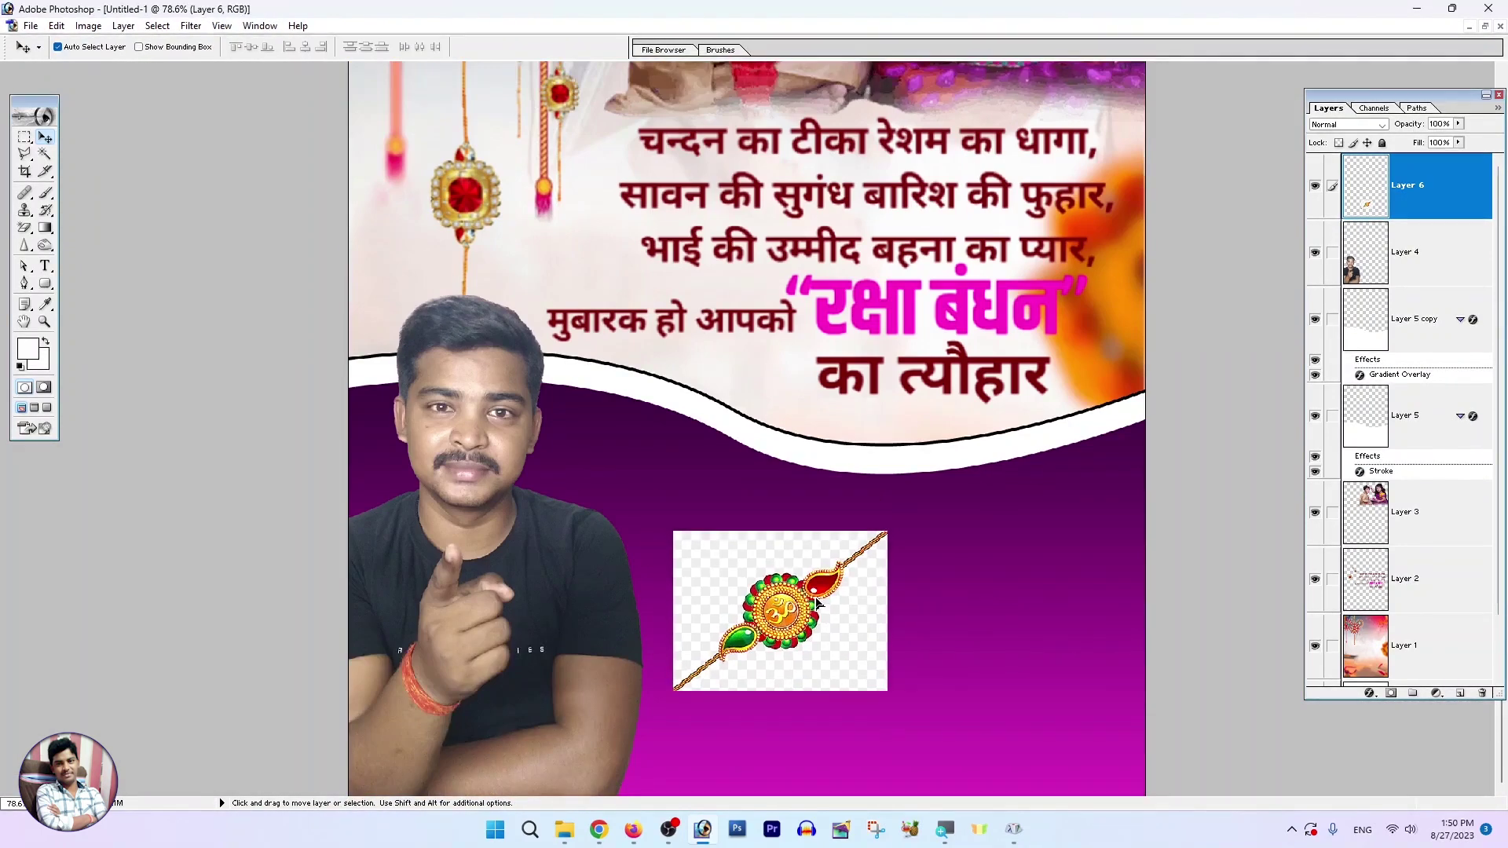
{"action": "key", "text": "ctrl+plus"}
{"action": "scroll", "coordinate": [817, 603], "scroll_direction": "down", "scroll_amount": 5}
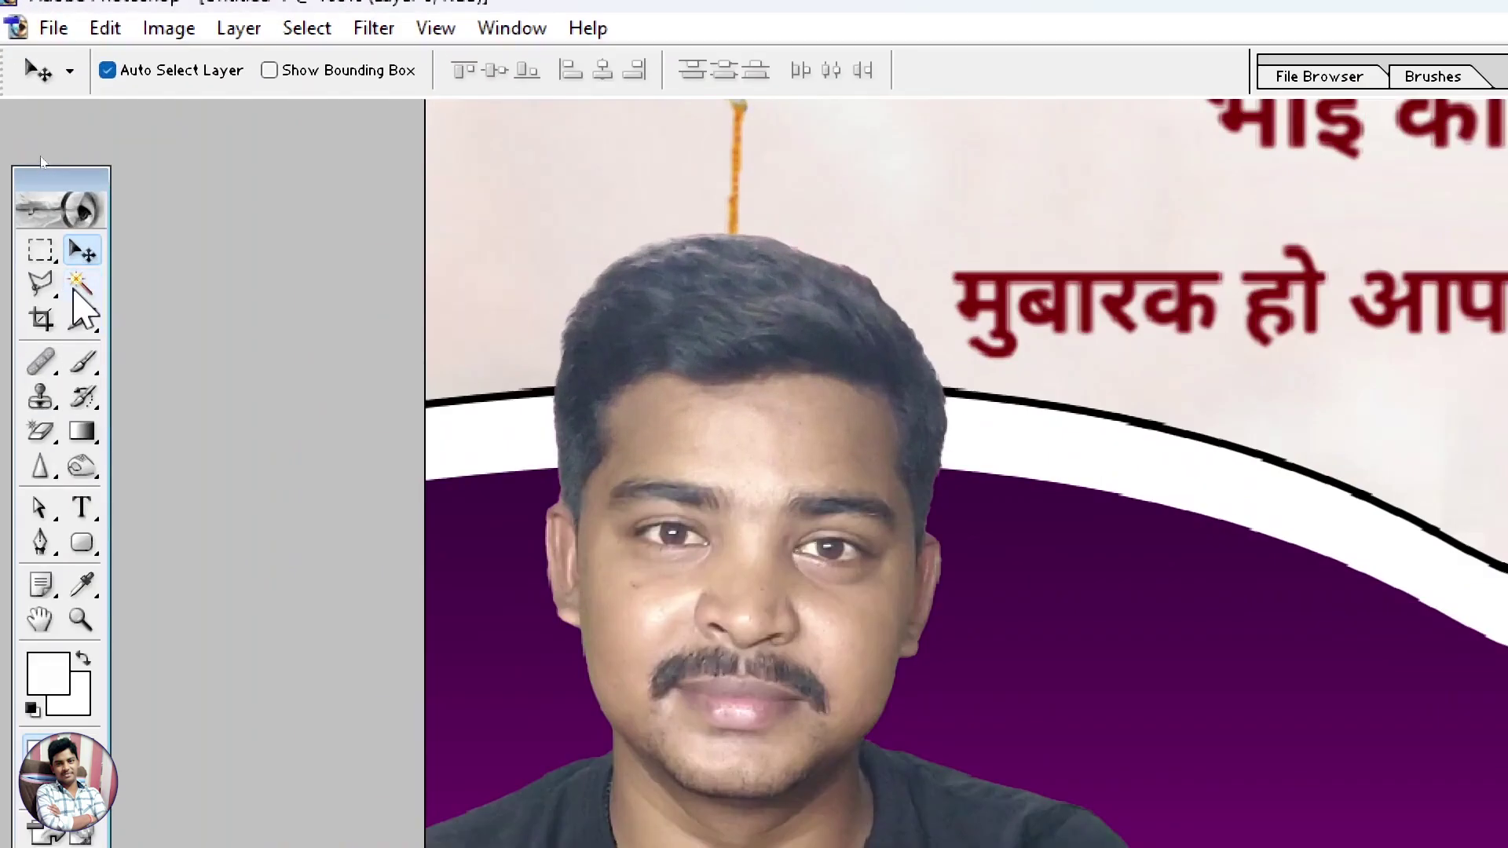
Select the rakhi's background with Color Range at Fuzziness 200, delete it, and deselect.
{"action": "left_click", "coordinate": [81, 288]}
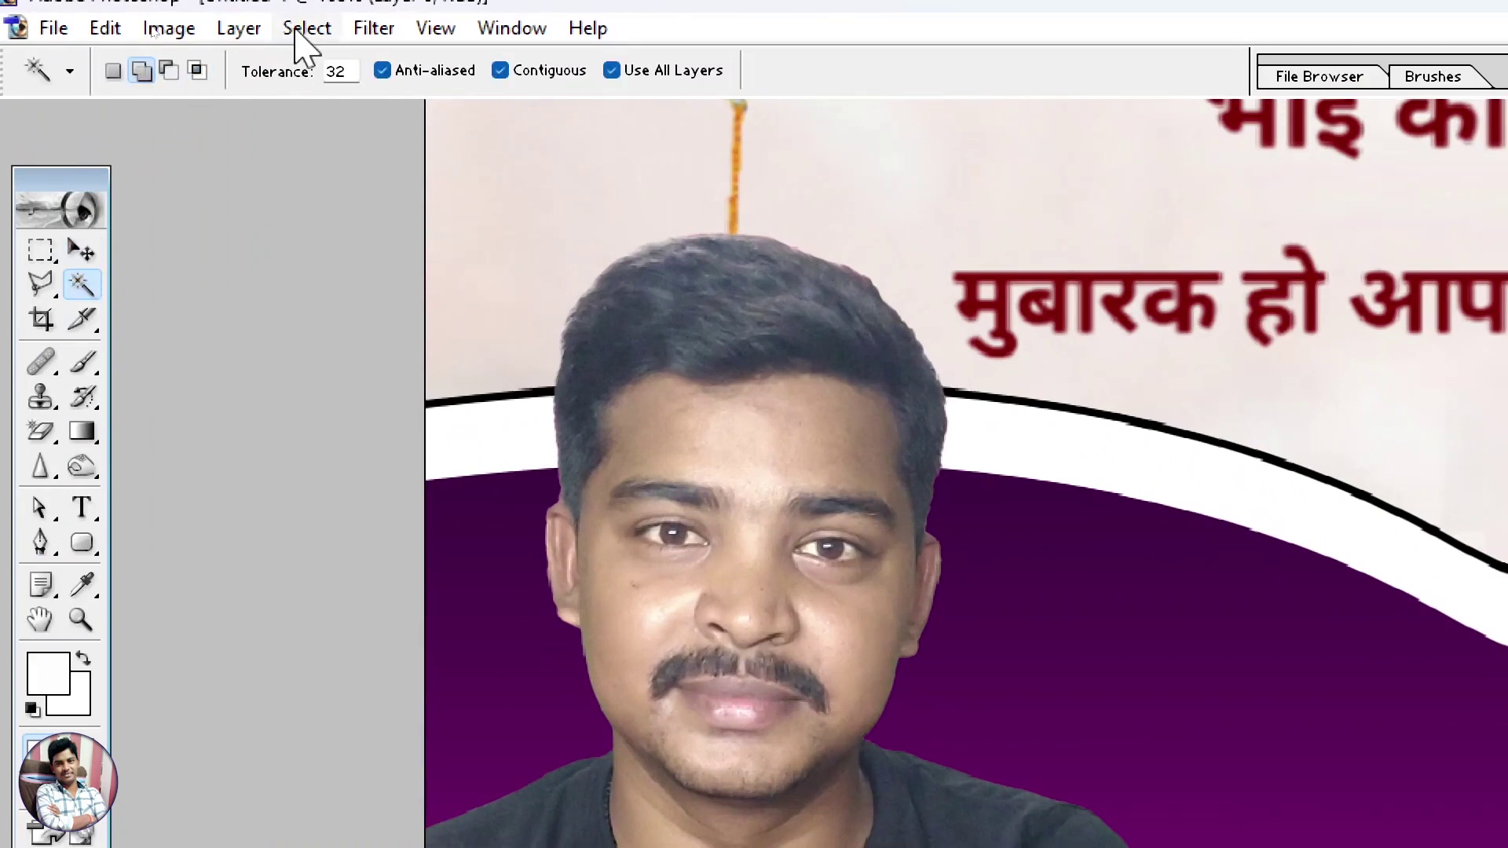
{"action": "left_click", "coordinate": [304, 31]}
{"action": "left_click", "coordinate": [354, 217]}
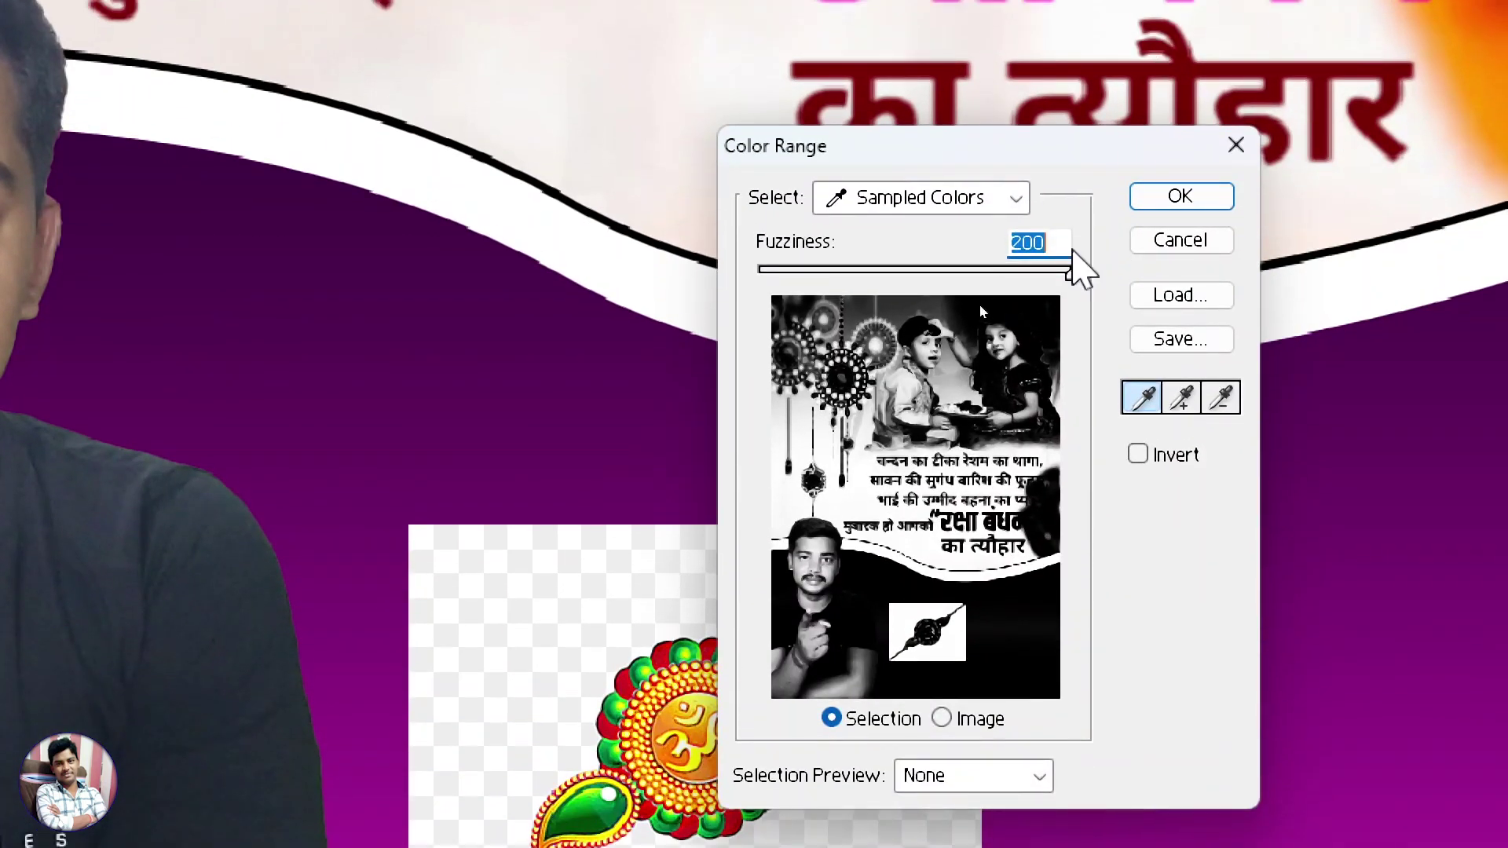
{"action": "left_click", "coordinate": [1182, 197]}
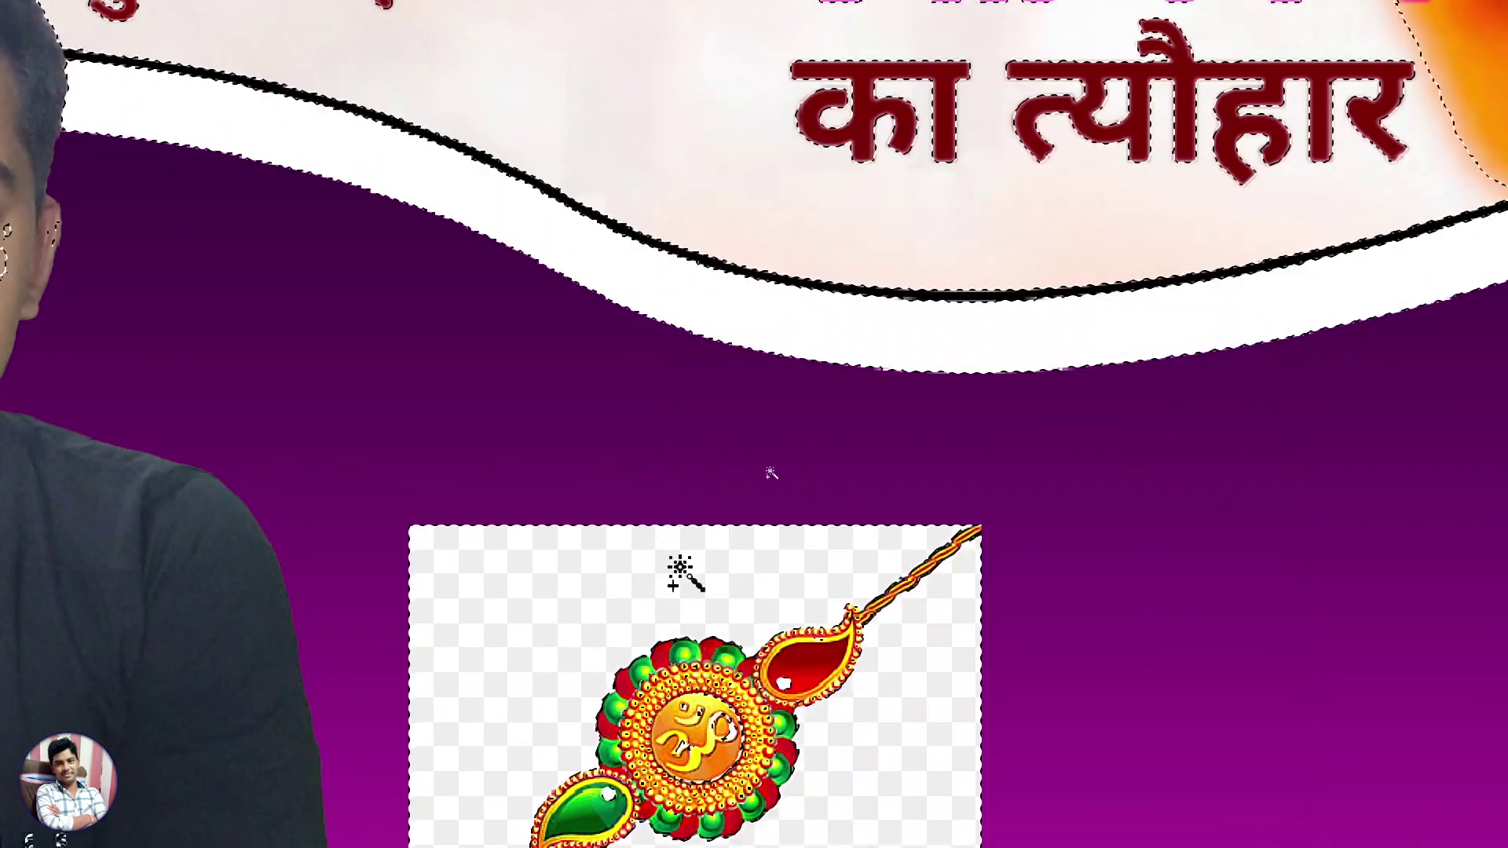
{"action": "key", "text": "Delete"}
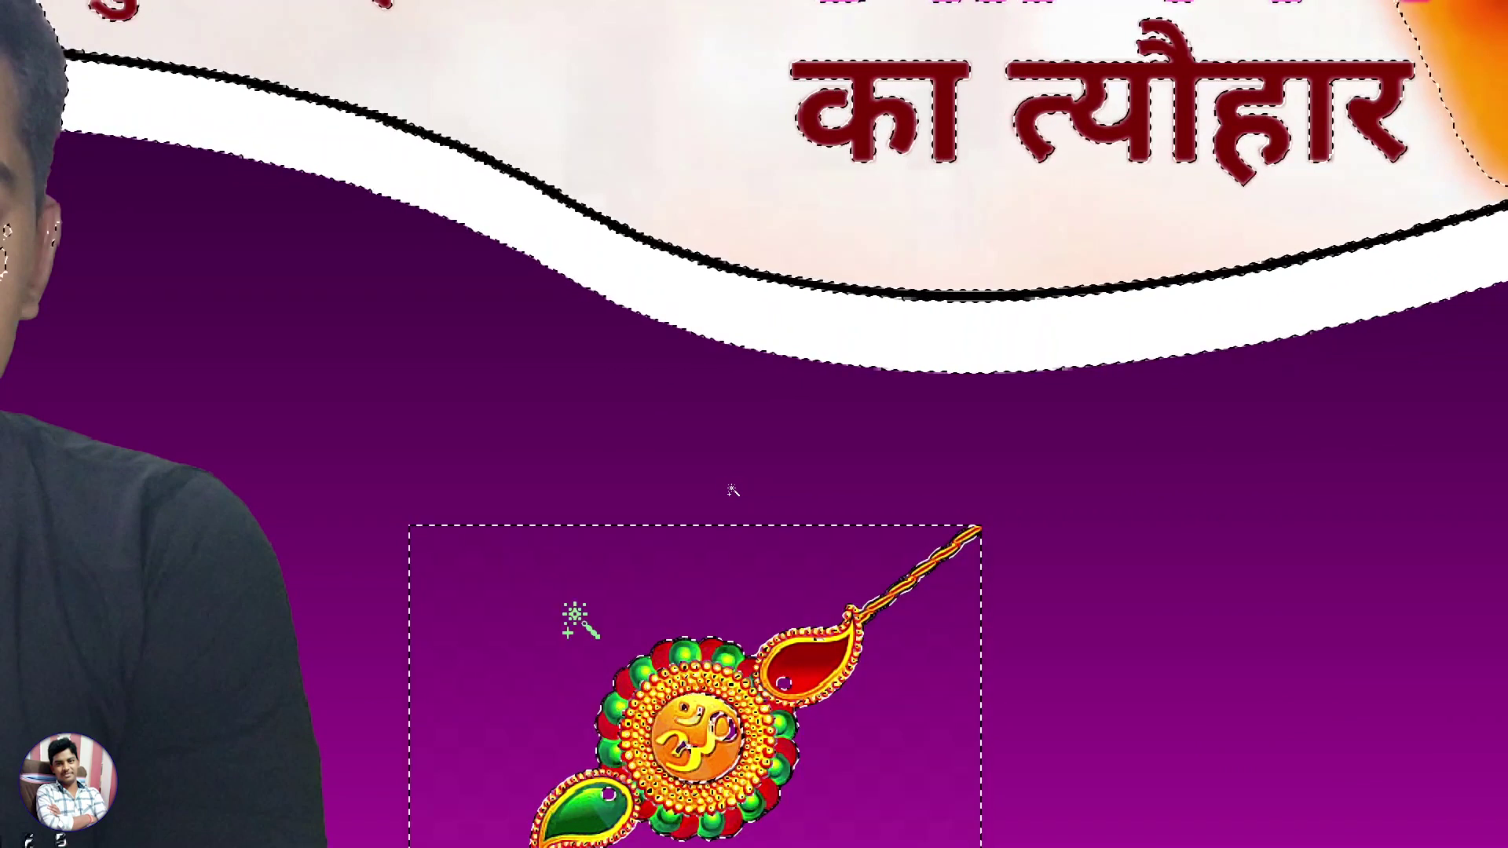
{"action": "key", "text": "ctrl+d"}
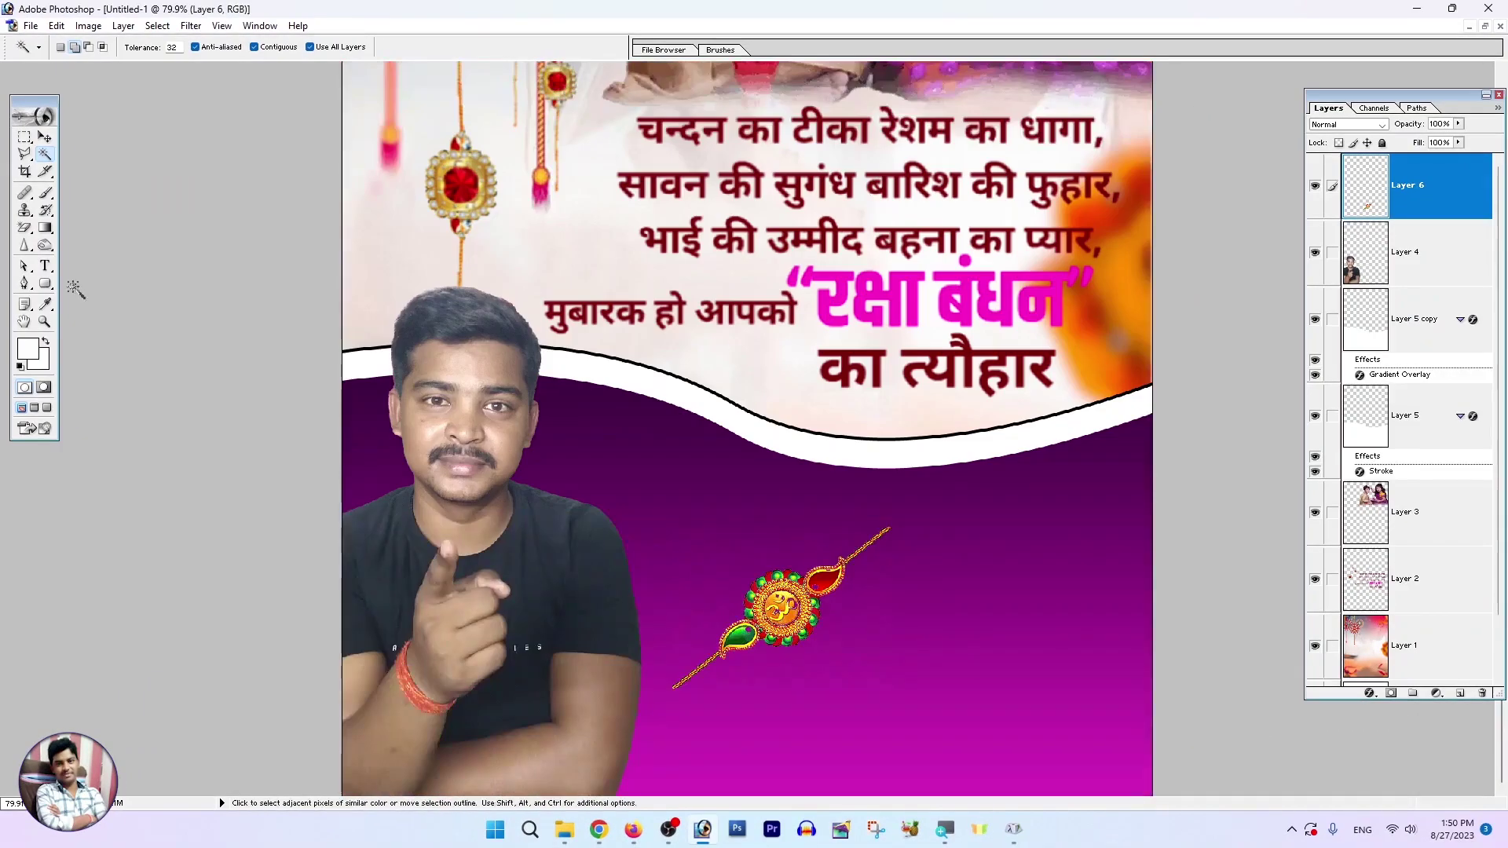
Free Transform the rakhi and rotate it slightly.
{"action": "left_click", "coordinate": [45, 158]}
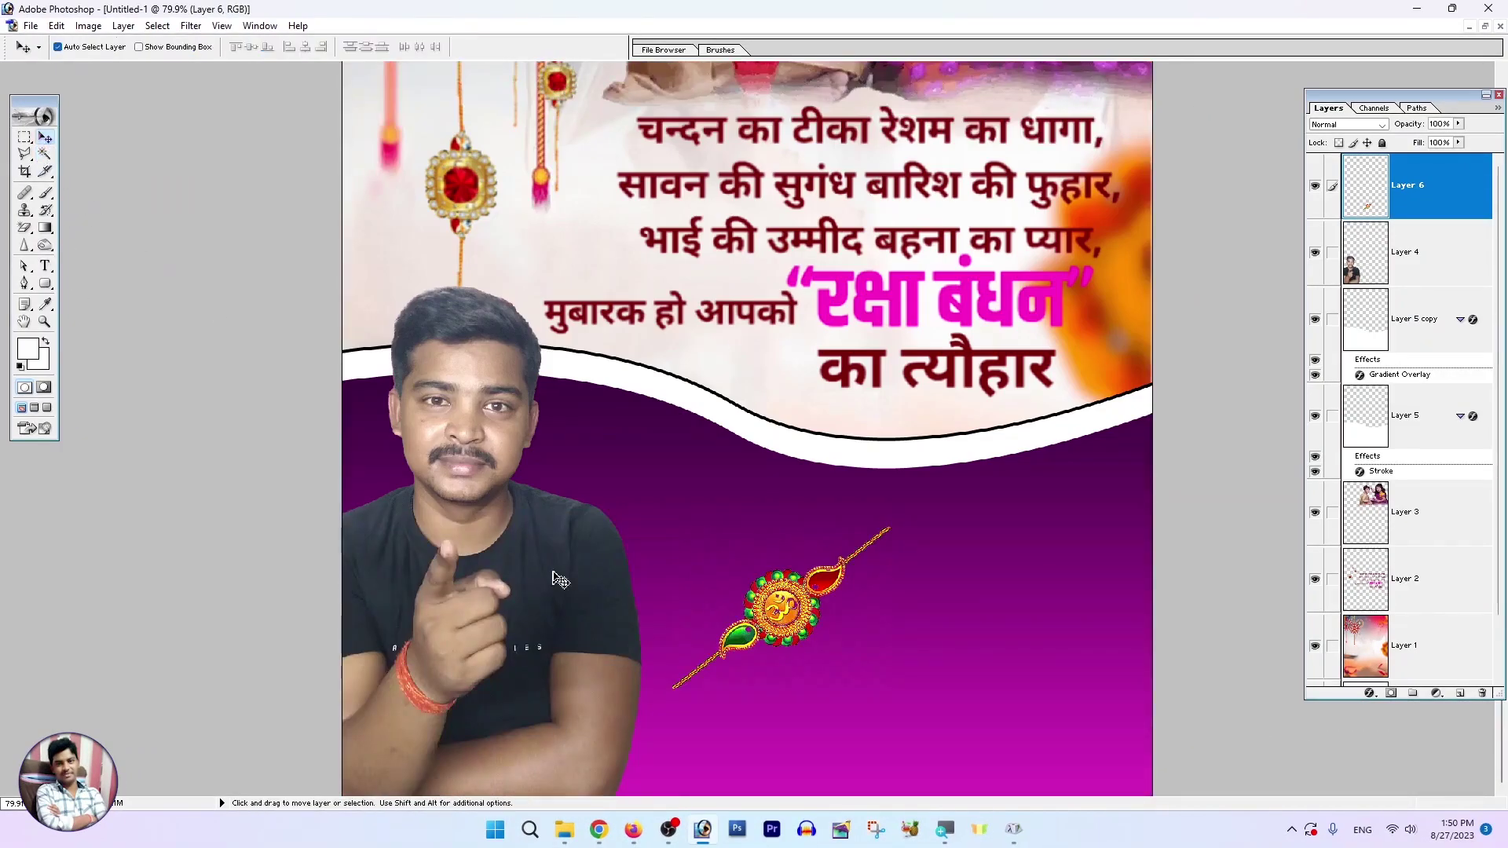
{"action": "key", "text": "ctrl+t"}
{"action": "left_click_drag", "start_coordinate": [903, 515], "coordinate": [919, 537]}
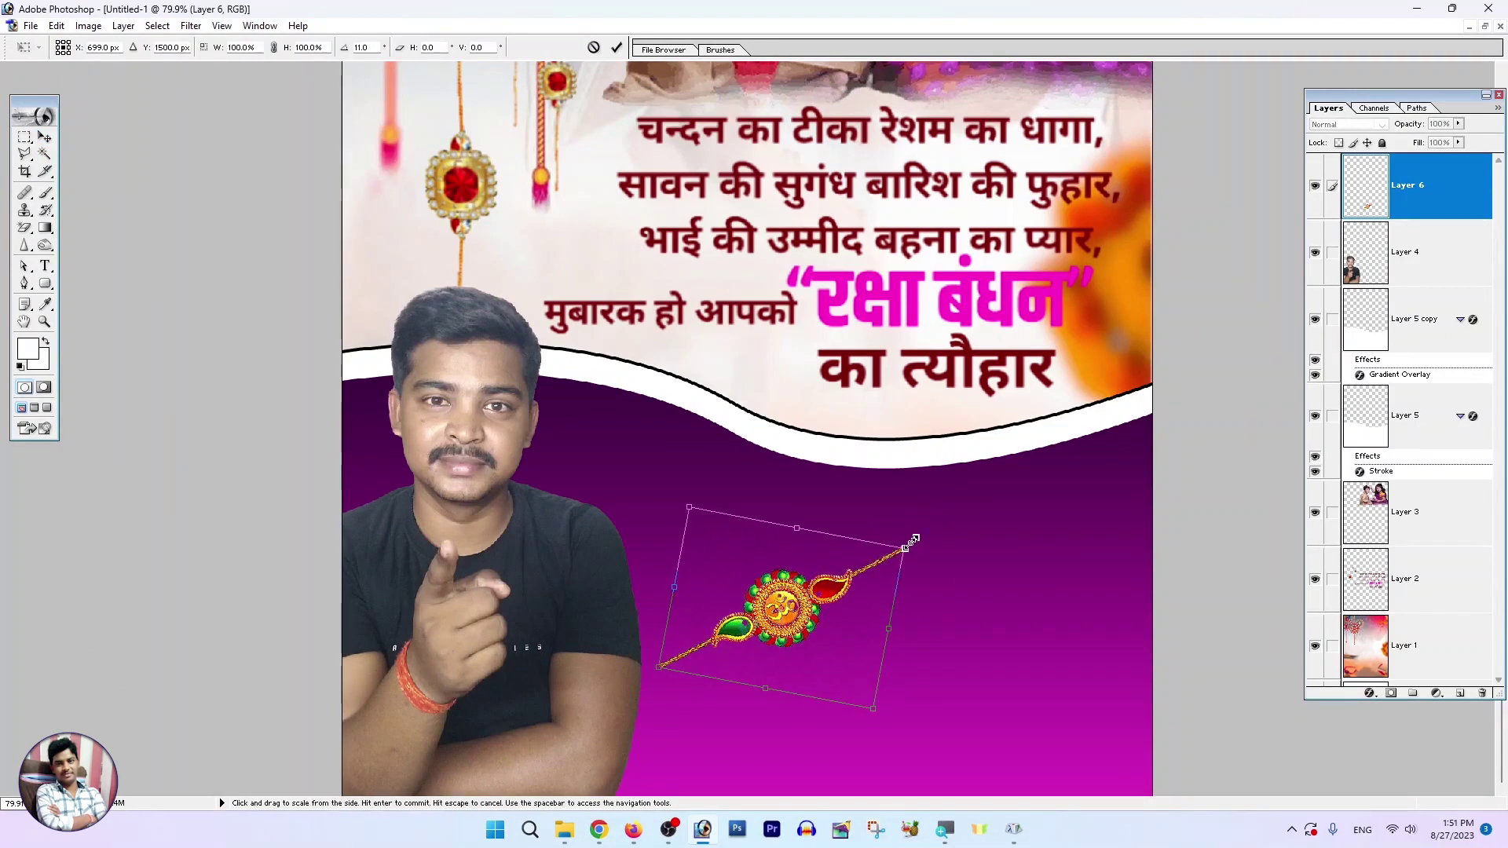
Enlarge the rakhi and move Layer 6 behind the man's photo layer.
{"action": "mouse_move", "coordinate": [911, 544]}
{"action": "left_mouse_down"}
{"action": "mouse_move", "coordinate": [903, 554]}
{"action": "mouse_move", "coordinate": [1073, 467]}
{"action": "mouse_move", "coordinate": [1002, 510]}
{"action": "left_mouse_up"}
{"action": "key", "text": "Return"}
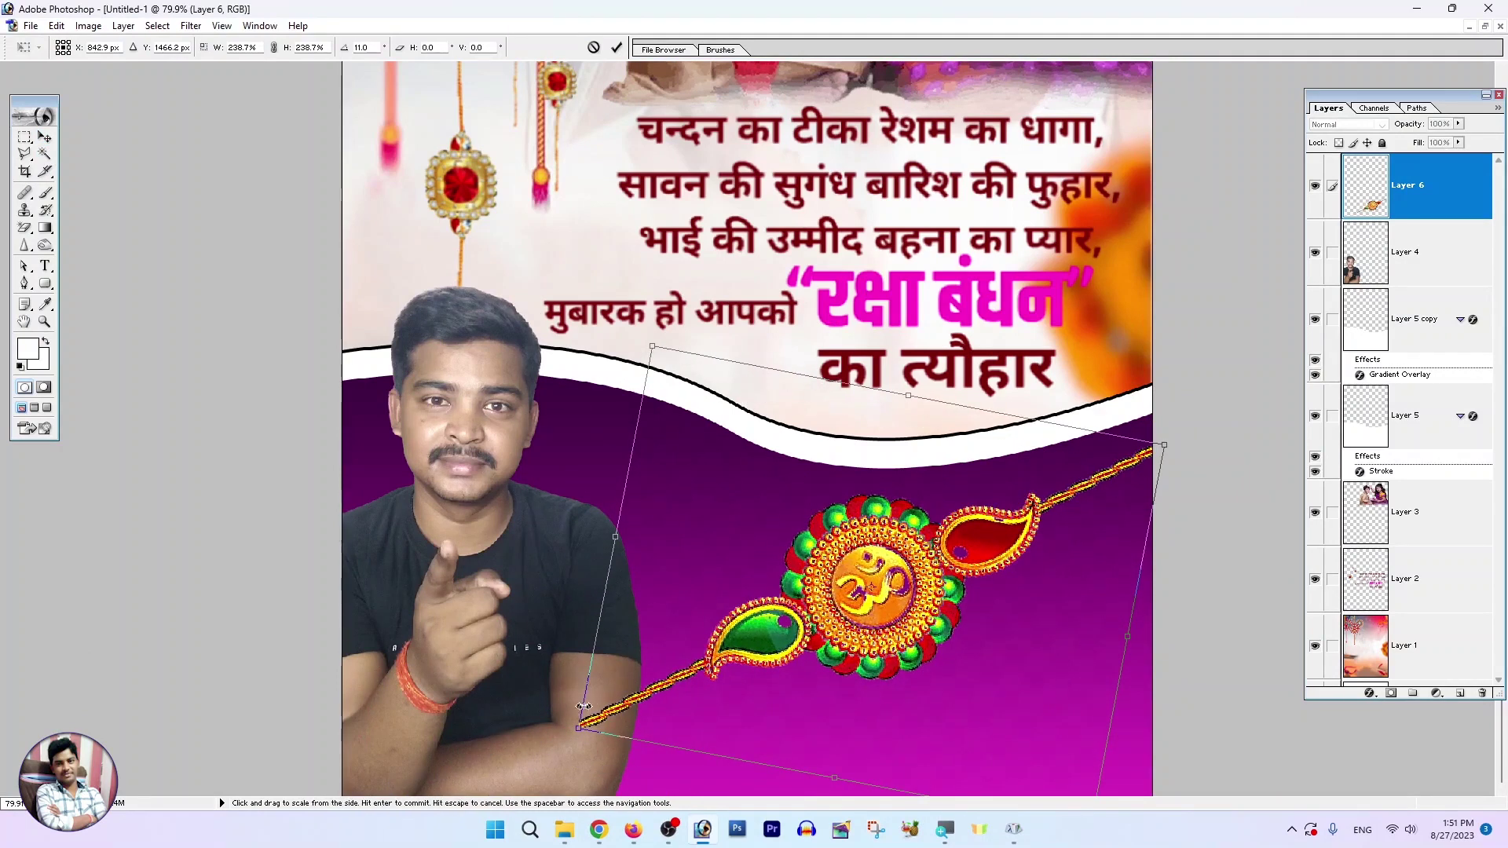
{"action": "left_click", "coordinate": [548, 559]}
{"action": "left_click", "coordinate": [774, 636]}
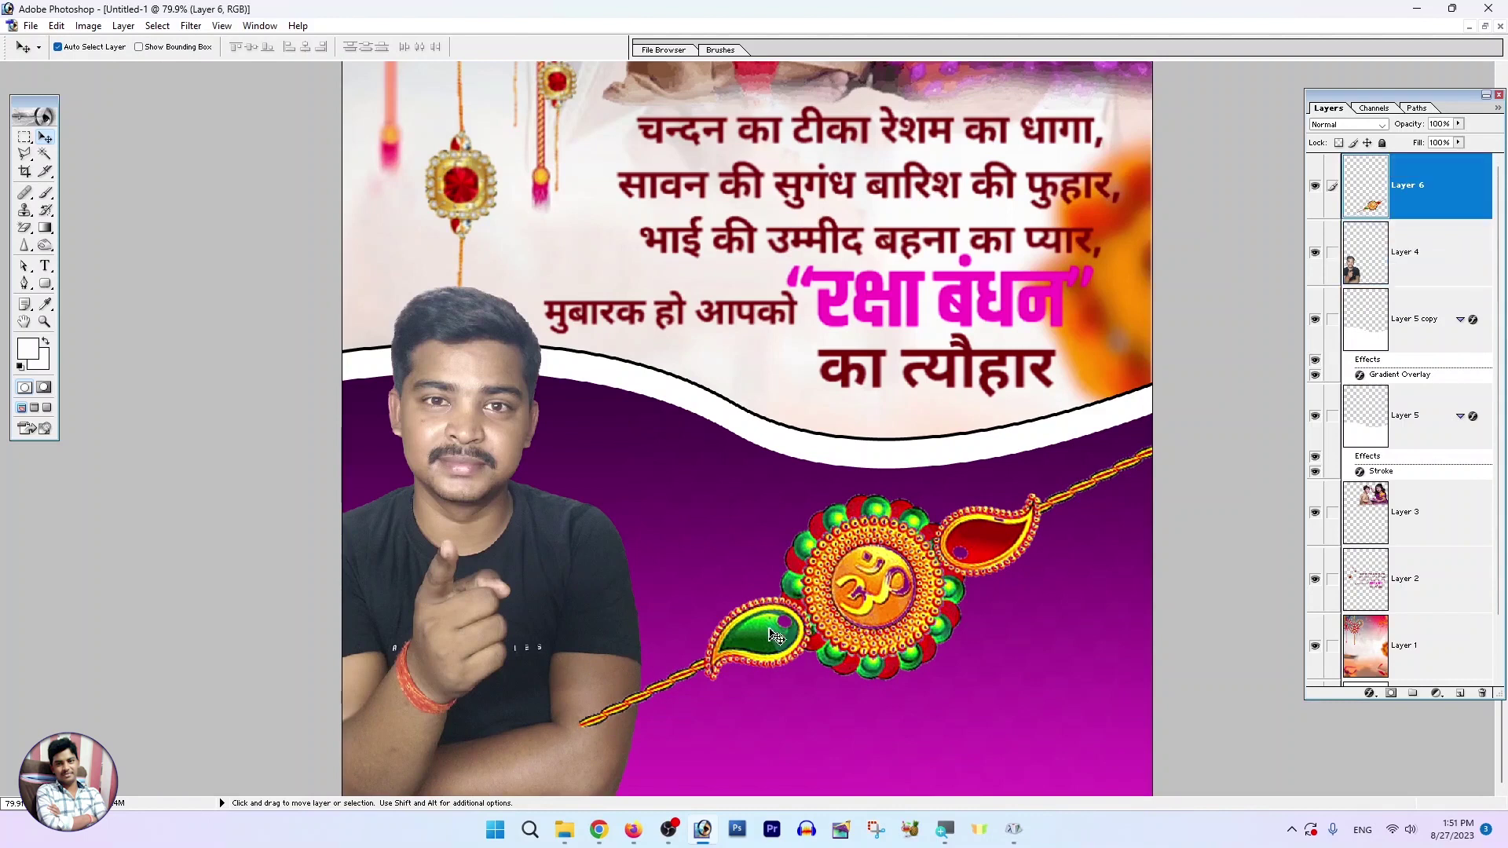
{"action": "key", "text": "ctrl+bracketleft"}
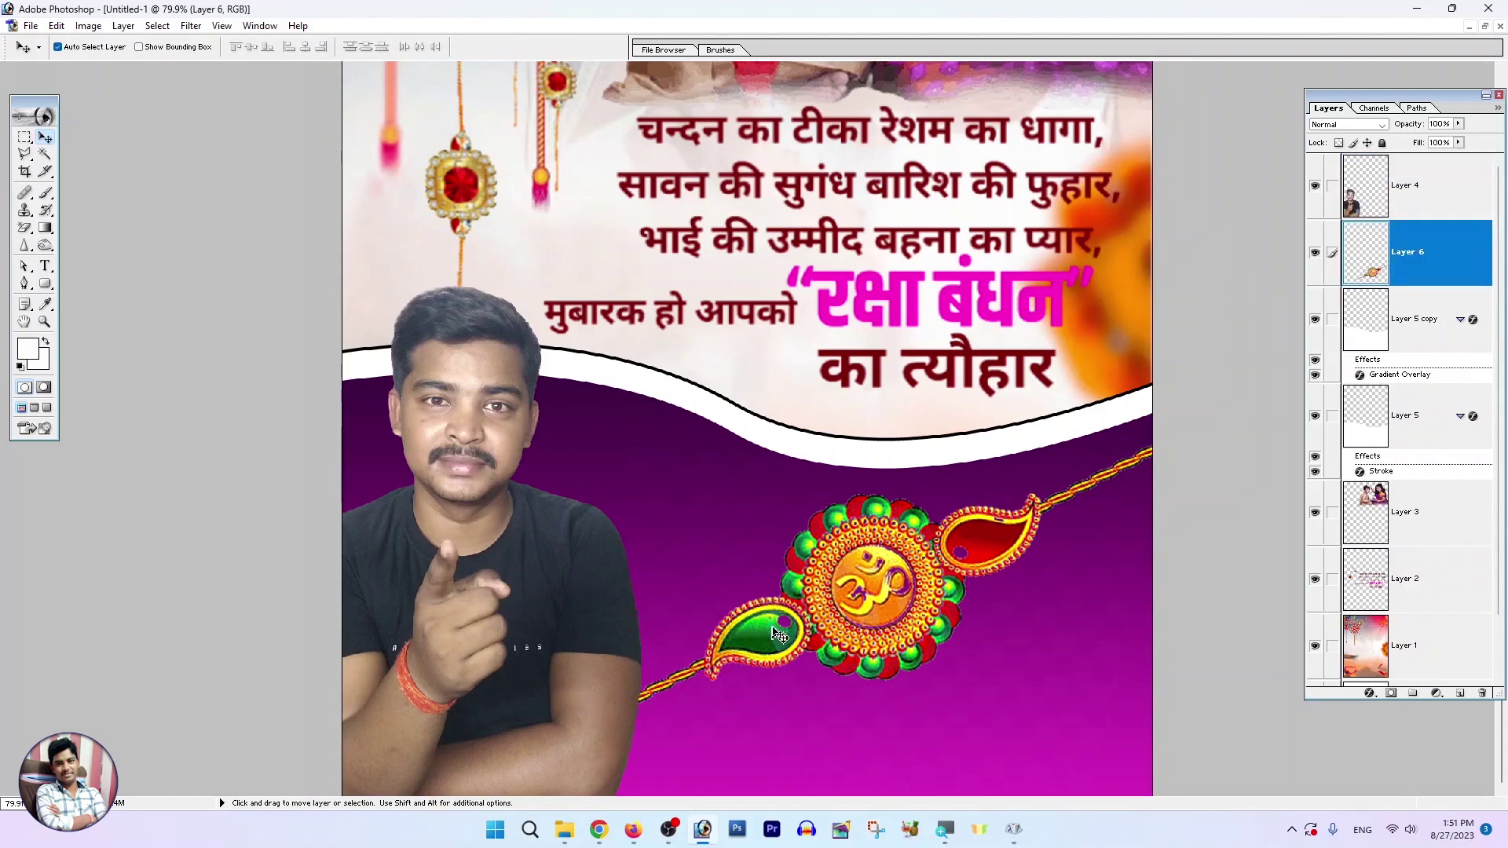
{"action": "key", "text": "ctrl+0"}
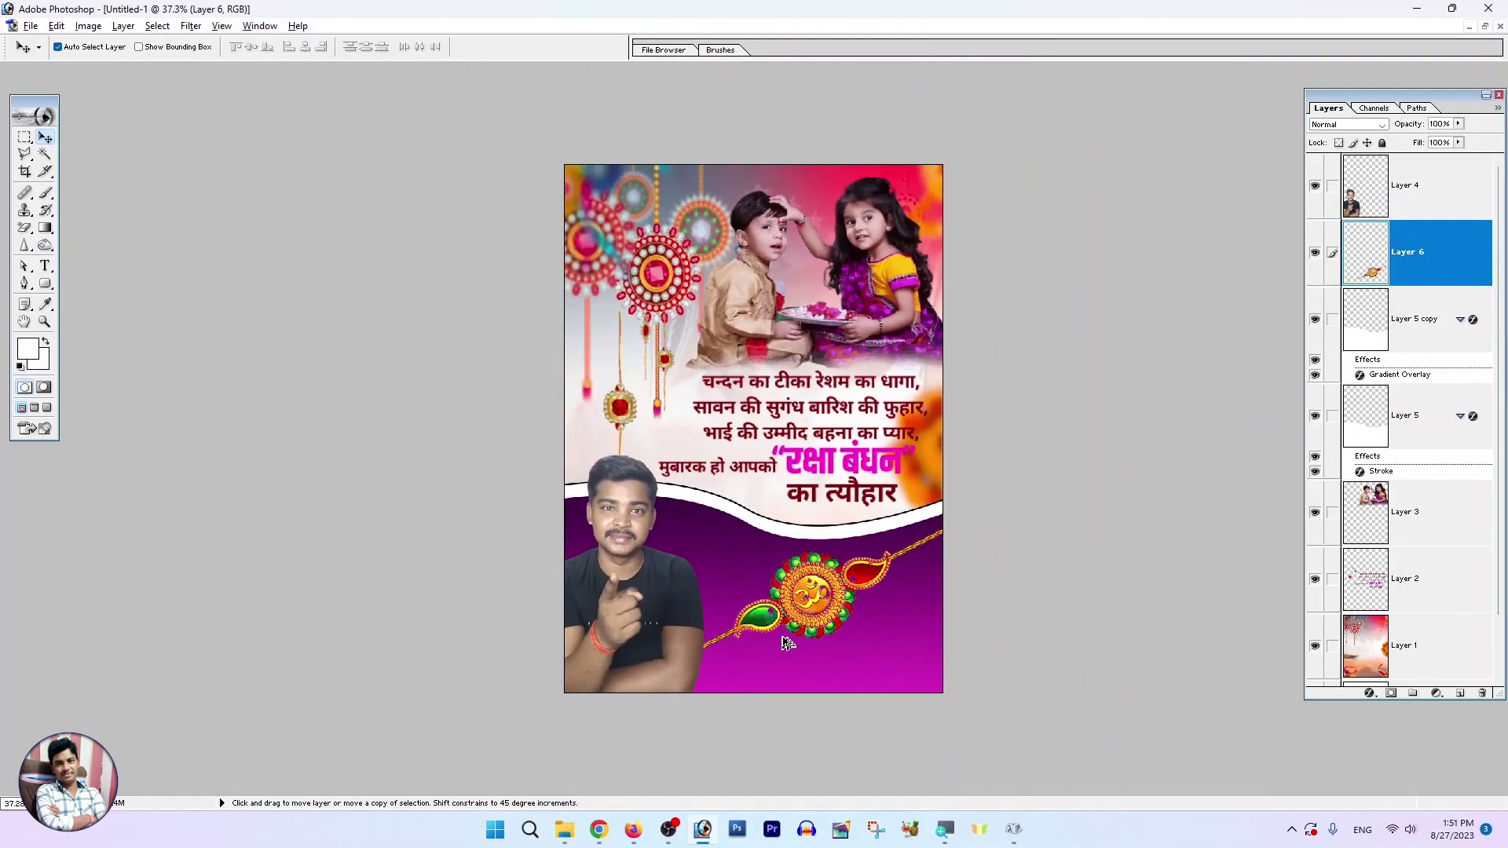
Shrink the rakhi to 92% of its size.
{"action": "key", "text": "alt+bracketleft"}
{"action": "key", "text": "ctrl+t"}
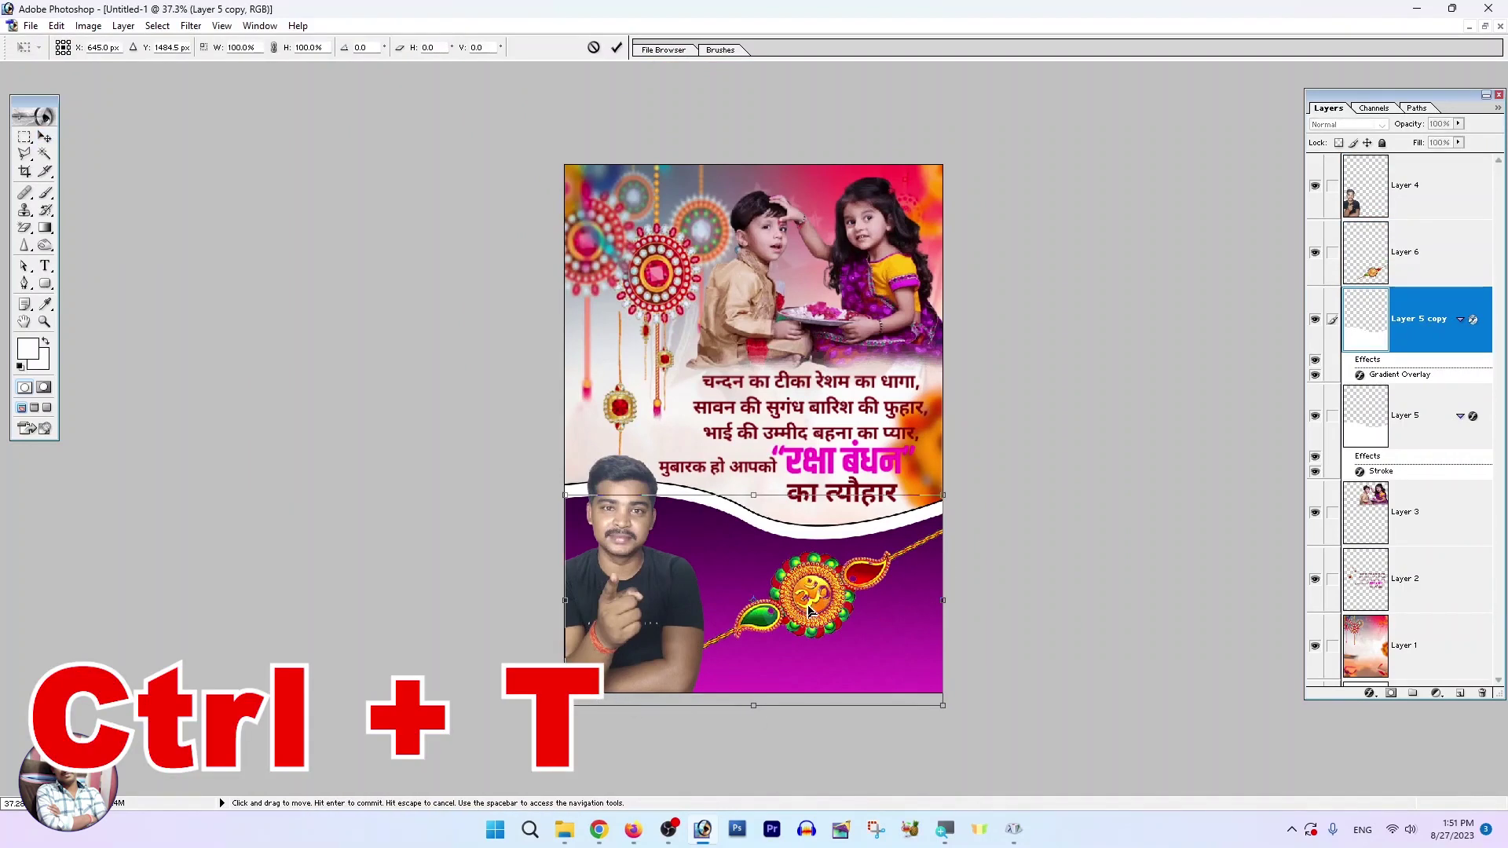
{"action": "key", "text": "Return"}
{"action": "key", "text": "alt+bracketright"}
{"action": "key", "text": "ctrl+t"}
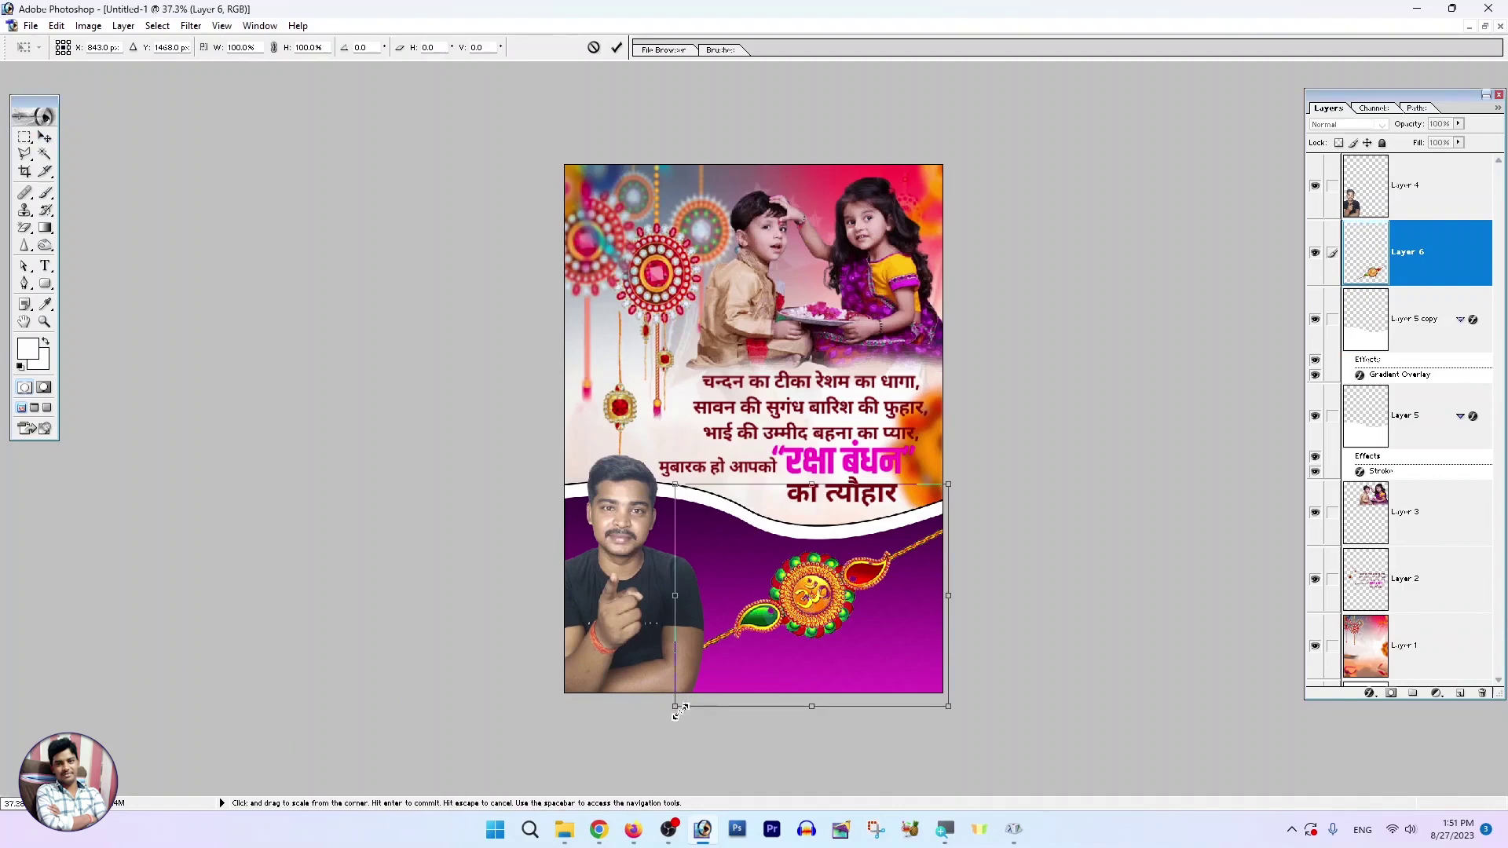
{"action": "left_click_drag", "start_coordinate": [682, 691], "coordinate": [685, 695]}
{"action": "key", "text": "Return"}
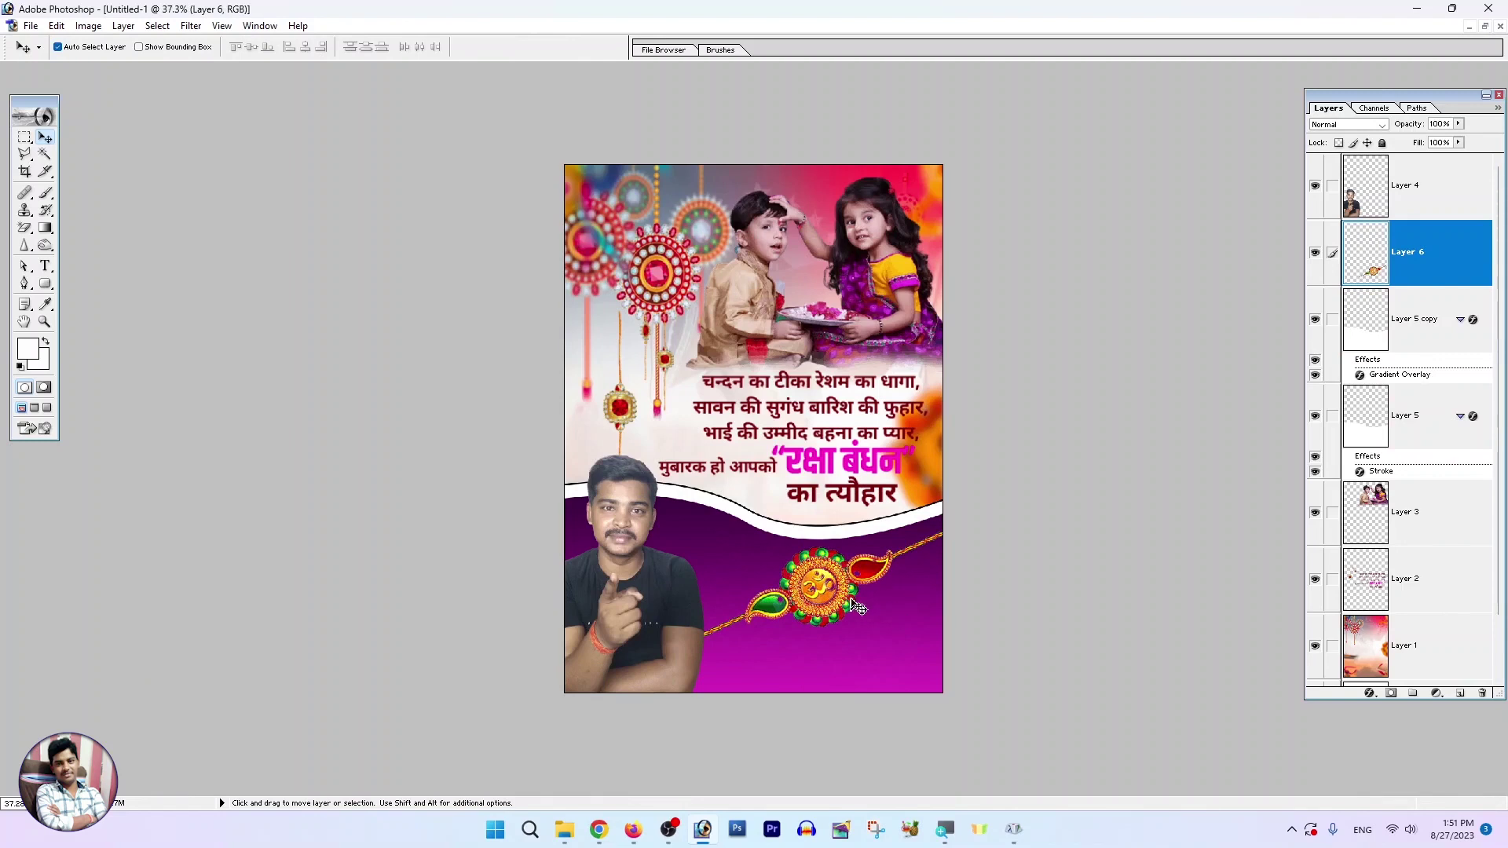
{"action": "key", "text": "ctrl+0"}
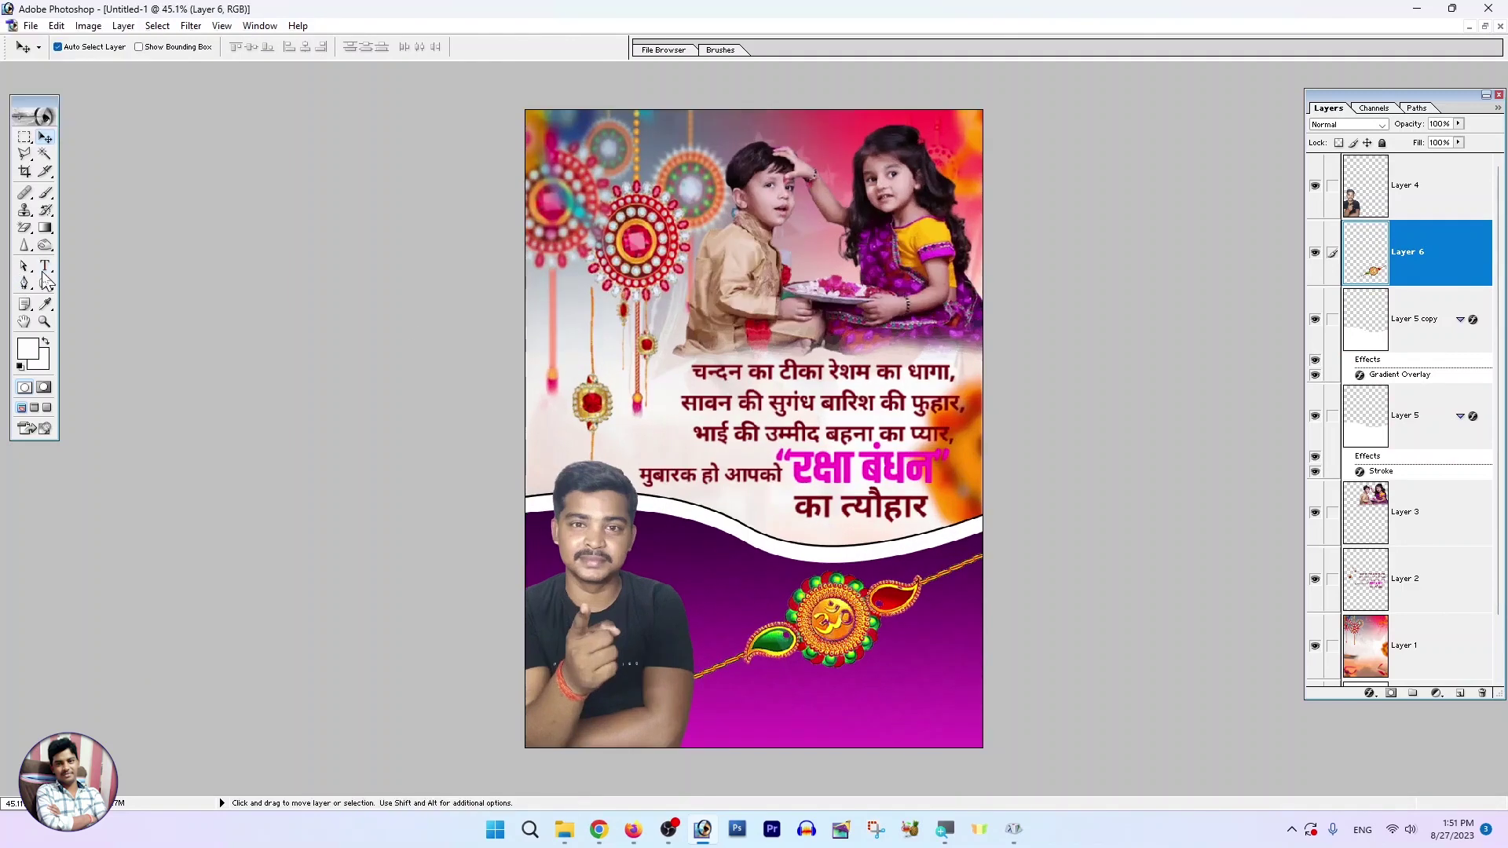
Type 'रक्षा बंधन' in white RAJ 08 font on the purple area.
{"action": "left_click", "coordinate": [45, 268]}
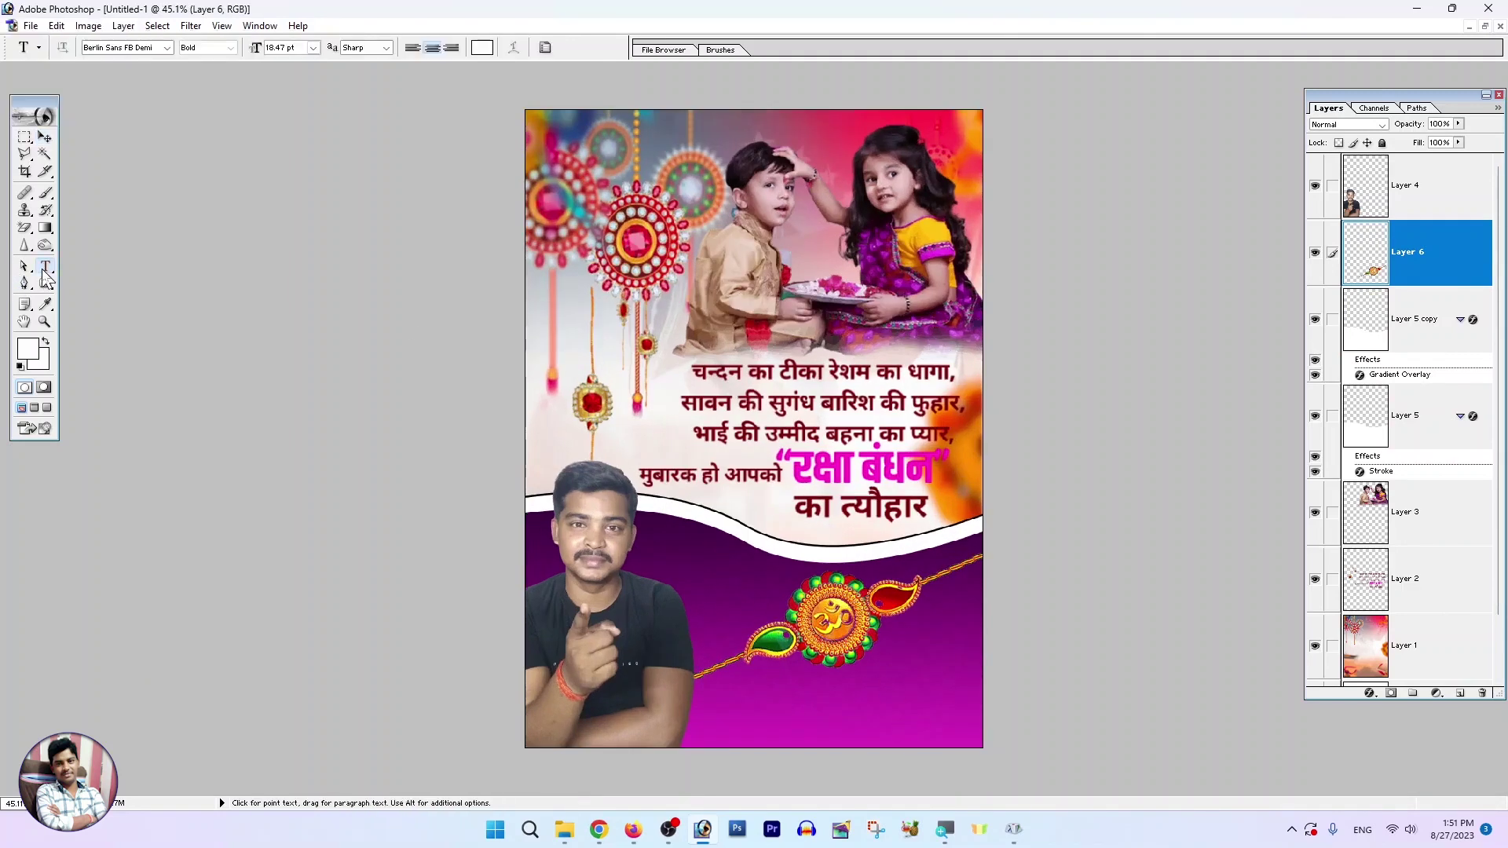
{"action": "left_click", "coordinate": [166, 47]}
{"action": "left_click", "coordinate": [164, 49]}
{"action": "left_click", "coordinate": [162, 52]}
{"action": "left_click", "coordinate": [707, 705]}
{"action": "type", "text": "`dafd"}
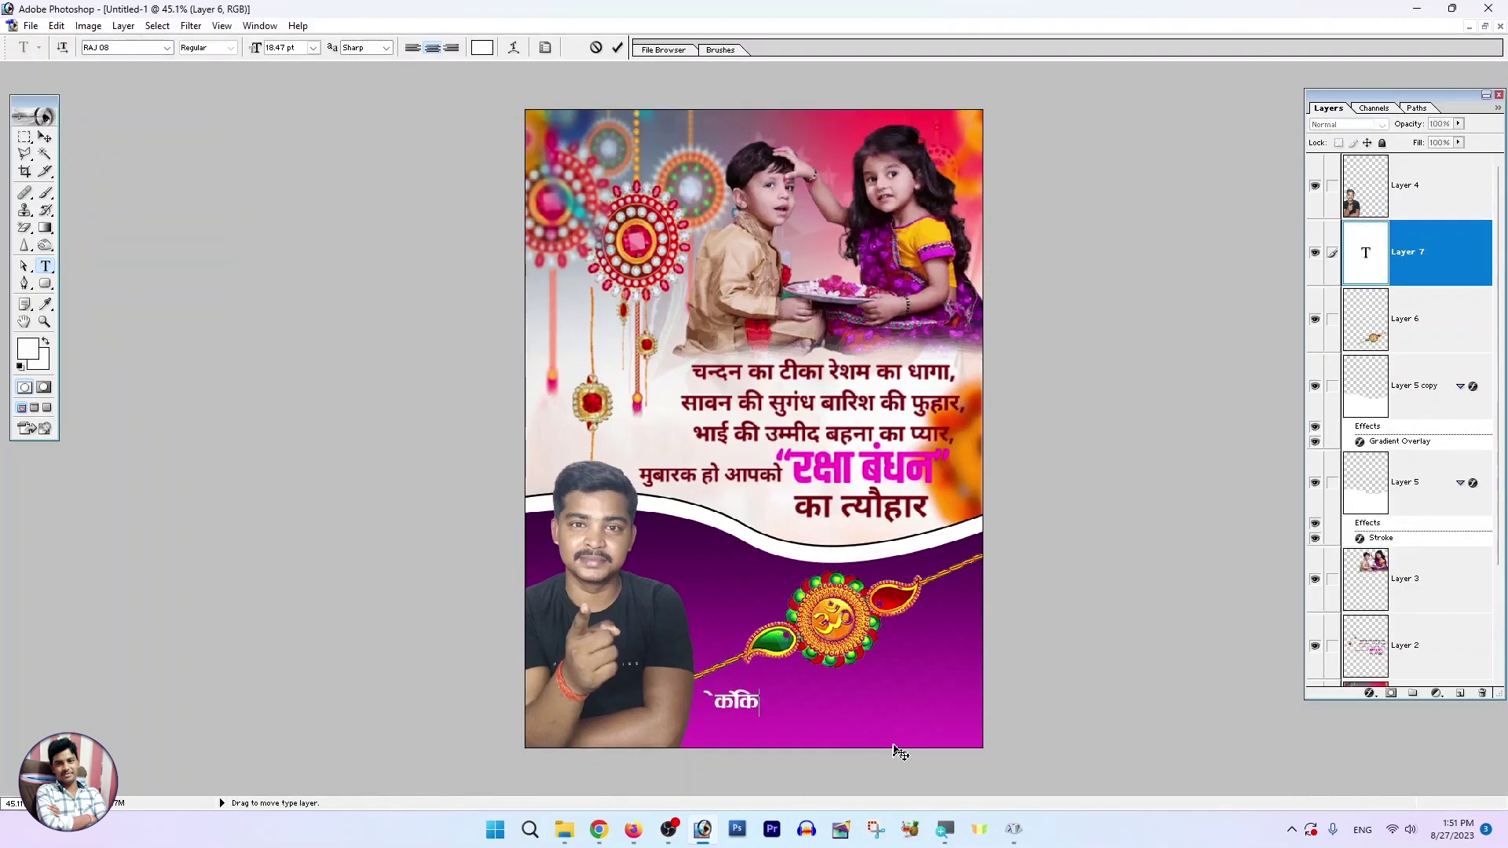
{"action": "type", "text": "j{kk ca/ku"}
{"action": "key", "text": "ctrl+Return"}
Enlarge the 'रक्षा बंधन' text and position it below the rakhi.
{"action": "key", "text": "ctrl+plus"}
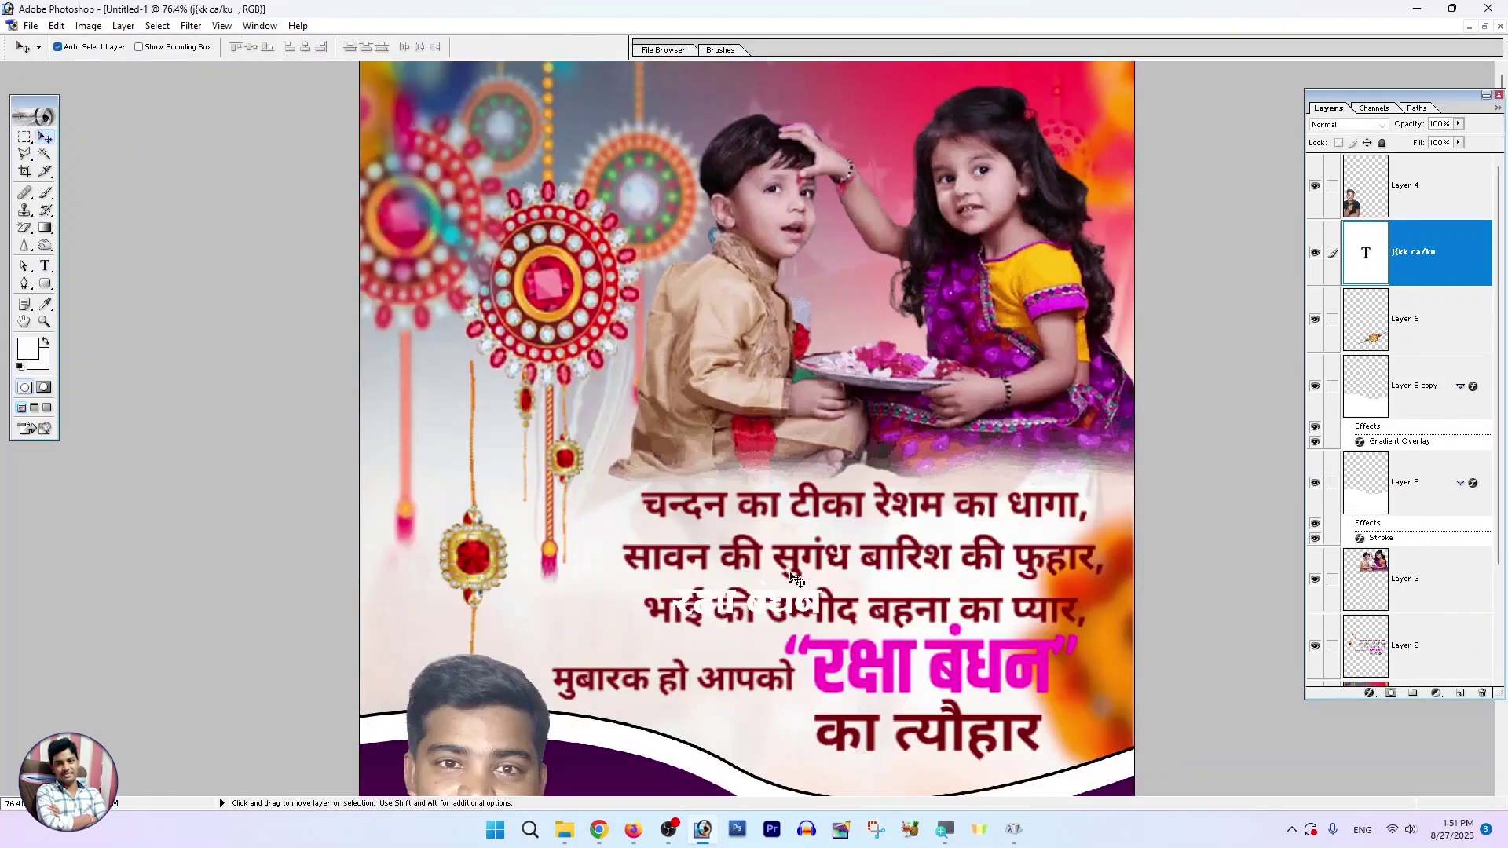
{"action": "left_click_drag", "start_coordinate": [825, 534], "coordinate": [834, 774]}
{"action": "scroll", "coordinate": [929, 752], "scroll_direction": "down", "scroll_amount": 3}
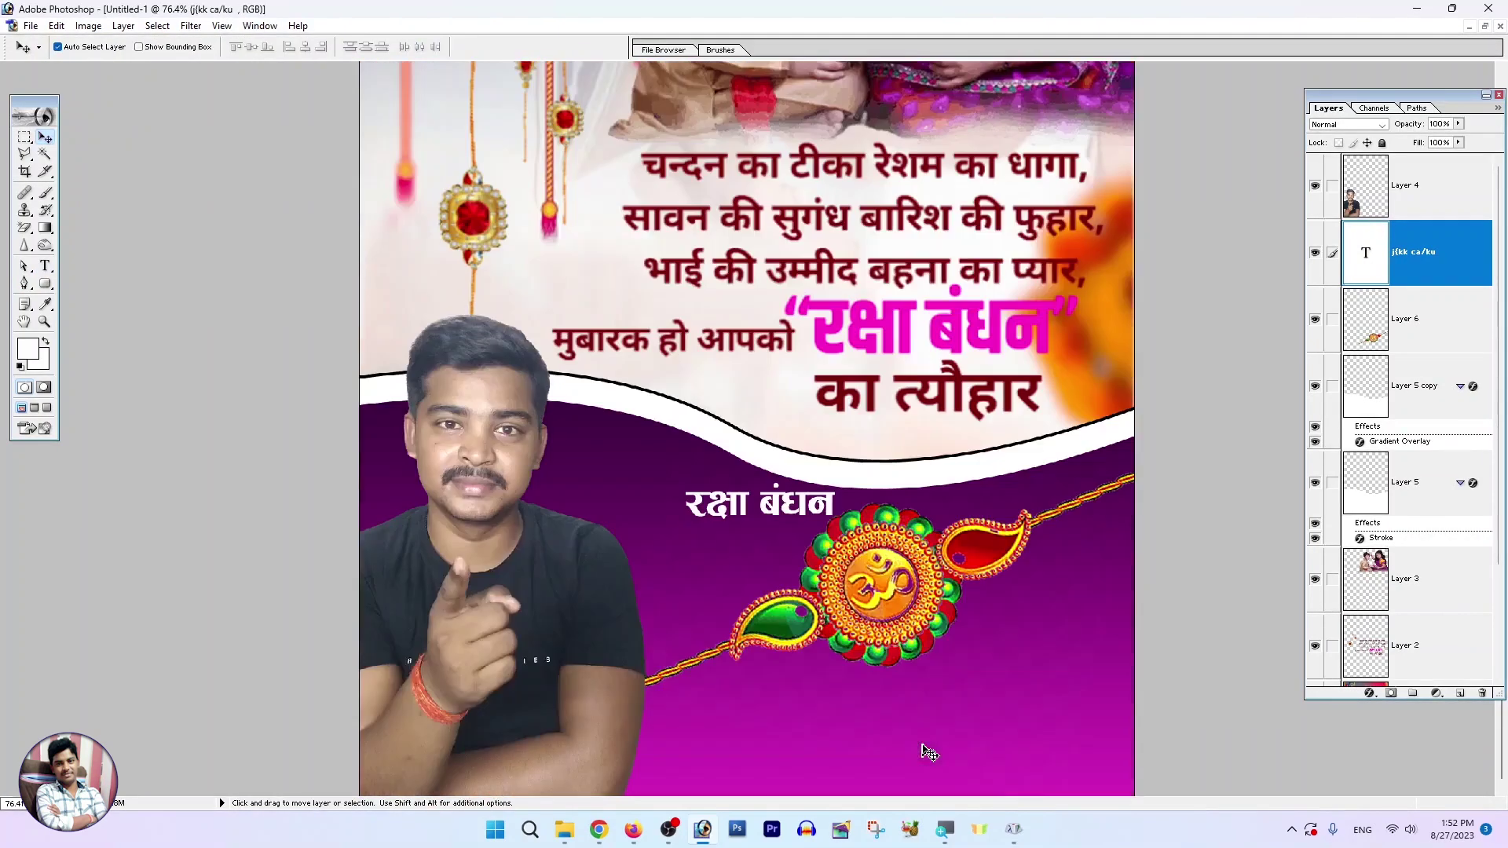
{"action": "mouse_move", "coordinate": [788, 519]}
{"action": "left_mouse_down"}
{"action": "mouse_move", "coordinate": [826, 725]}
{"action": "mouse_move", "coordinate": [1042, 757]}
{"action": "left_mouse_up"}
{"action": "key", "text": "ctrl+t"}
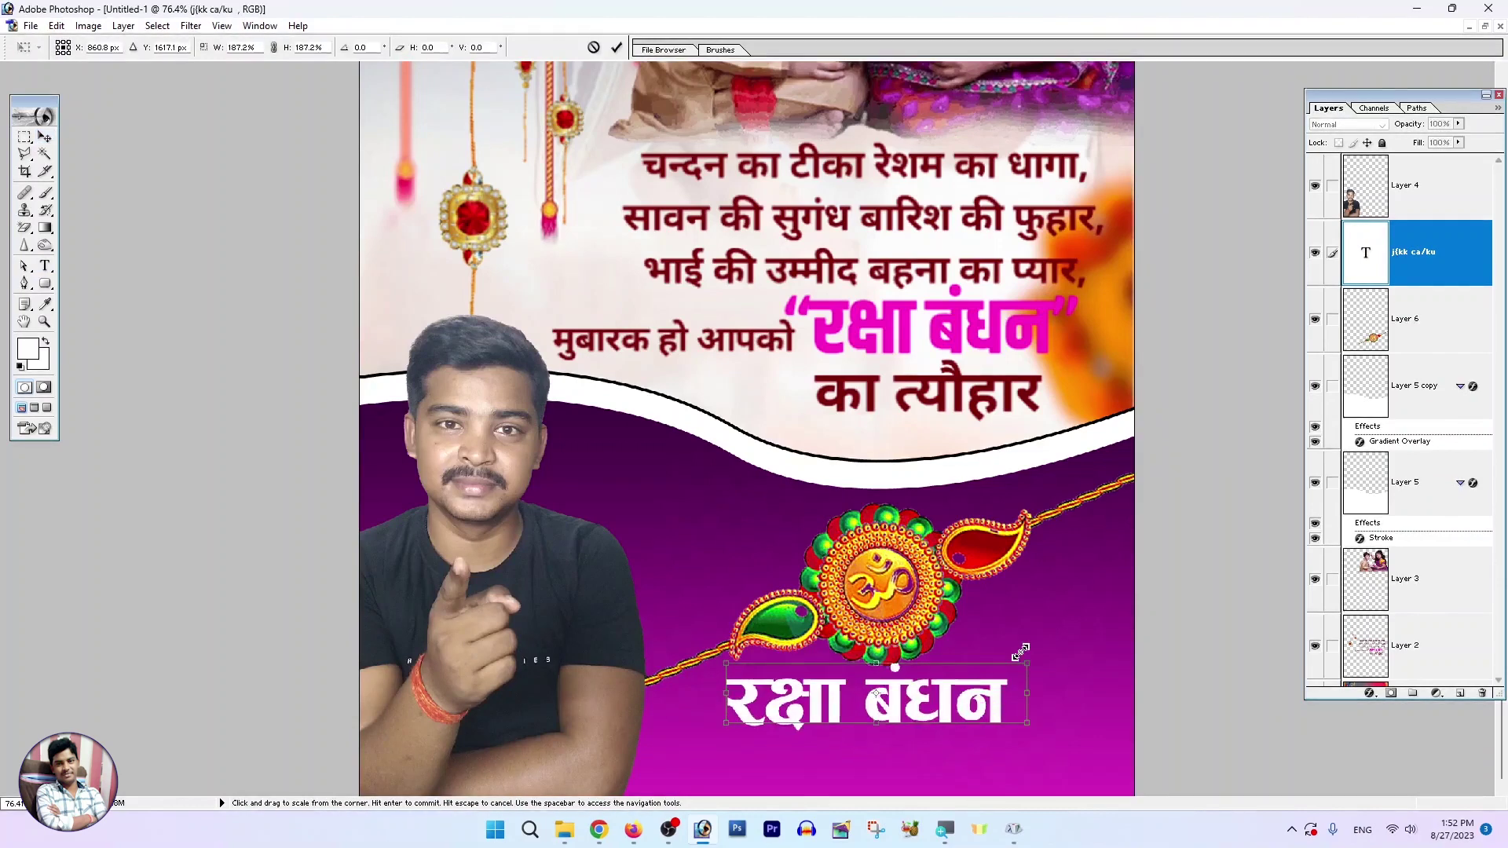
{"action": "mouse_move", "coordinate": [935, 724]}
{"action": "left_mouse_down"}
{"action": "mouse_move", "coordinate": [922, 736]}
{"action": "mouse_move", "coordinate": [991, 729]}
{"action": "left_mouse_up"}
{"action": "key", "text": "Return"}
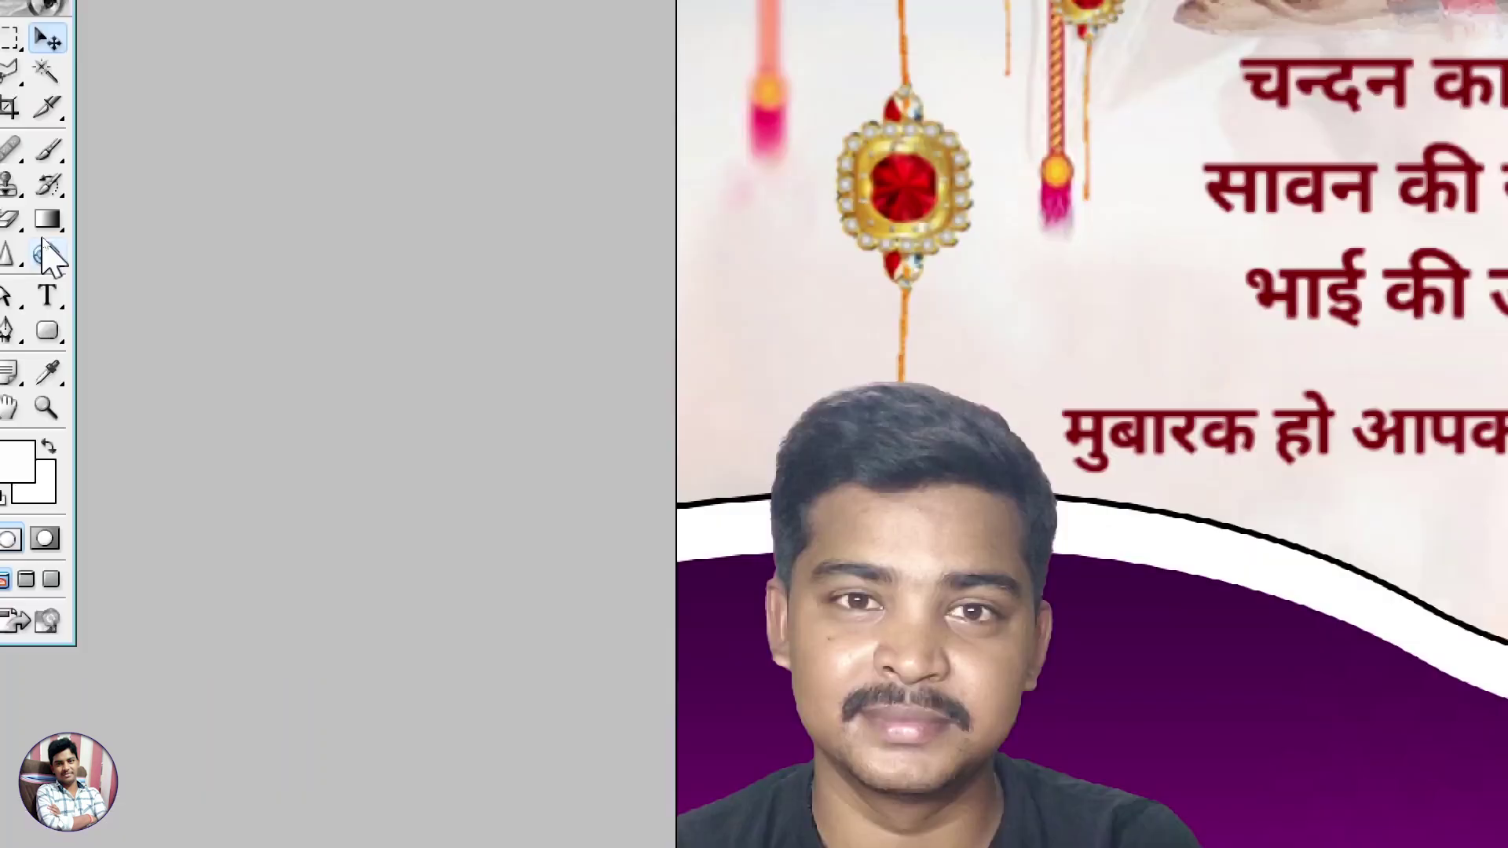
Draw a white rounded-rectangle shape layer beside the text and nudge it slightly left and down.
{"action": "left_click", "coordinate": [49, 330]}
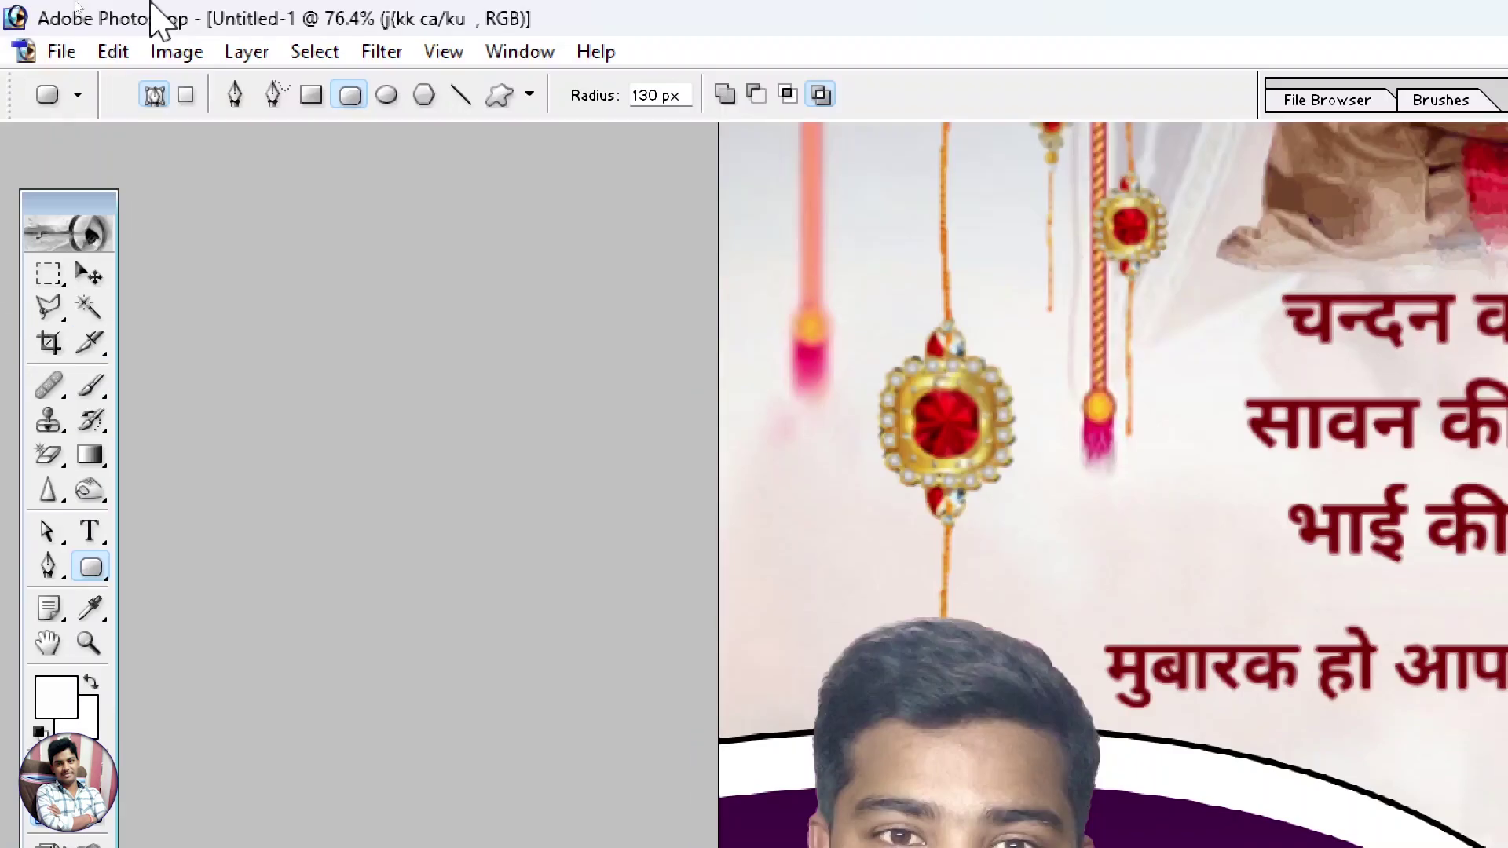
{"action": "left_click", "coordinate": [124, 95]}
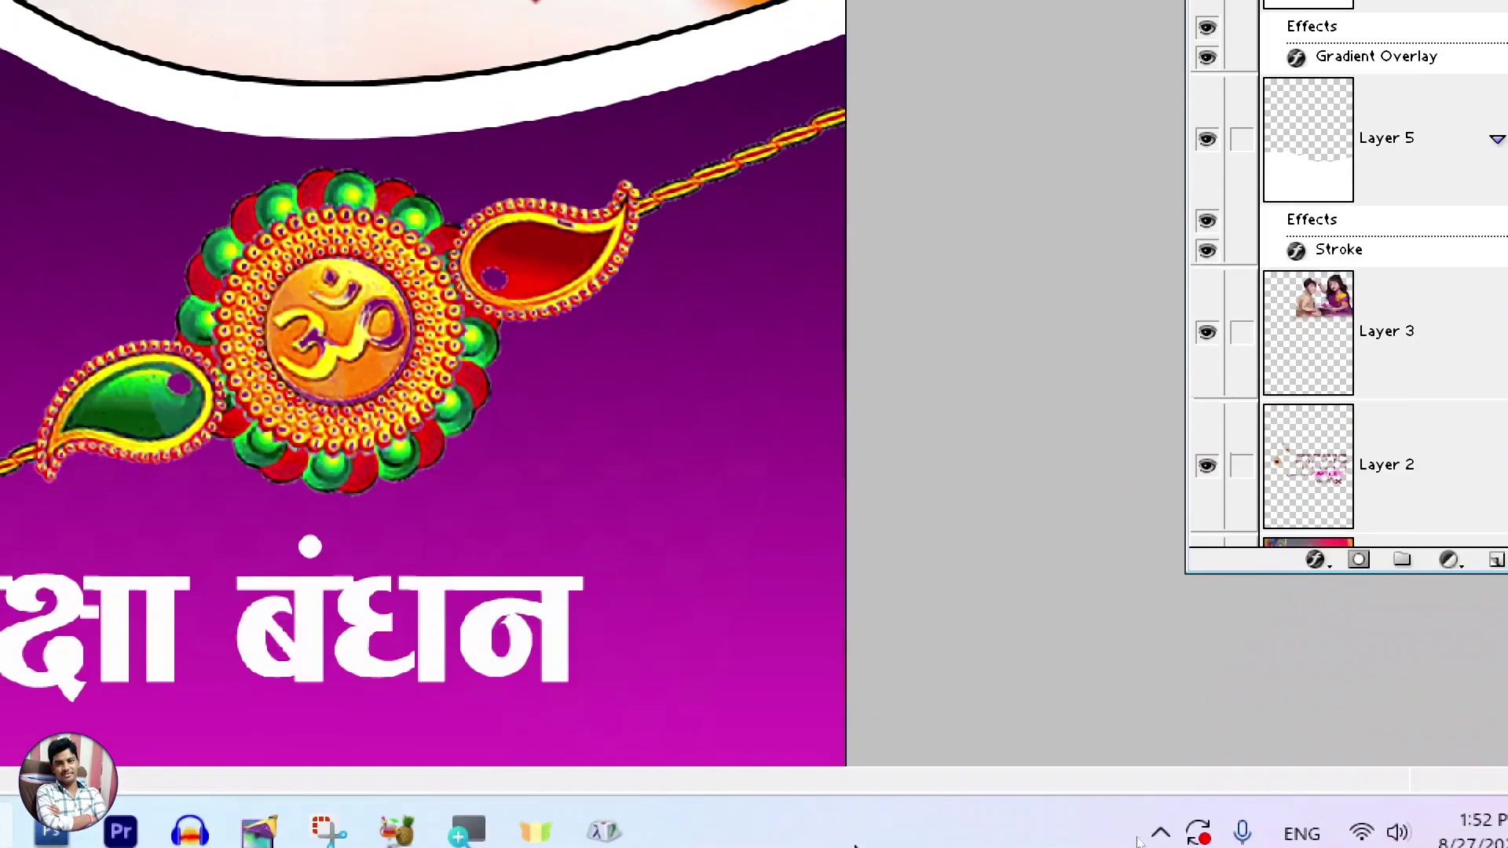
{"action": "left_click_drag", "start_coordinate": [624, 579], "coordinate": [841, 700]}
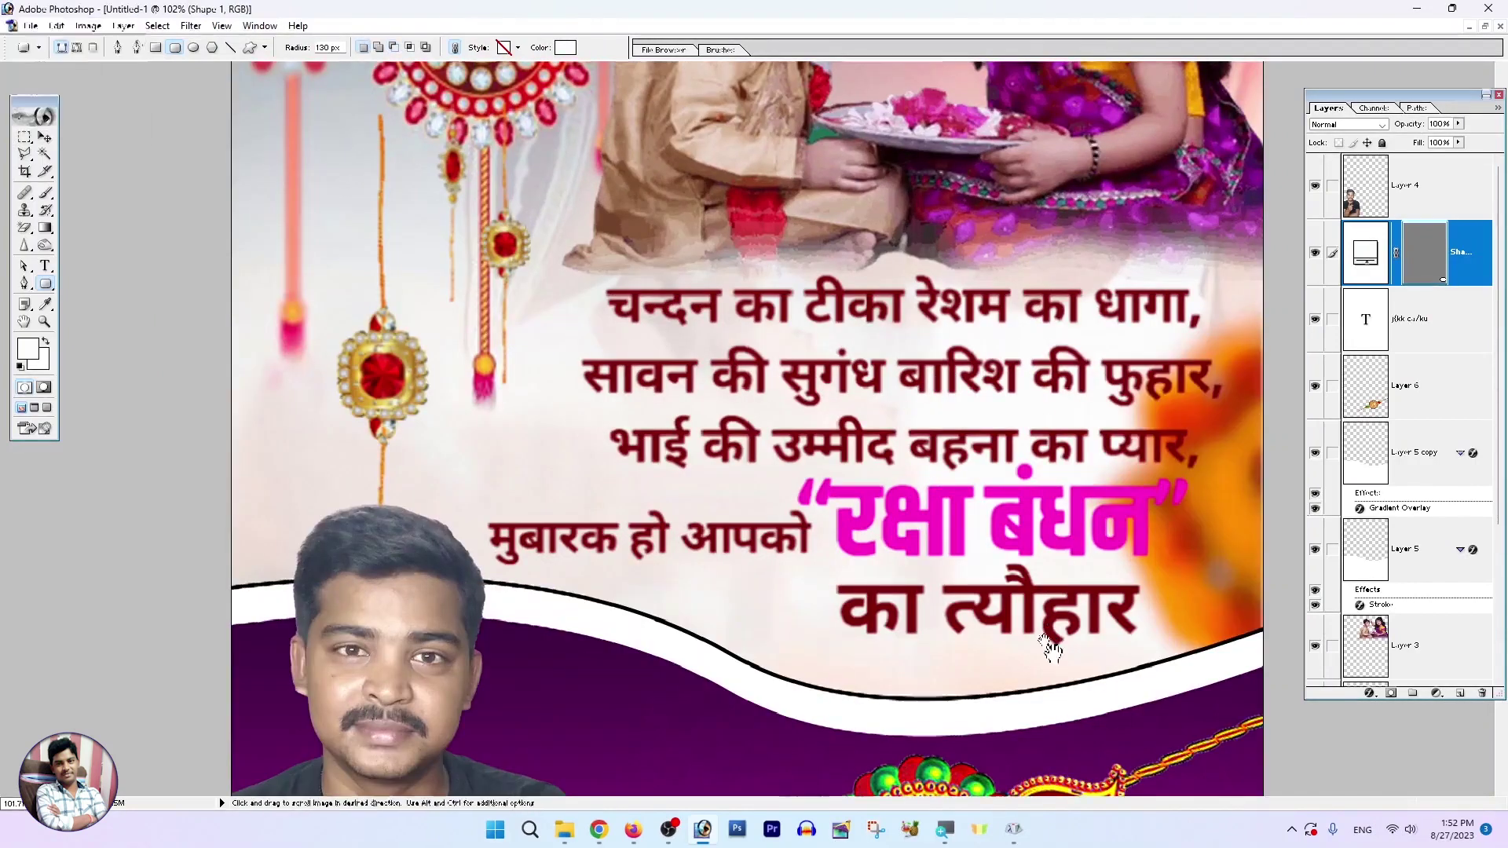
{"action": "left_click_drag", "start_coordinate": [1050, 648], "coordinate": [1050, 290]}
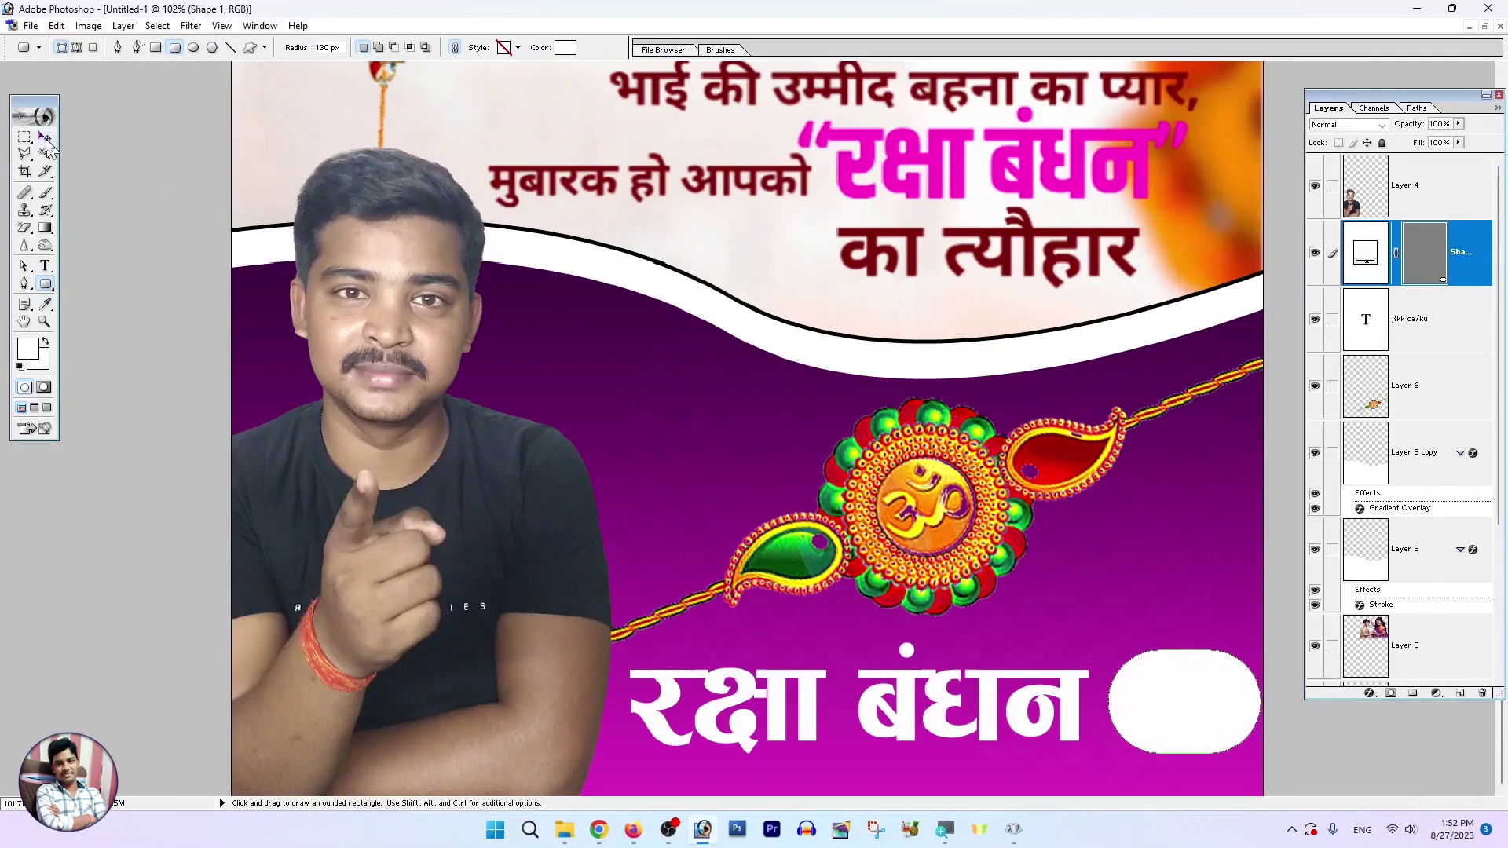
{"action": "left_click", "coordinate": [45, 139]}
{"action": "left_click_drag", "start_coordinate": [1146, 717], "coordinate": [1135, 722]}
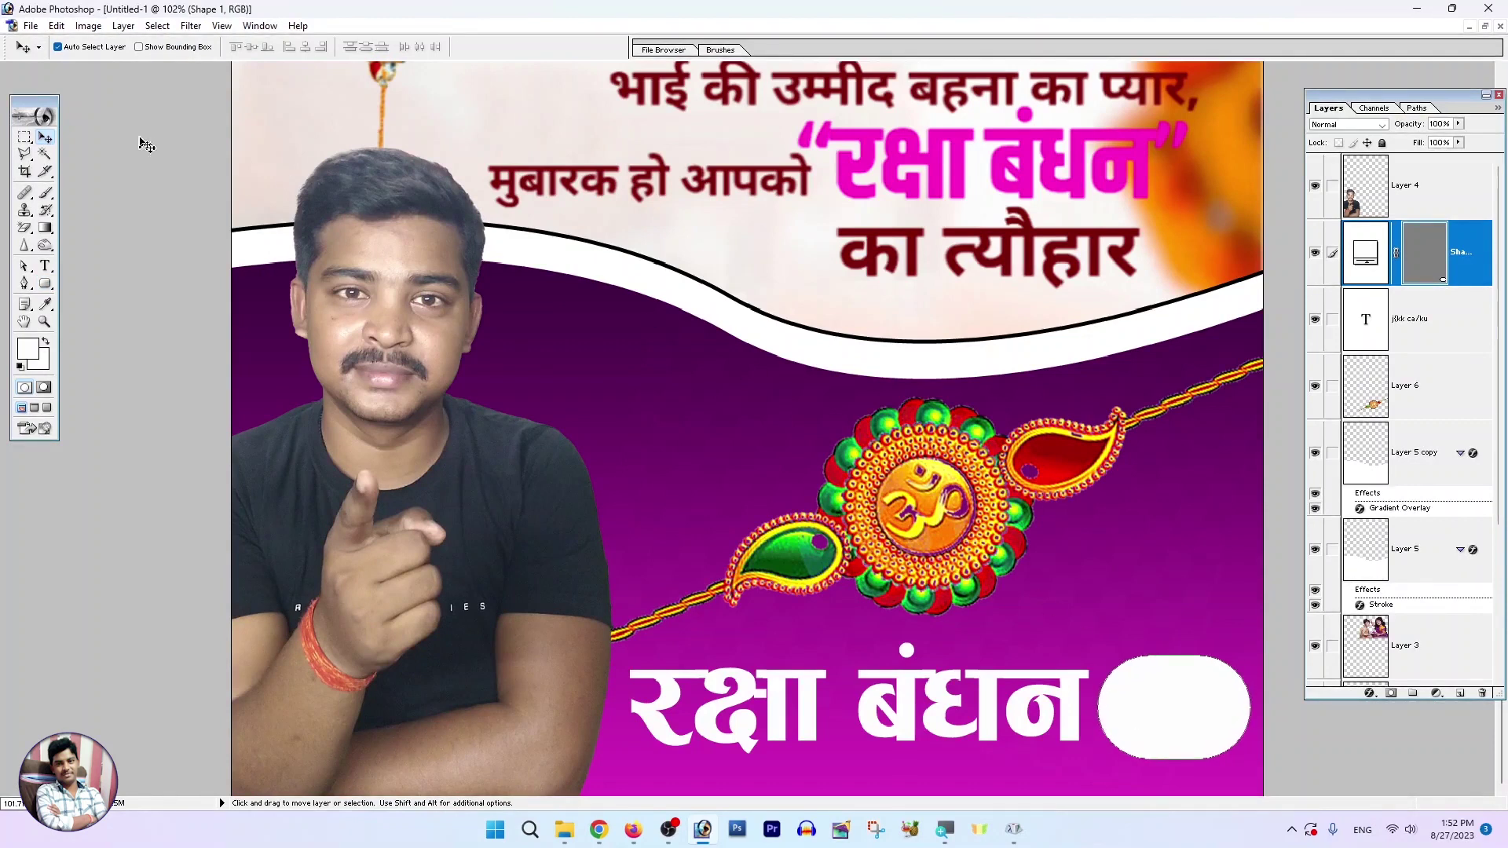
Apply a Gradient Overlay to the rounded badge, with the left stop set to cyan 00FCFF.
{"action": "left_click", "coordinate": [123, 25]}
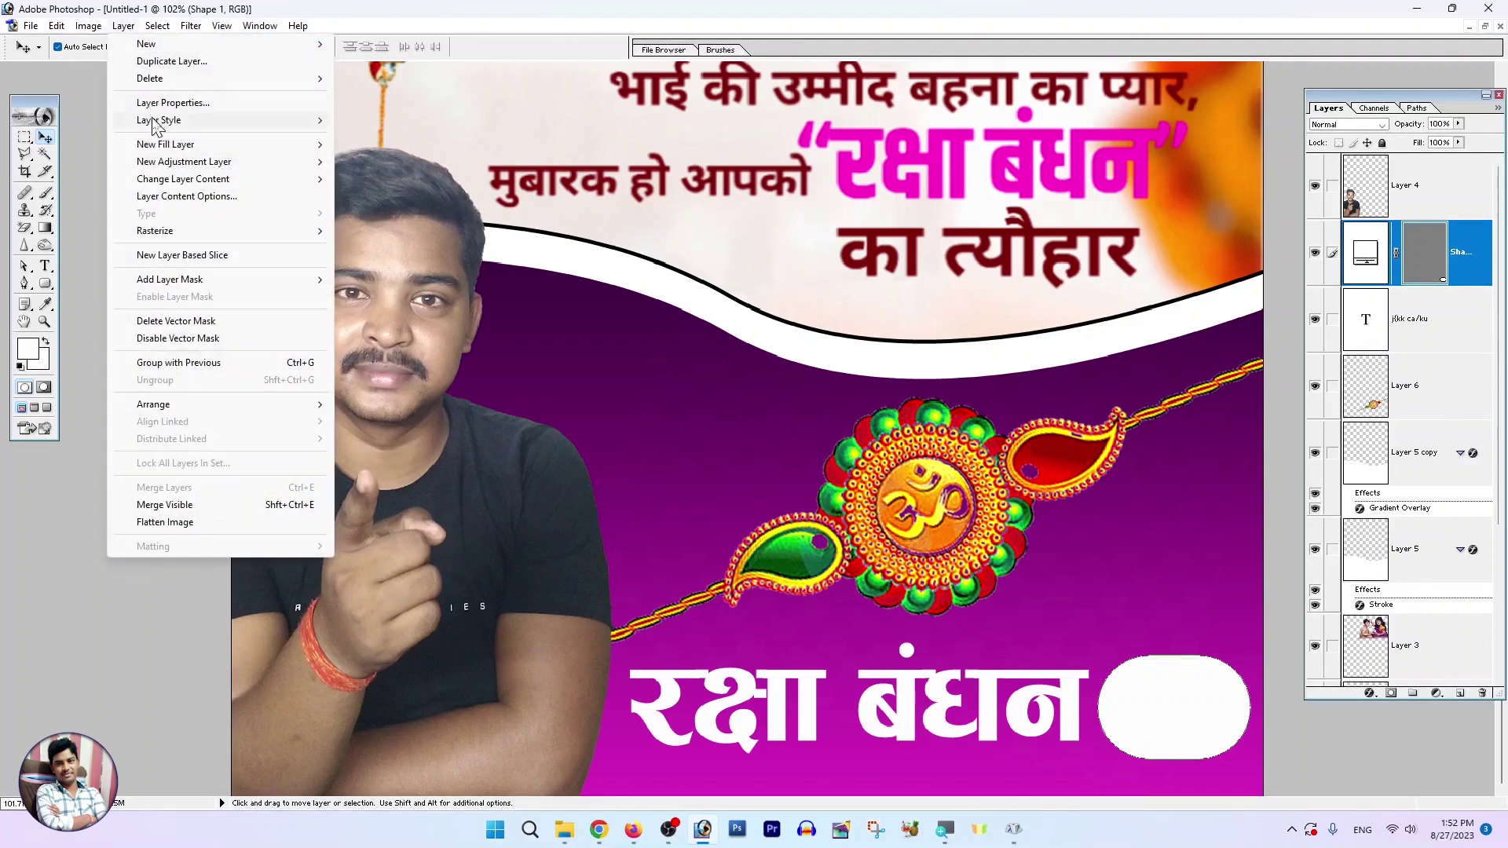
{"action": "mouse_move", "coordinate": [159, 120]}
{"action": "left_click", "coordinate": [399, 265]}
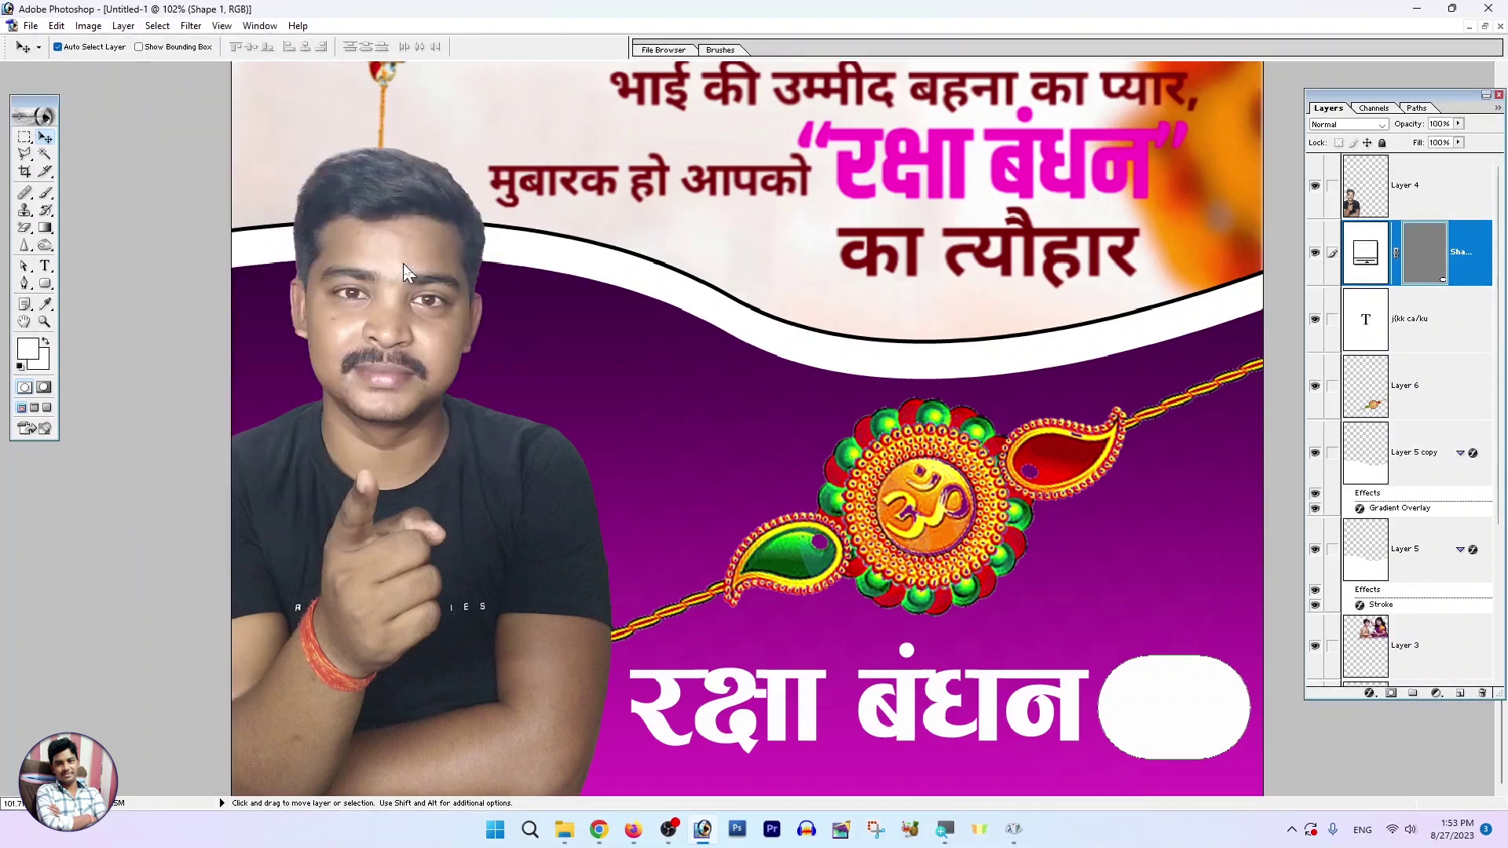
{"action": "left_click", "coordinate": [1127, 189]}
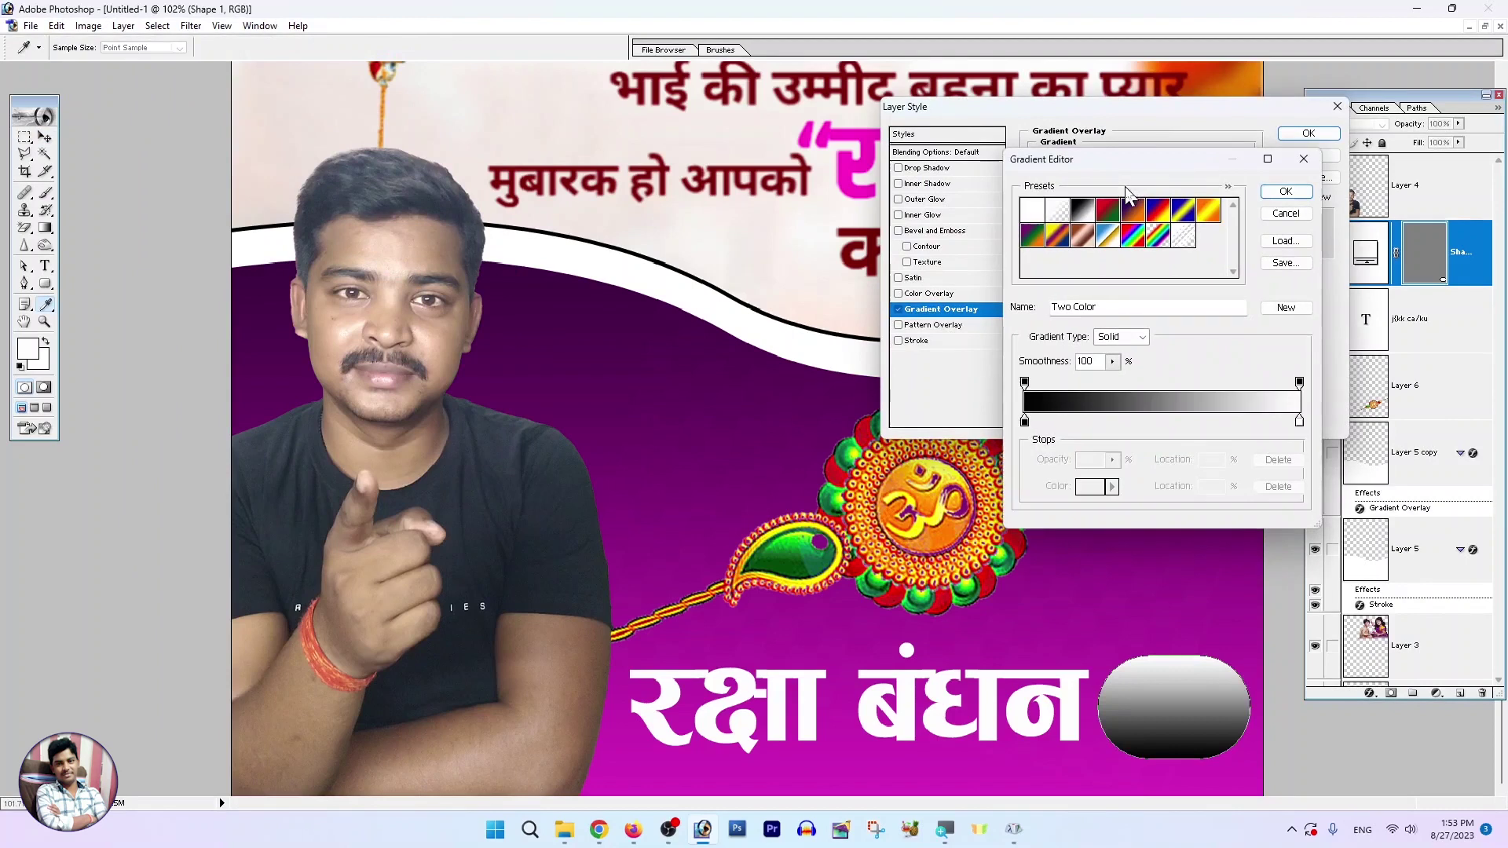
{"action": "left_click", "coordinate": [1024, 423]}
{"action": "left_click", "coordinate": [1087, 487]}
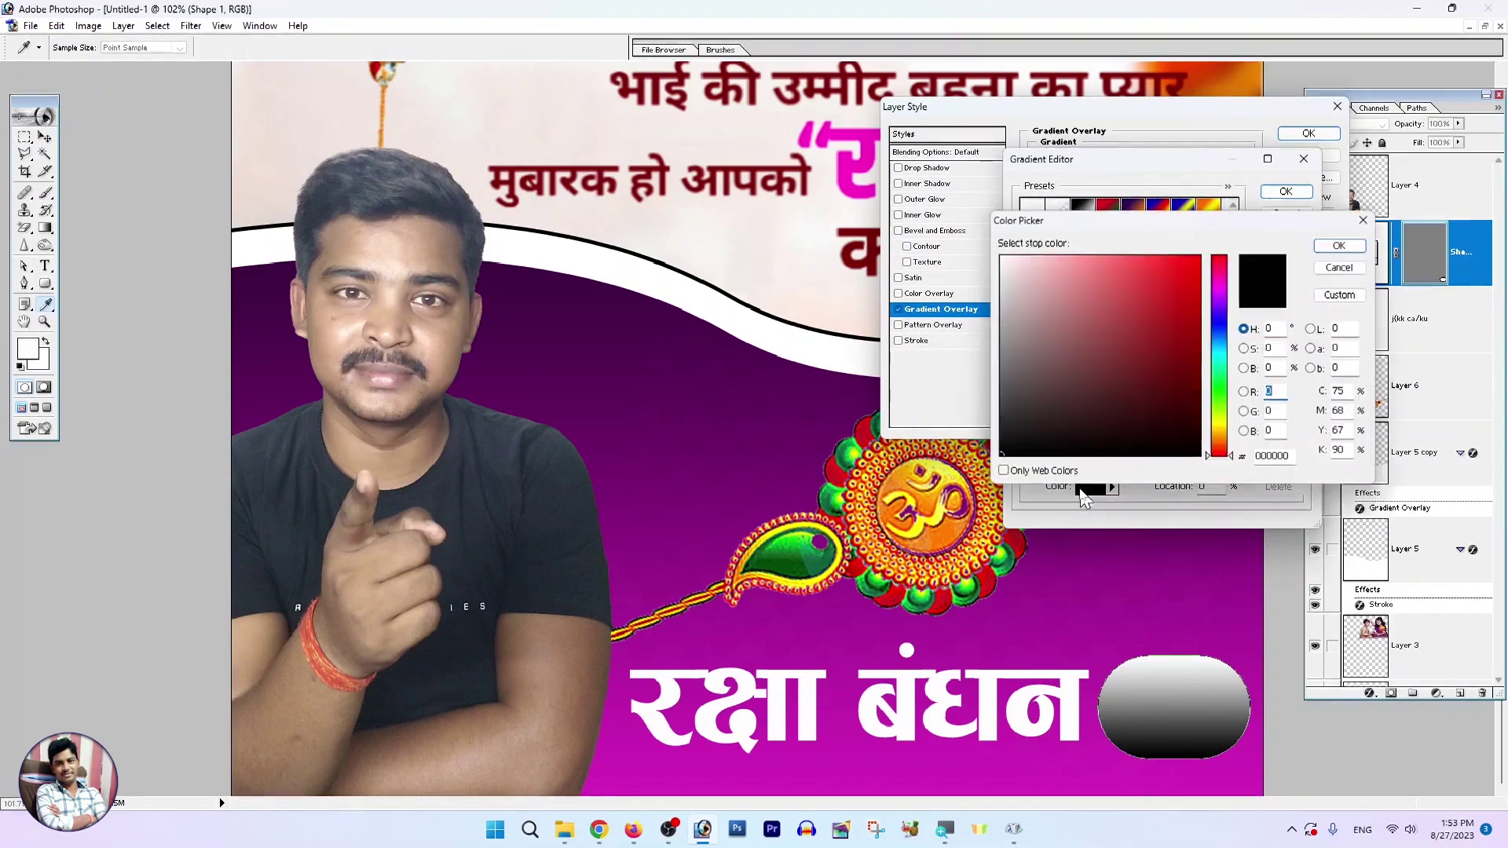
{"action": "left_click", "coordinate": [1218, 355]}
{"action": "left_click", "coordinate": [1187, 265]}
{"action": "left_click_drag", "start_coordinate": [1188, 265], "coordinate": [1220, 238]}
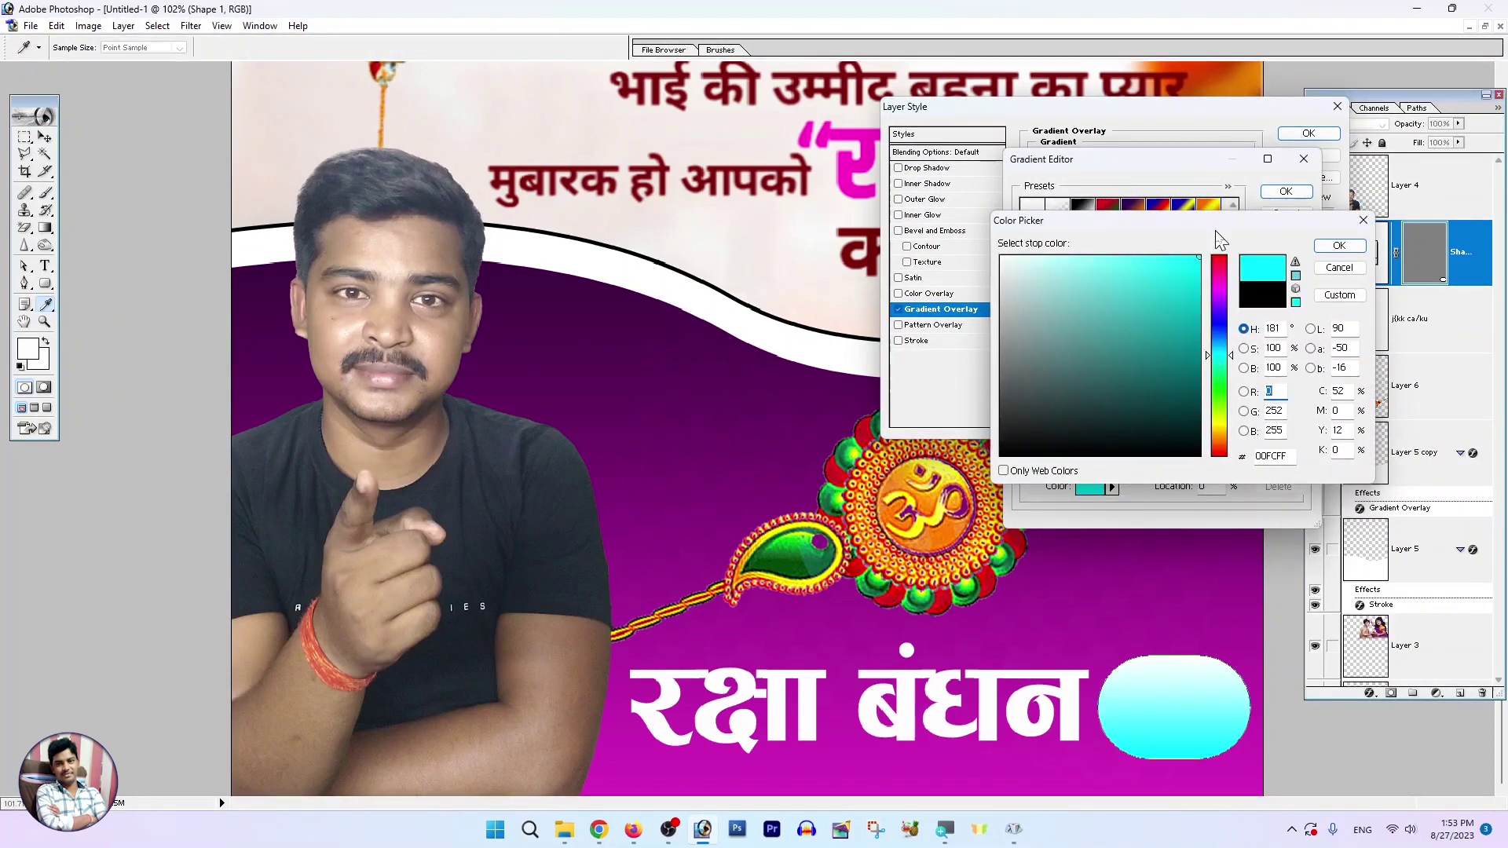
{"action": "left_click", "coordinate": [1339, 247]}
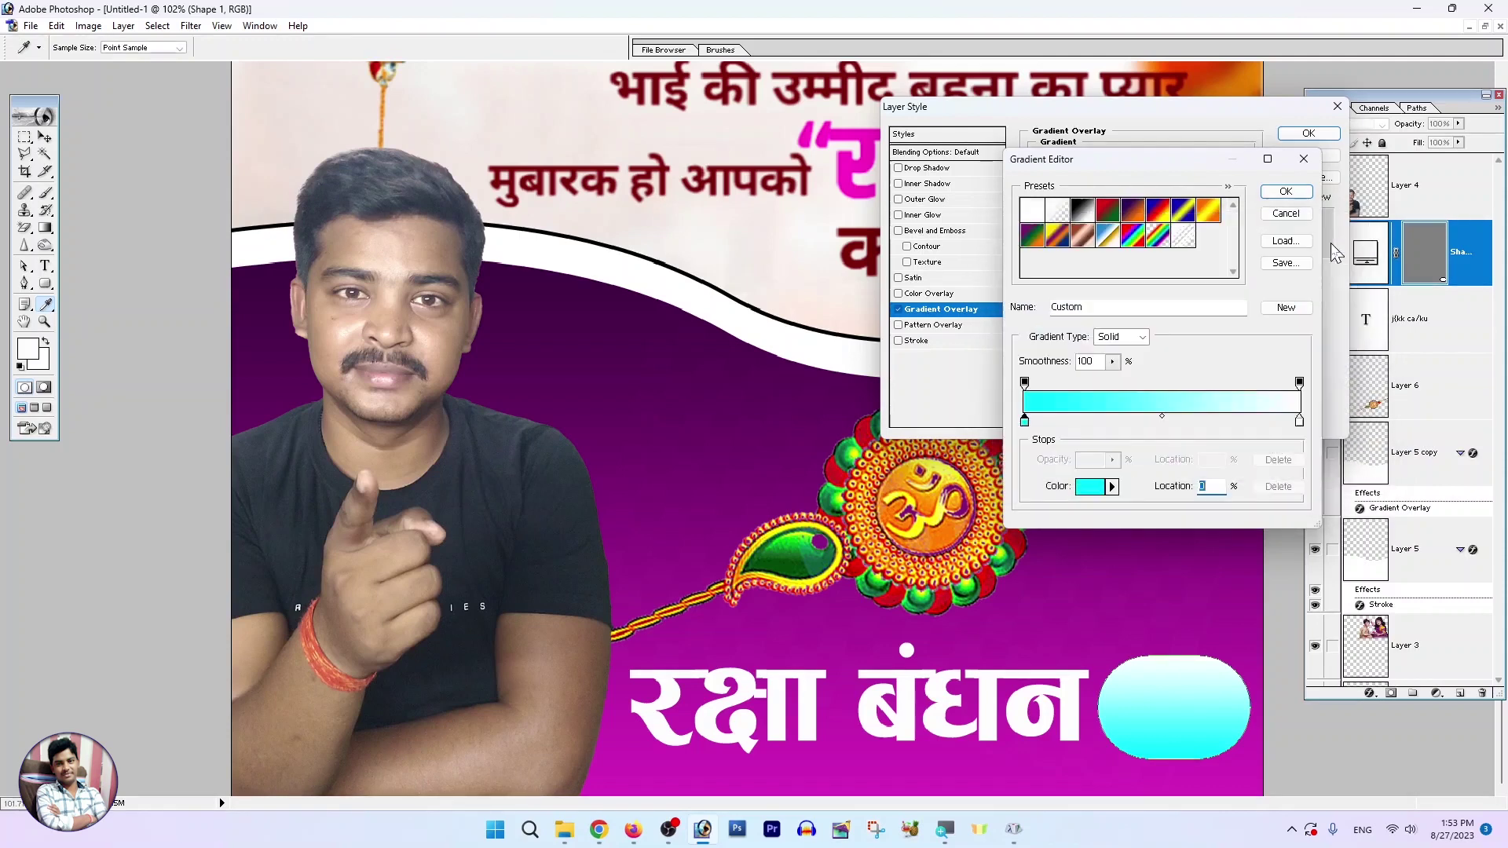
{"action": "left_click", "coordinate": [1285, 192]}
{"action": "left_click", "coordinate": [1308, 135]}
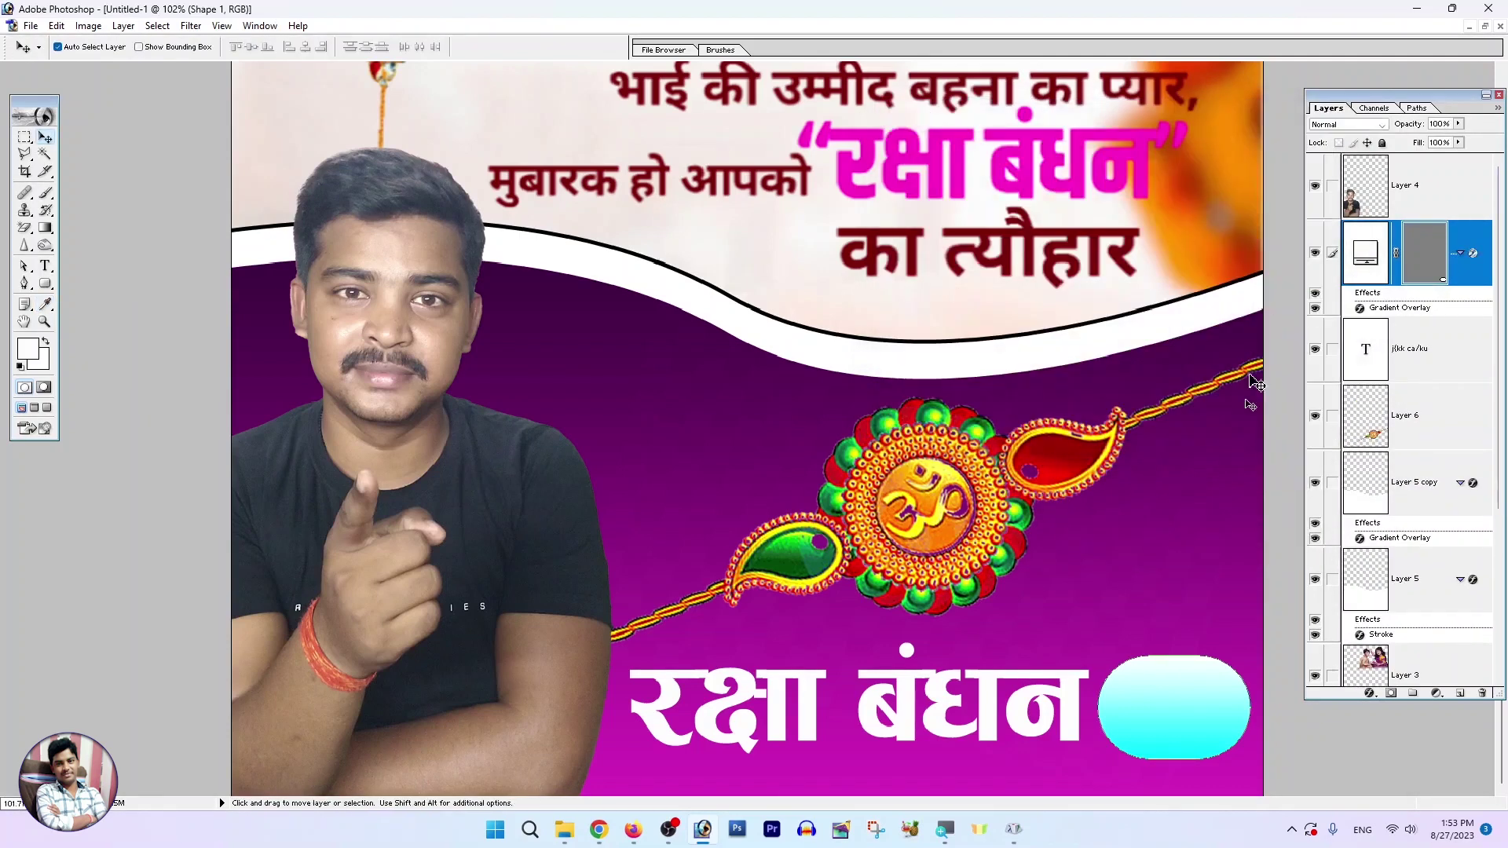
Duplicate the text into a red 'की' on the badge and a 'हार्दिक शुभकामनाएँ !..' line shifted about 170 px right.
{"action": "left_click_drag", "start_coordinate": [1082, 716], "coordinate": [1230, 718]}
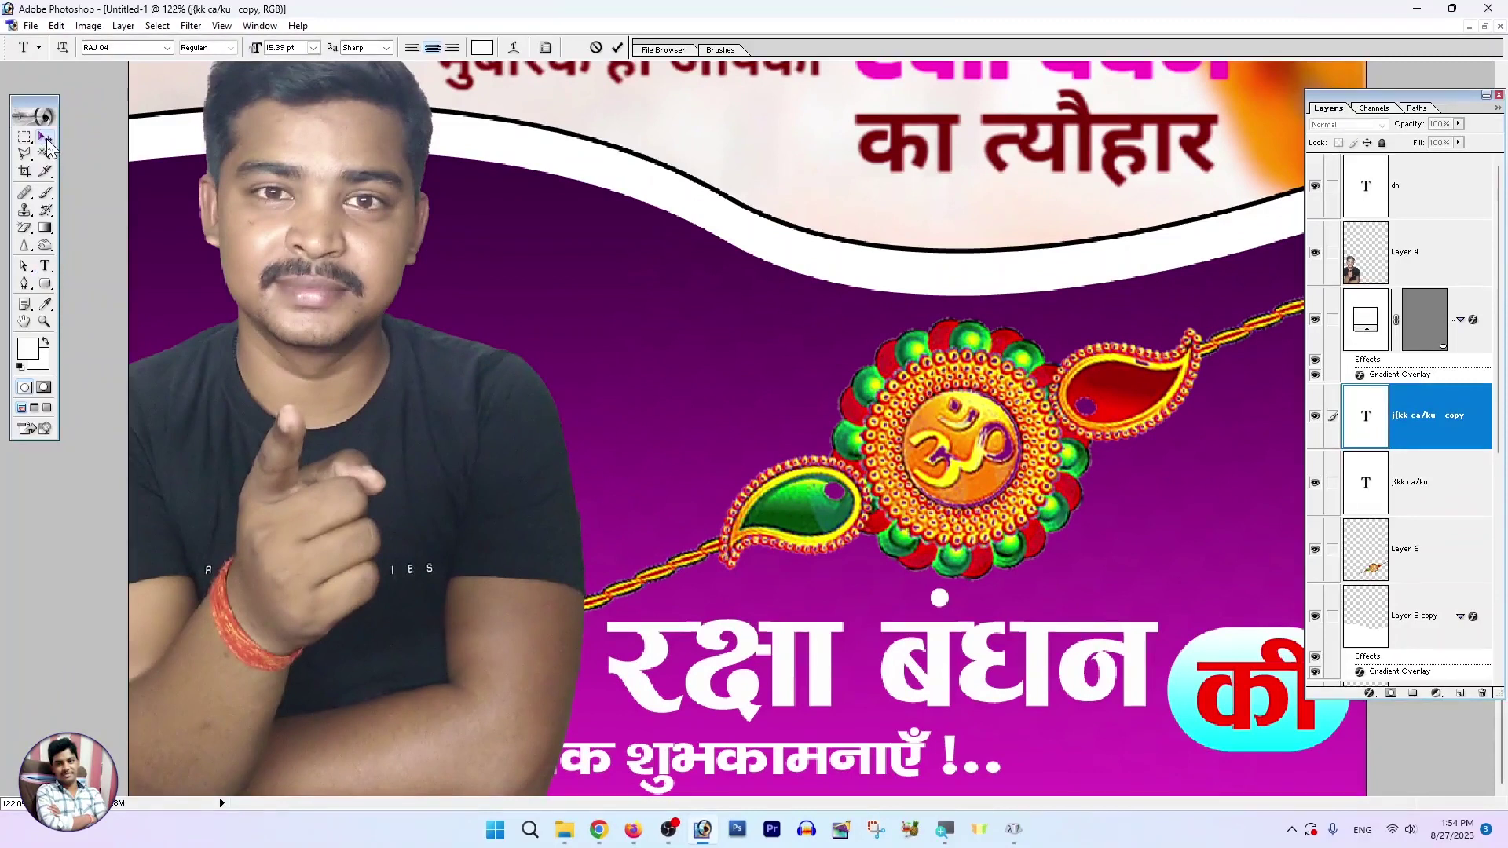
{"action": "left_click", "coordinate": [45, 139]}
{"action": "key", "text": "ctrl+t"}
{"action": "left_click_drag", "start_coordinate": [836, 759], "coordinate": [962, 756]}
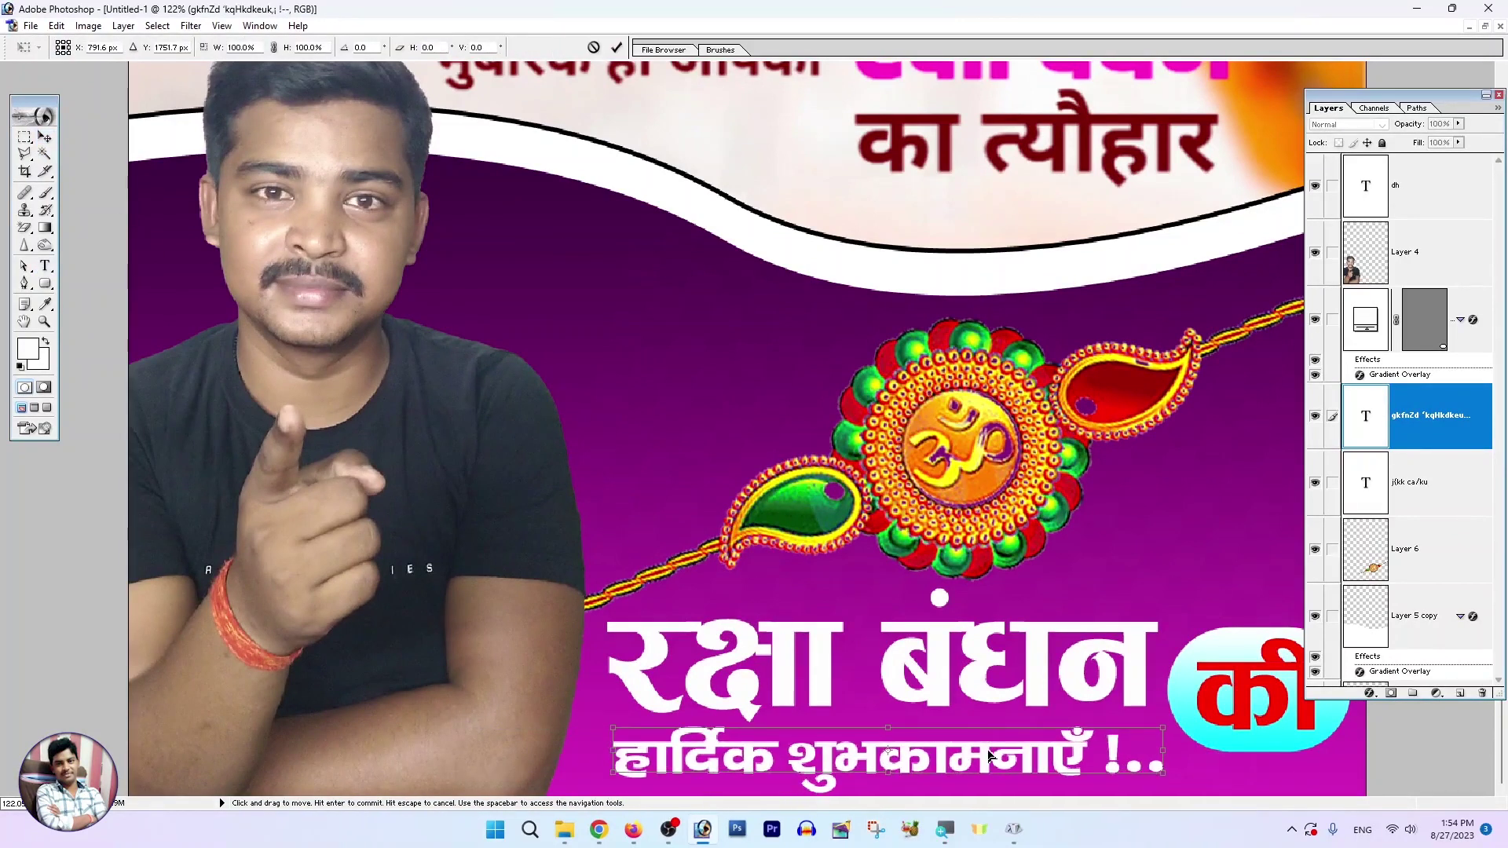
{"action": "key", "text": "Return"}
{"action": "key", "text": "ctrl+minus"}
{"action": "key", "text": "ctrl+minus"}
{"action": "key", "text": "ctrl+0"}
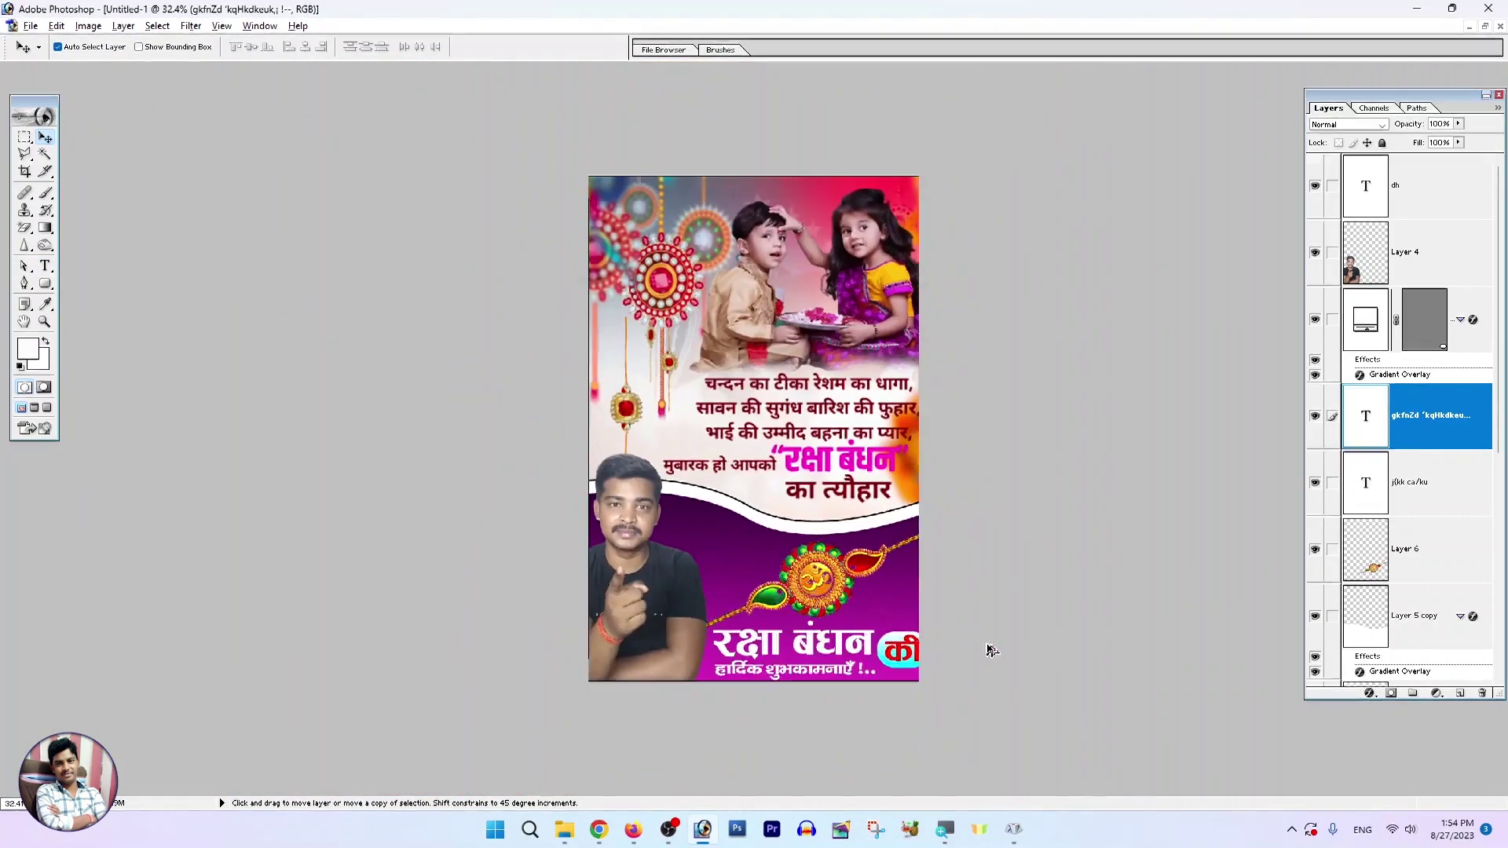
{"action": "scroll", "coordinate": [911, 585], "scroll_direction": "up", "scroll_amount": 2}
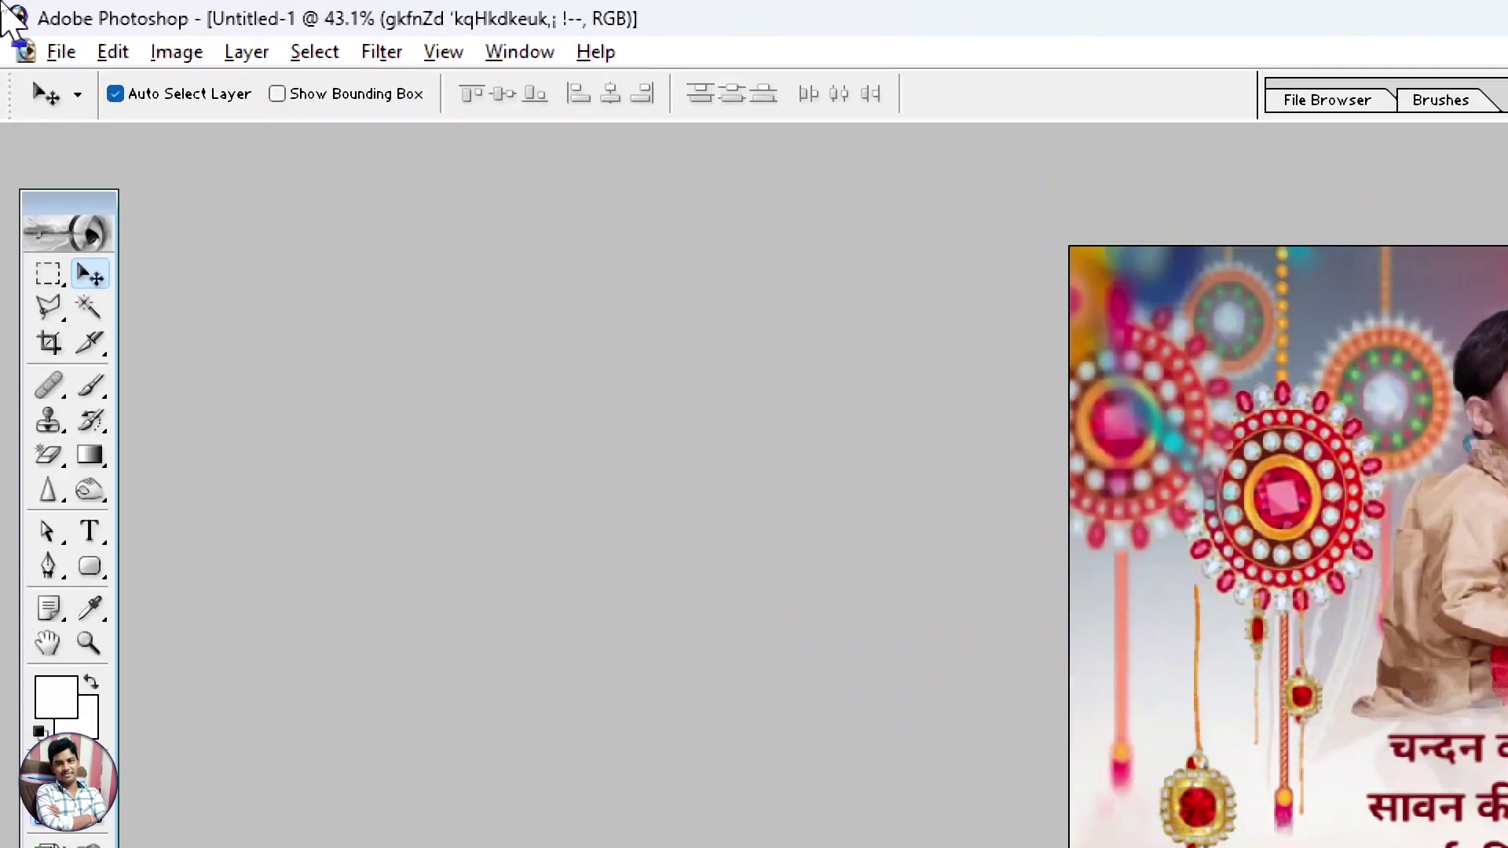
Save the poster as 'Rakasha bandhan poster' in Photoshop (*.PSD) format.
{"action": "left_click", "coordinate": [31, 26]}
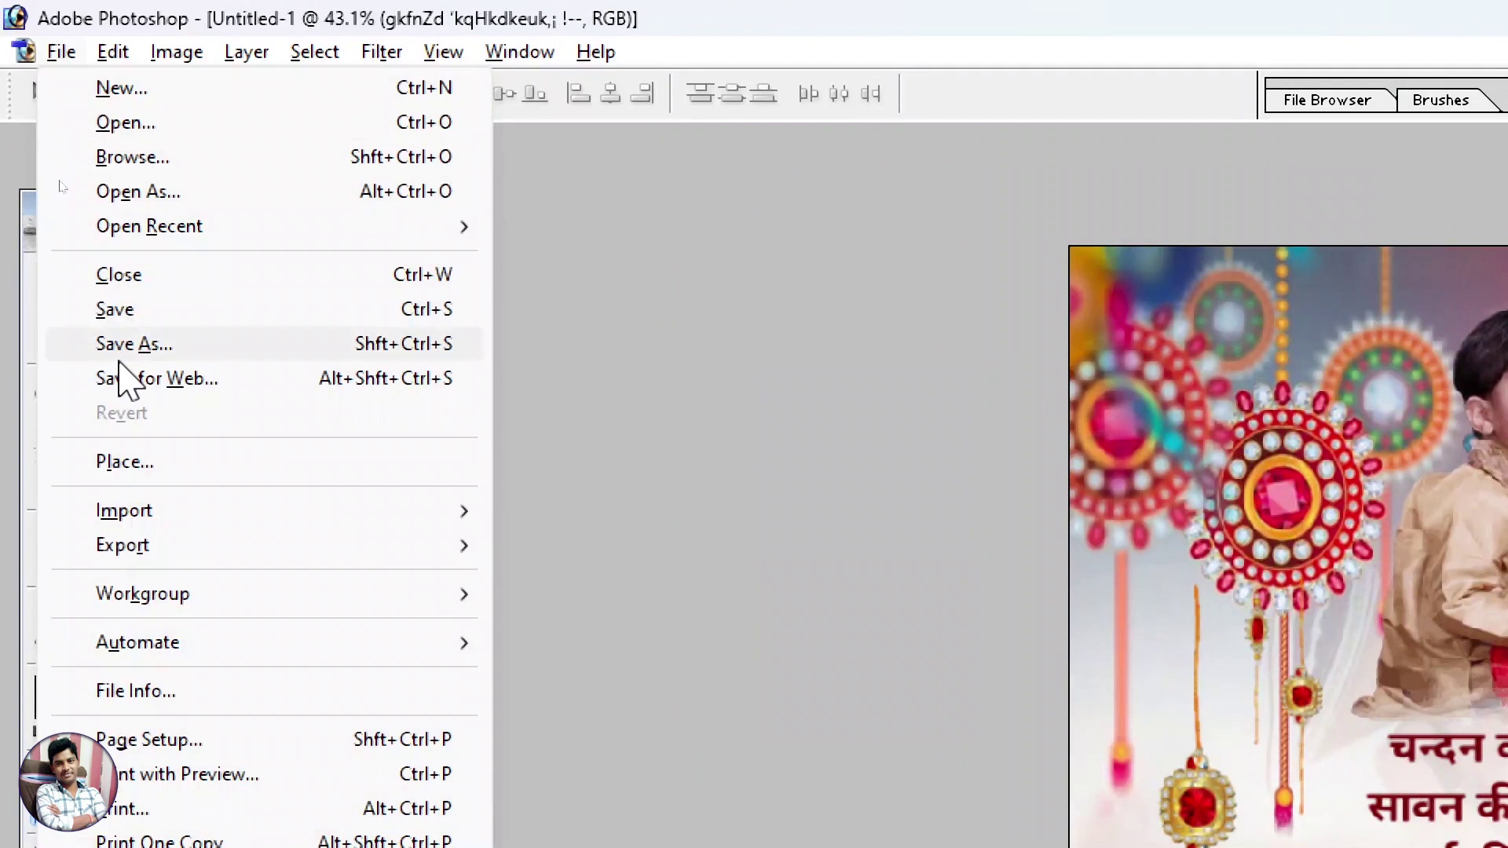
{"action": "left_click", "coordinate": [120, 357]}
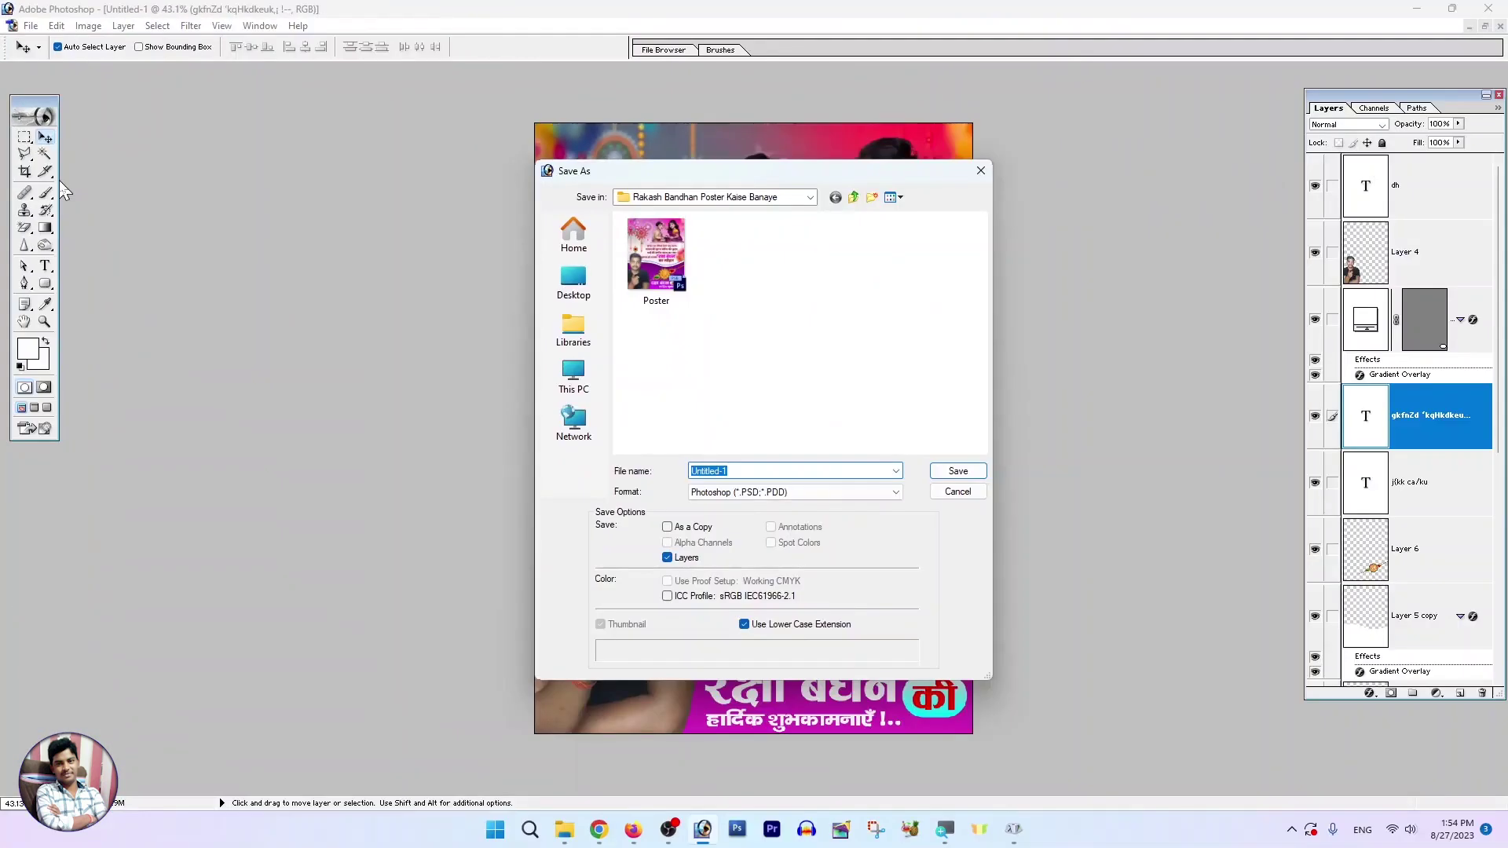
{"action": "double_click", "coordinate": [739, 473]}
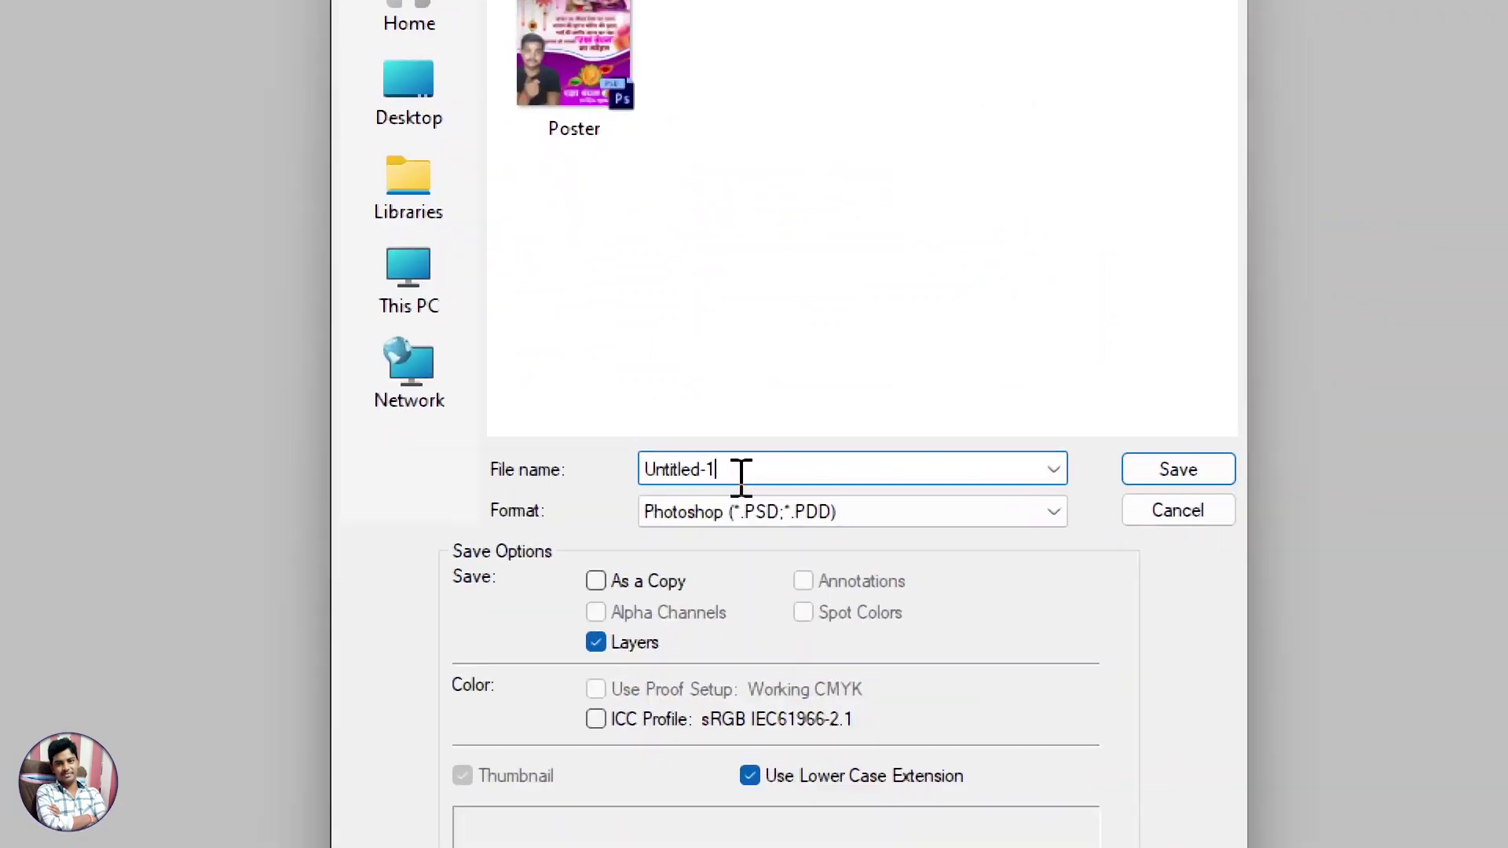
{"action": "left_click_drag", "start_coordinate": [741, 474], "coordinate": [534, 457]}
{"action": "type", "text": "Rakasha "}
{"action": "type", "text": "bandhan poste"}
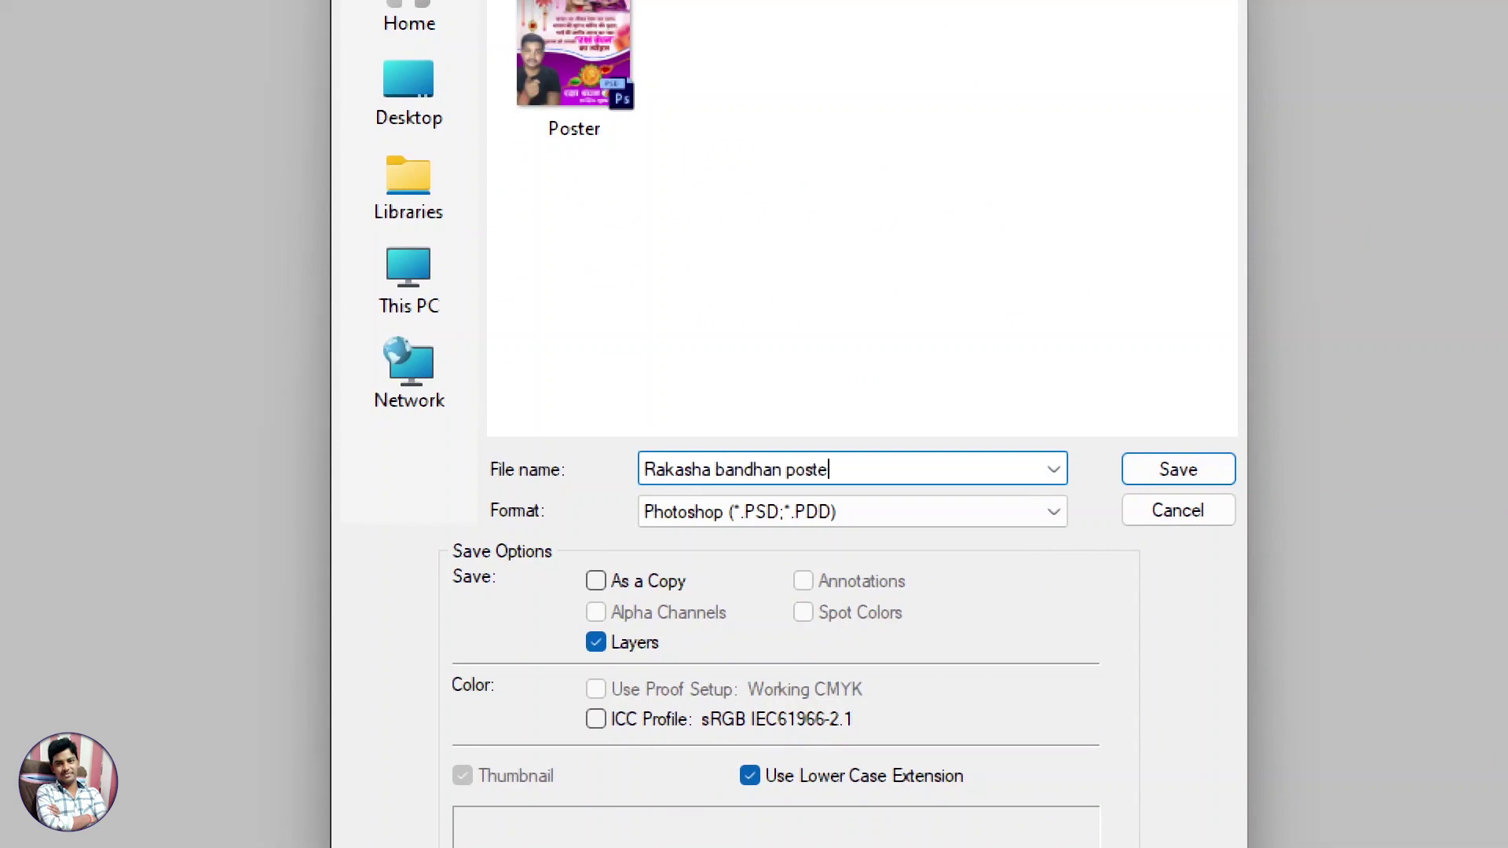
{"action": "type", "text": "r"}
{"action": "left_click", "coordinate": [836, 518]}
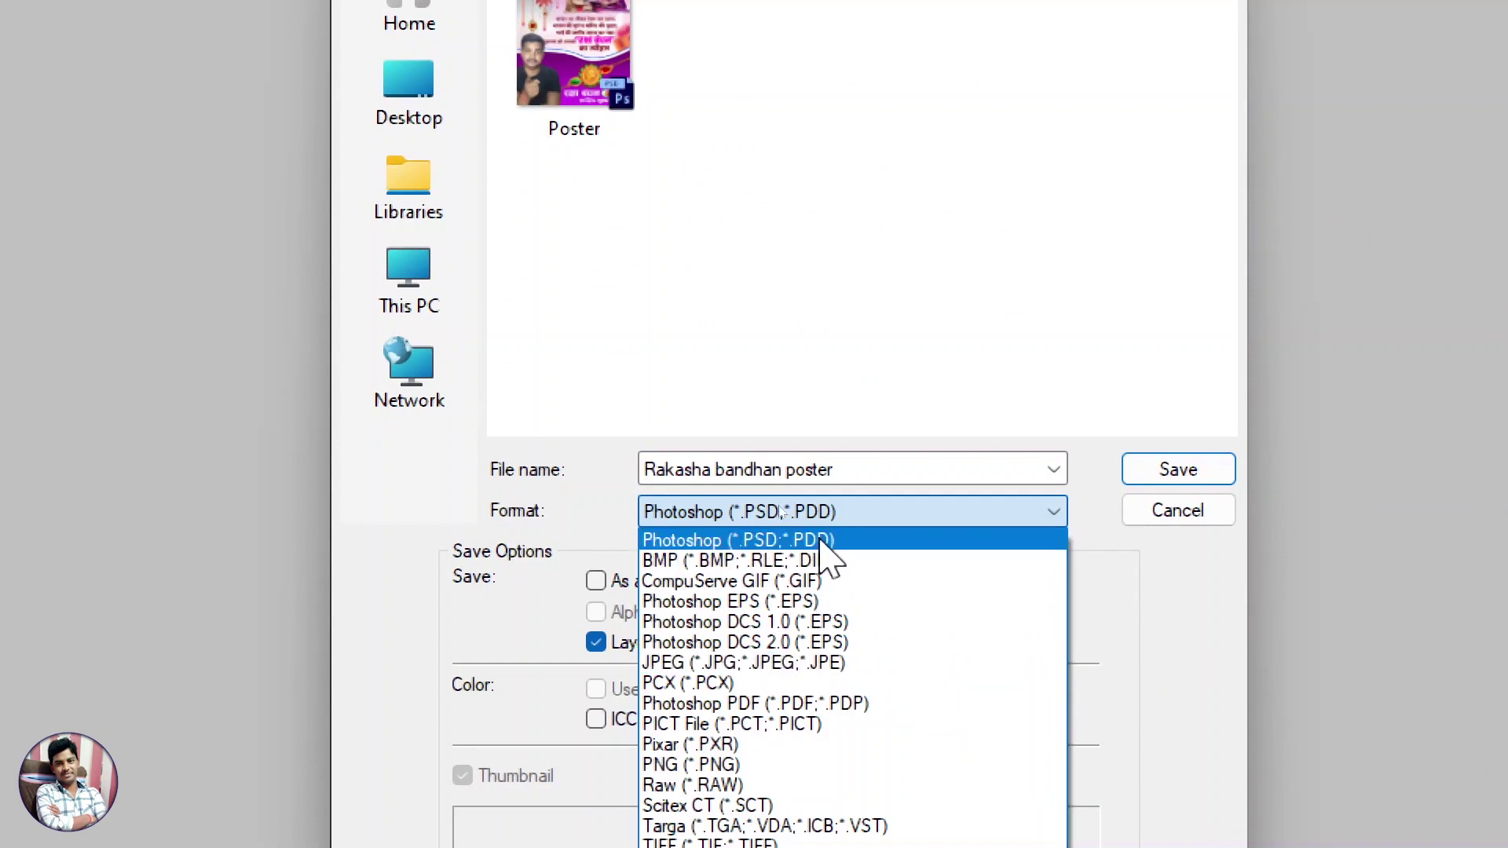
{"action": "left_click", "coordinate": [785, 517]}
{"action": "left_click", "coordinate": [1151, 472]}
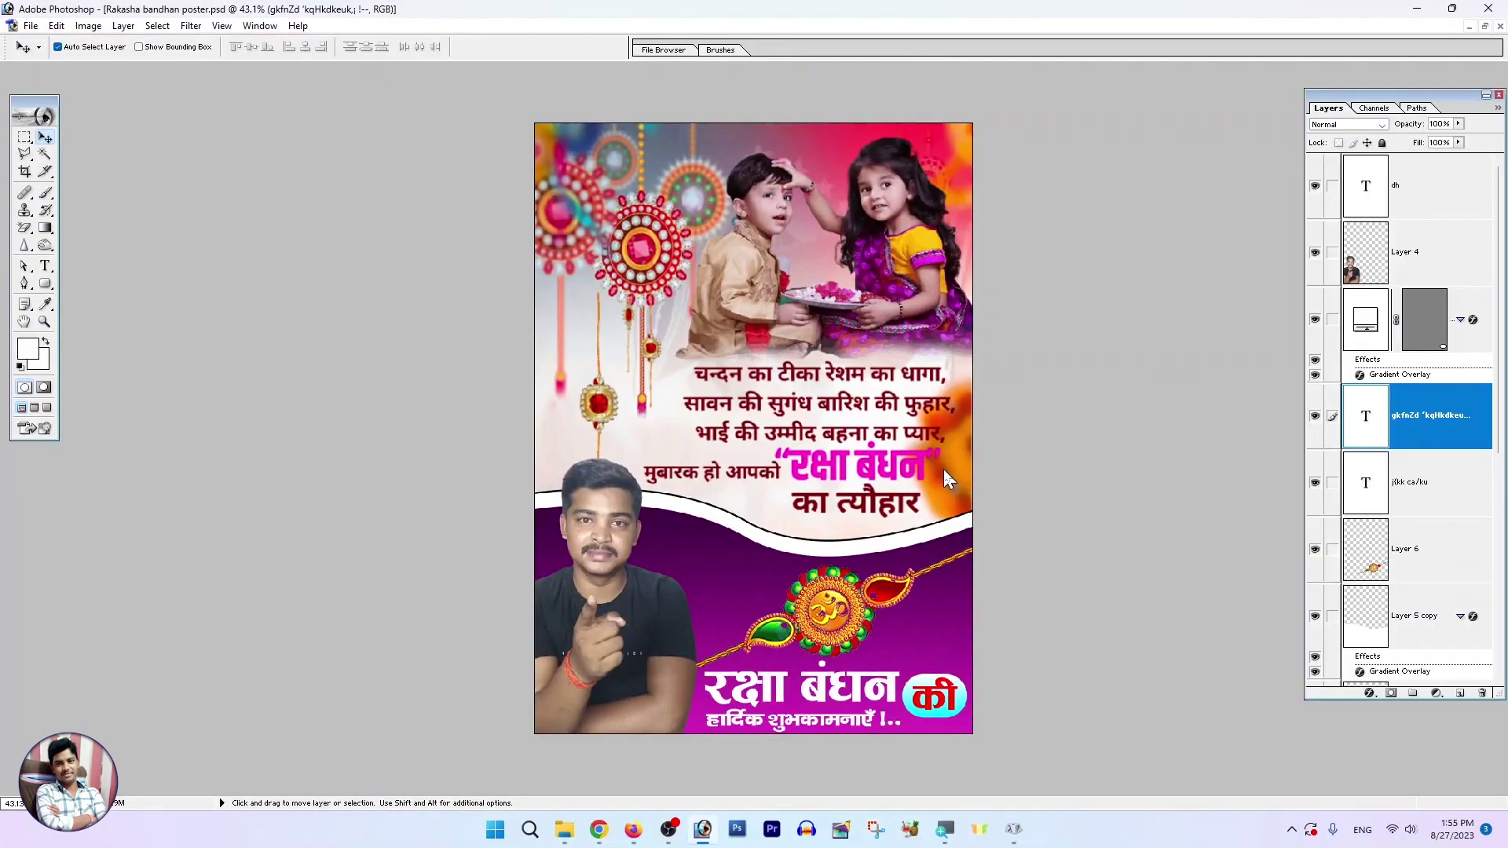
{"action": "key", "text": "alt+Tab"}
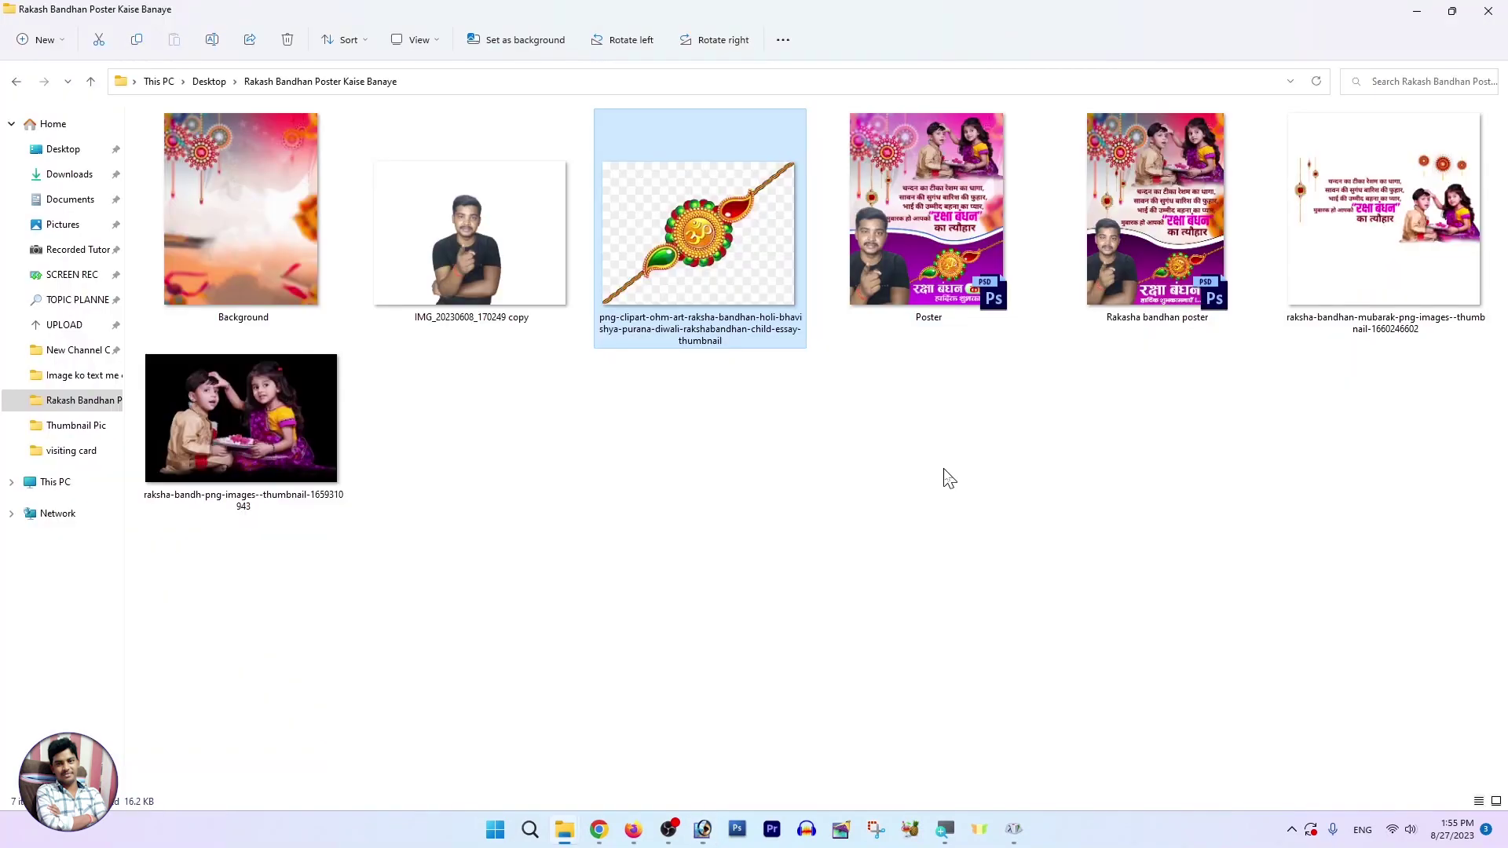
{"action": "double_click", "coordinate": [1143, 222]}
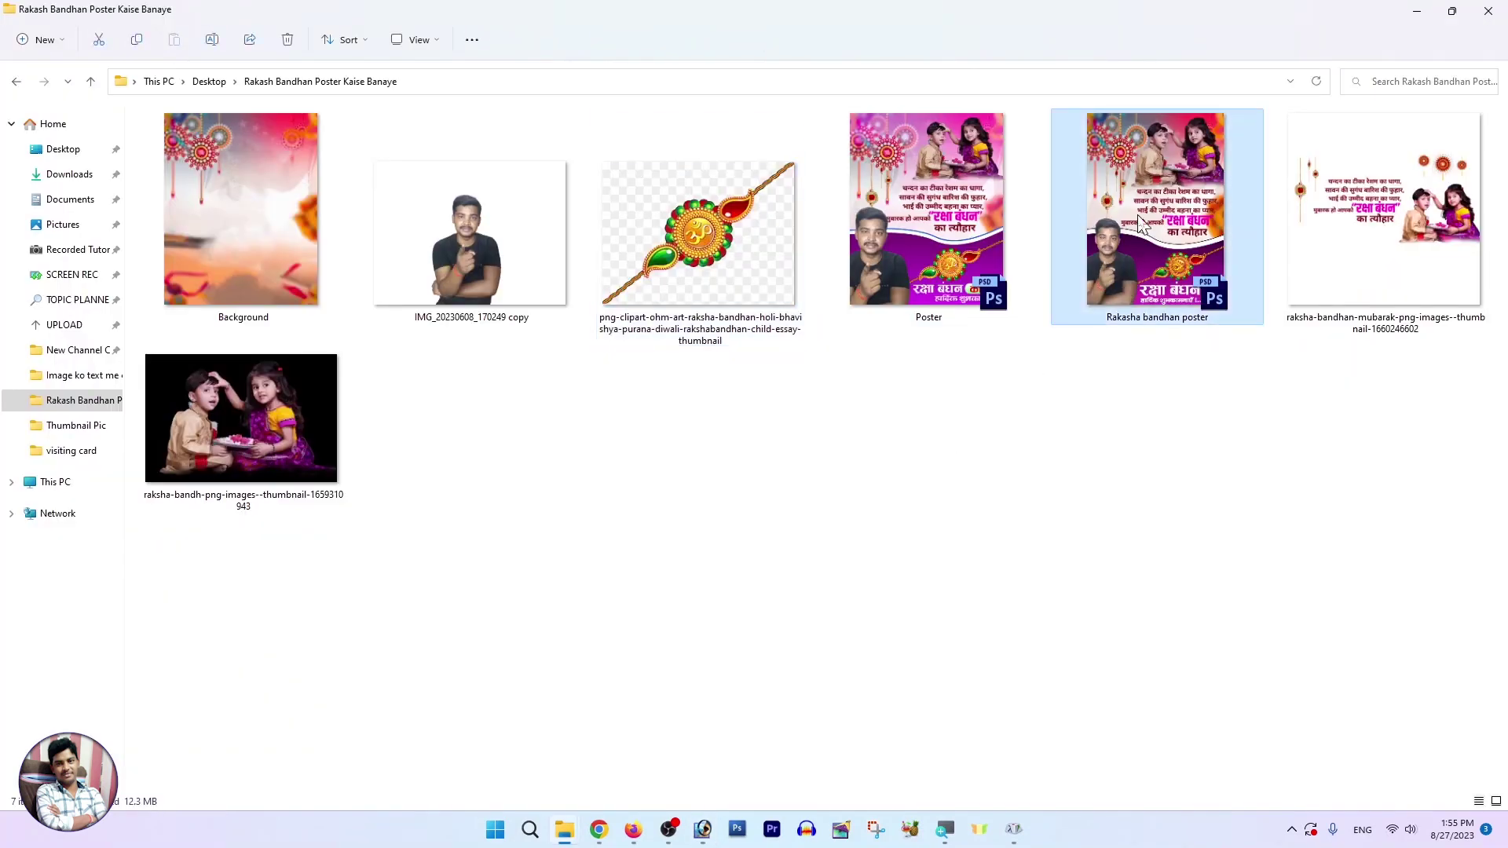
{"action": "key", "text": "alt+Tab"}
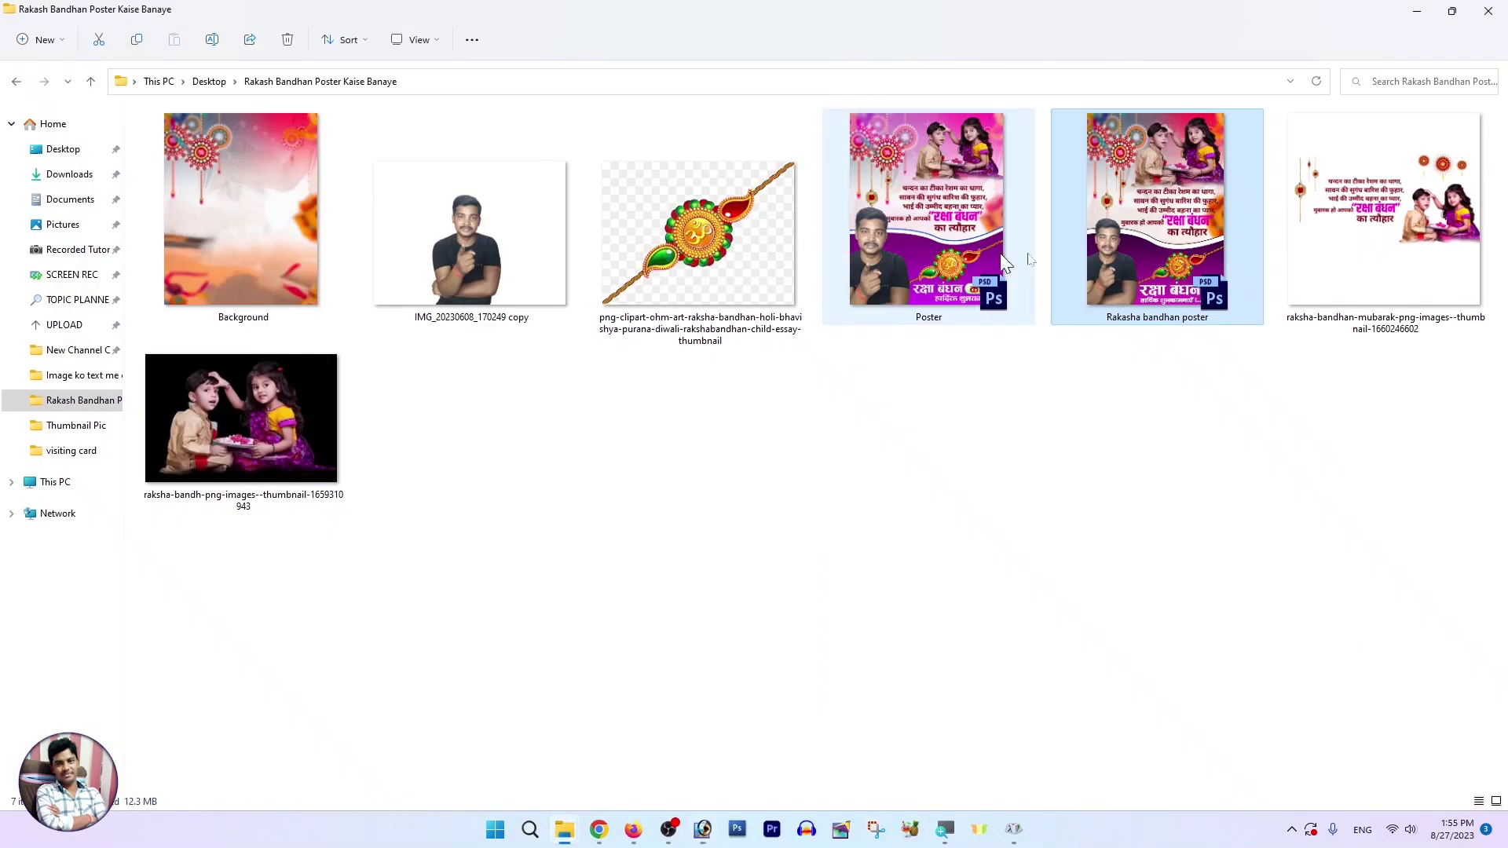
{"action": "right_click", "coordinate": [974, 429]}
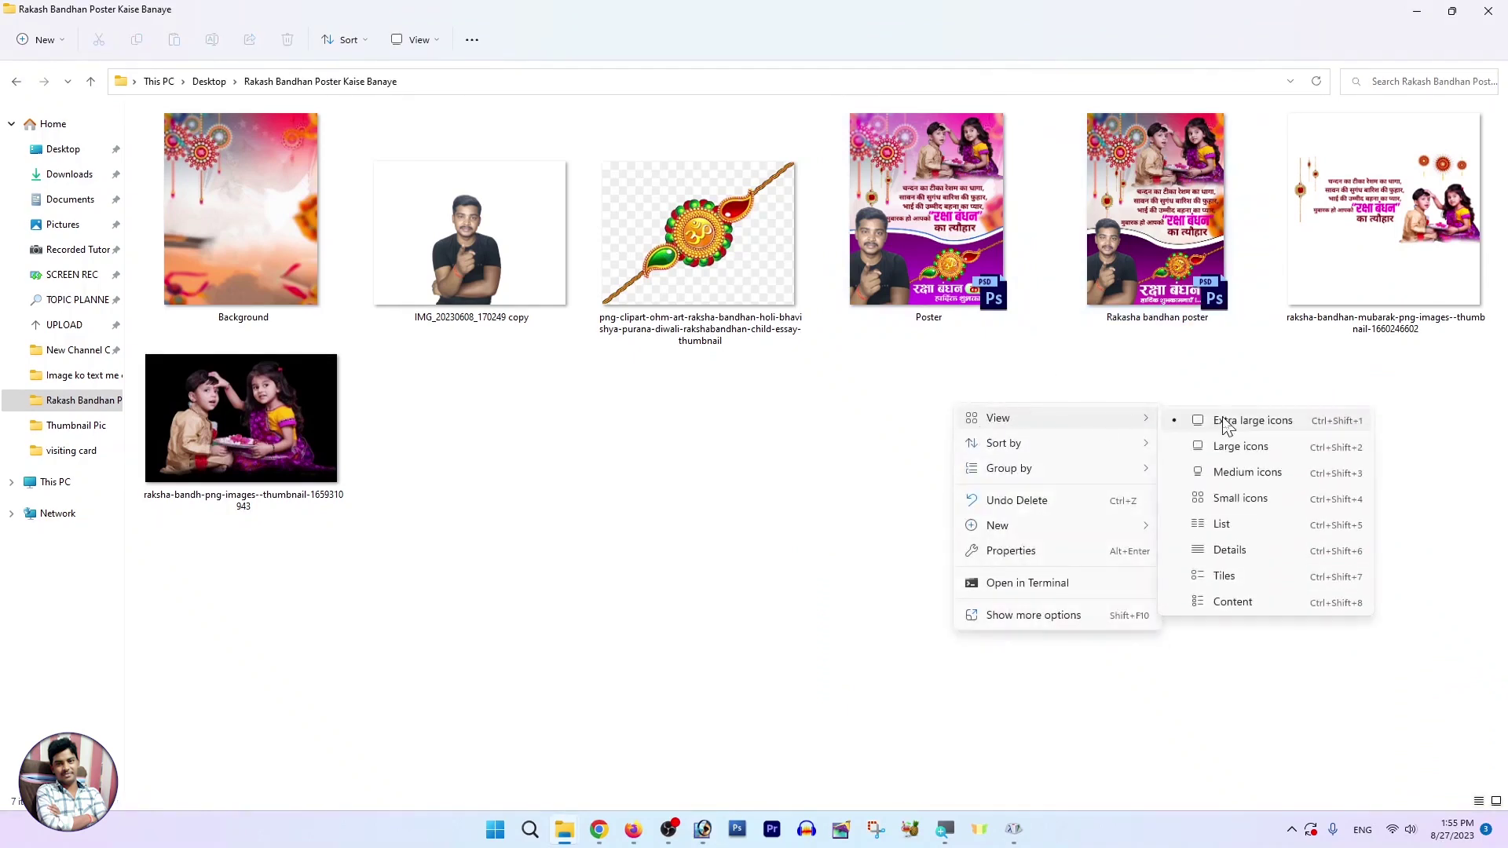
{"action": "left_click", "coordinate": [1210, 424]}
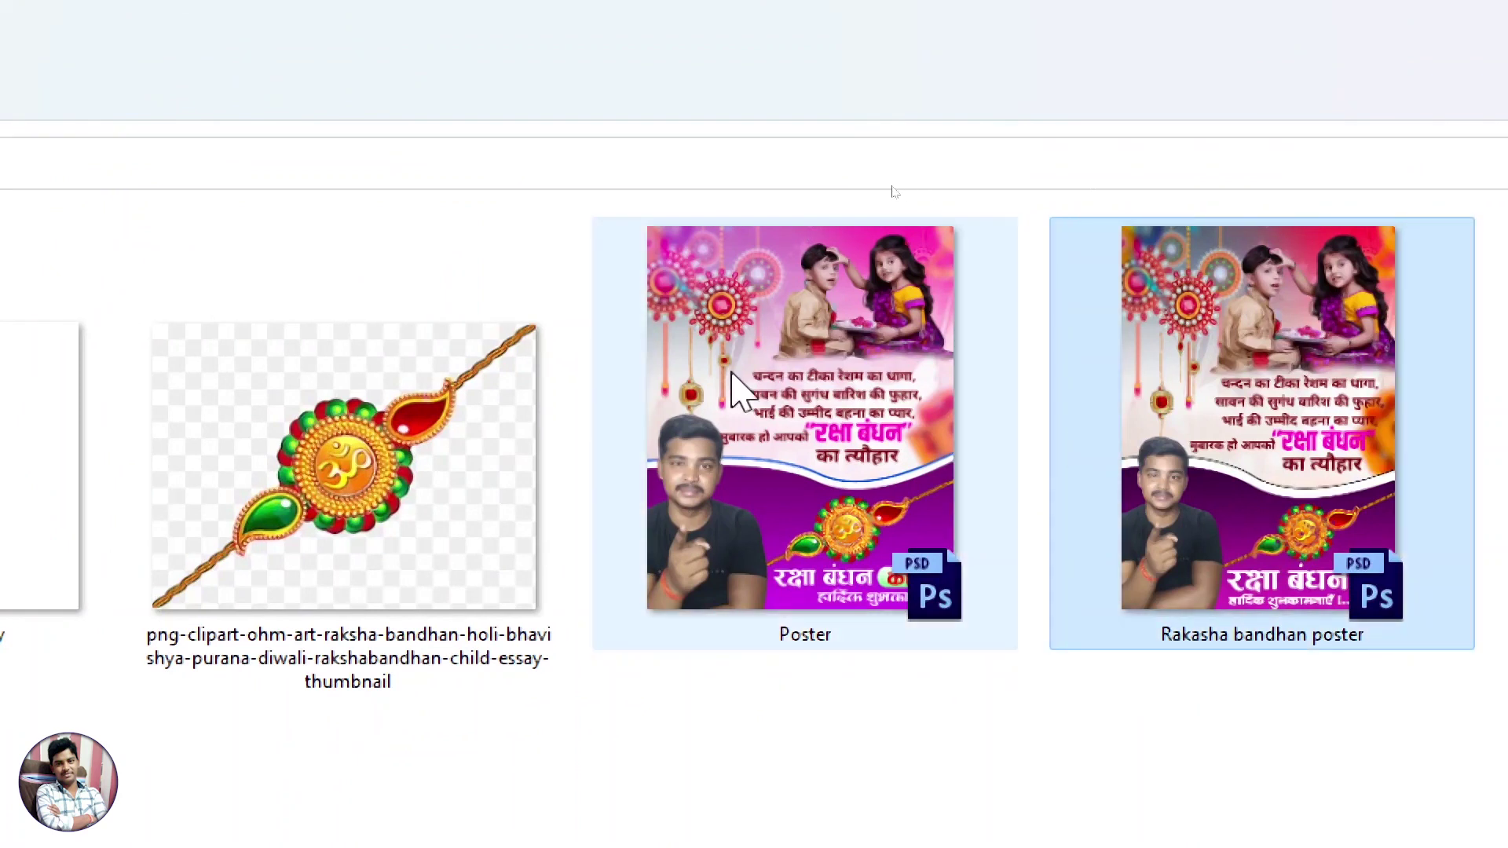
Open 'Rakasha bandhan poster.psd' from File Explorer in Photoshop.
{"action": "double_click", "coordinate": [1255, 357]}
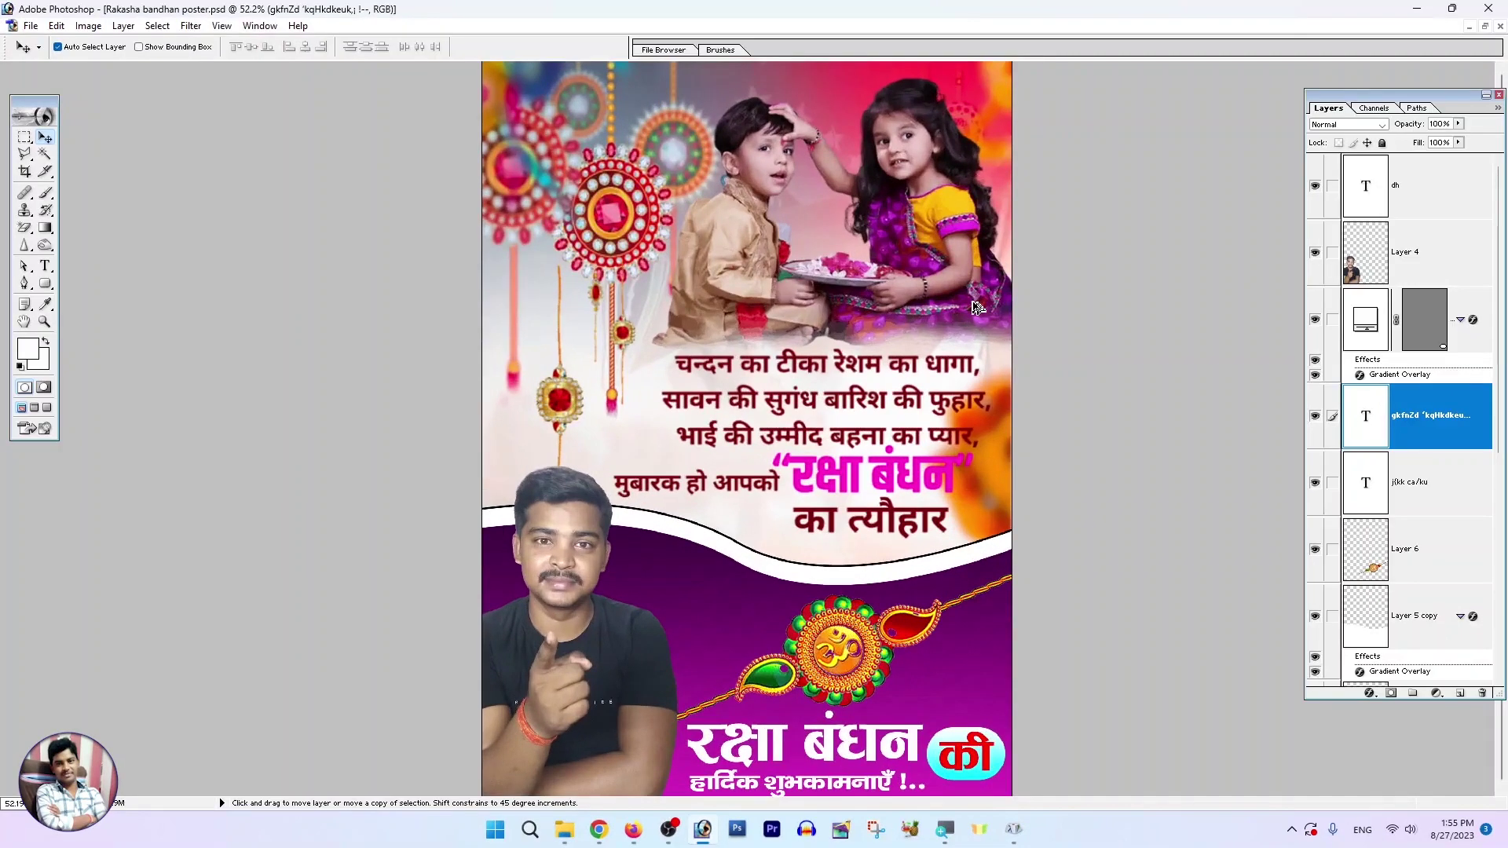